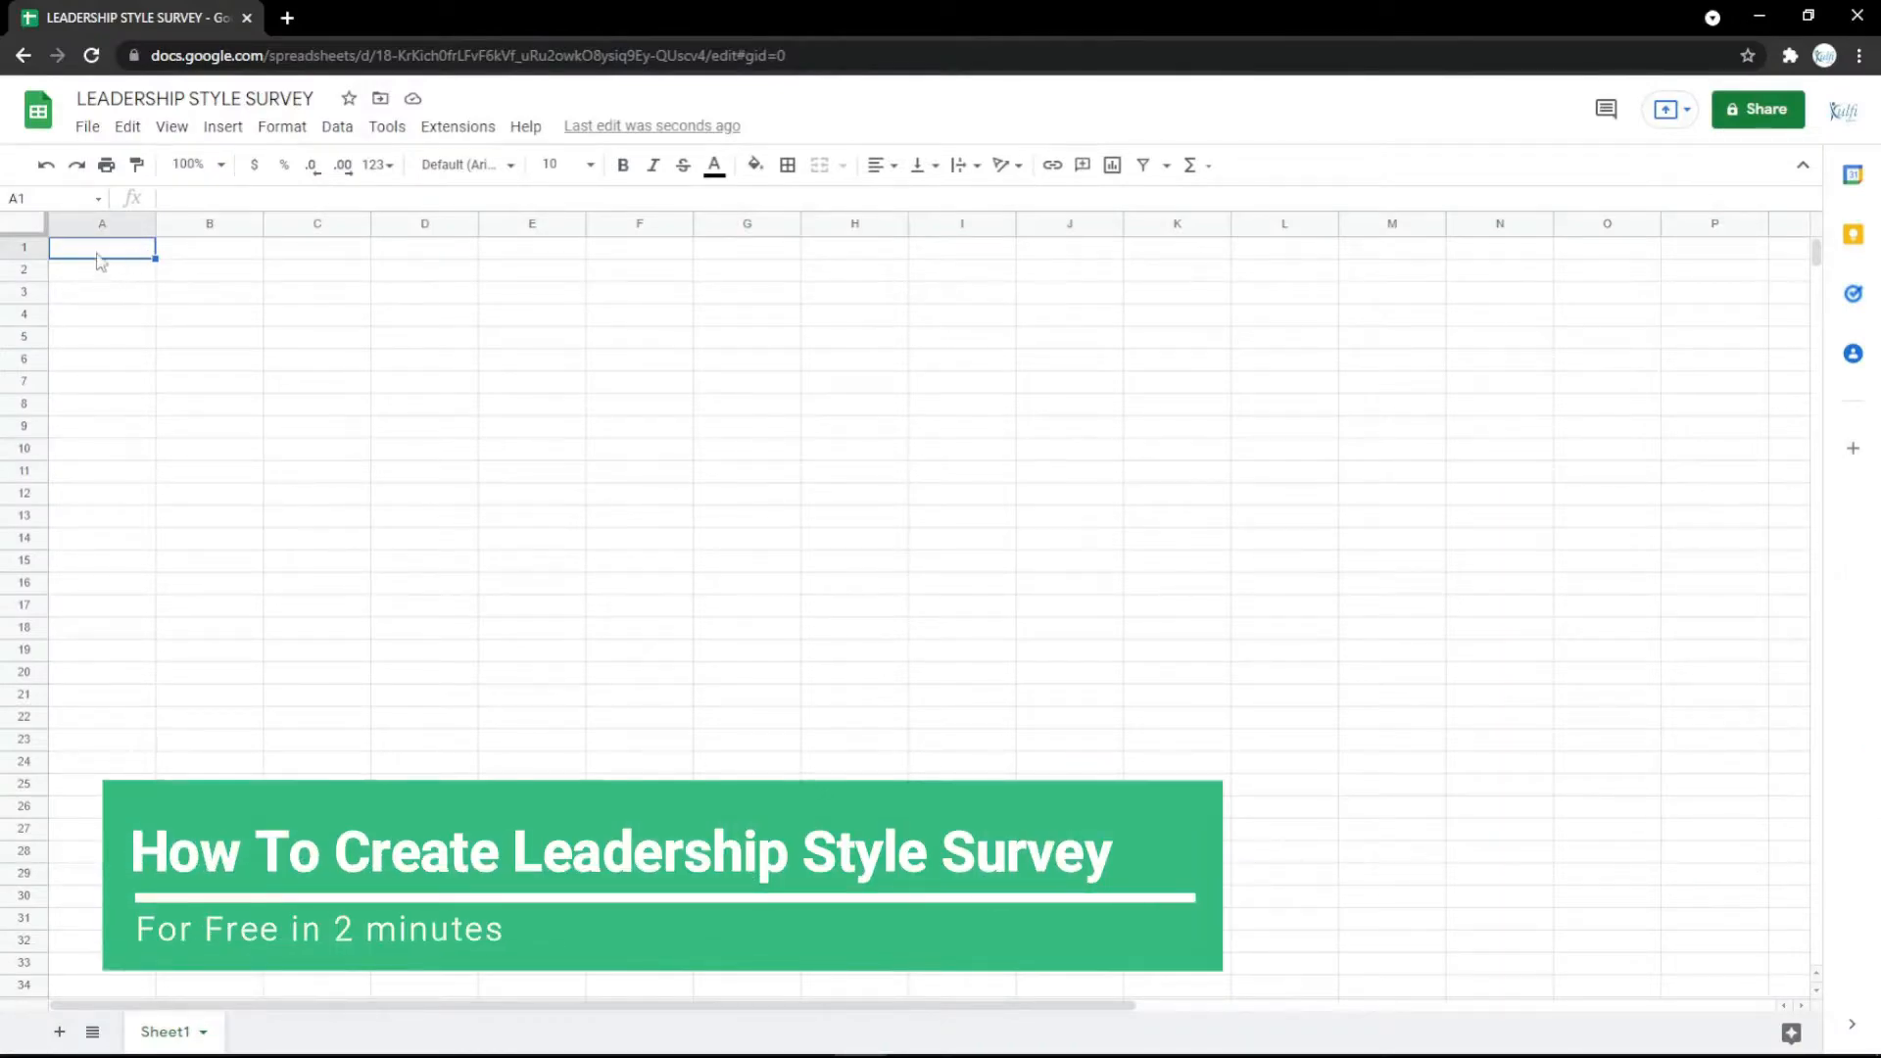
Step: Search the Kulfi Forms templates for "leadership" and load the Leadership Style Survey template into the spreadsheet
click(458, 126)
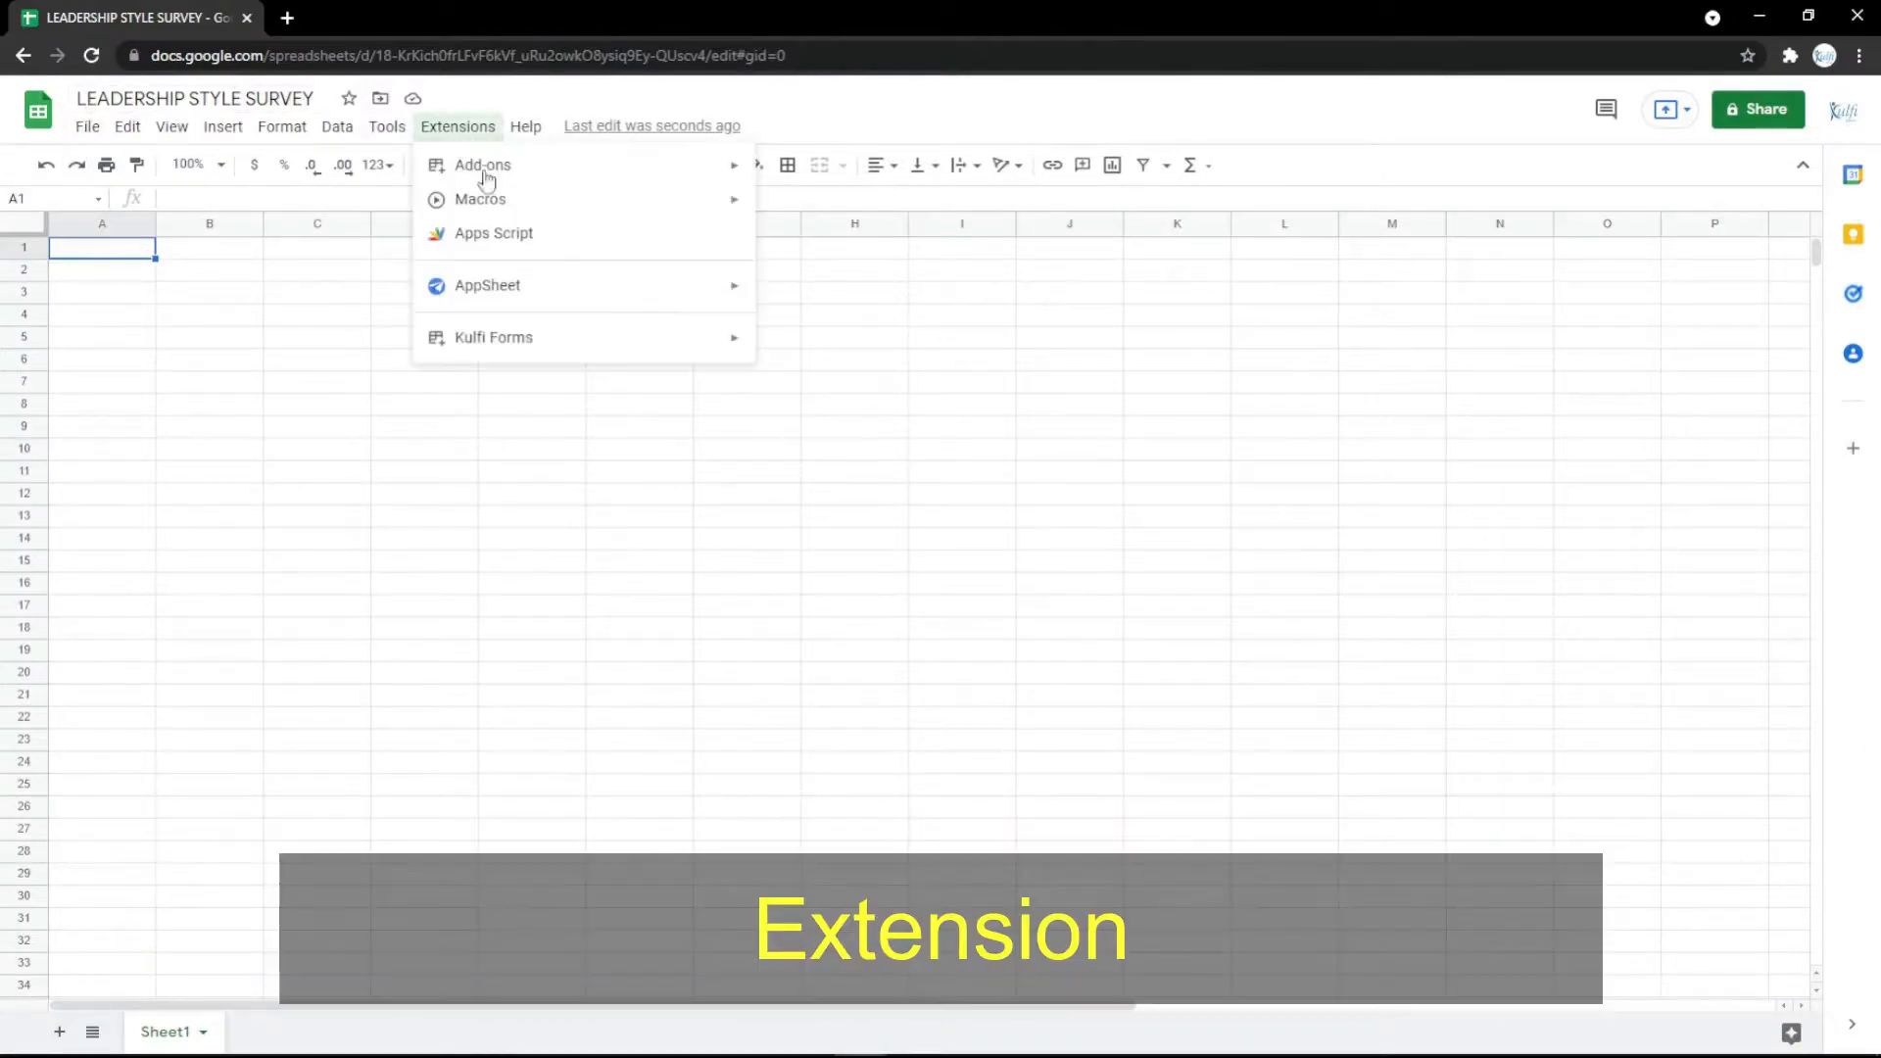
mouse_move(579, 352)
click(930, 359)
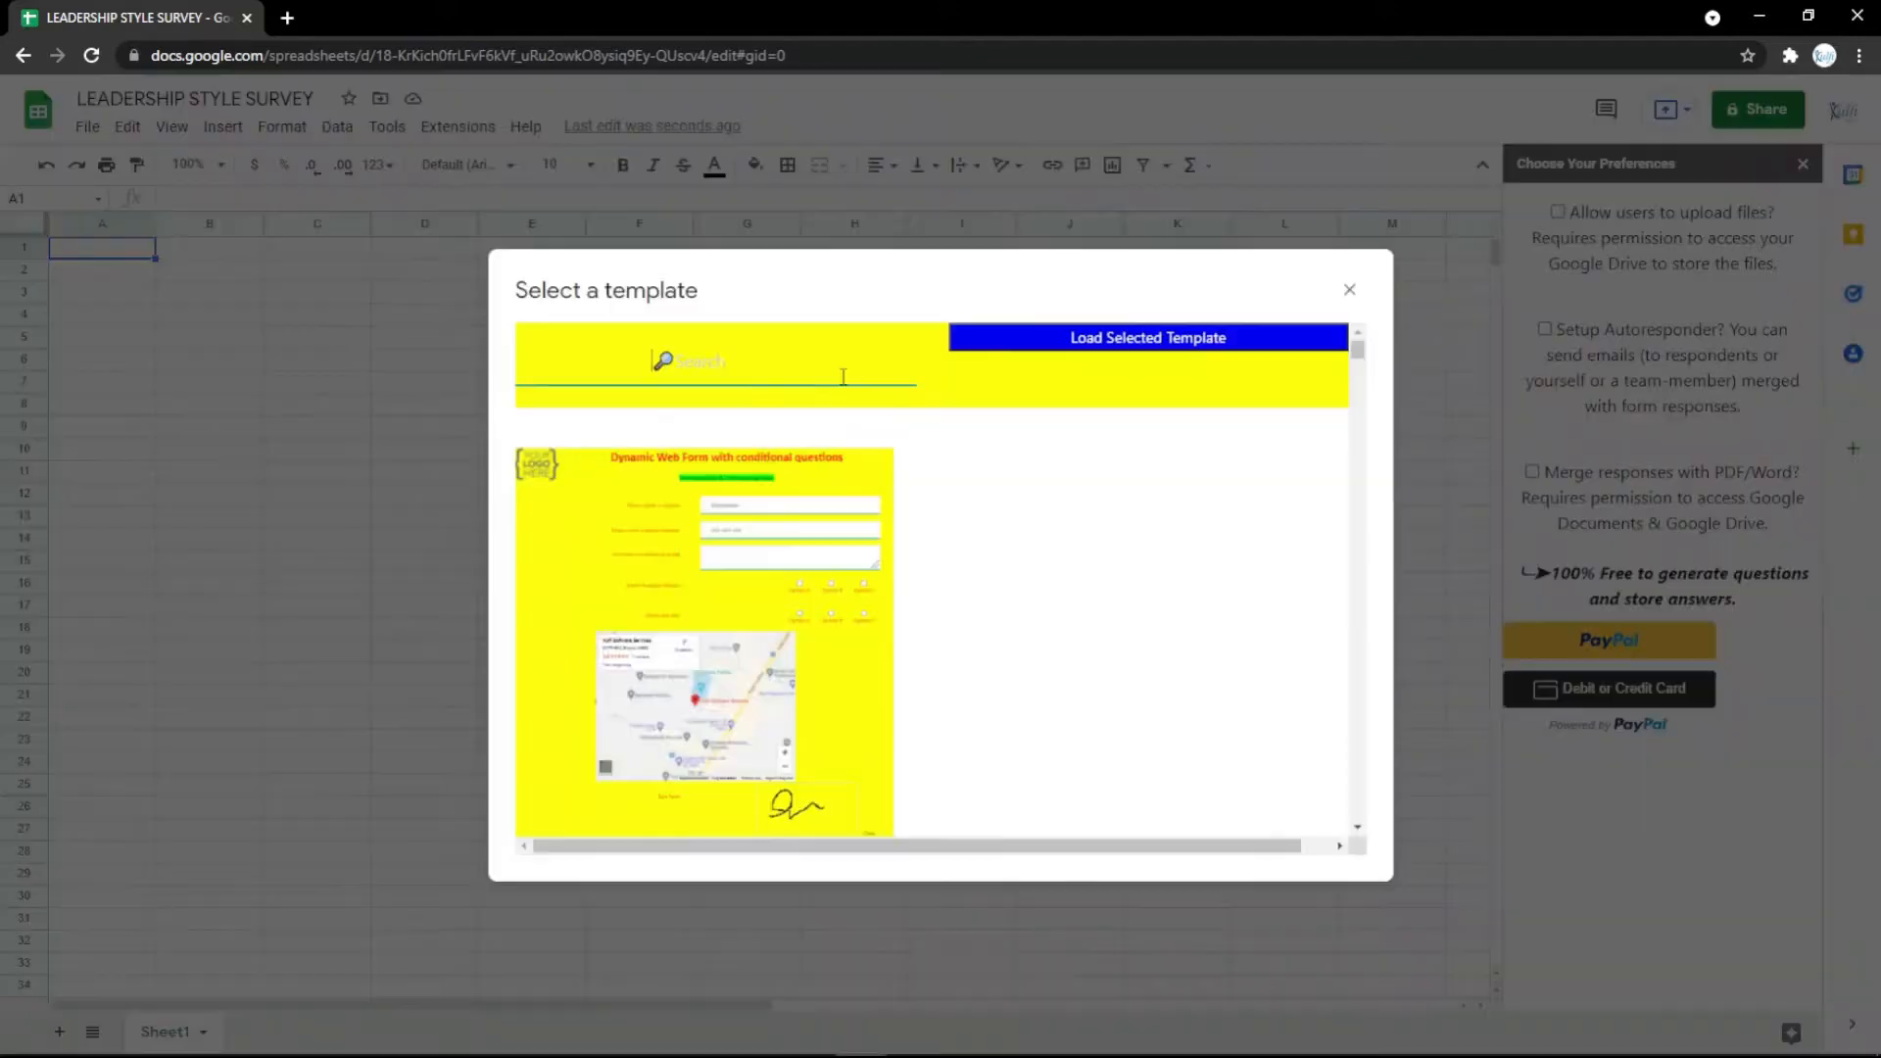
click(843, 376)
text(leadership)
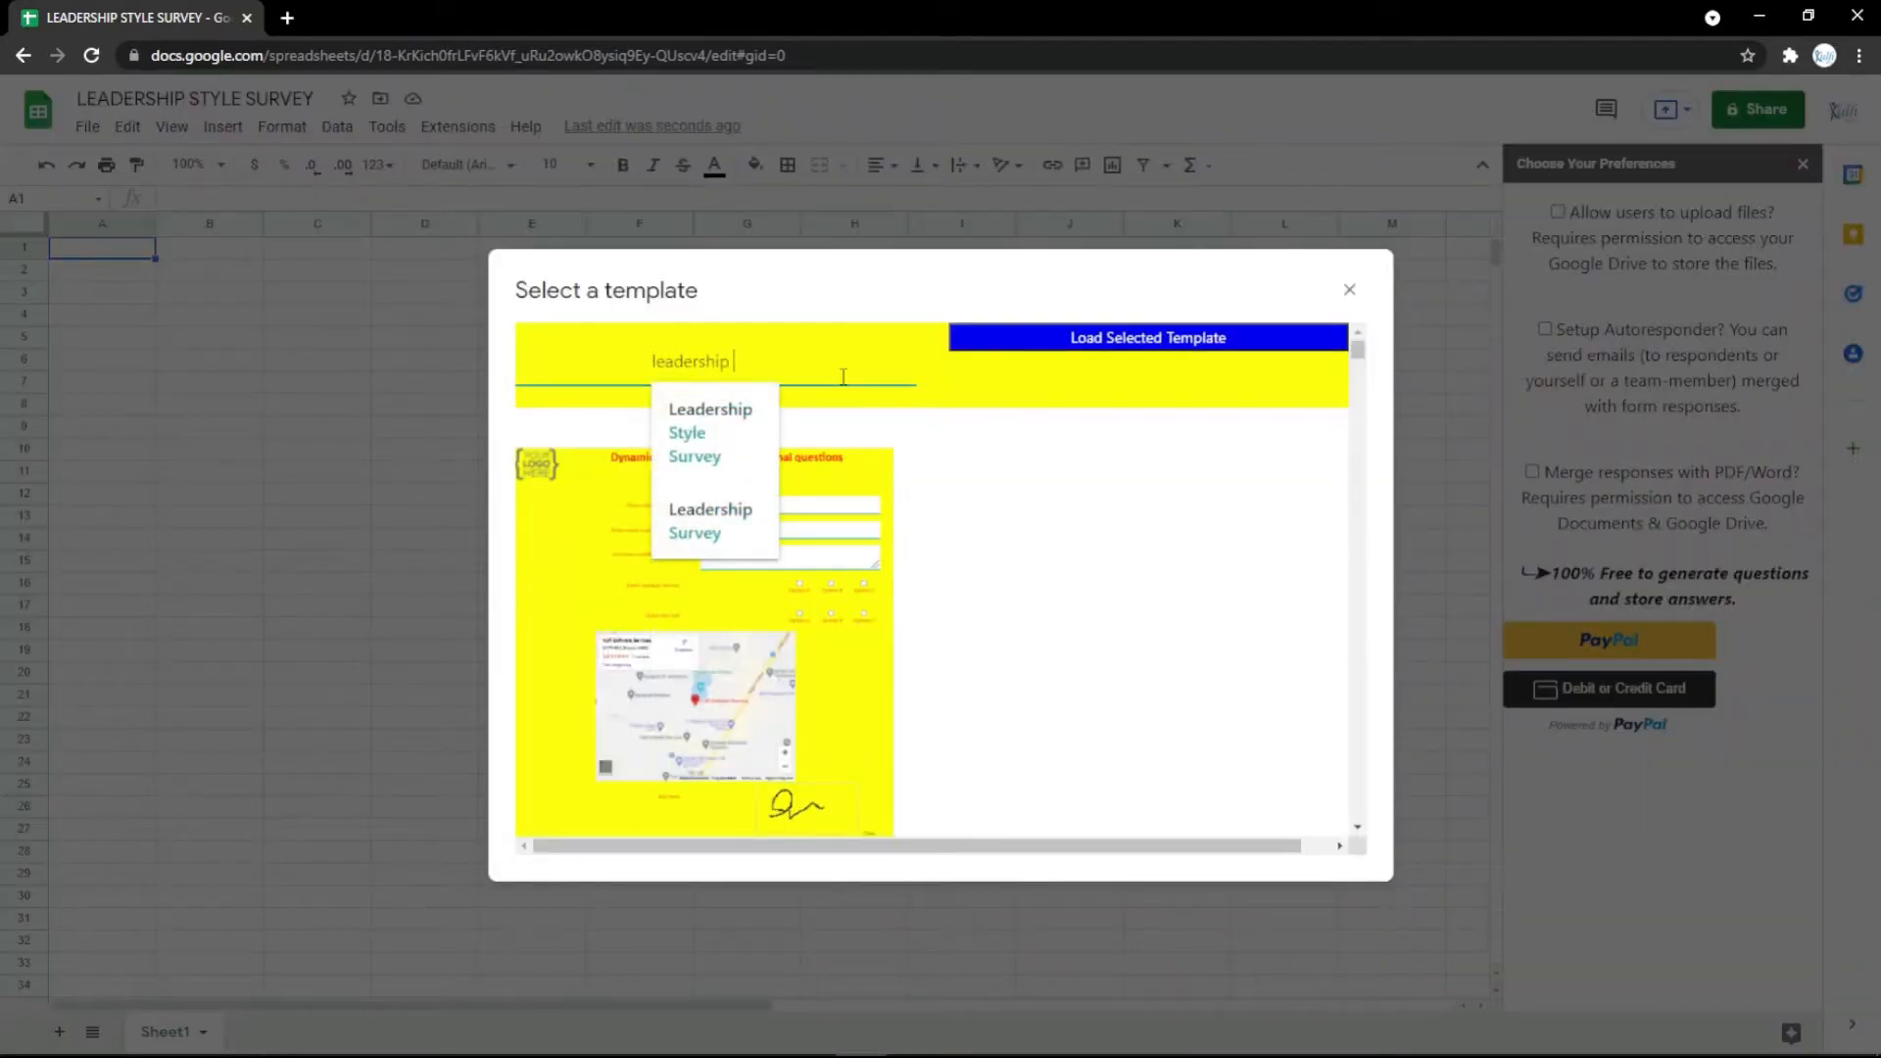
click(710, 432)
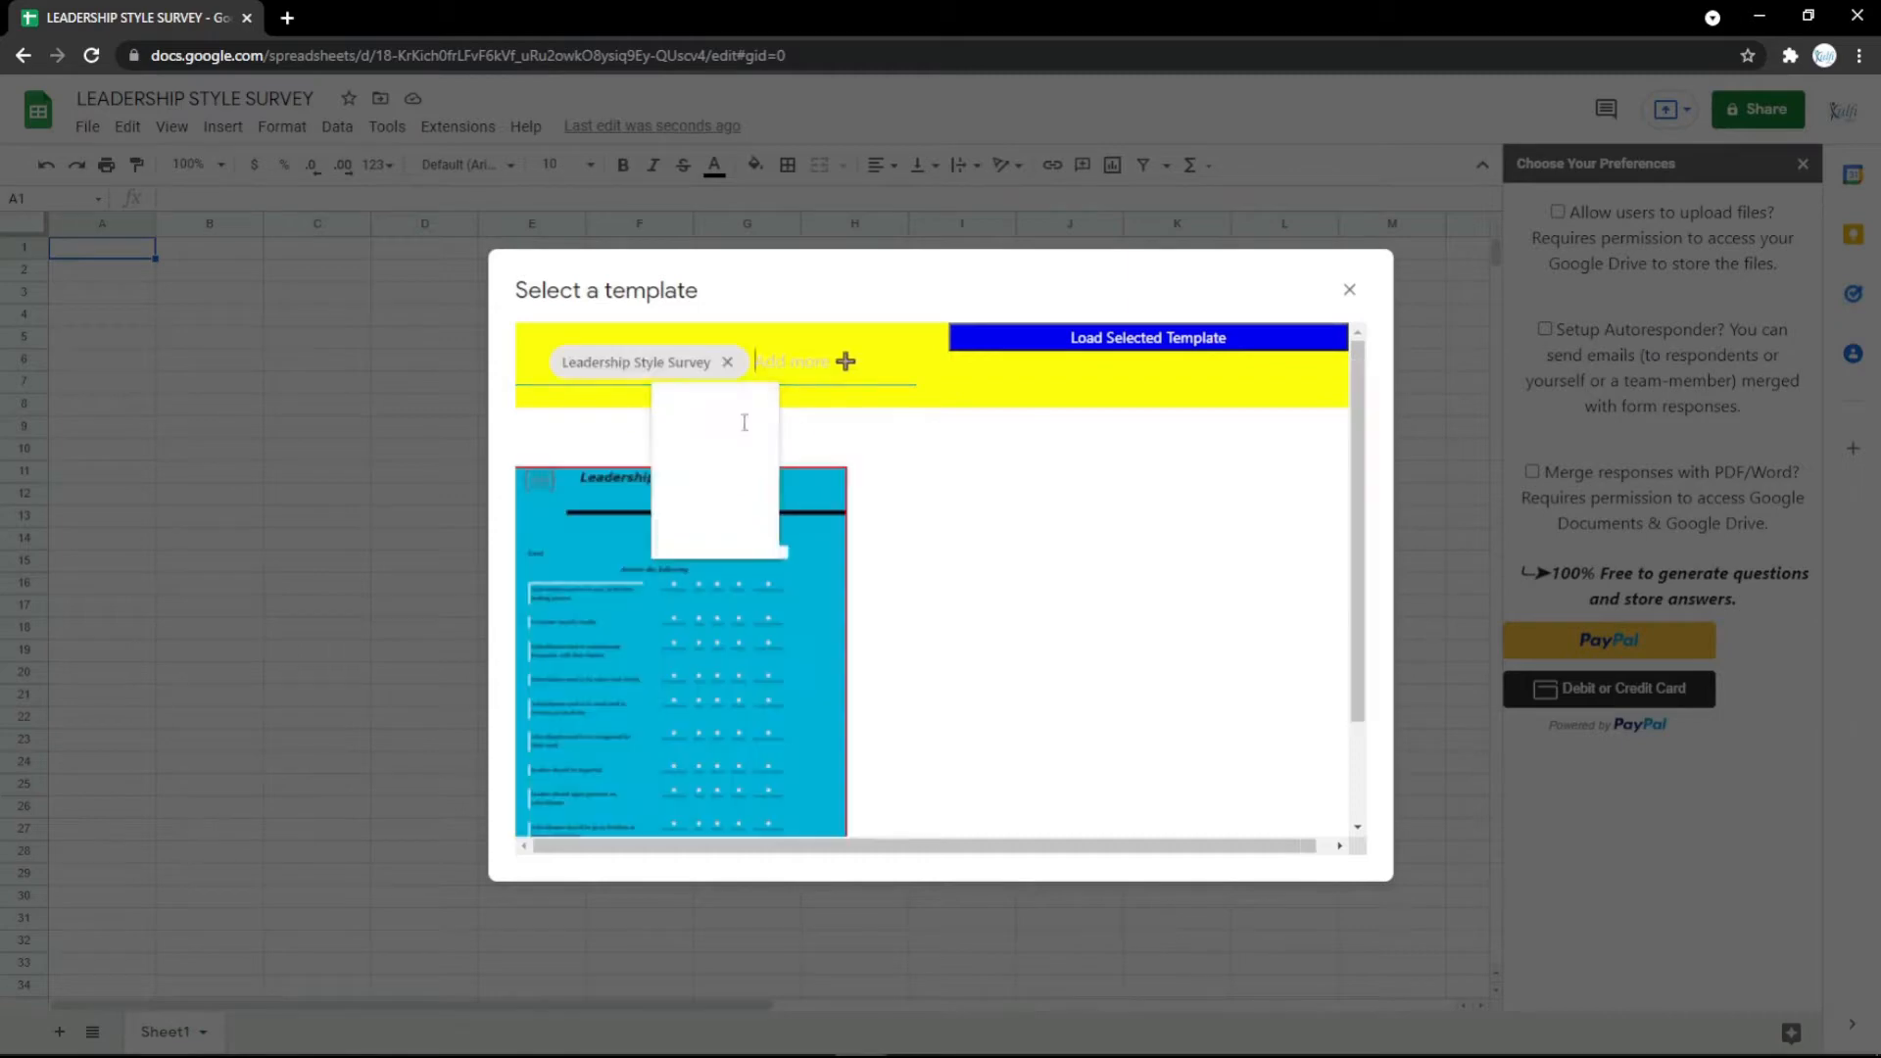
click(1026, 350)
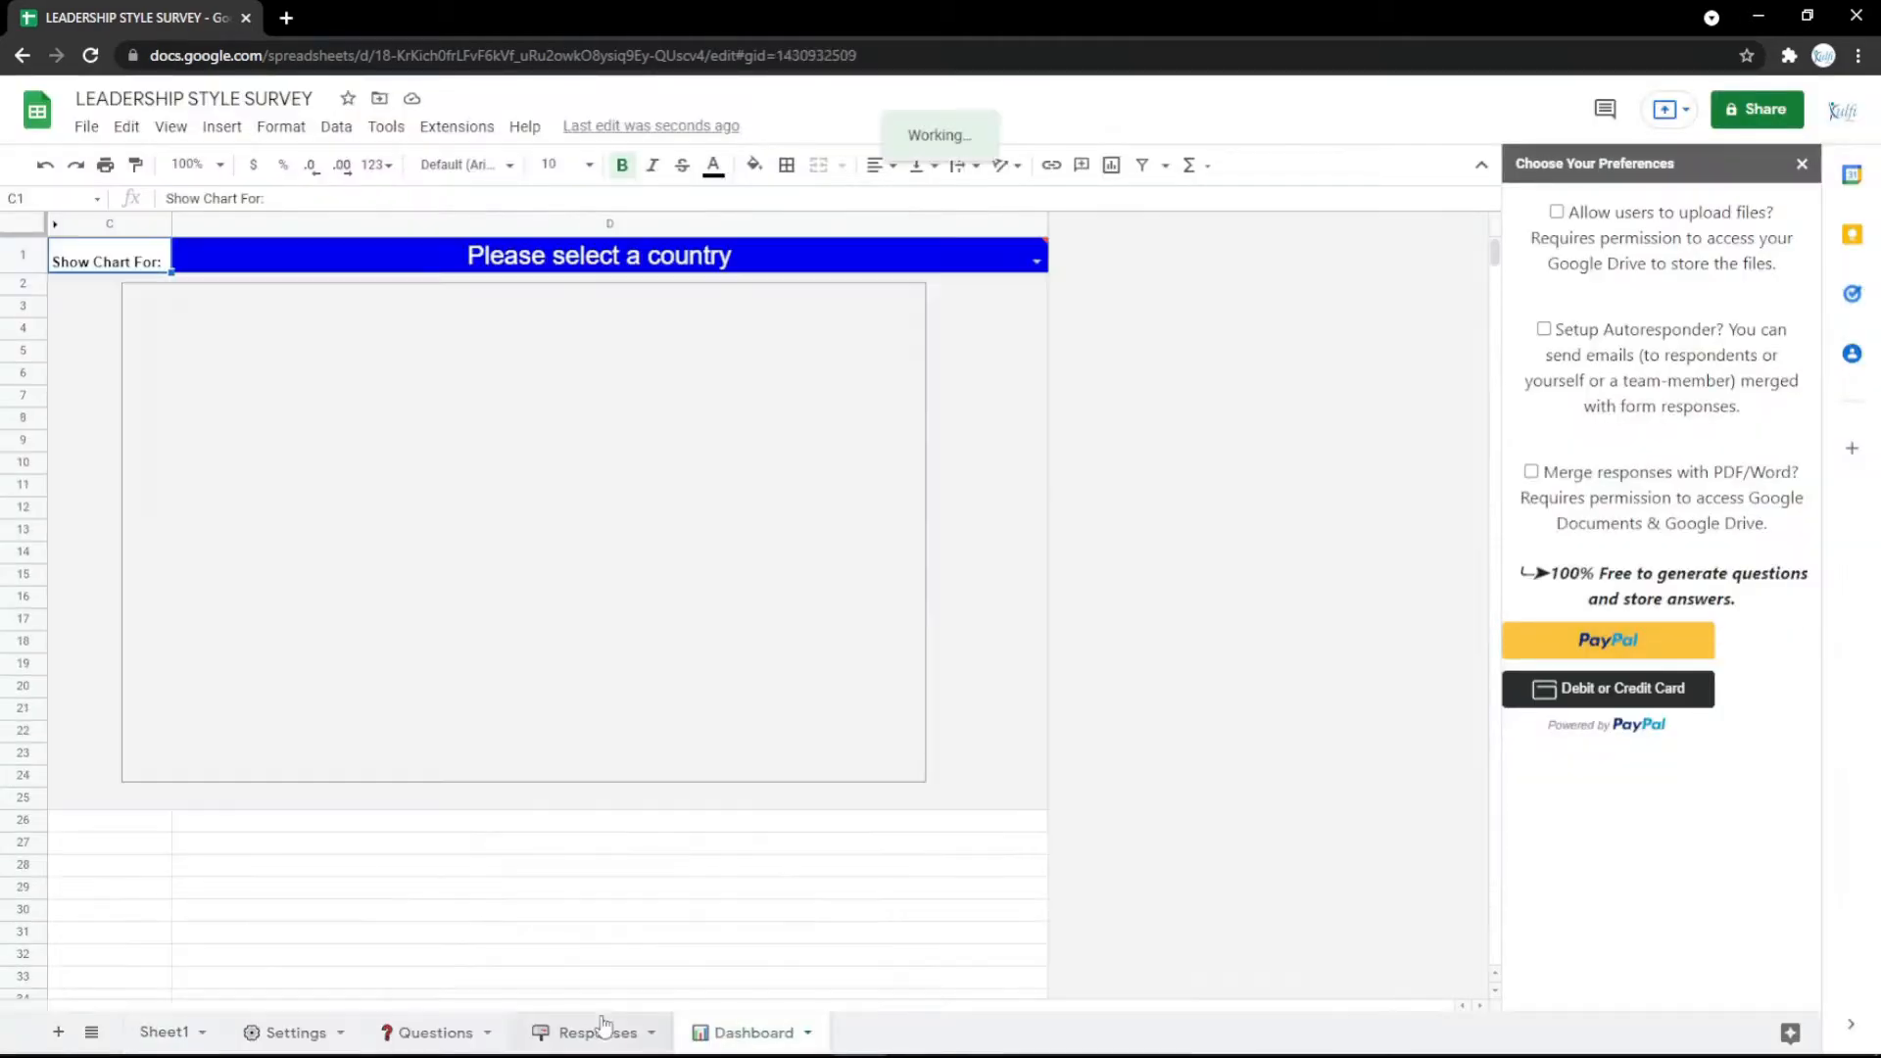
Step: Open the Settings sheet and authorize Kulfi_Forms_ClientScript with the Google account, proceeding past the unverified app warning
click(451, 1041)
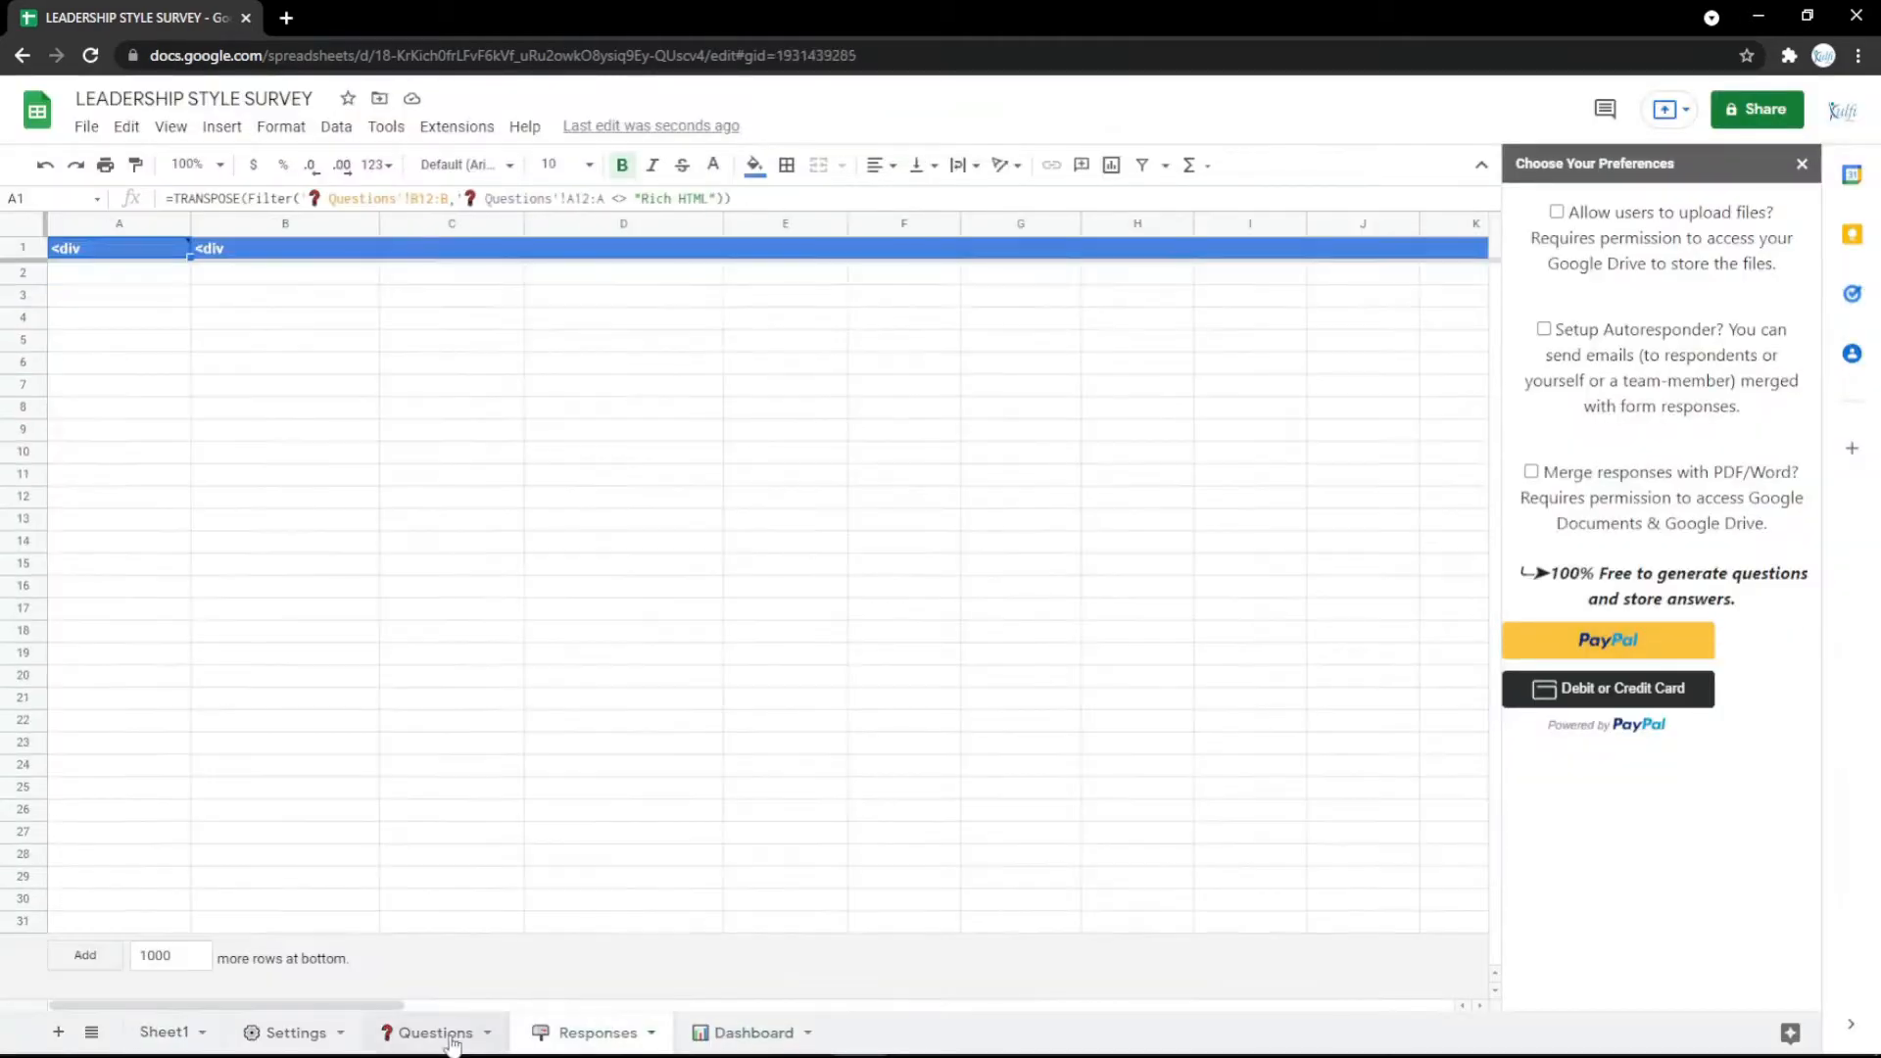
click(294, 1033)
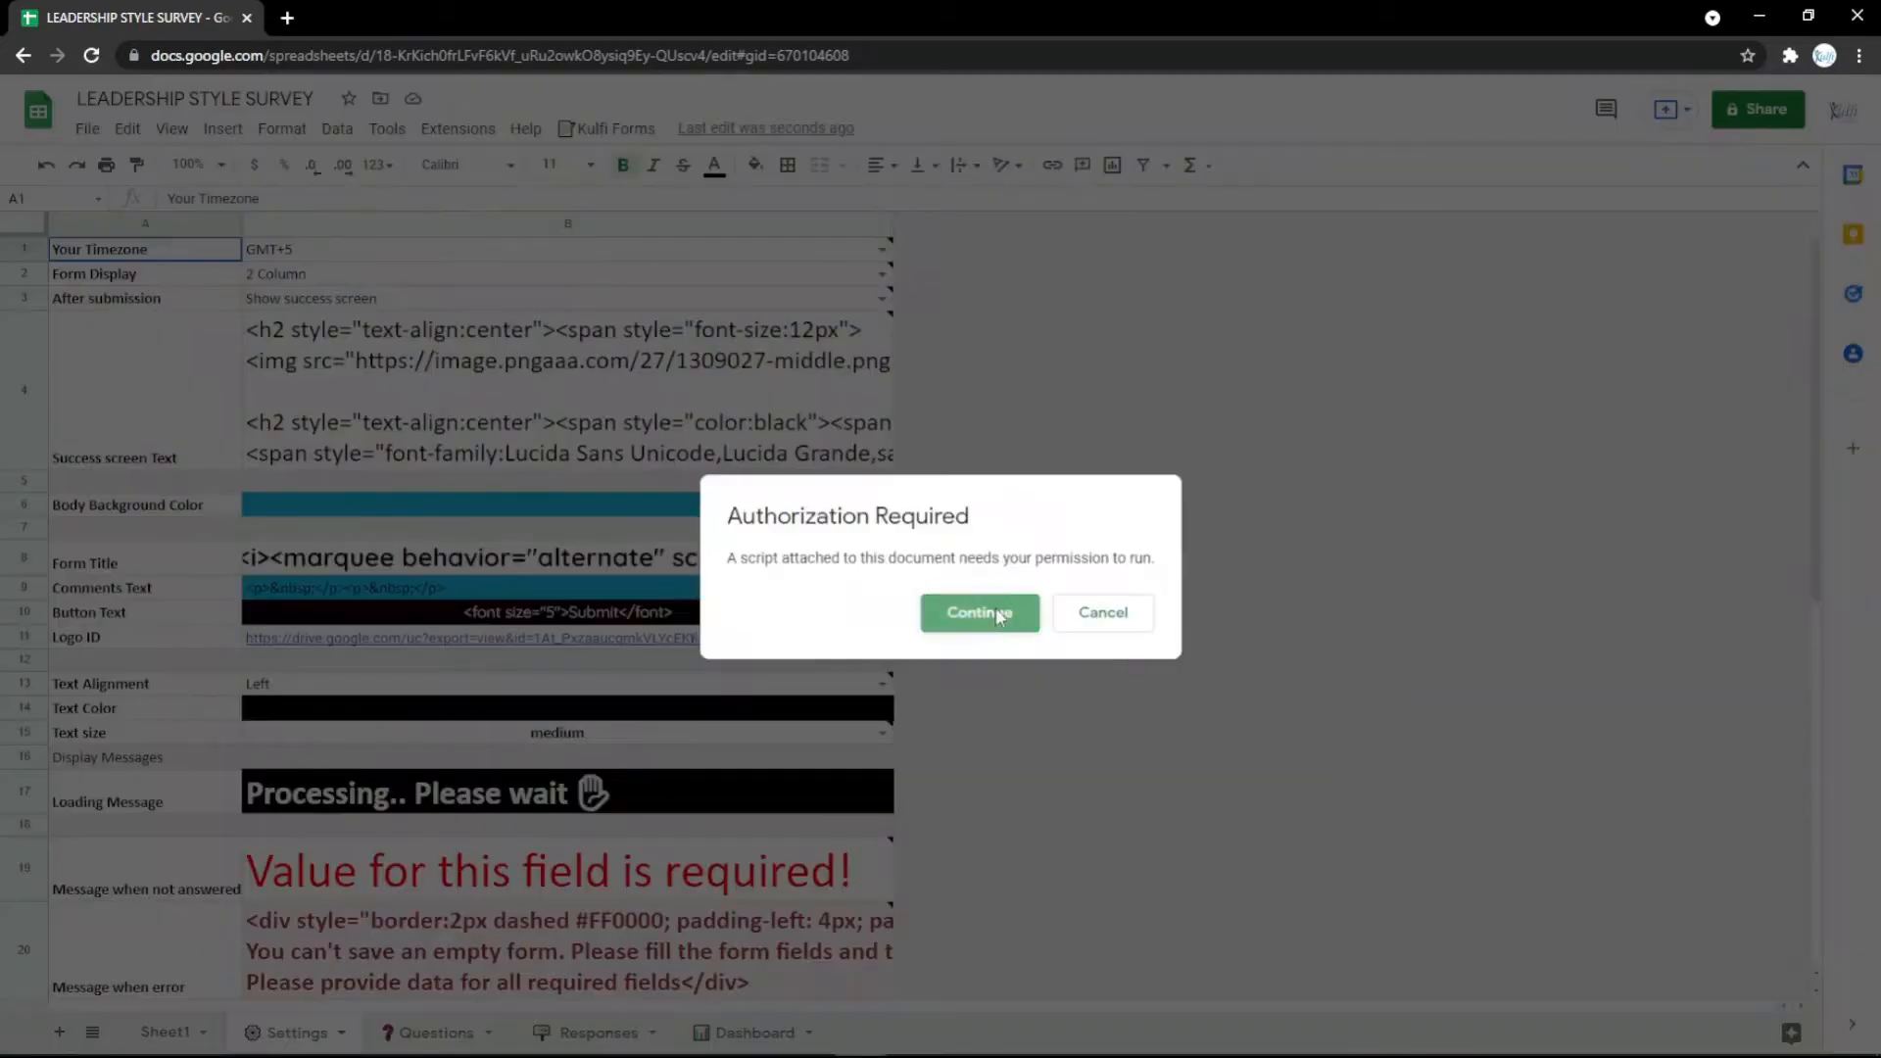
click(995, 613)
click(949, 553)
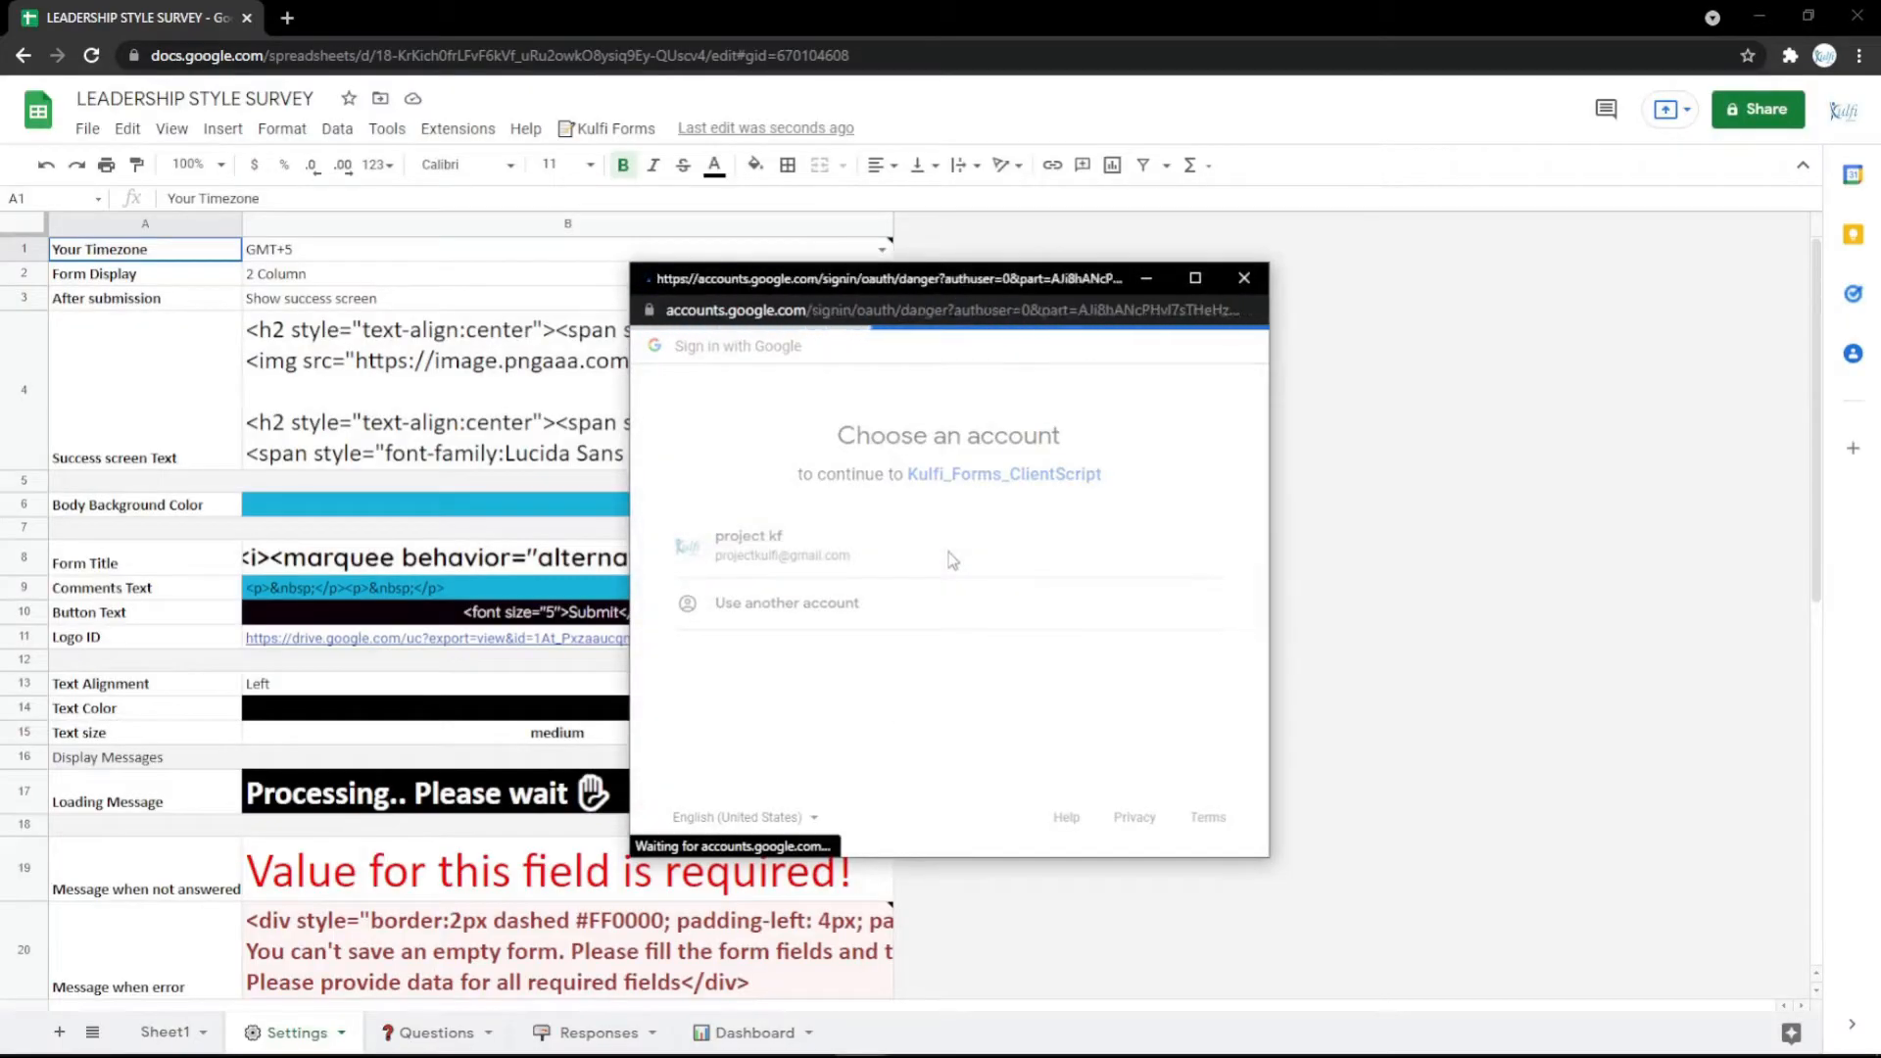
click(687, 694)
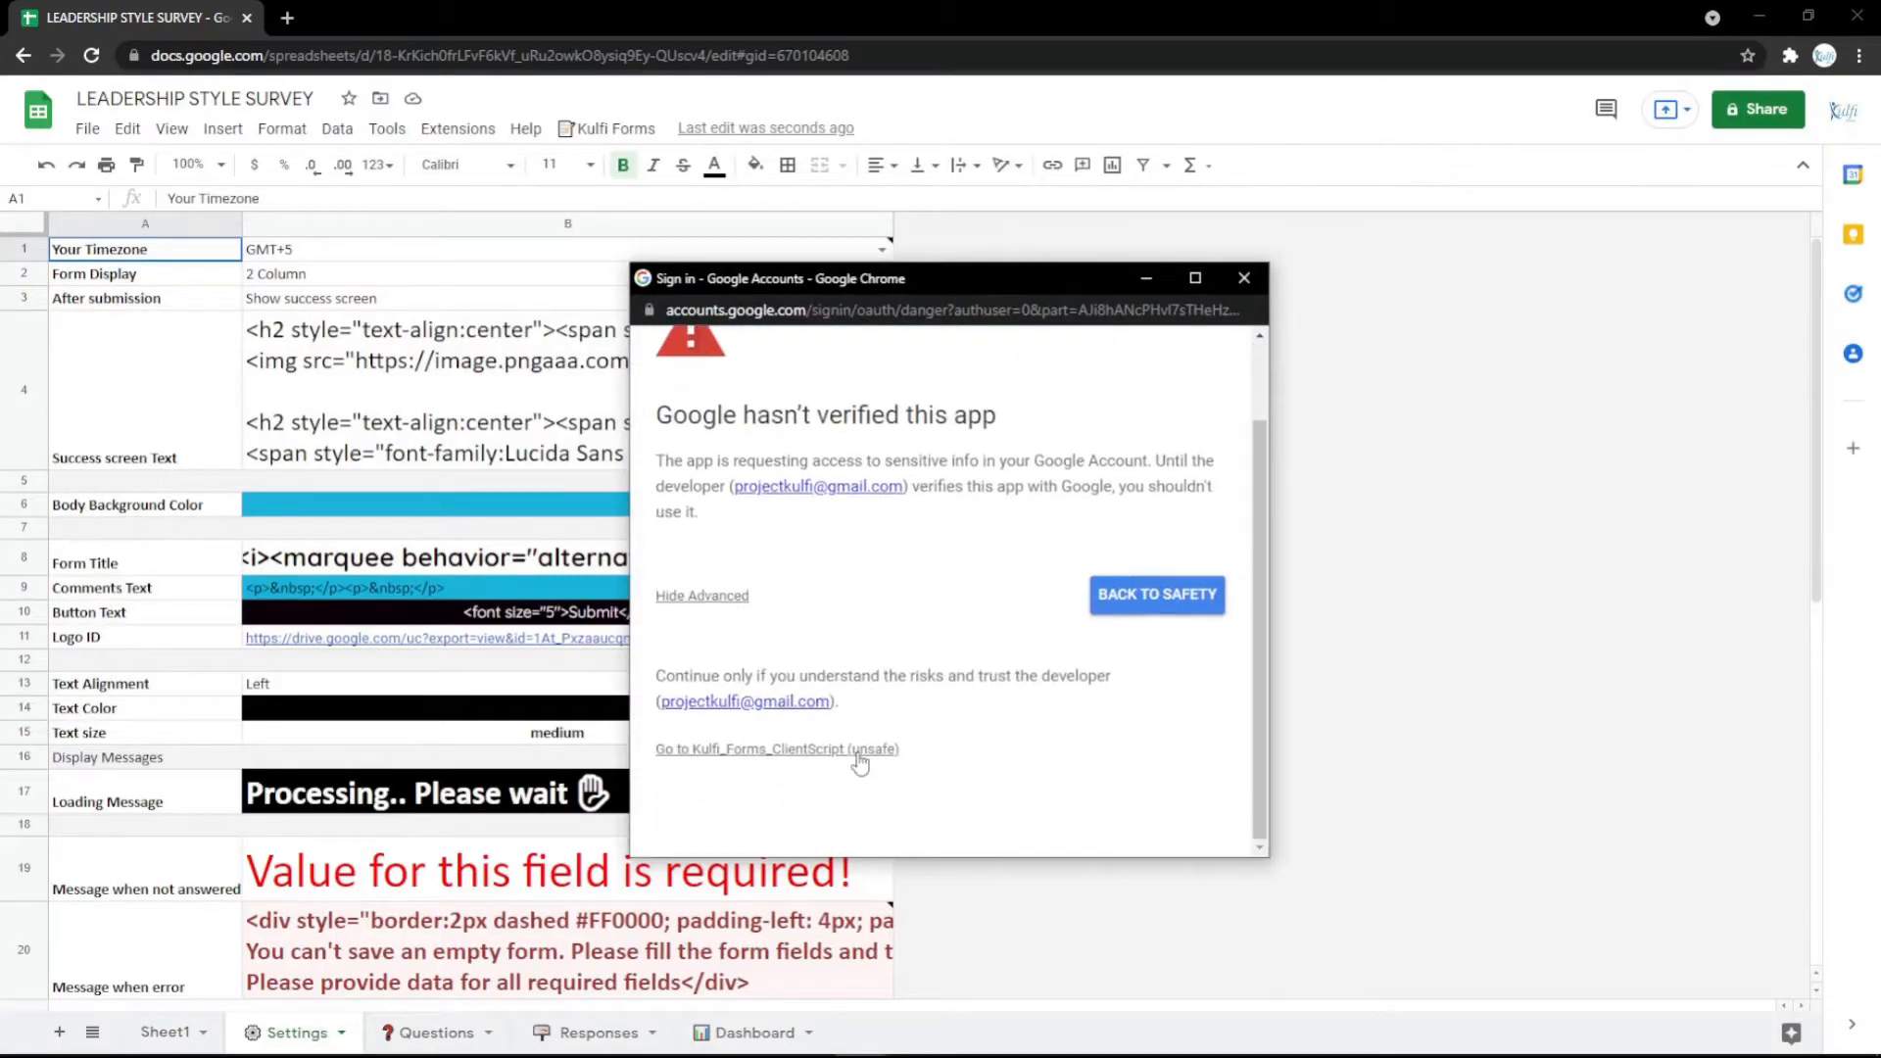
scroll(1137, 723, down, 3)
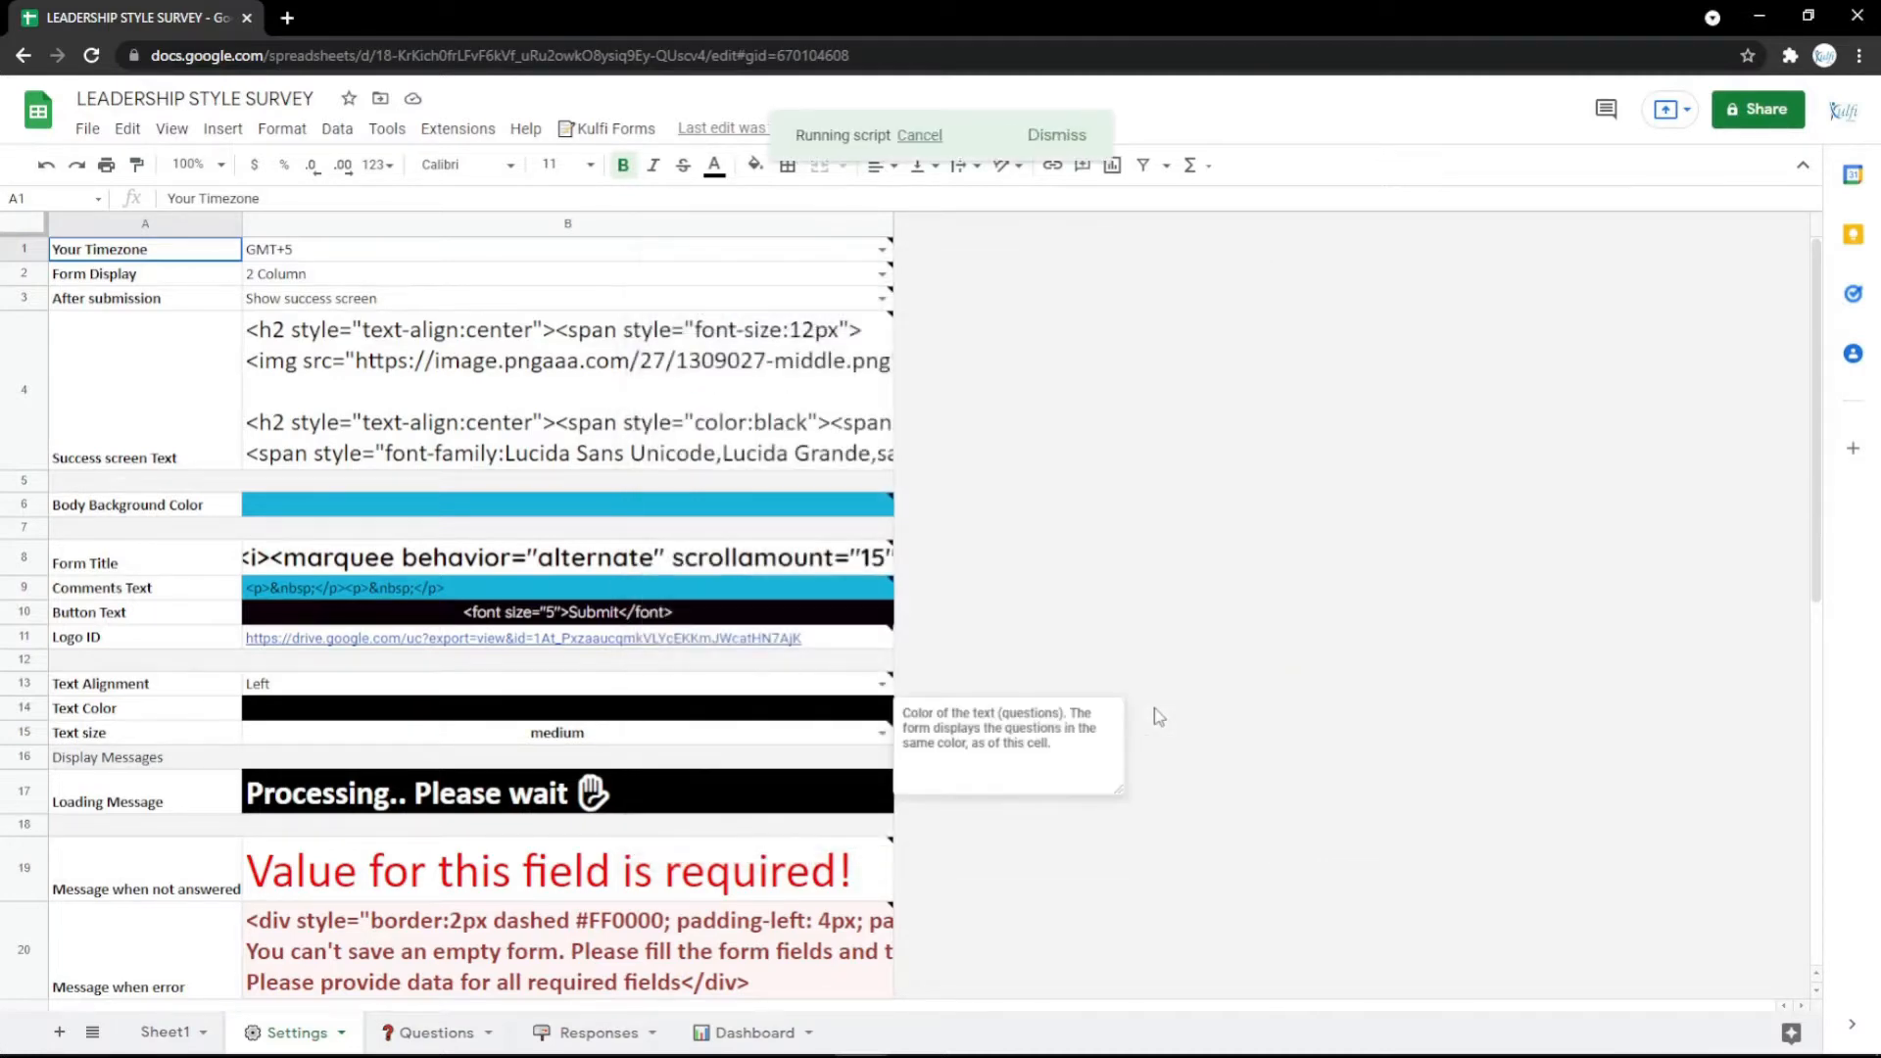
Step: Open the generated form link in a new browser tab, look through the survey form, and dismiss the link dialog
key(ctrl+c)
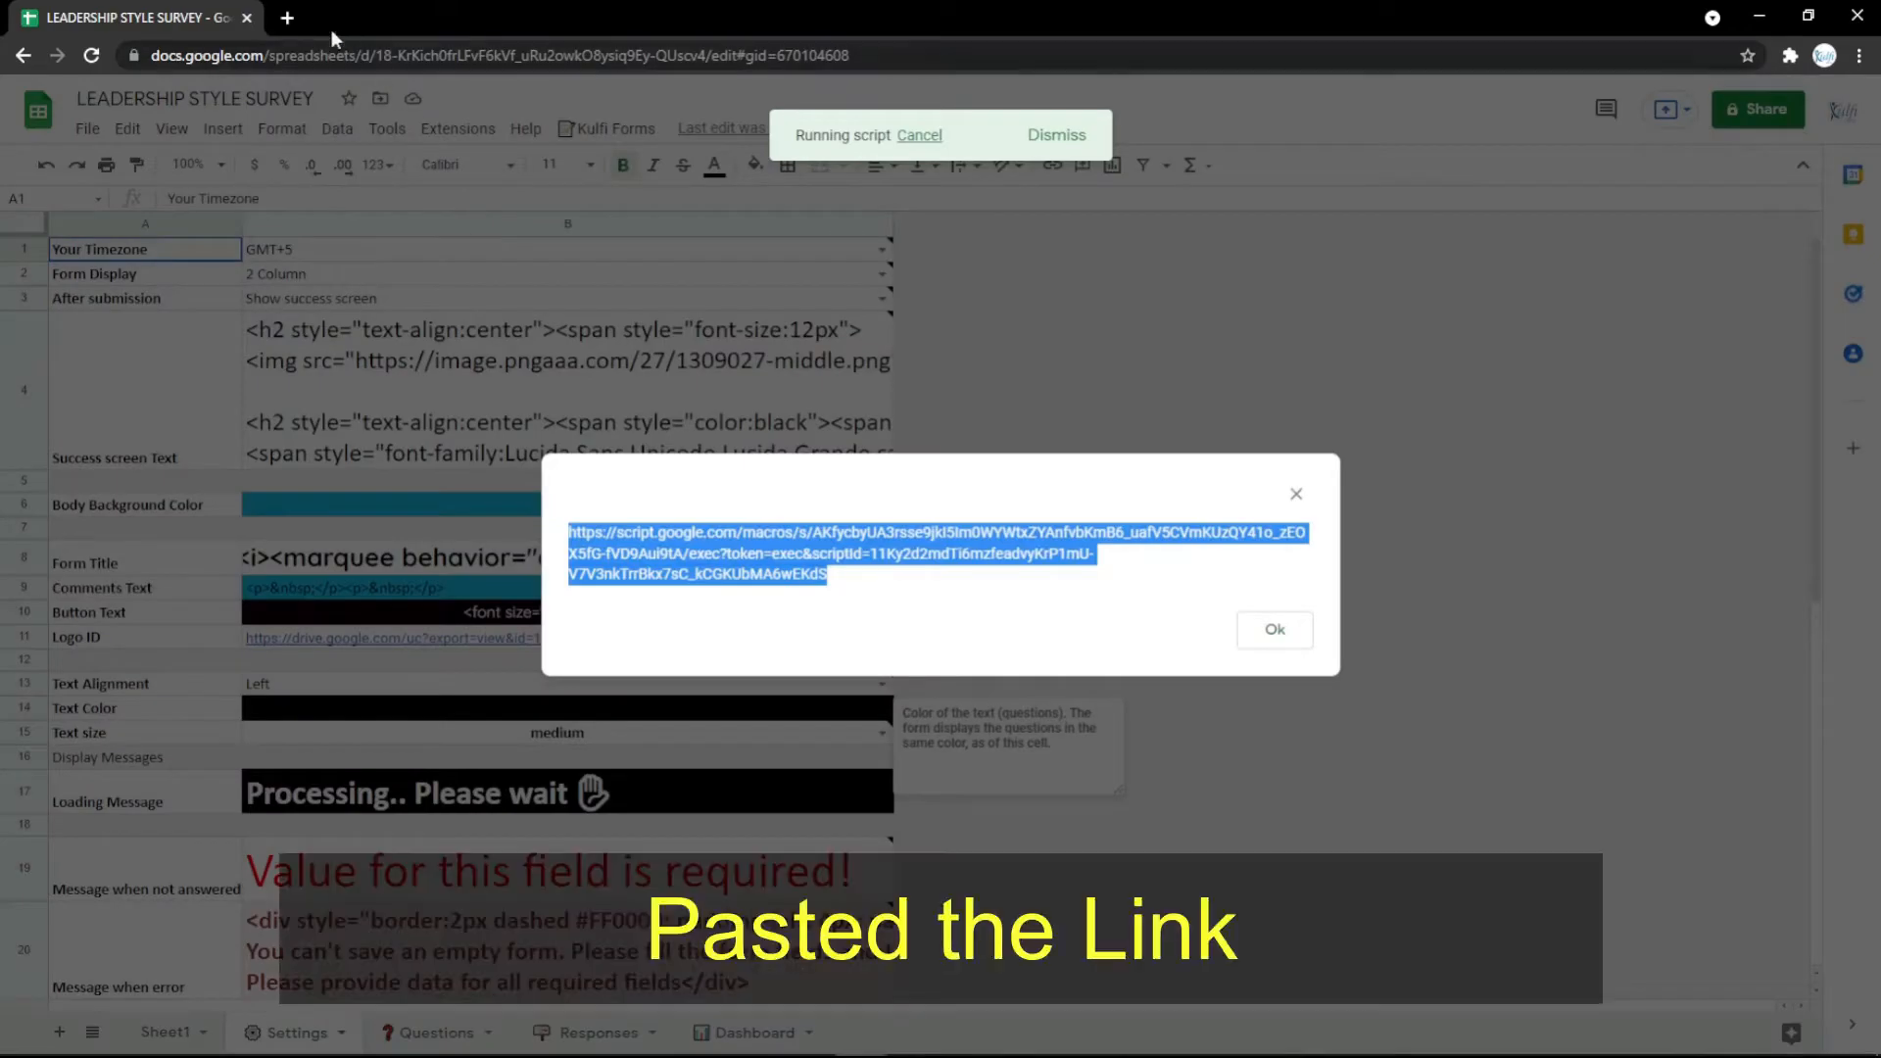
click(287, 18)
key(ctrl+v)
key(Return)
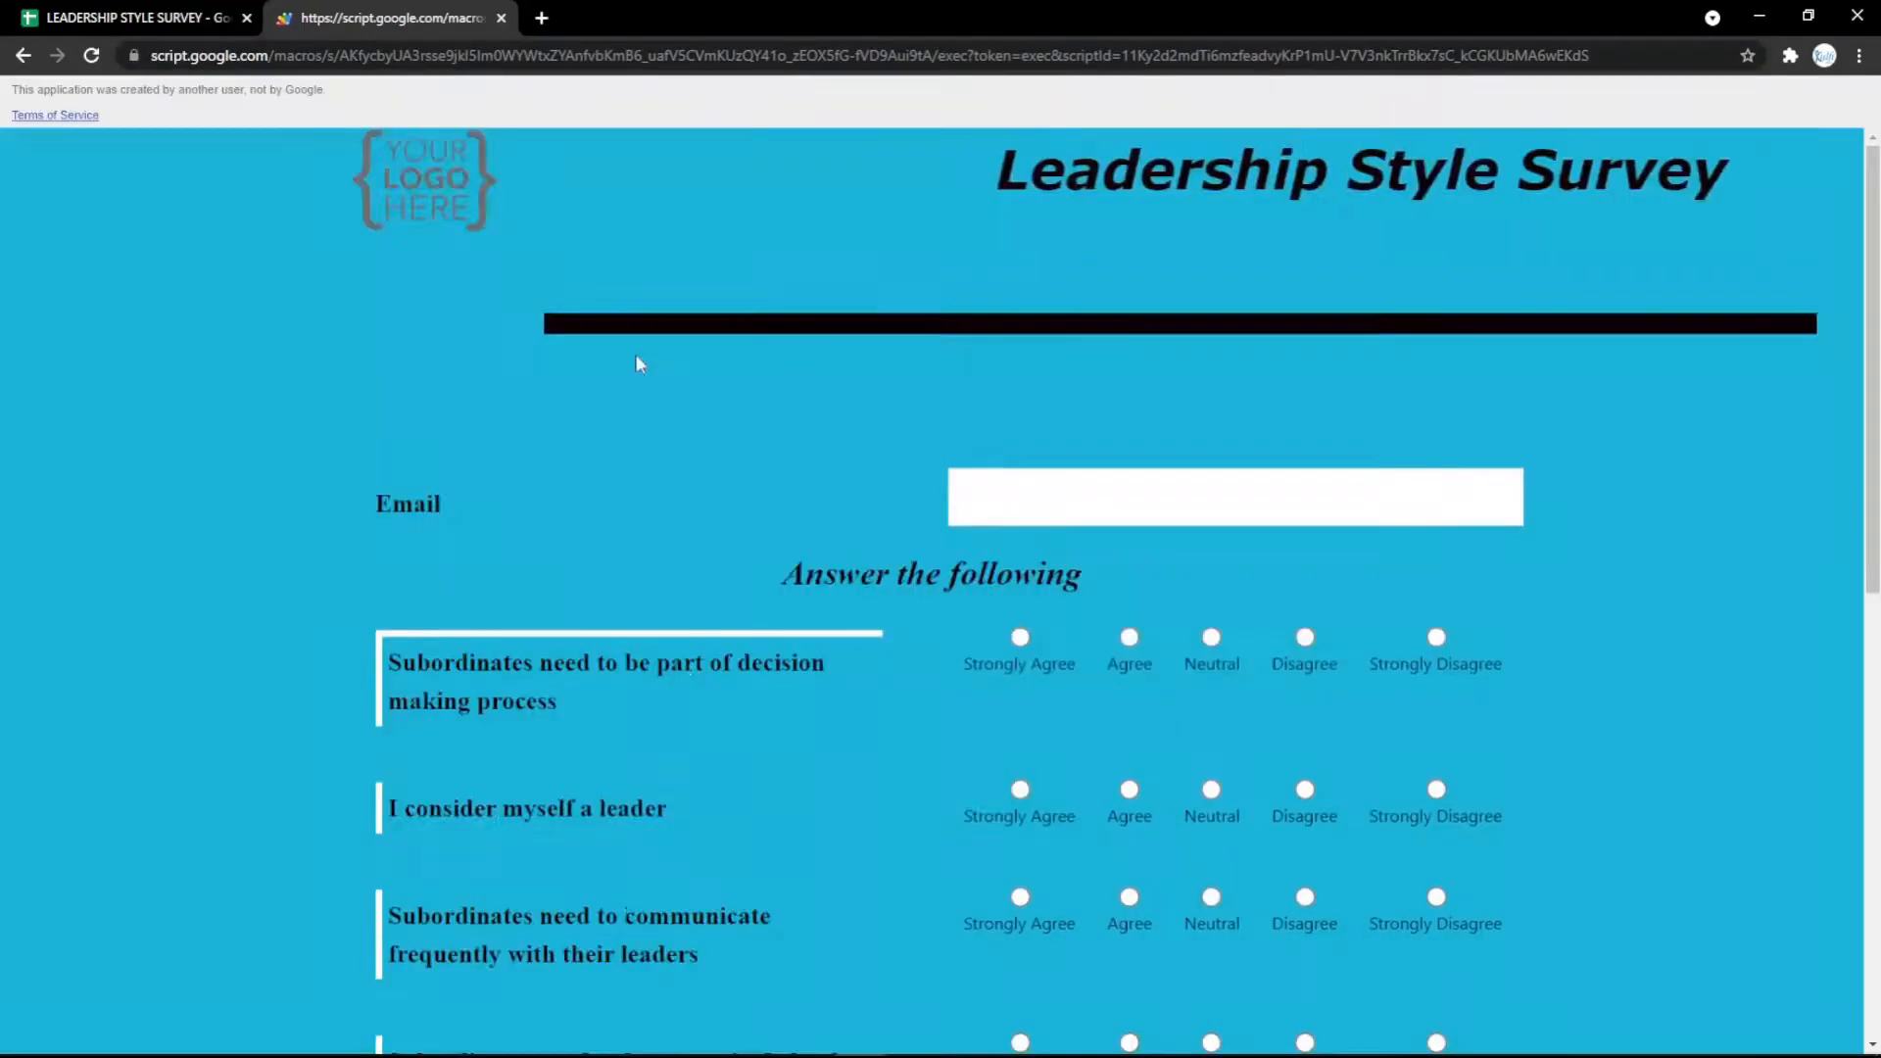
scroll(697, 420, down, 10)
scroll(698, 421, up, 10)
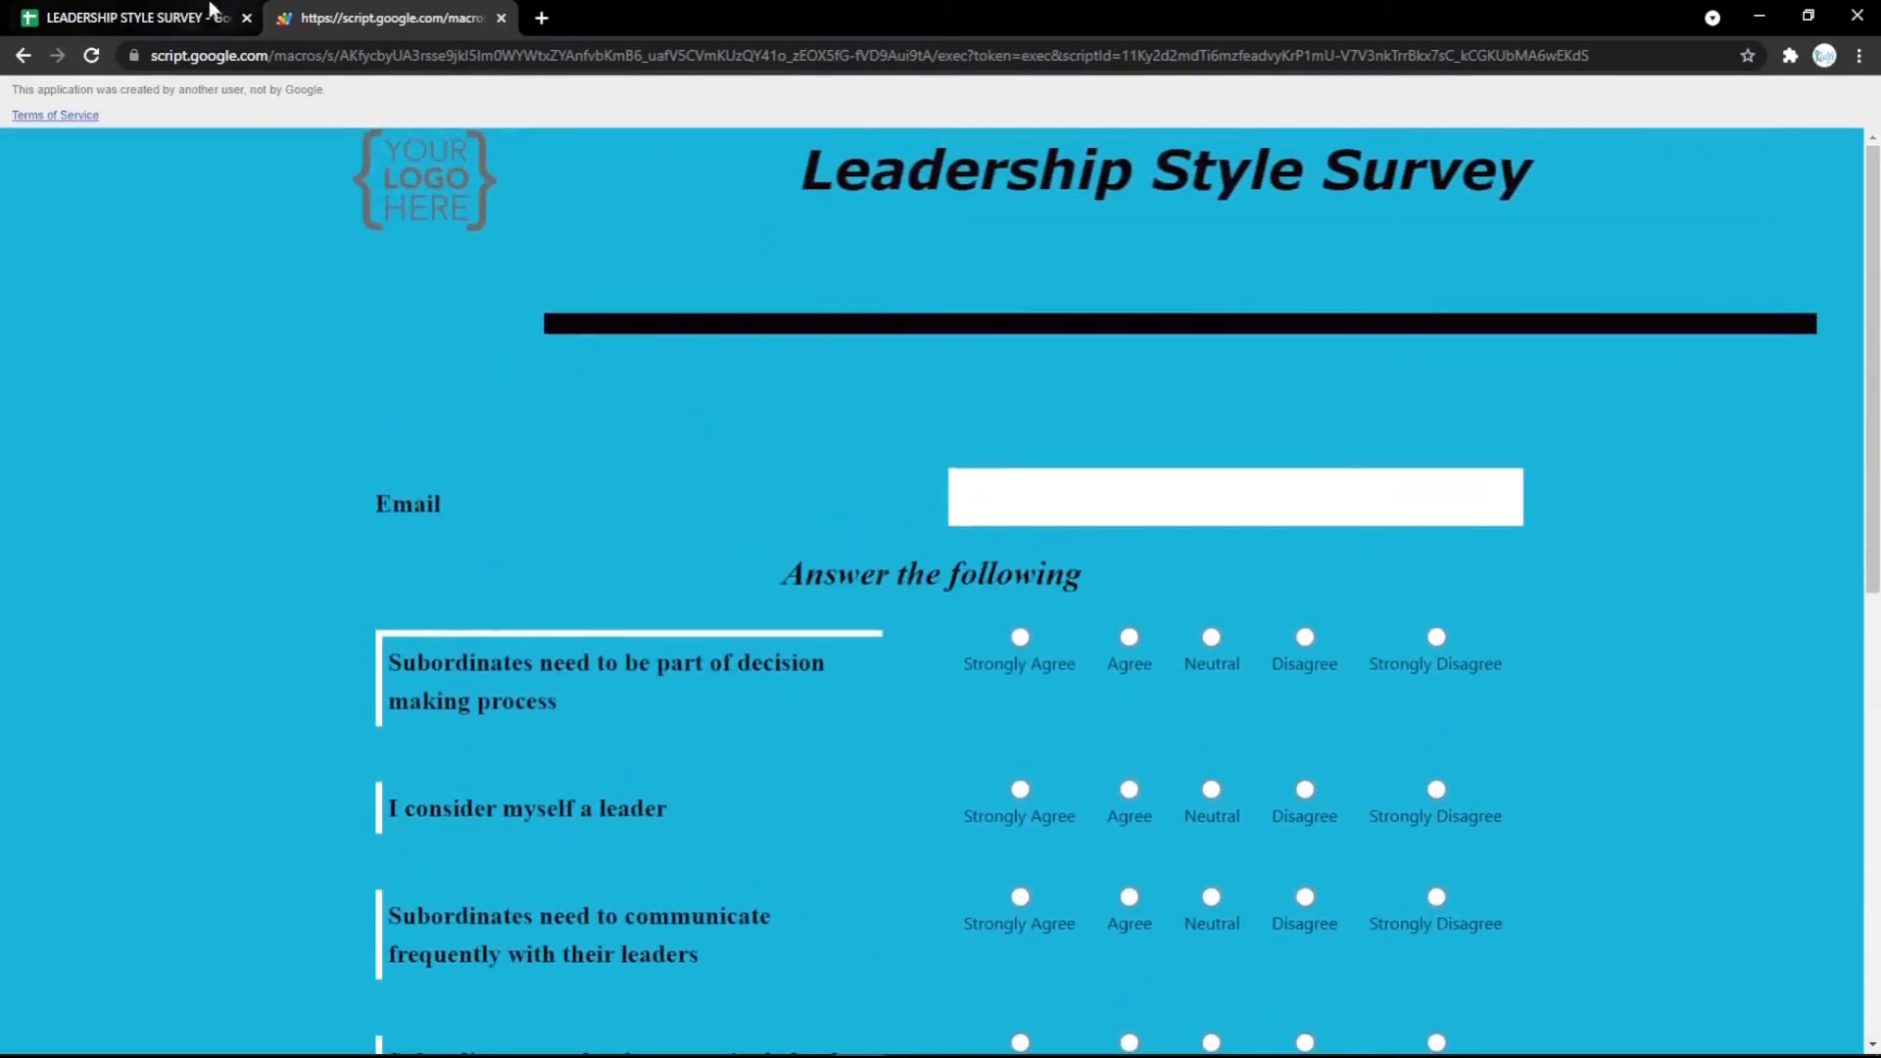
click(212, 14)
click(1311, 638)
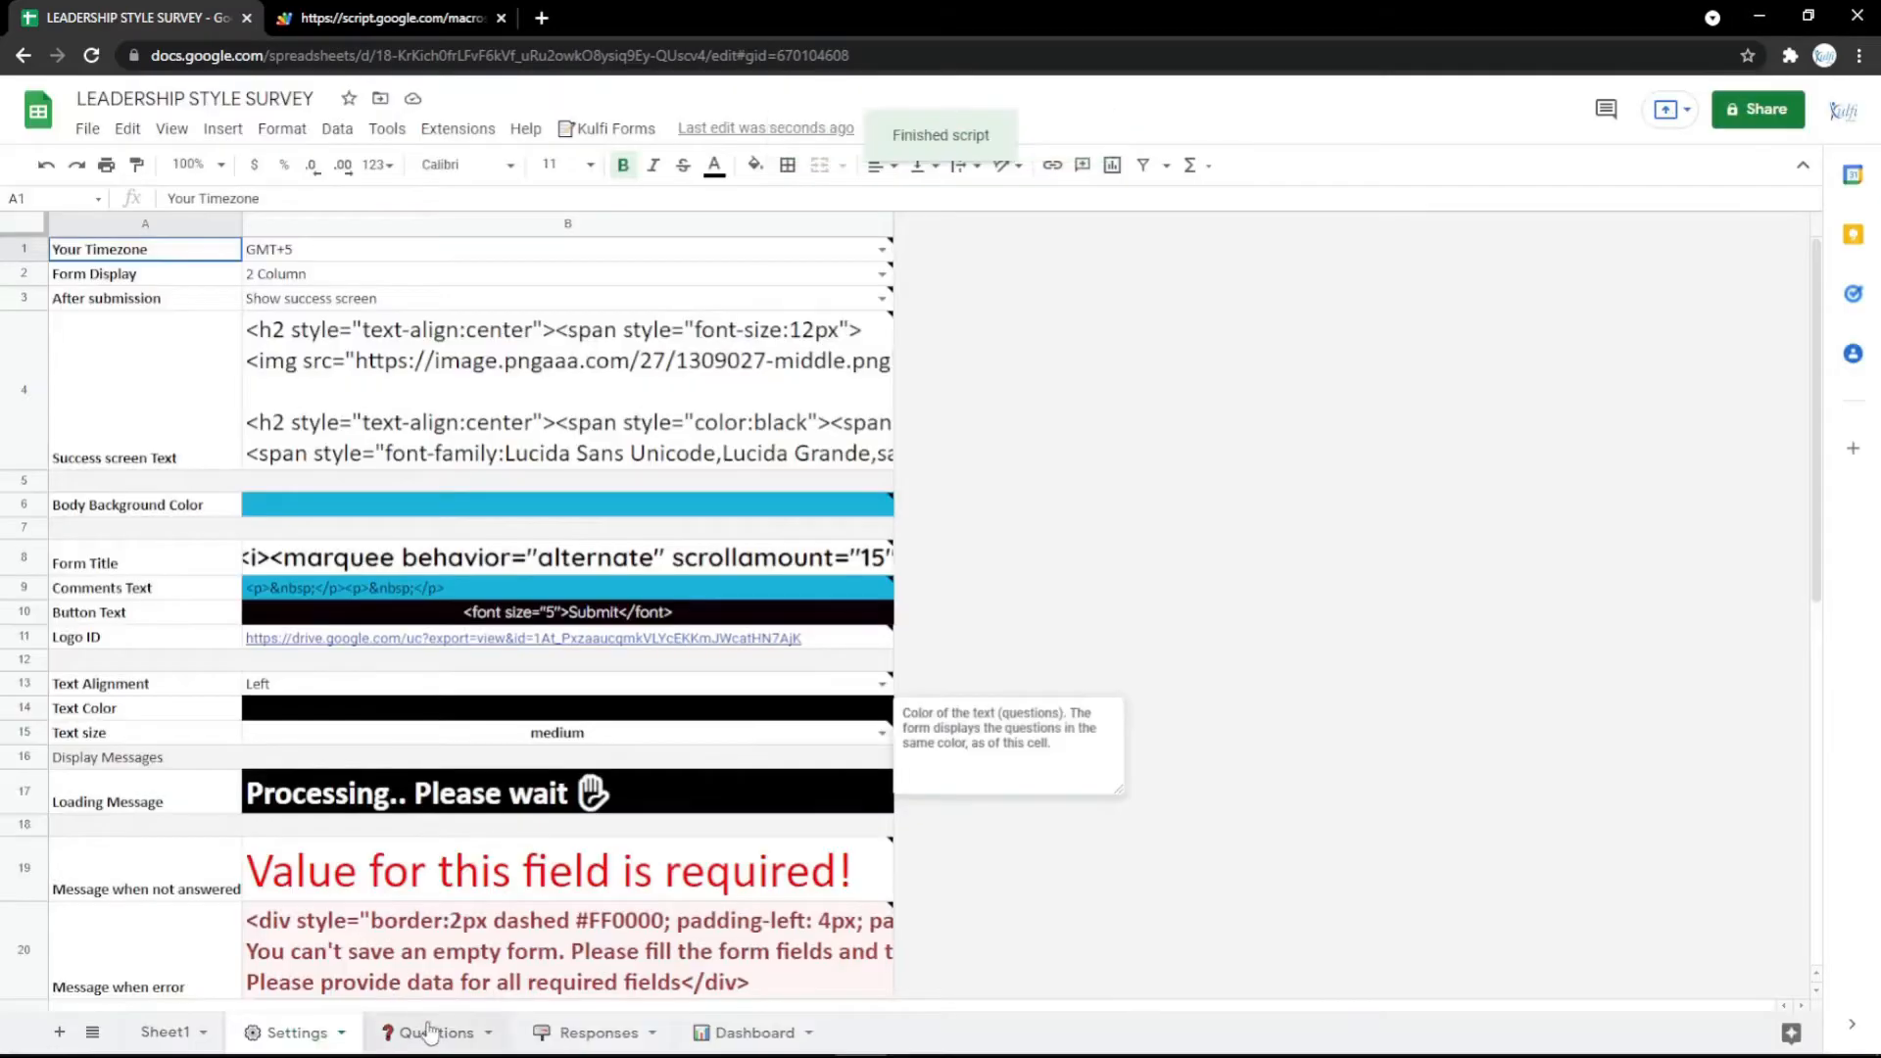
Step: On the Questions sheet, insert a row above the Email question and set its question type to Text
click(406, 1038)
click(24, 345)
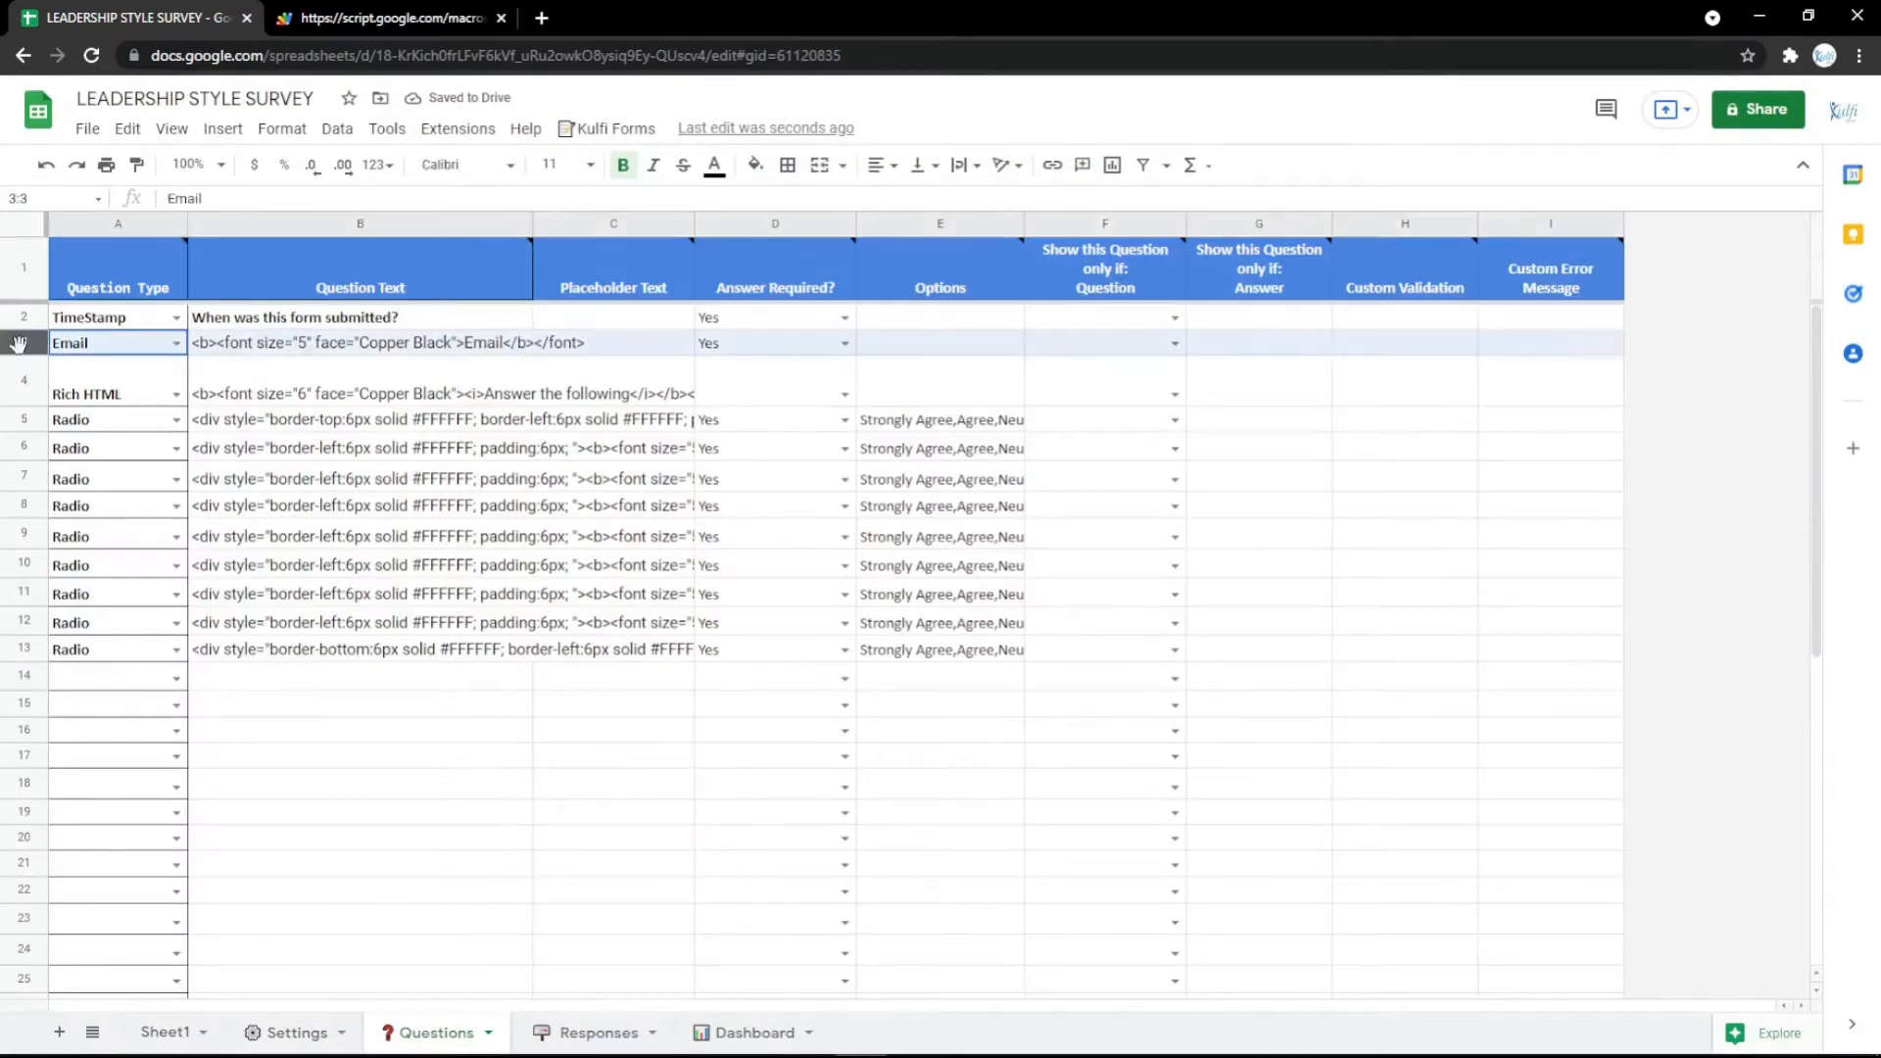
right_click(26, 345)
click(125, 520)
click(174, 343)
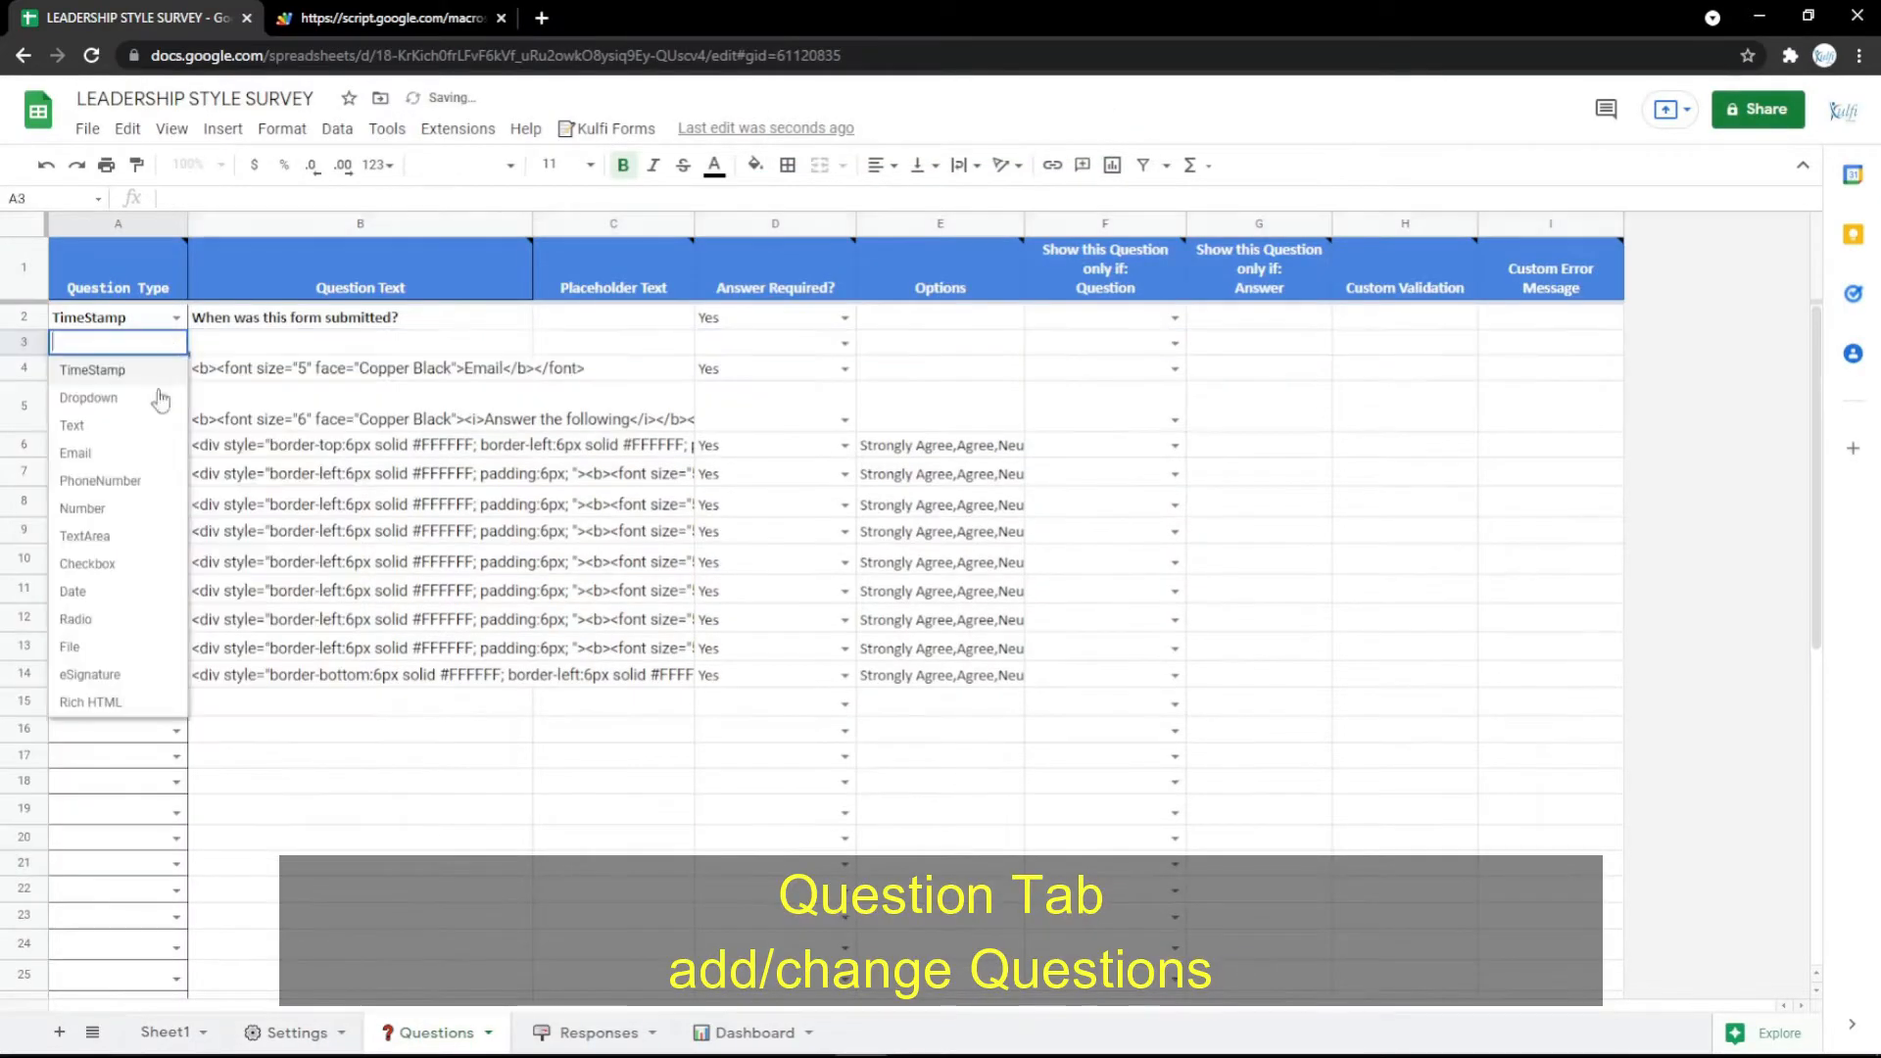
click(135, 419)
Step: Copy the Email question's formatted text into the new row 3 and change its label to "Name"
click(245, 373)
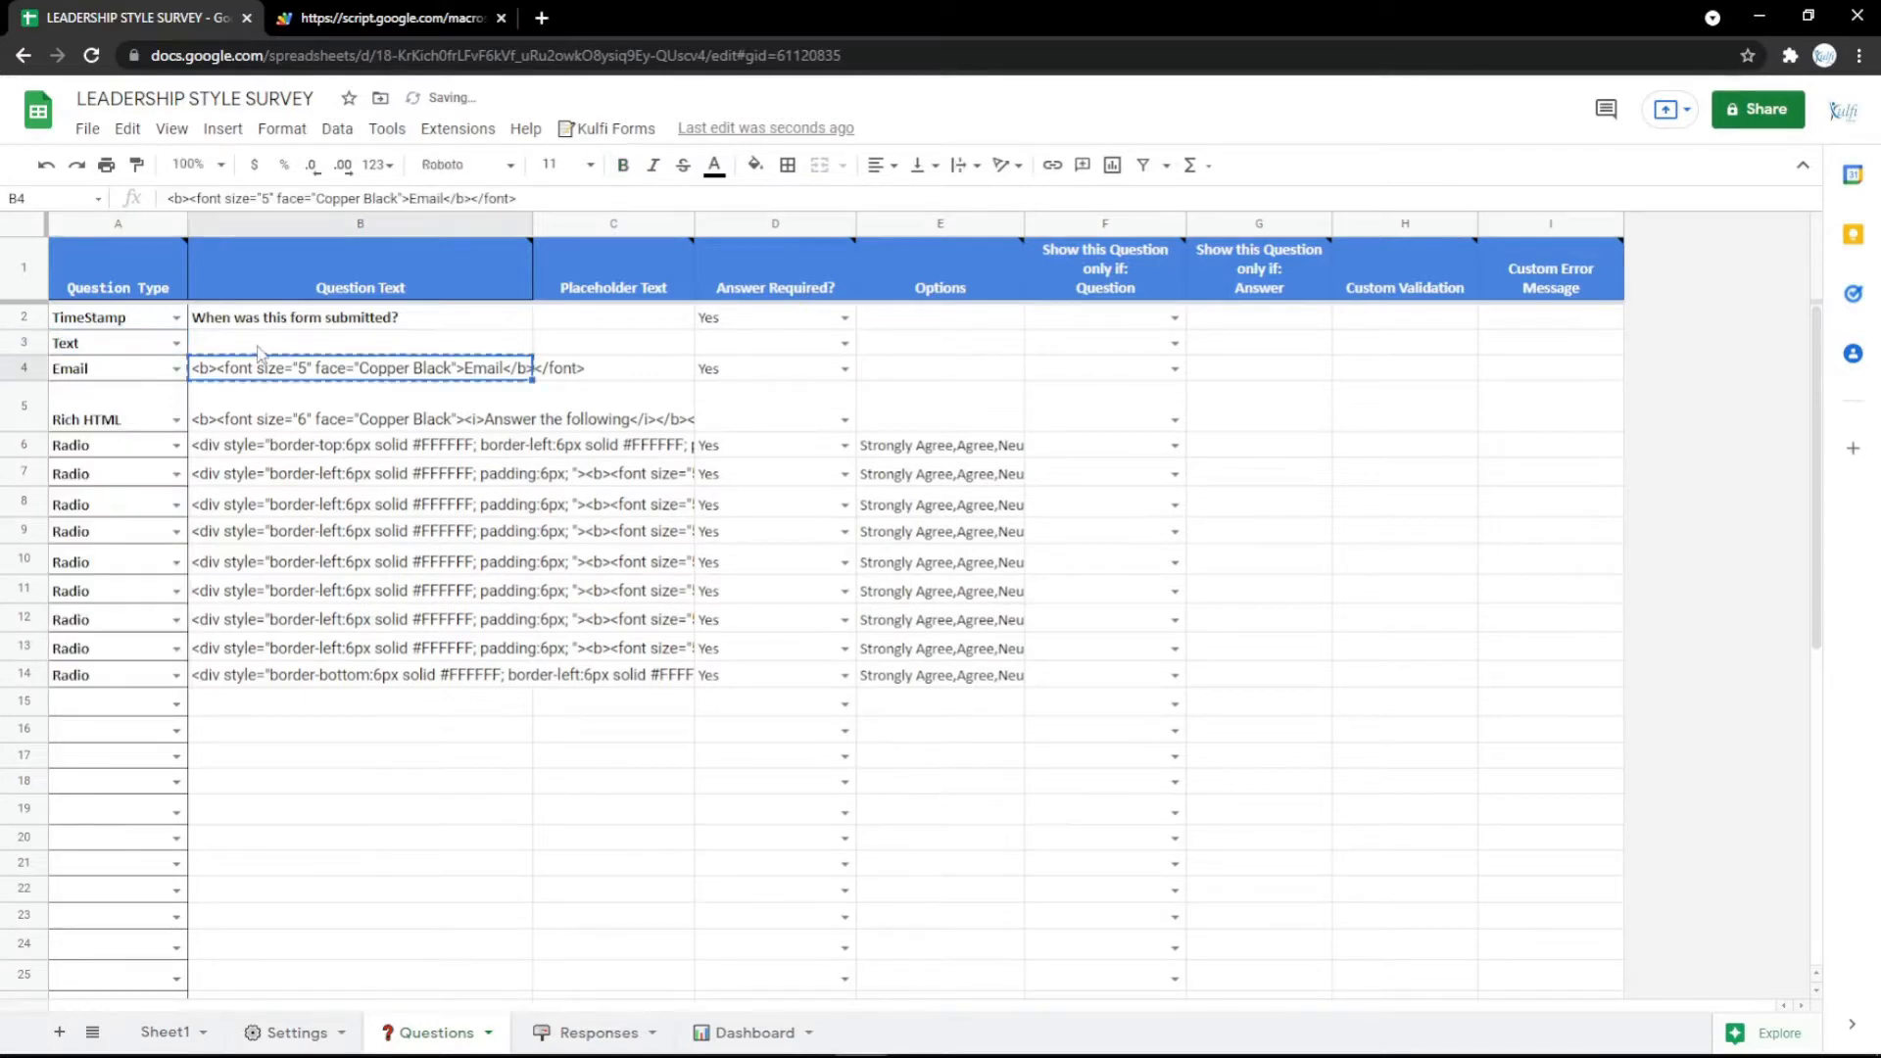
key(ctrl+c)
key(Up)
key(ctrl+v)
key(Return)
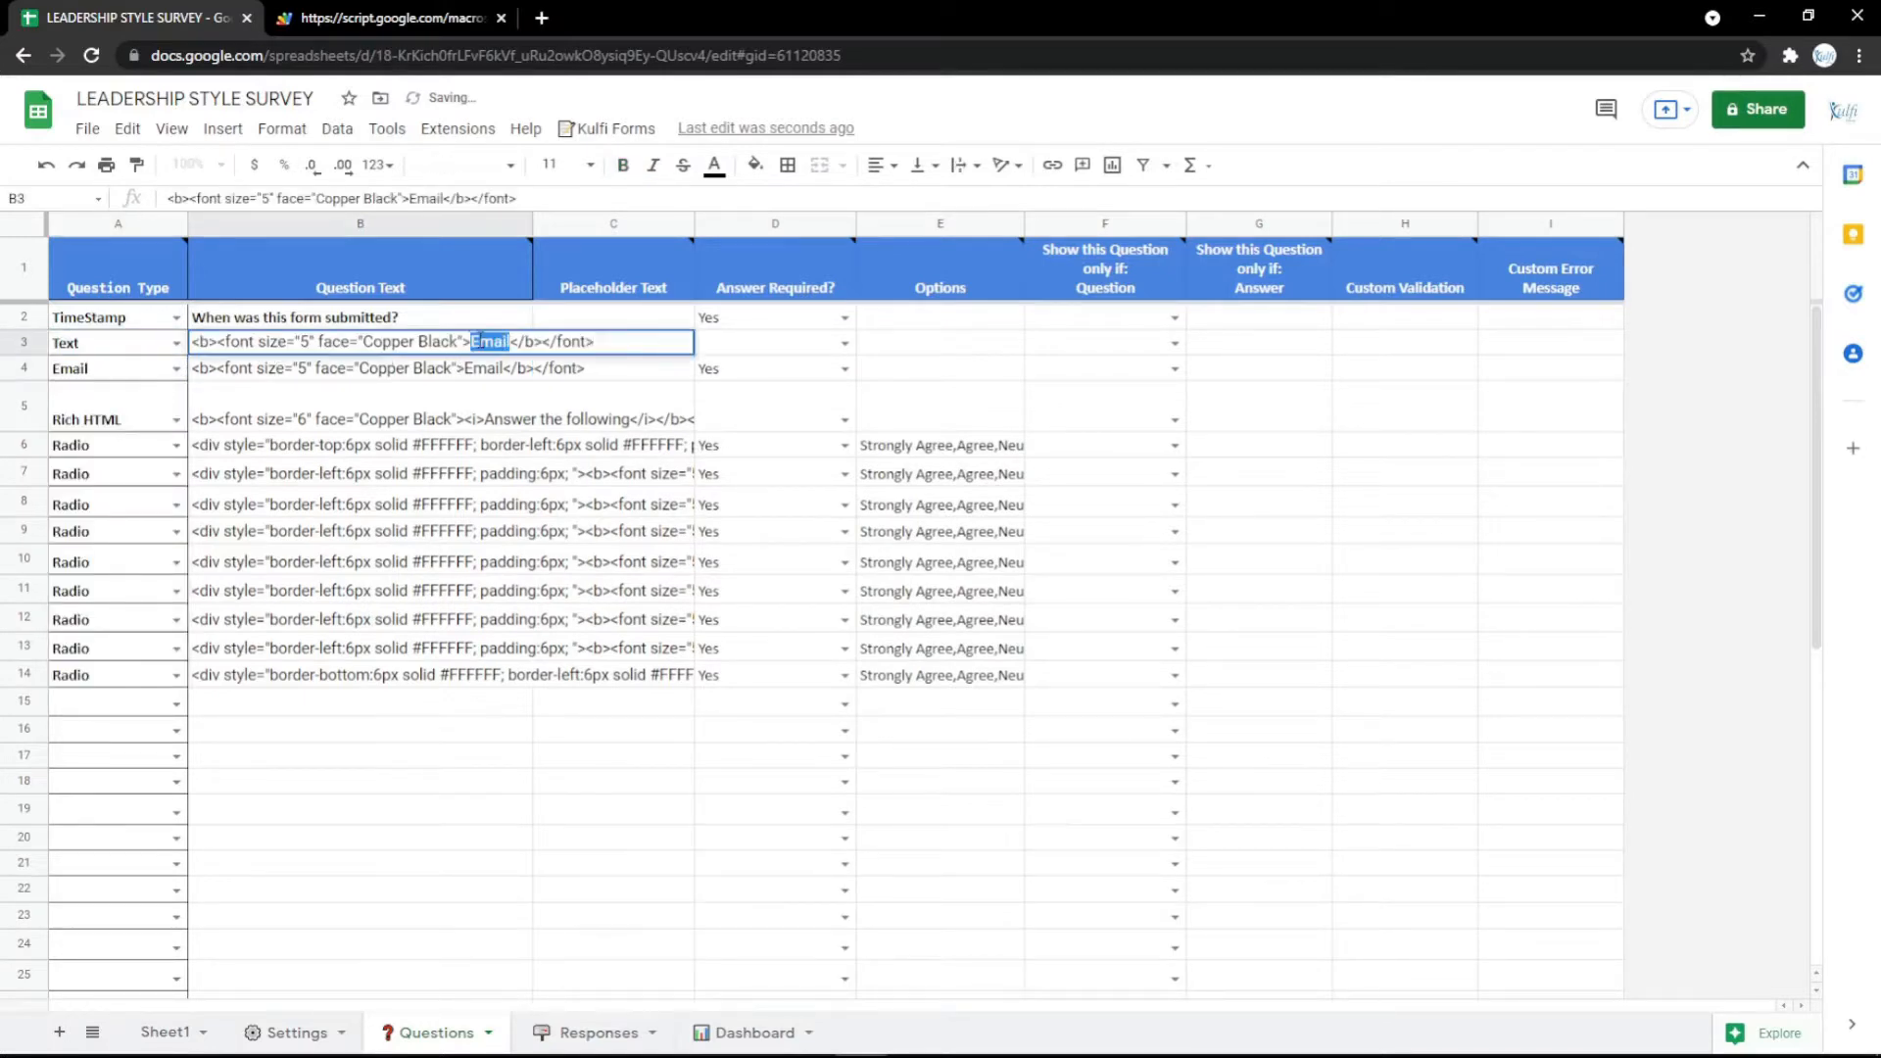
text(Name)
key(Return)
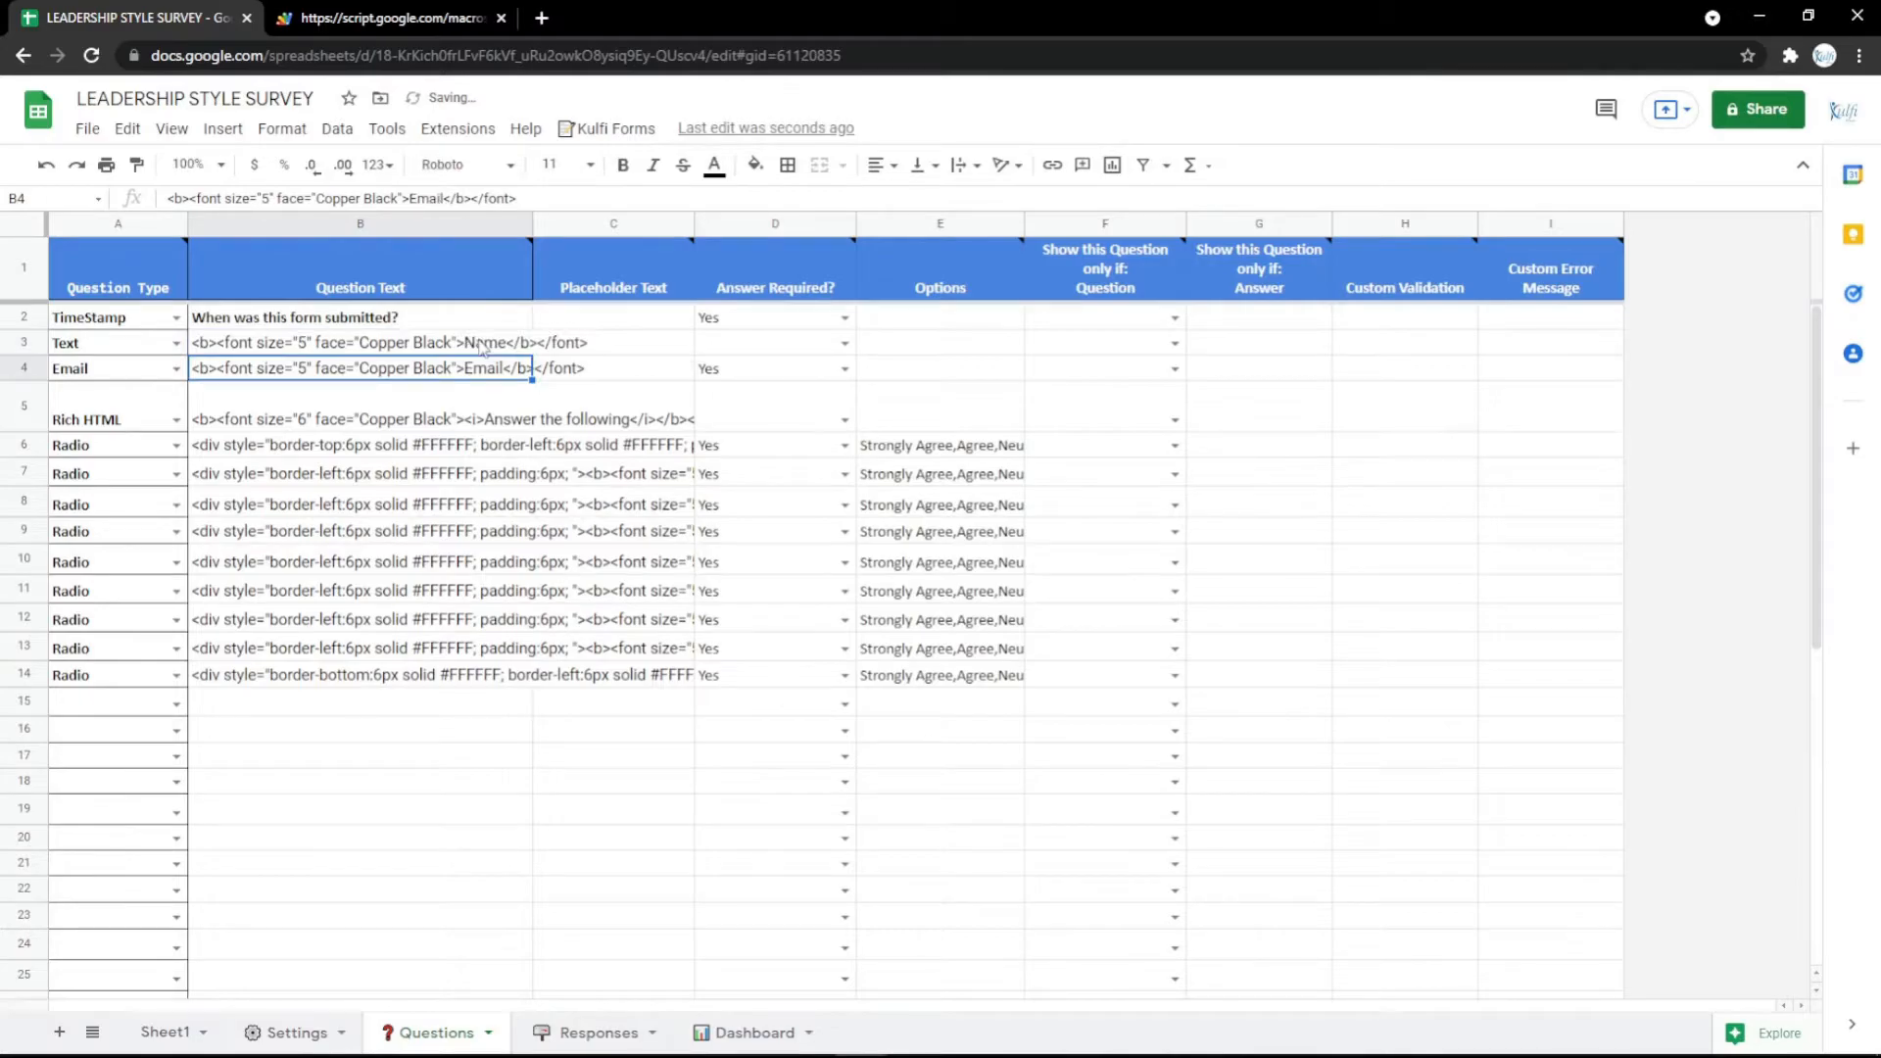
Step: Reload the live survey form to check the added Name question, and return to the spreadsheet
click(403, 19)
key(F5)
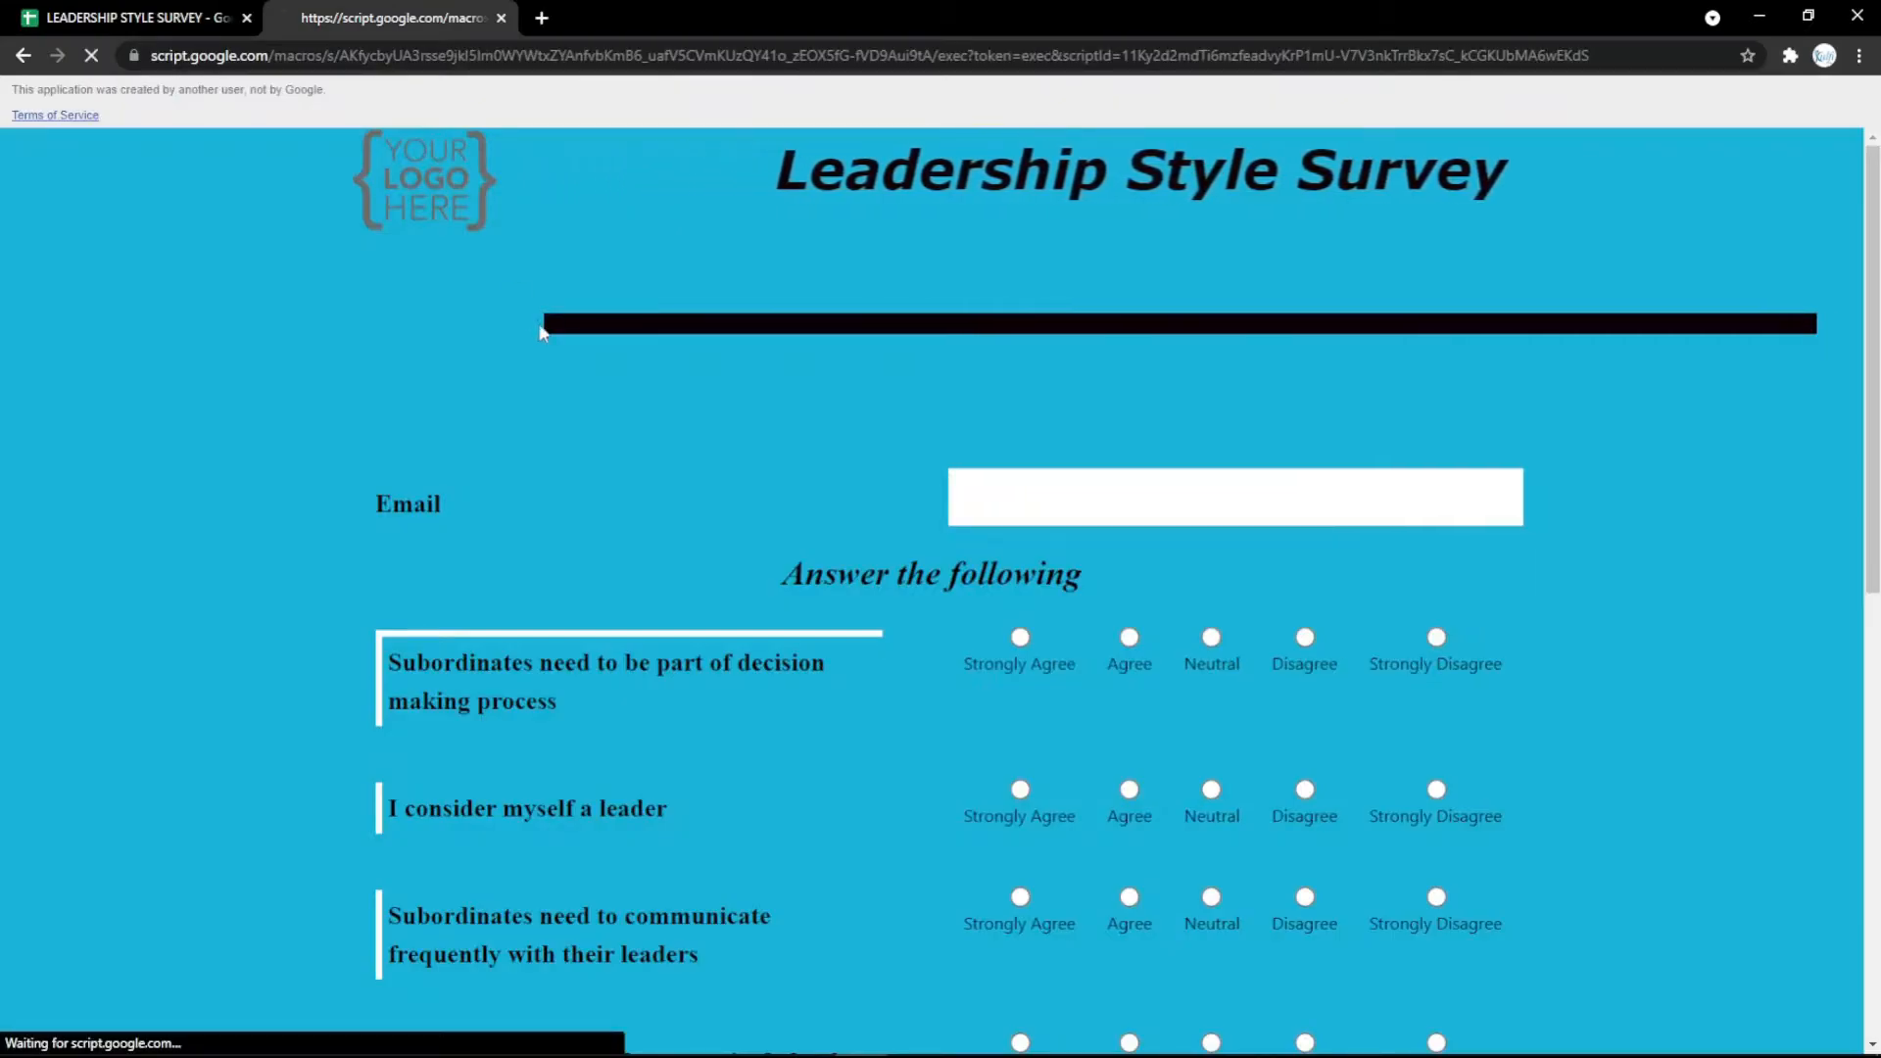
click(186, 20)
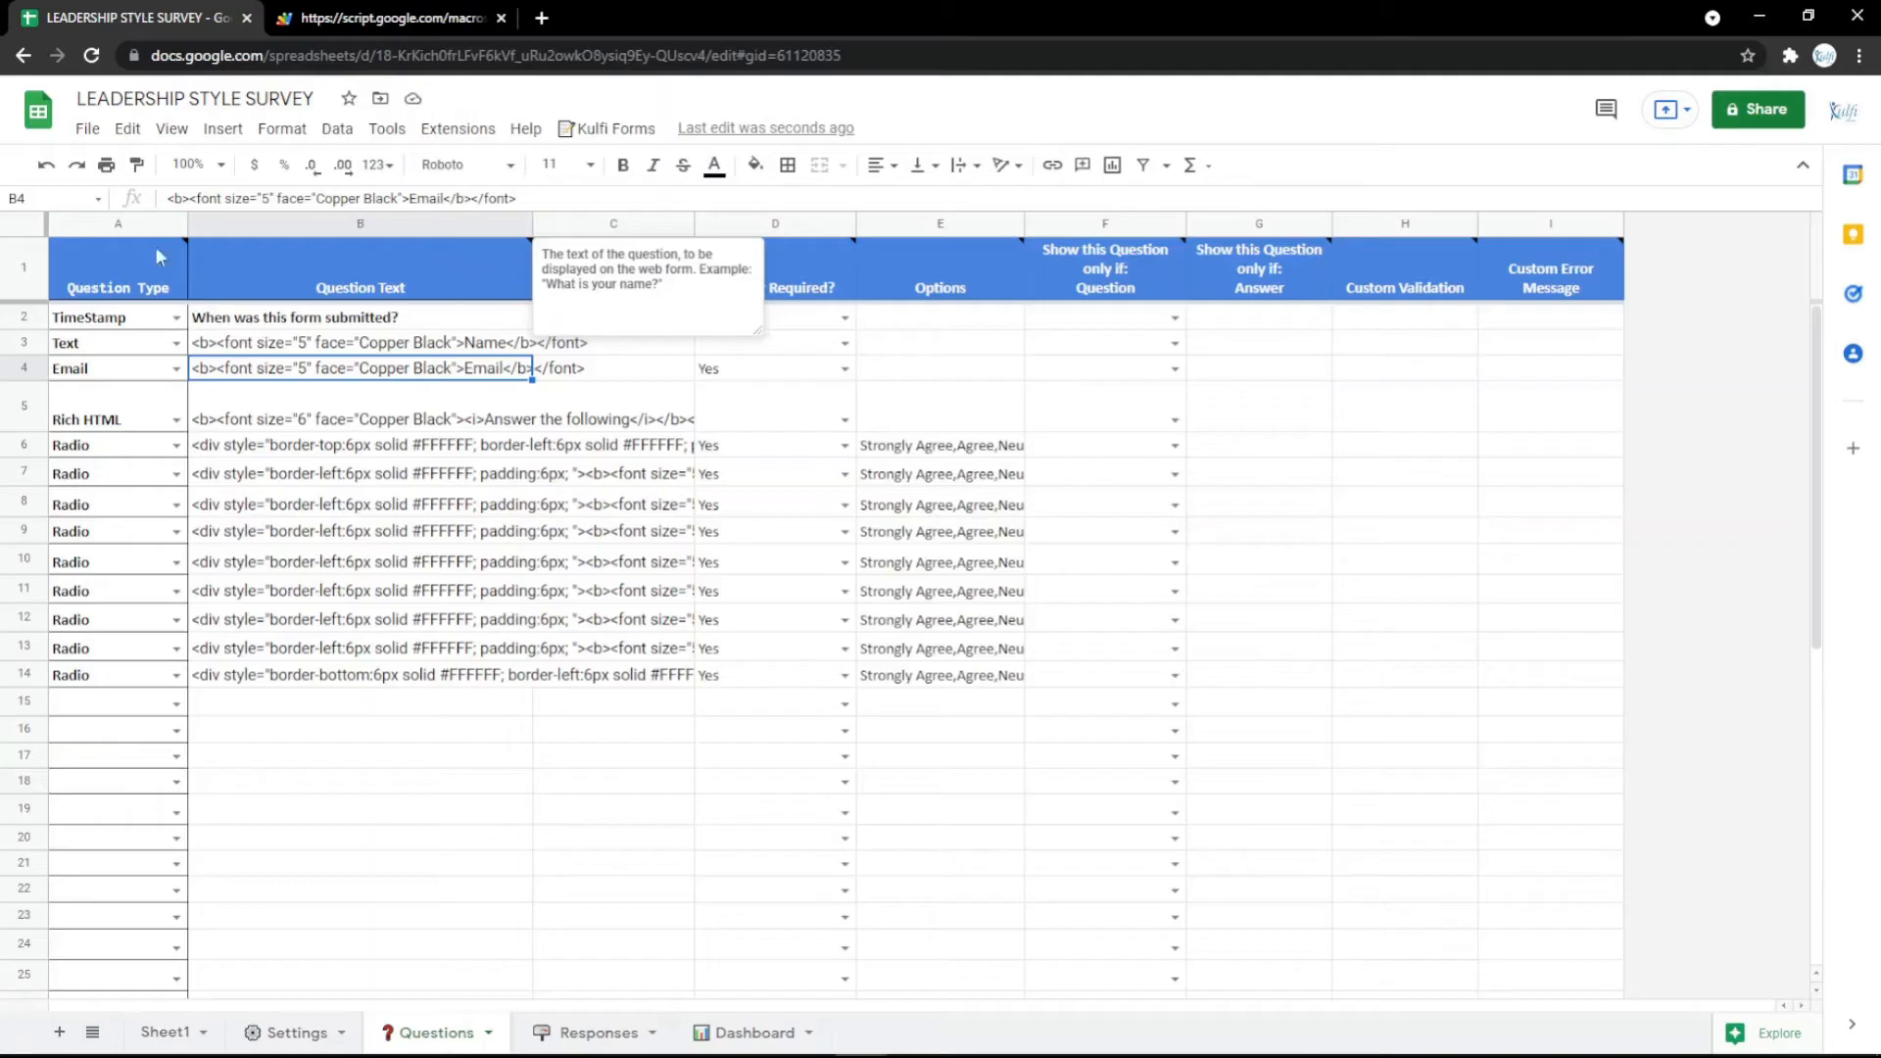
Step: Change the row 3 question to type Email with the label "Email 1" and check it on the live form
click(171, 345)
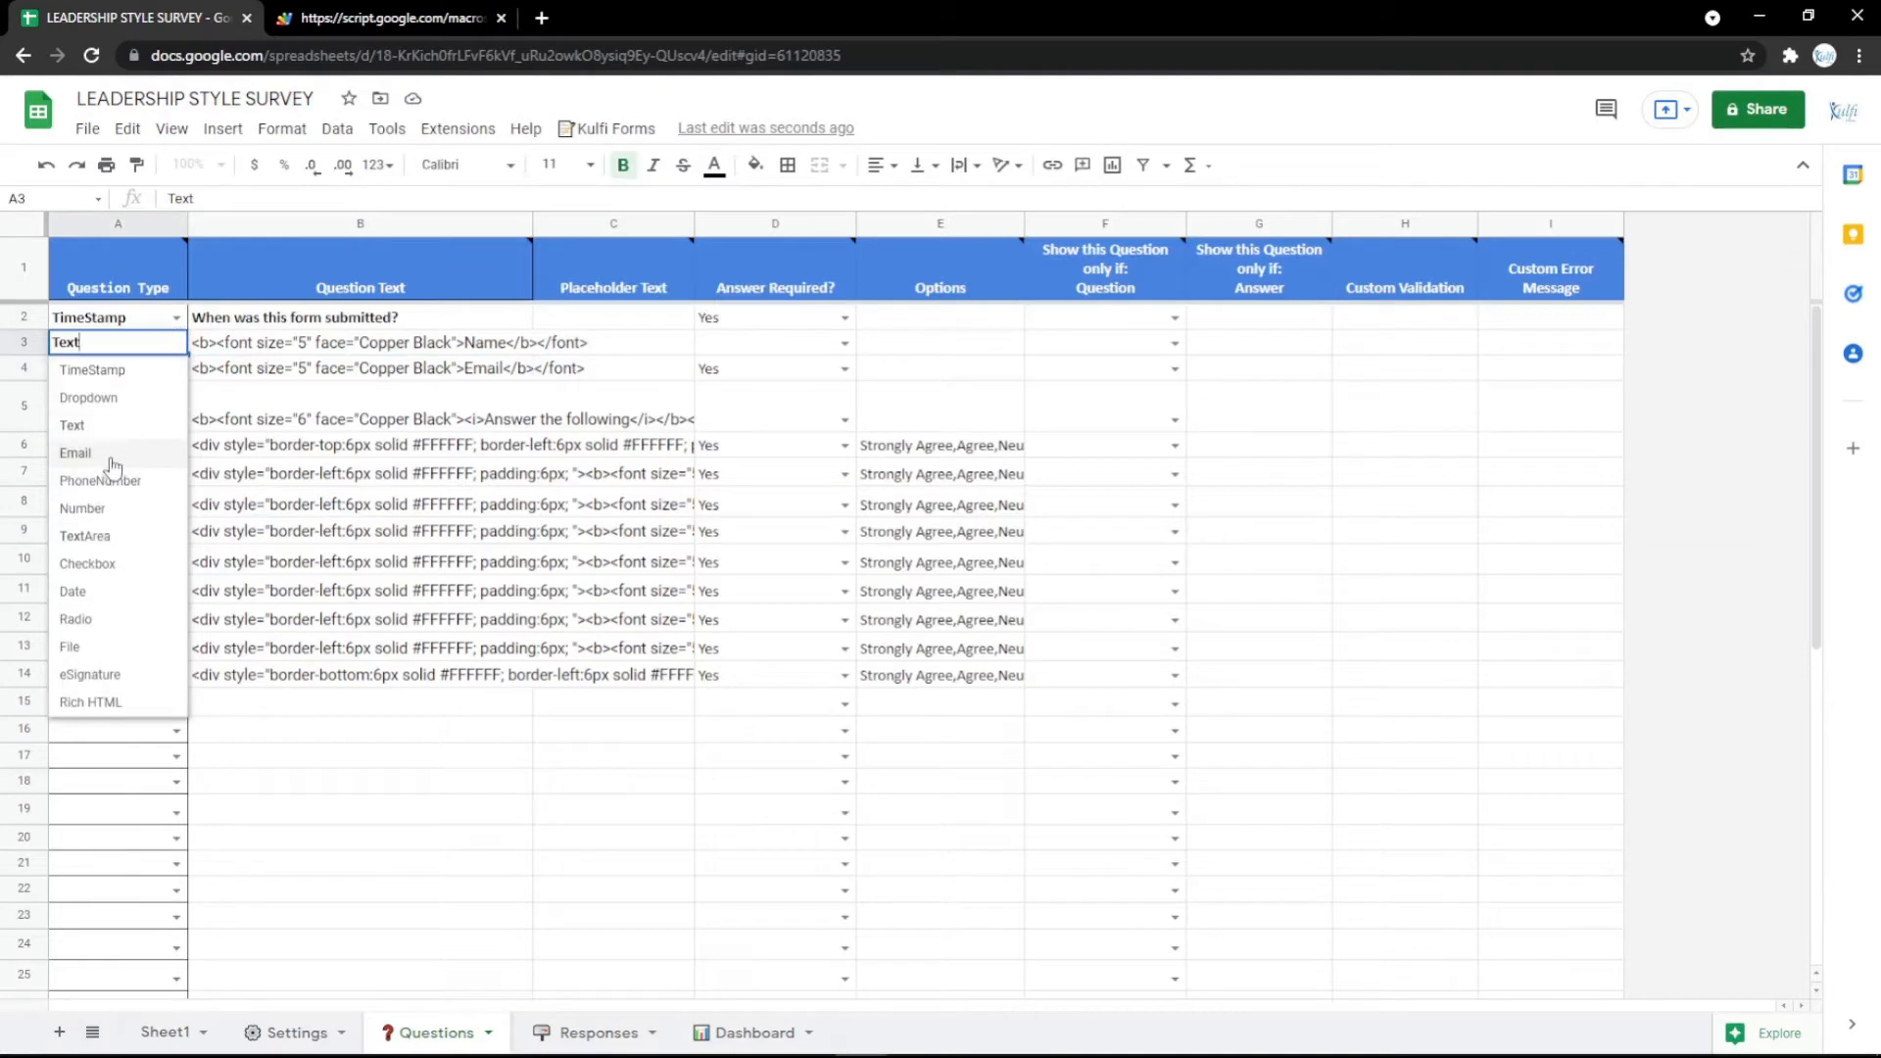
click(75, 453)
double_click(493, 342)
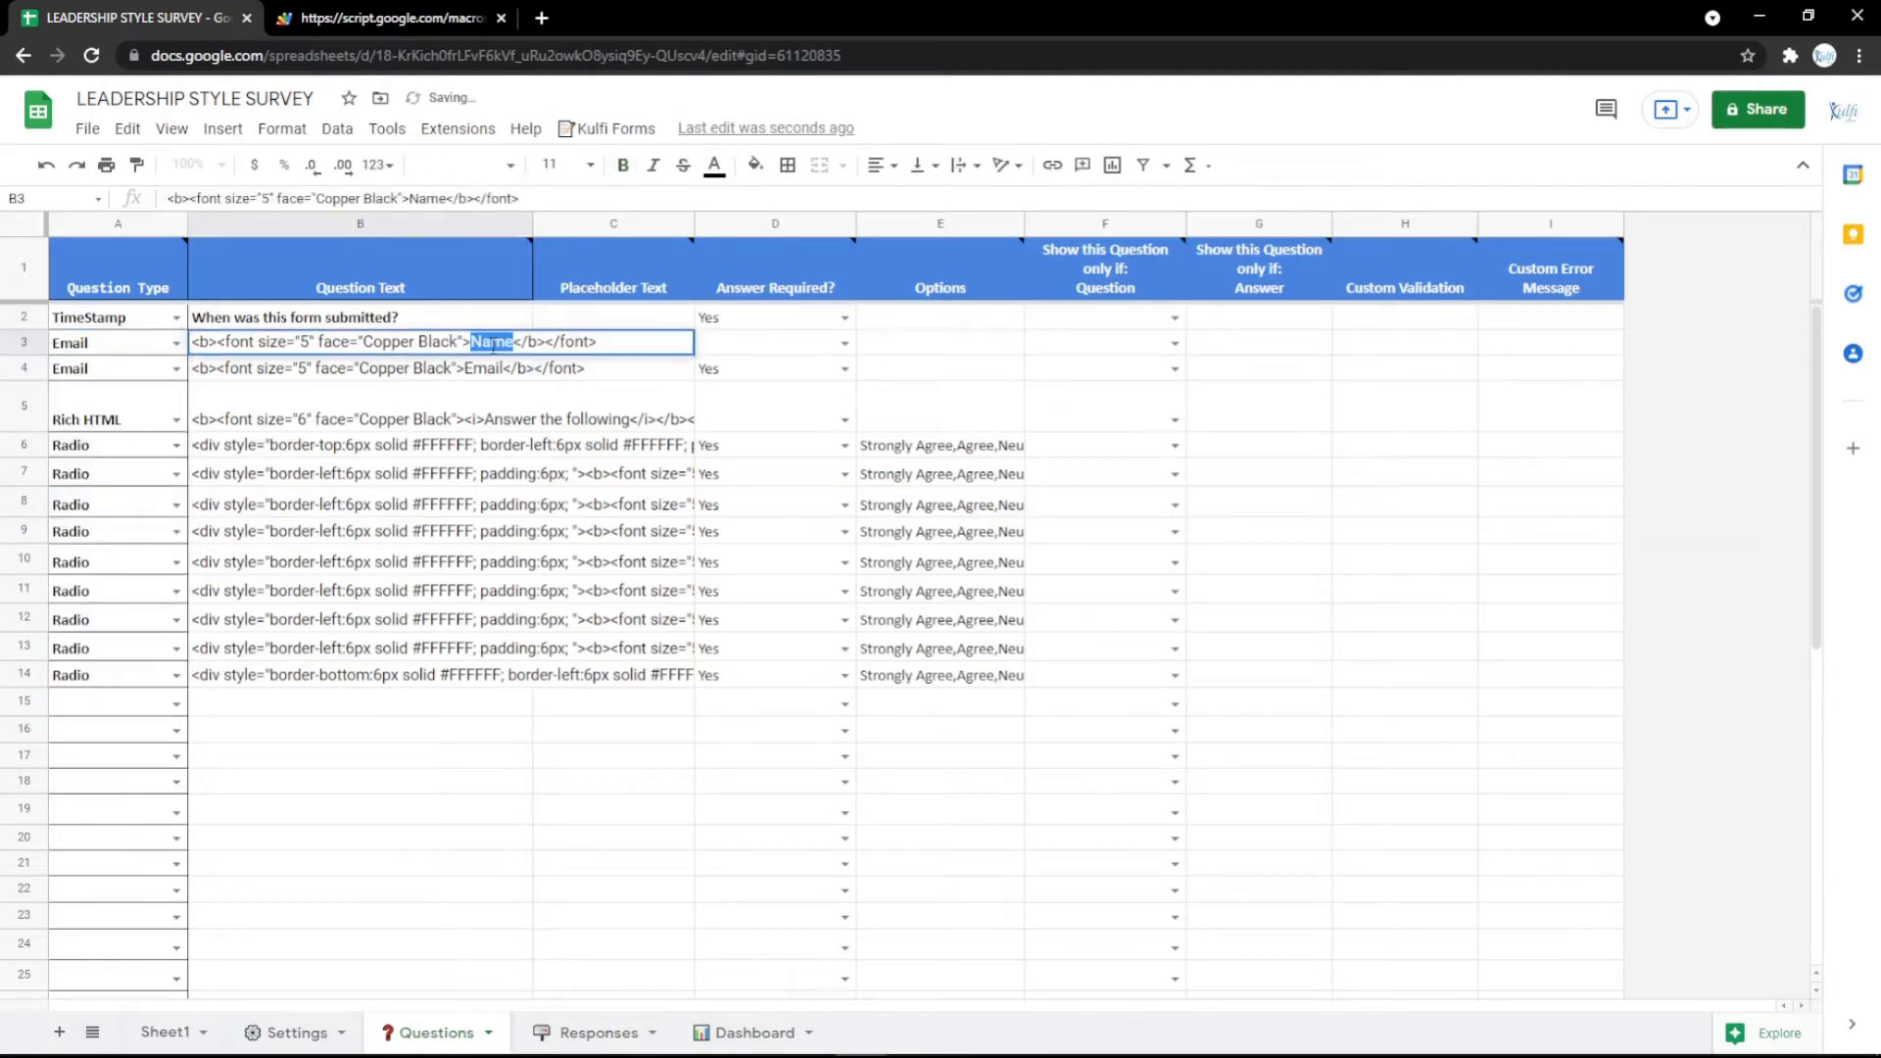
text(1)
key(Return)
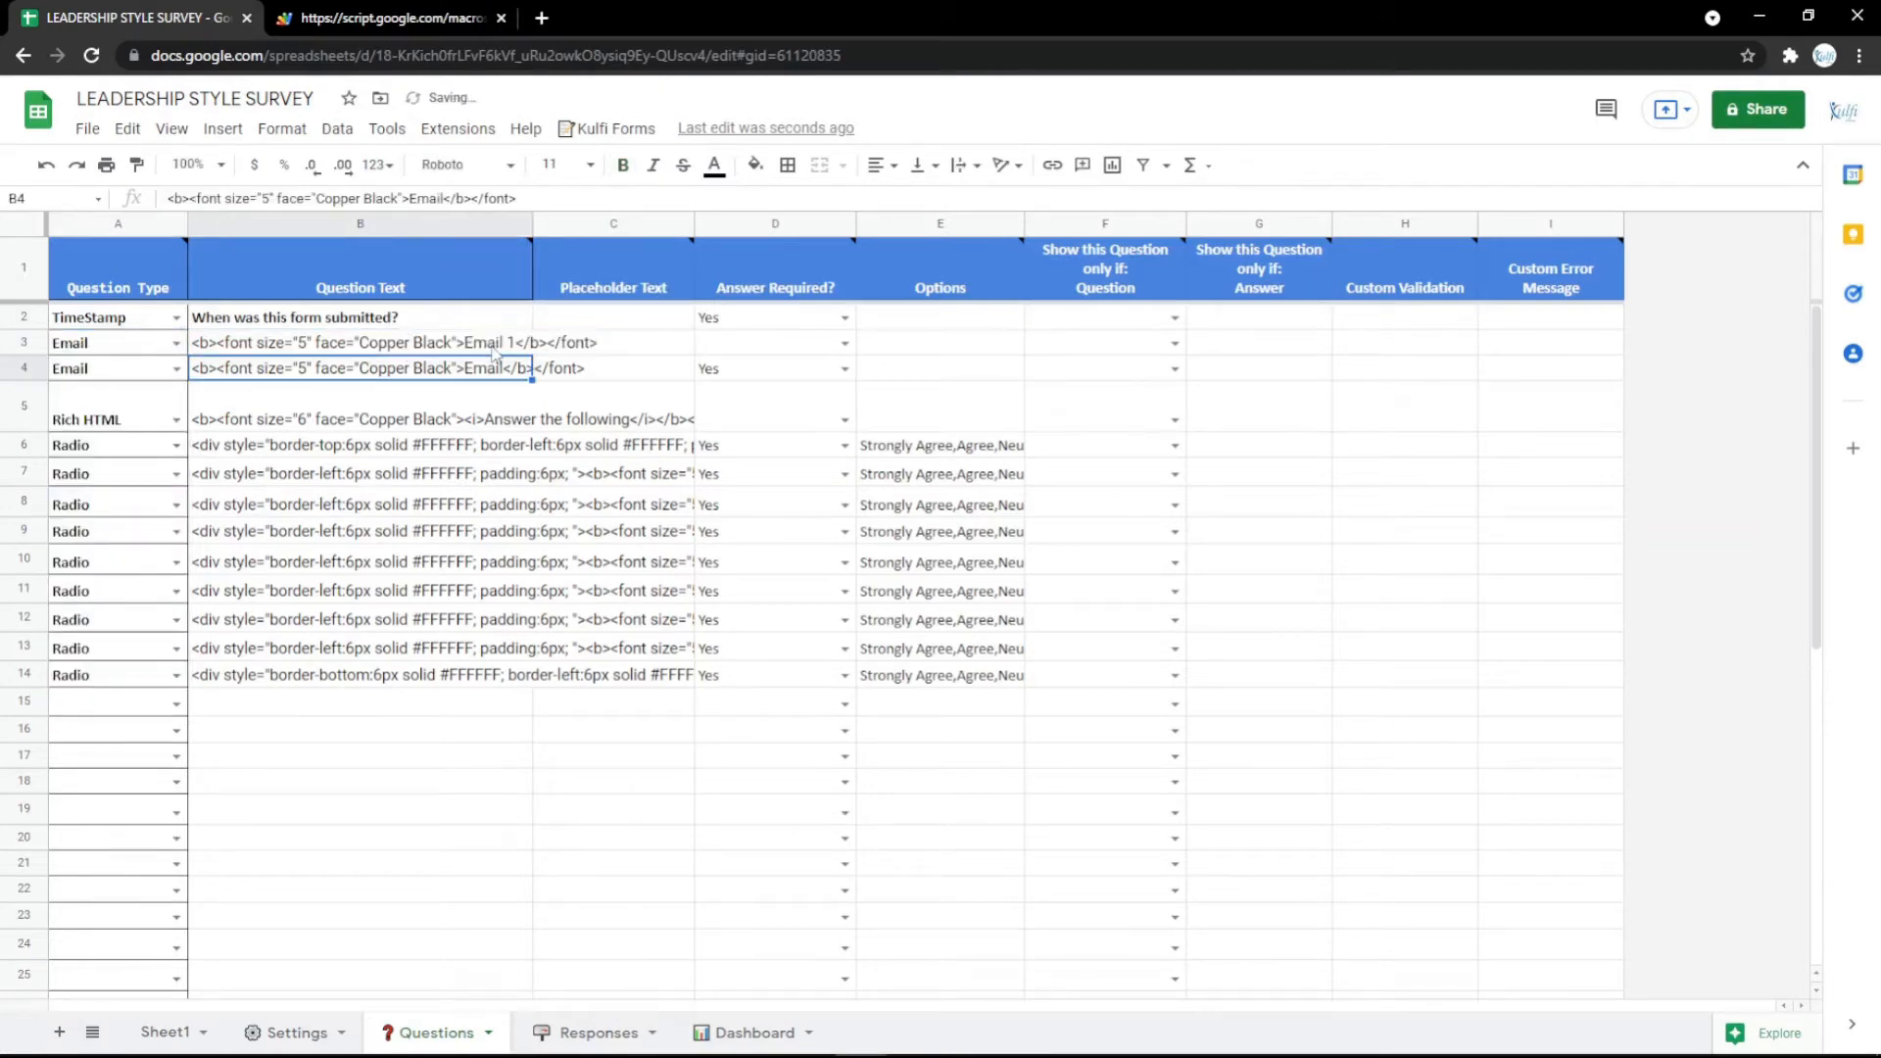
key(ctrl+Tab)
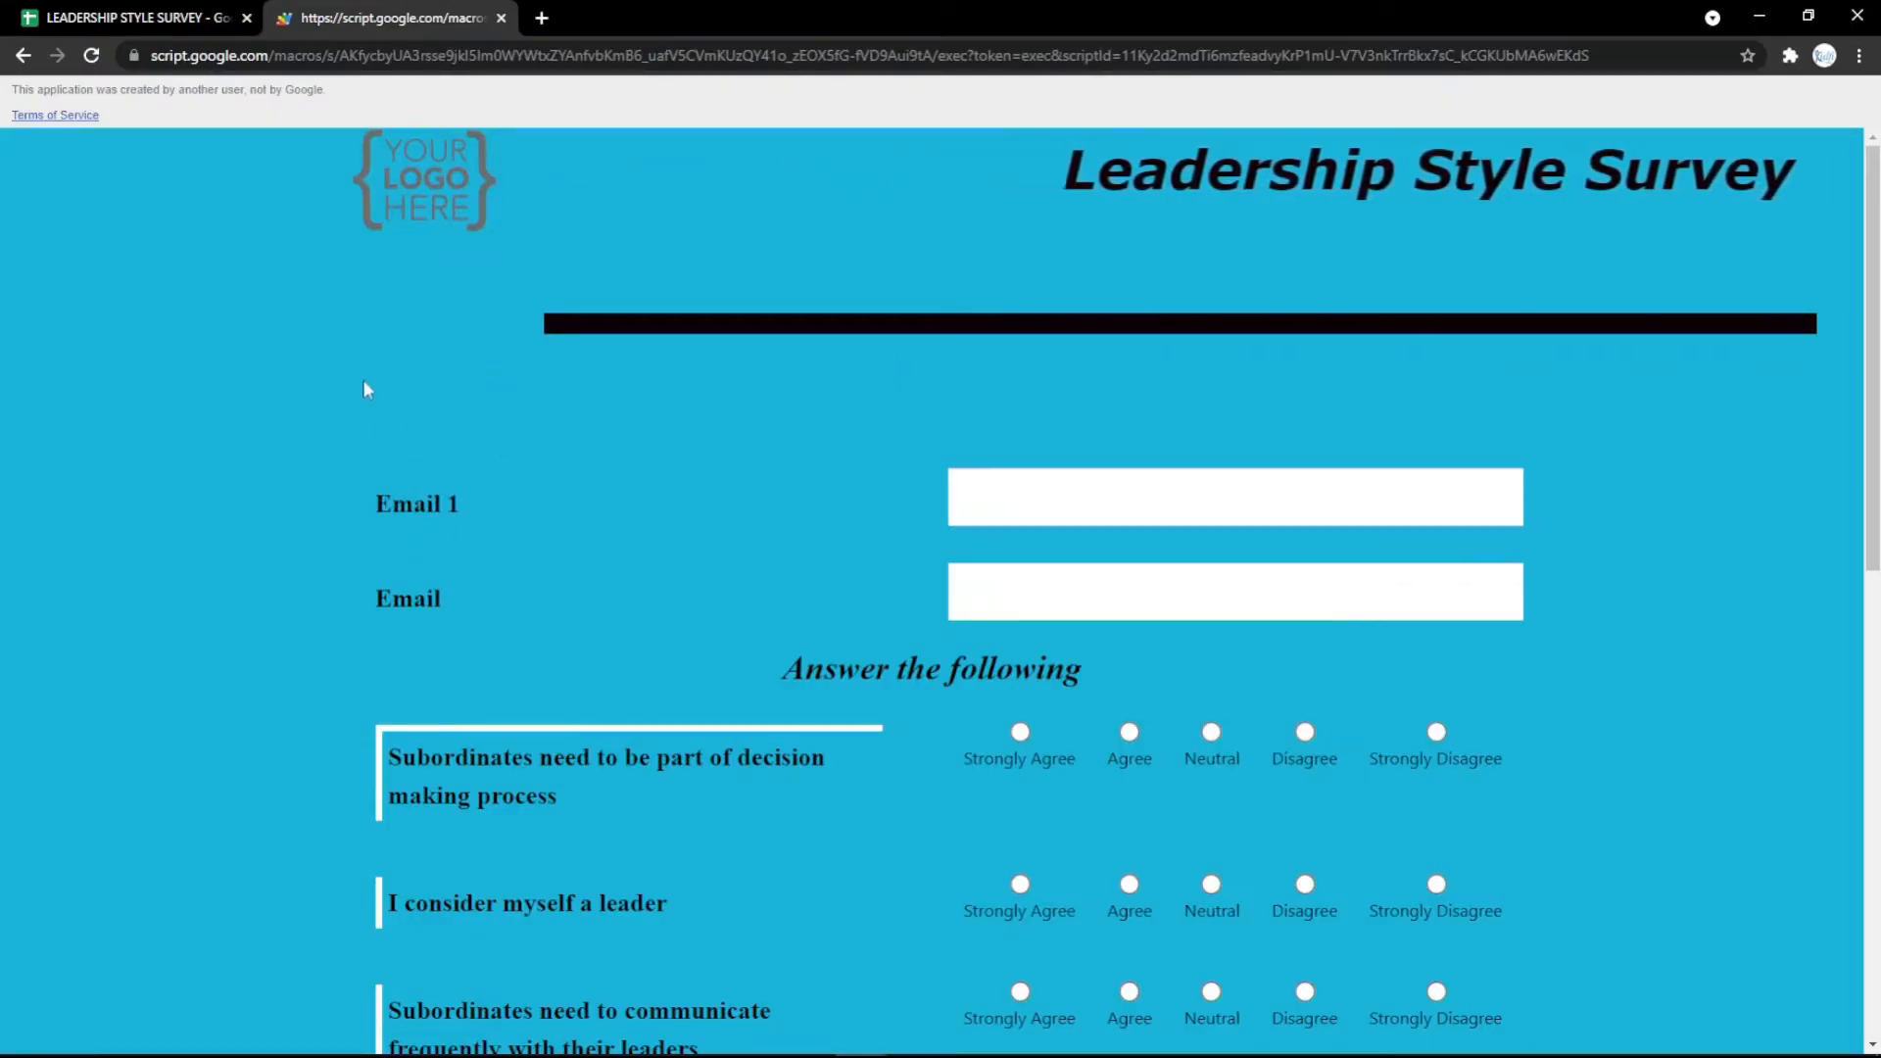
click(153, 14)
Step: Change the row 3 question to type PhoneNumber with the label "Phone Number" and check it on the reloaded form
click(177, 344)
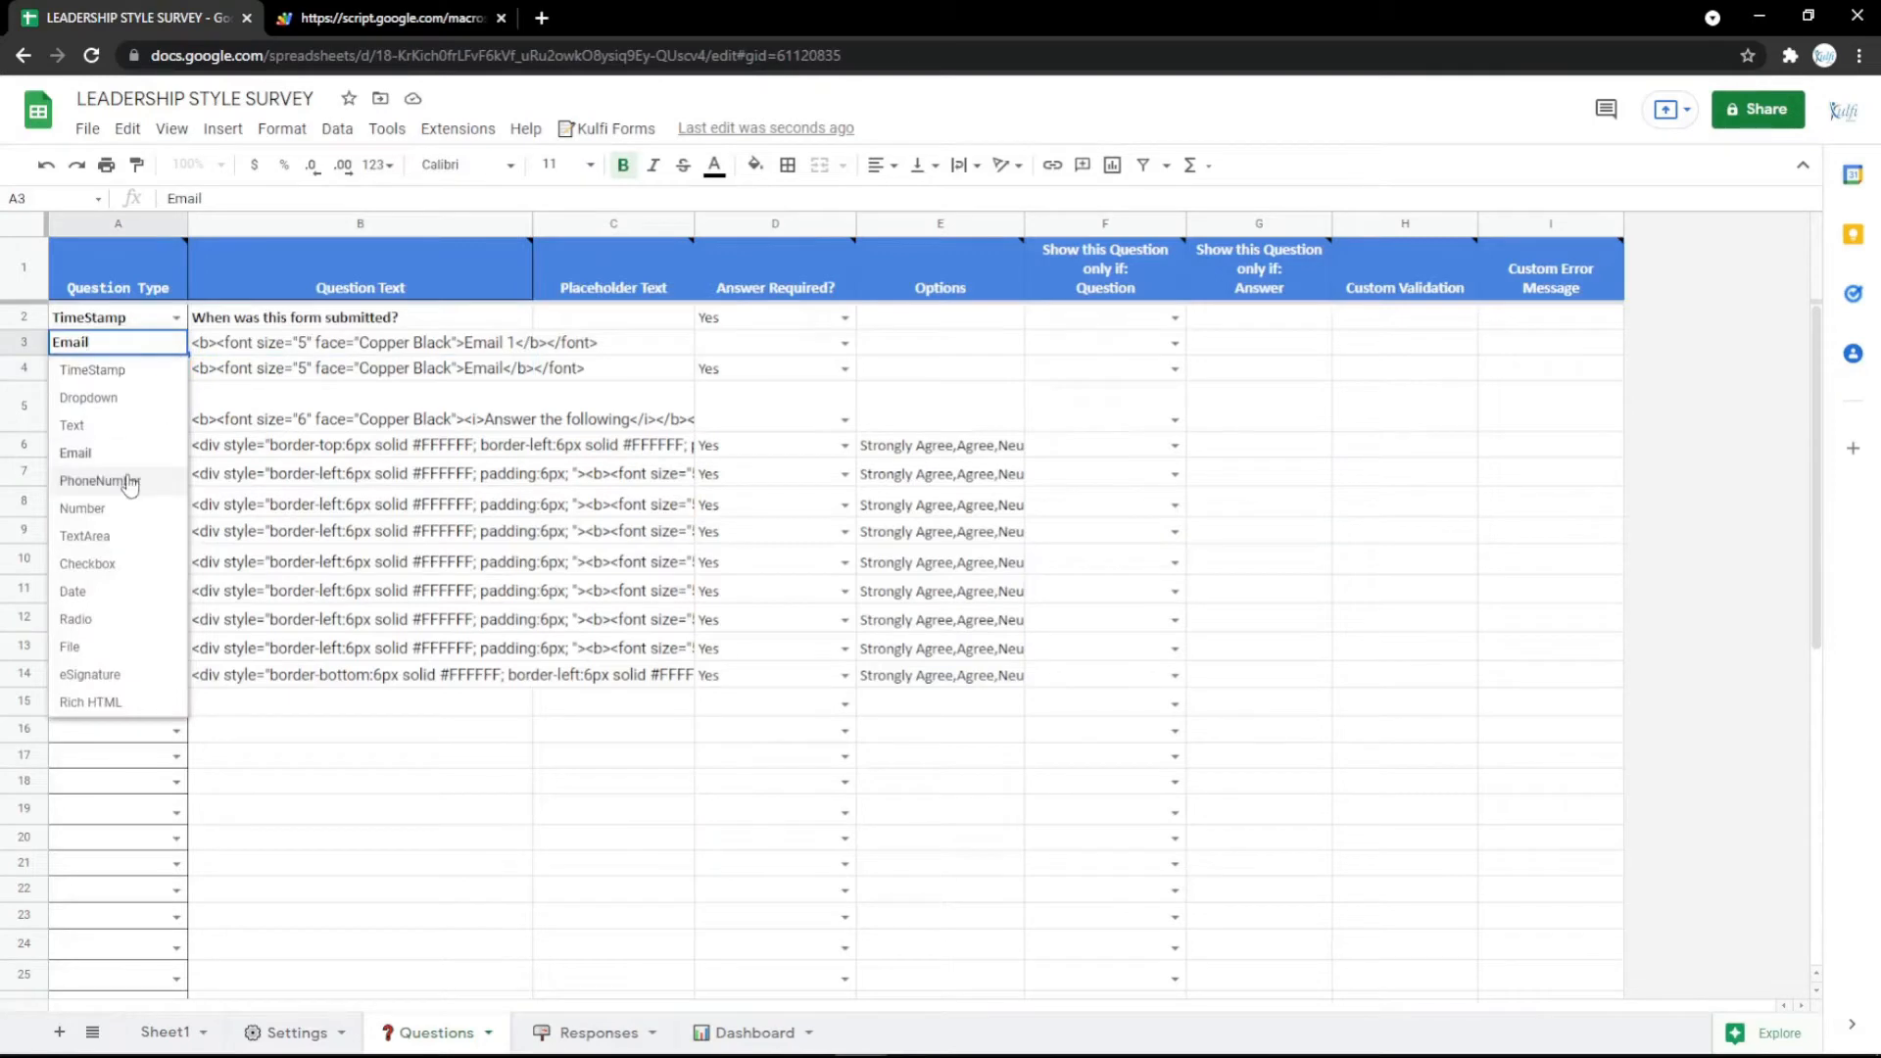
click(99, 480)
double_click(449, 345)
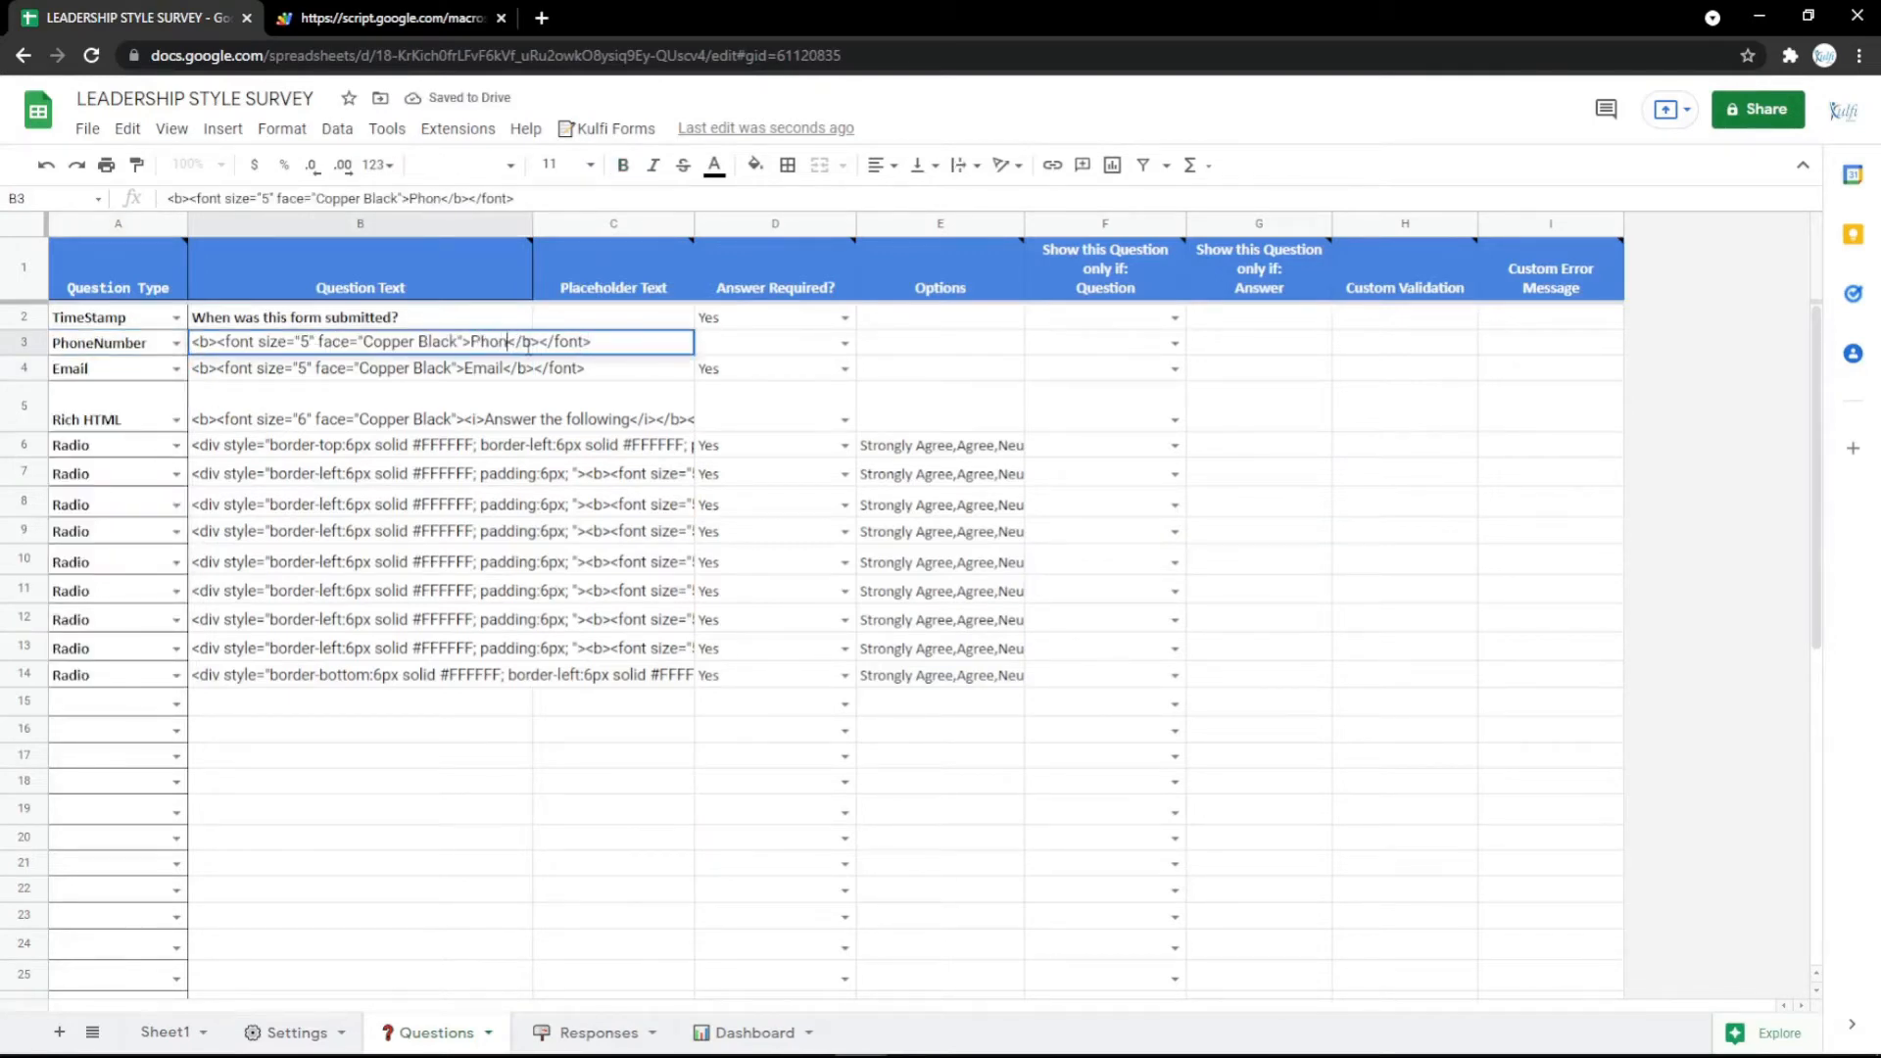
text(er)
key(Return)
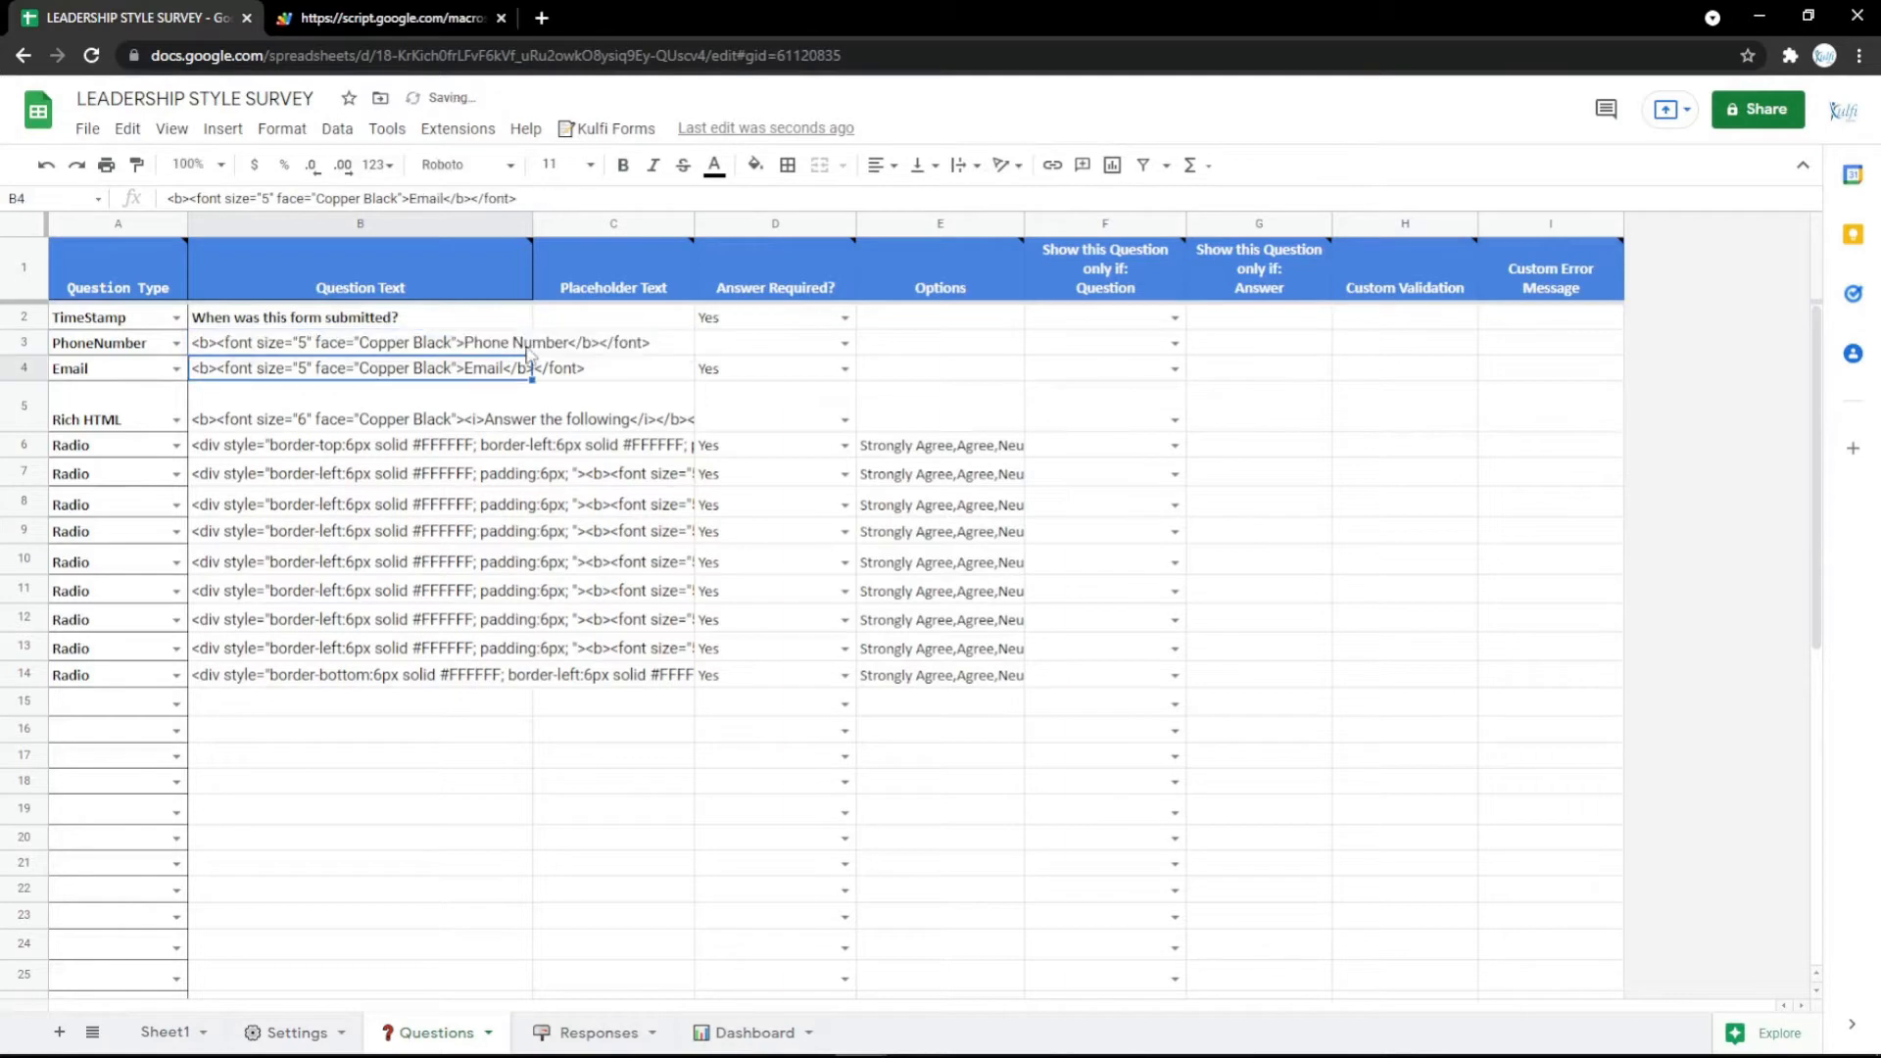
click(316, 9)
key(F5)
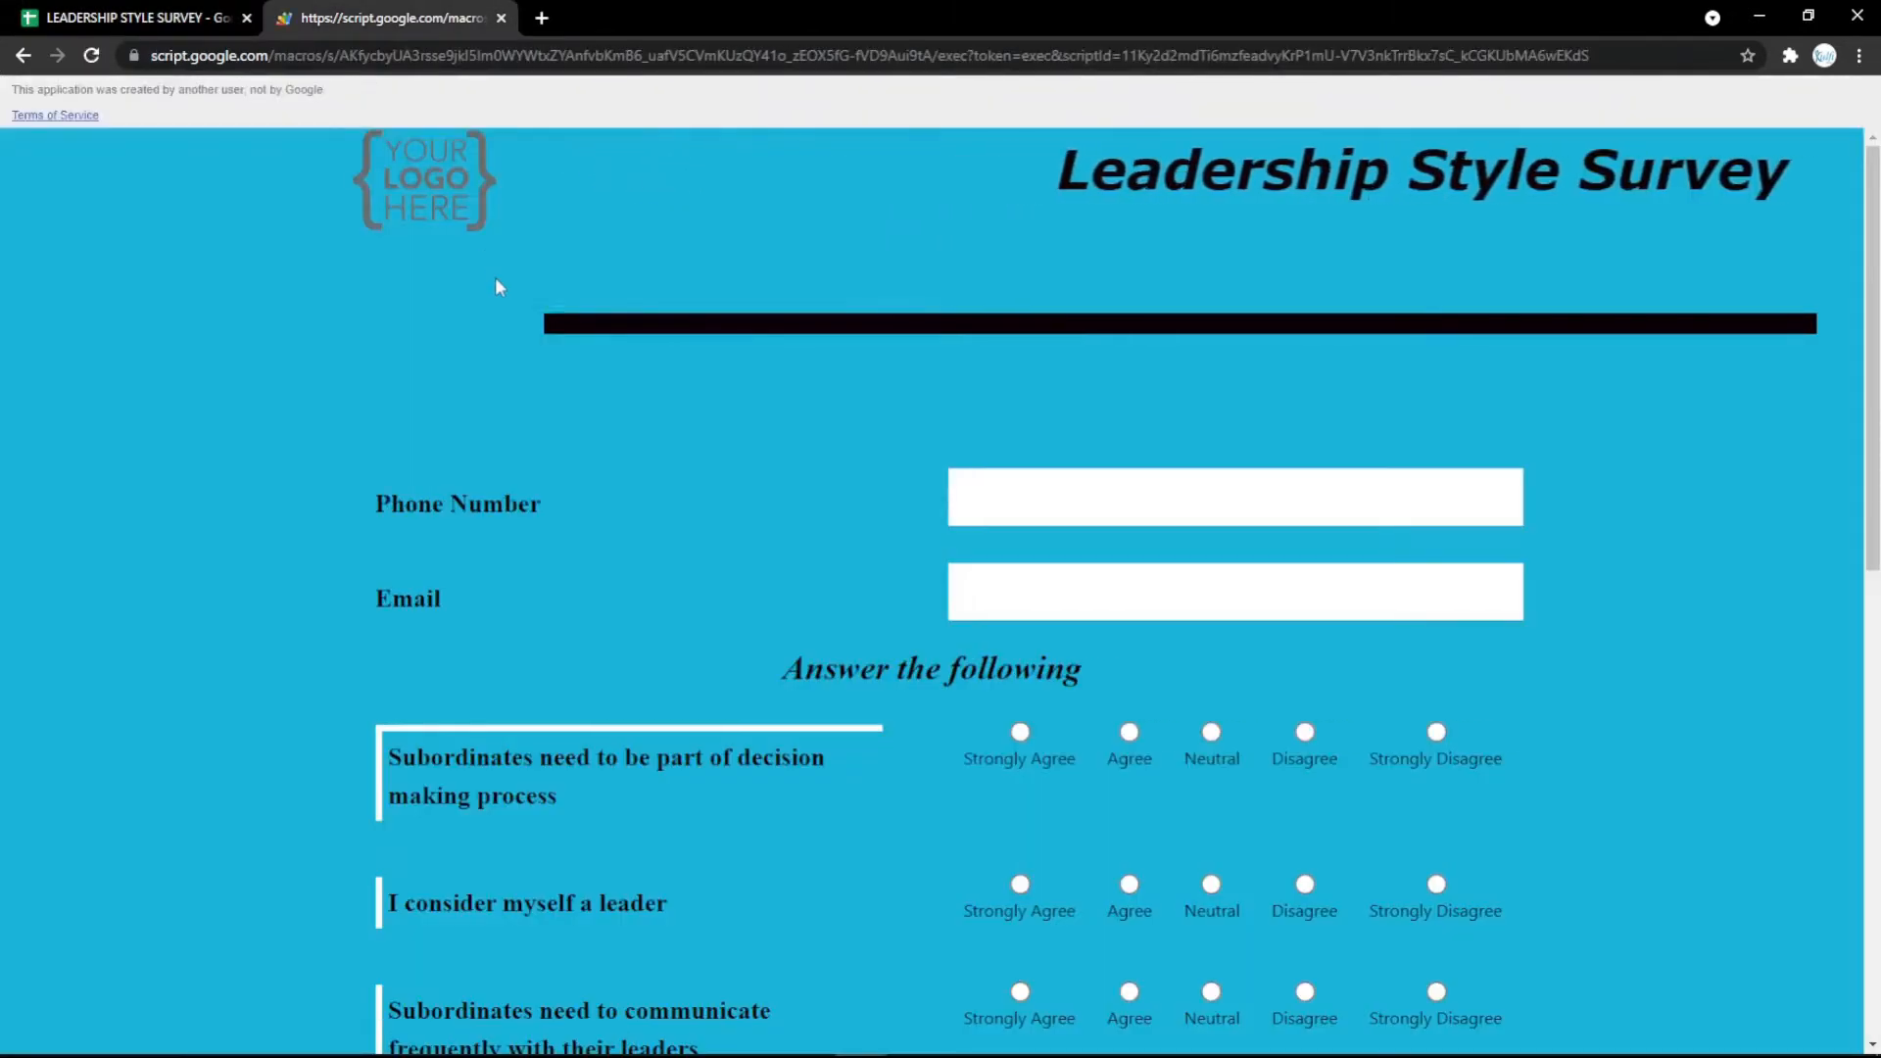
click(145, 22)
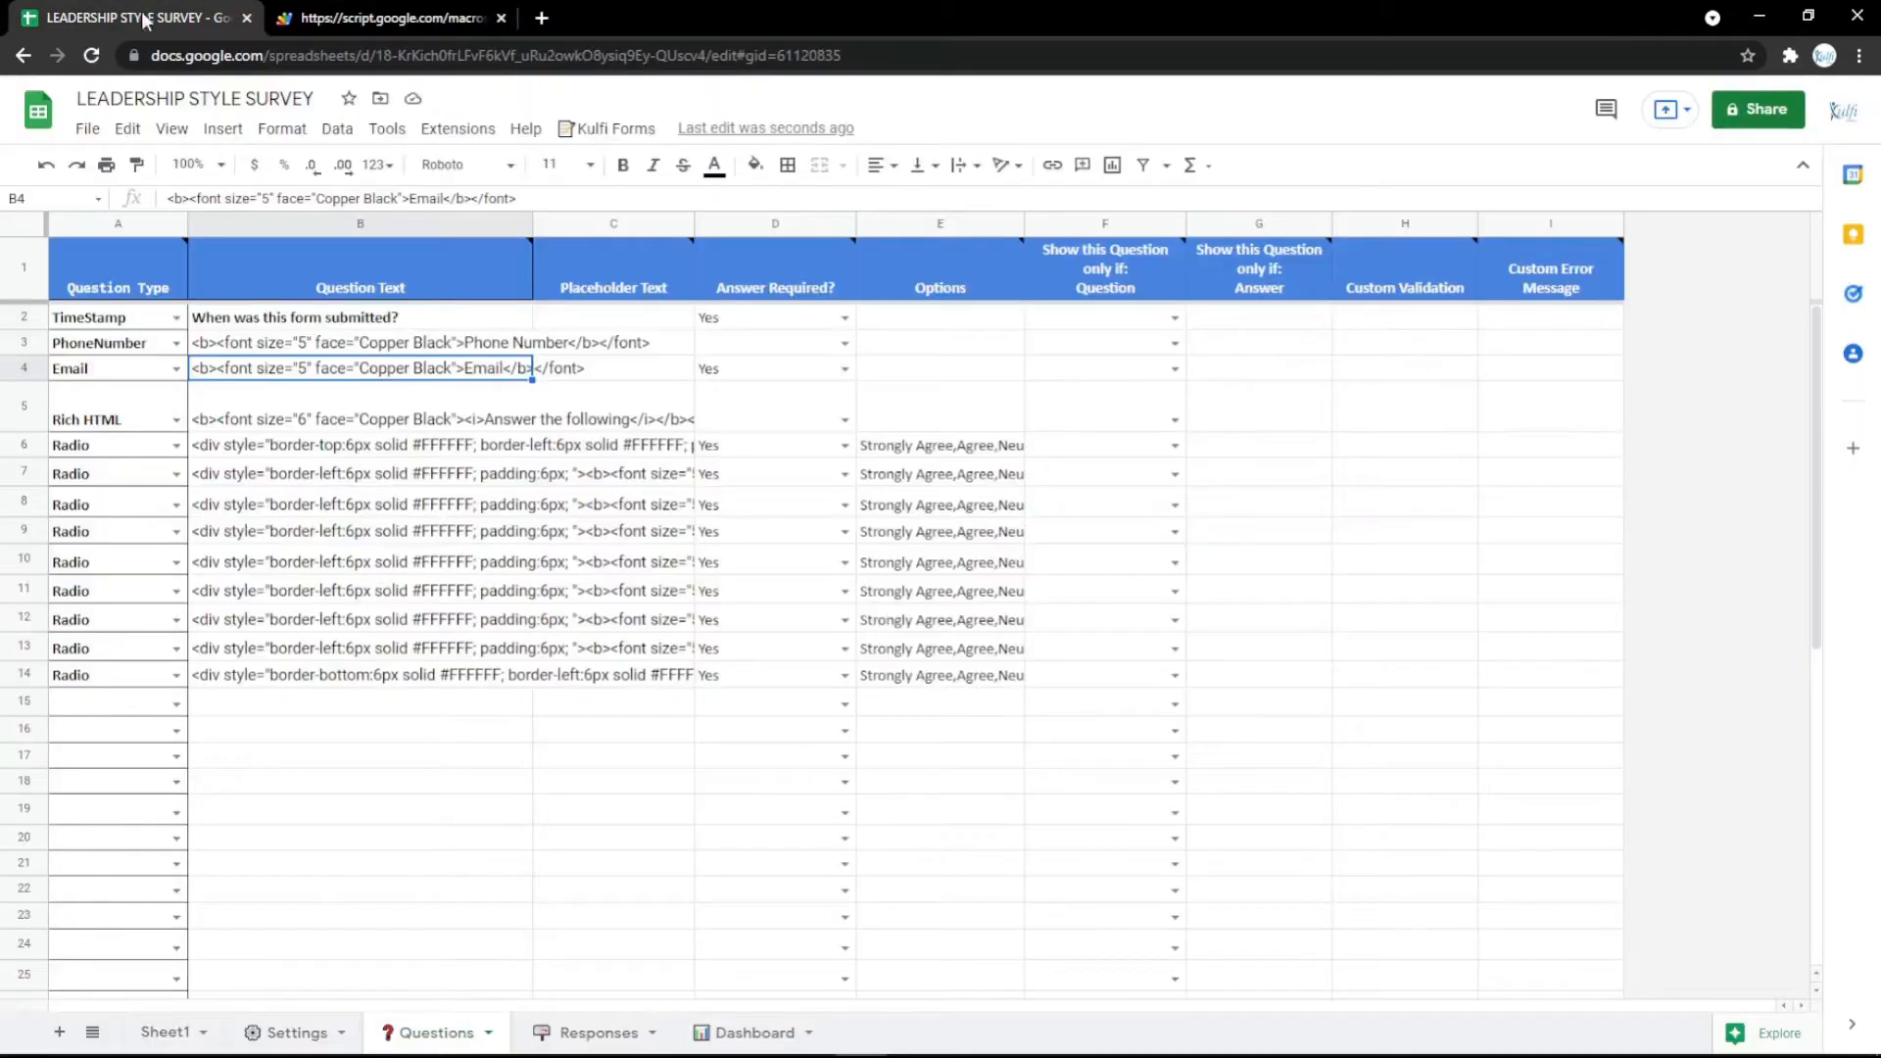
Step: Change the row 3 question to type TextArea with the label "Address" and check it on the reloaded form
click(178, 344)
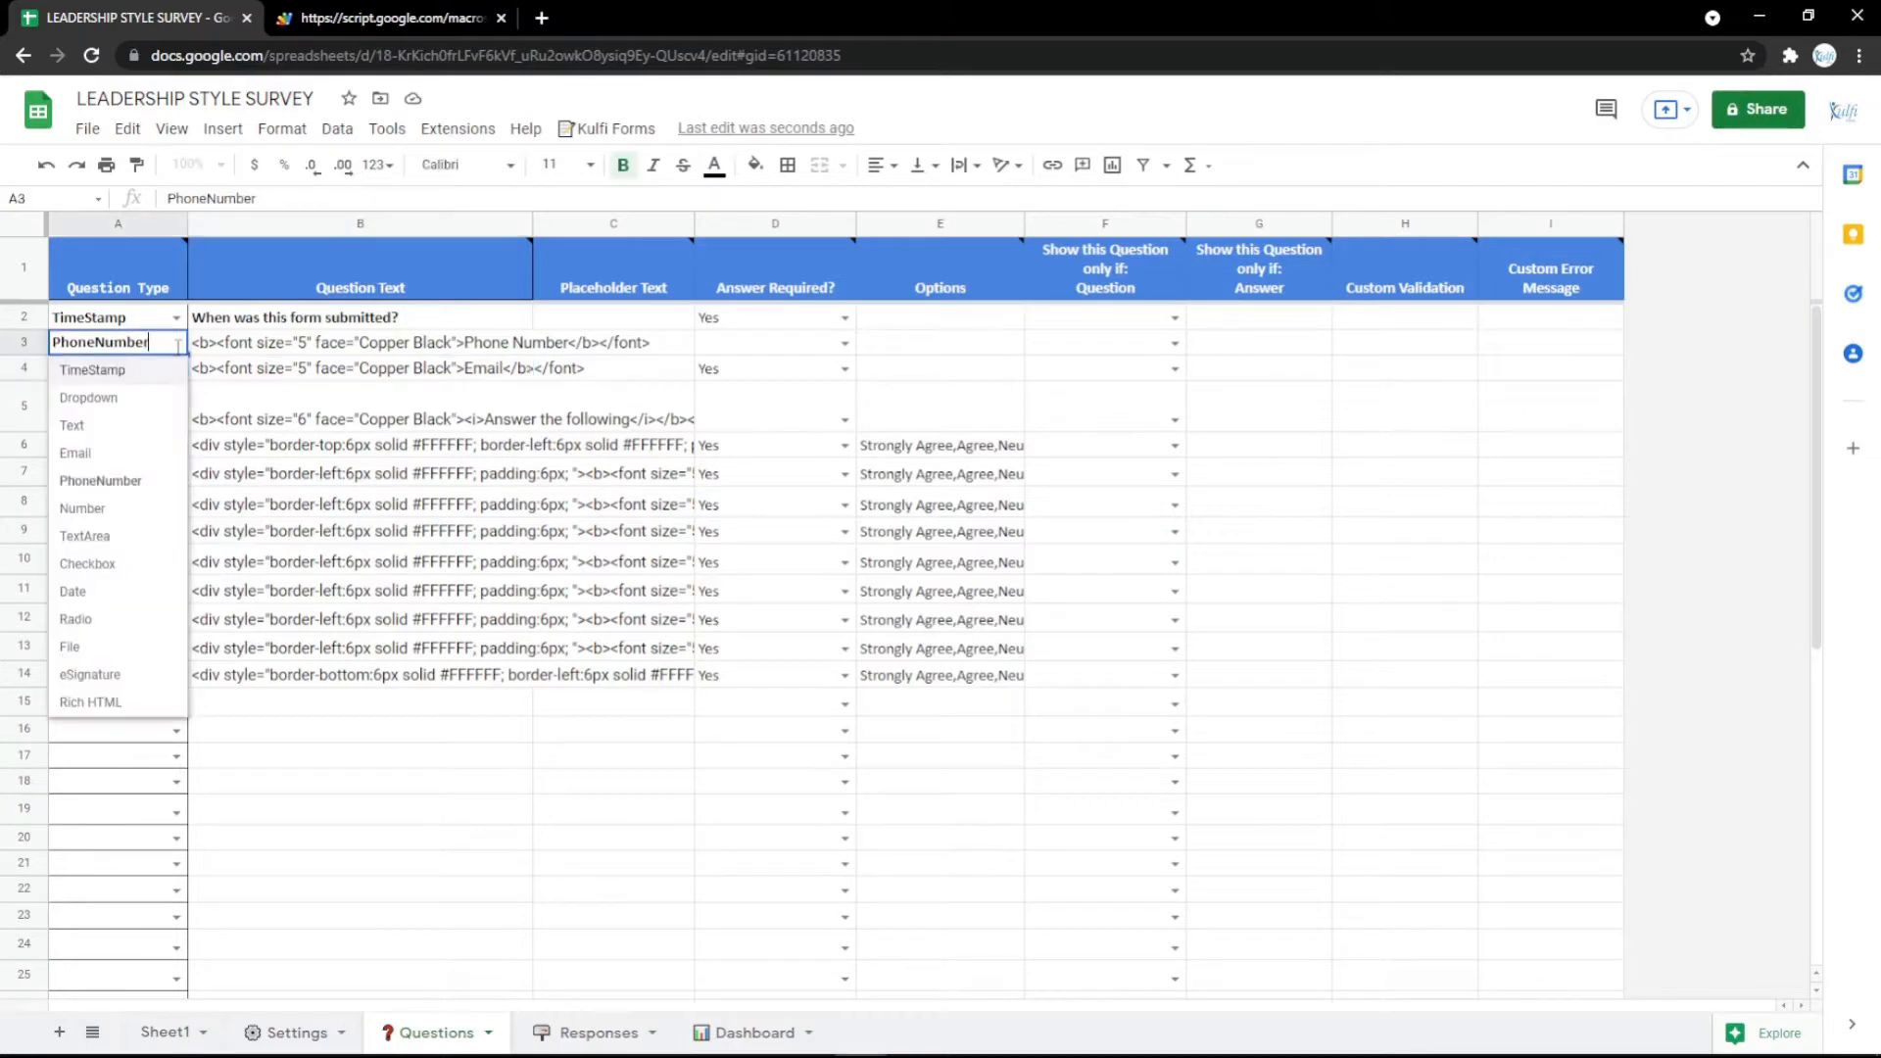
click(92, 537)
double_click(461, 338)
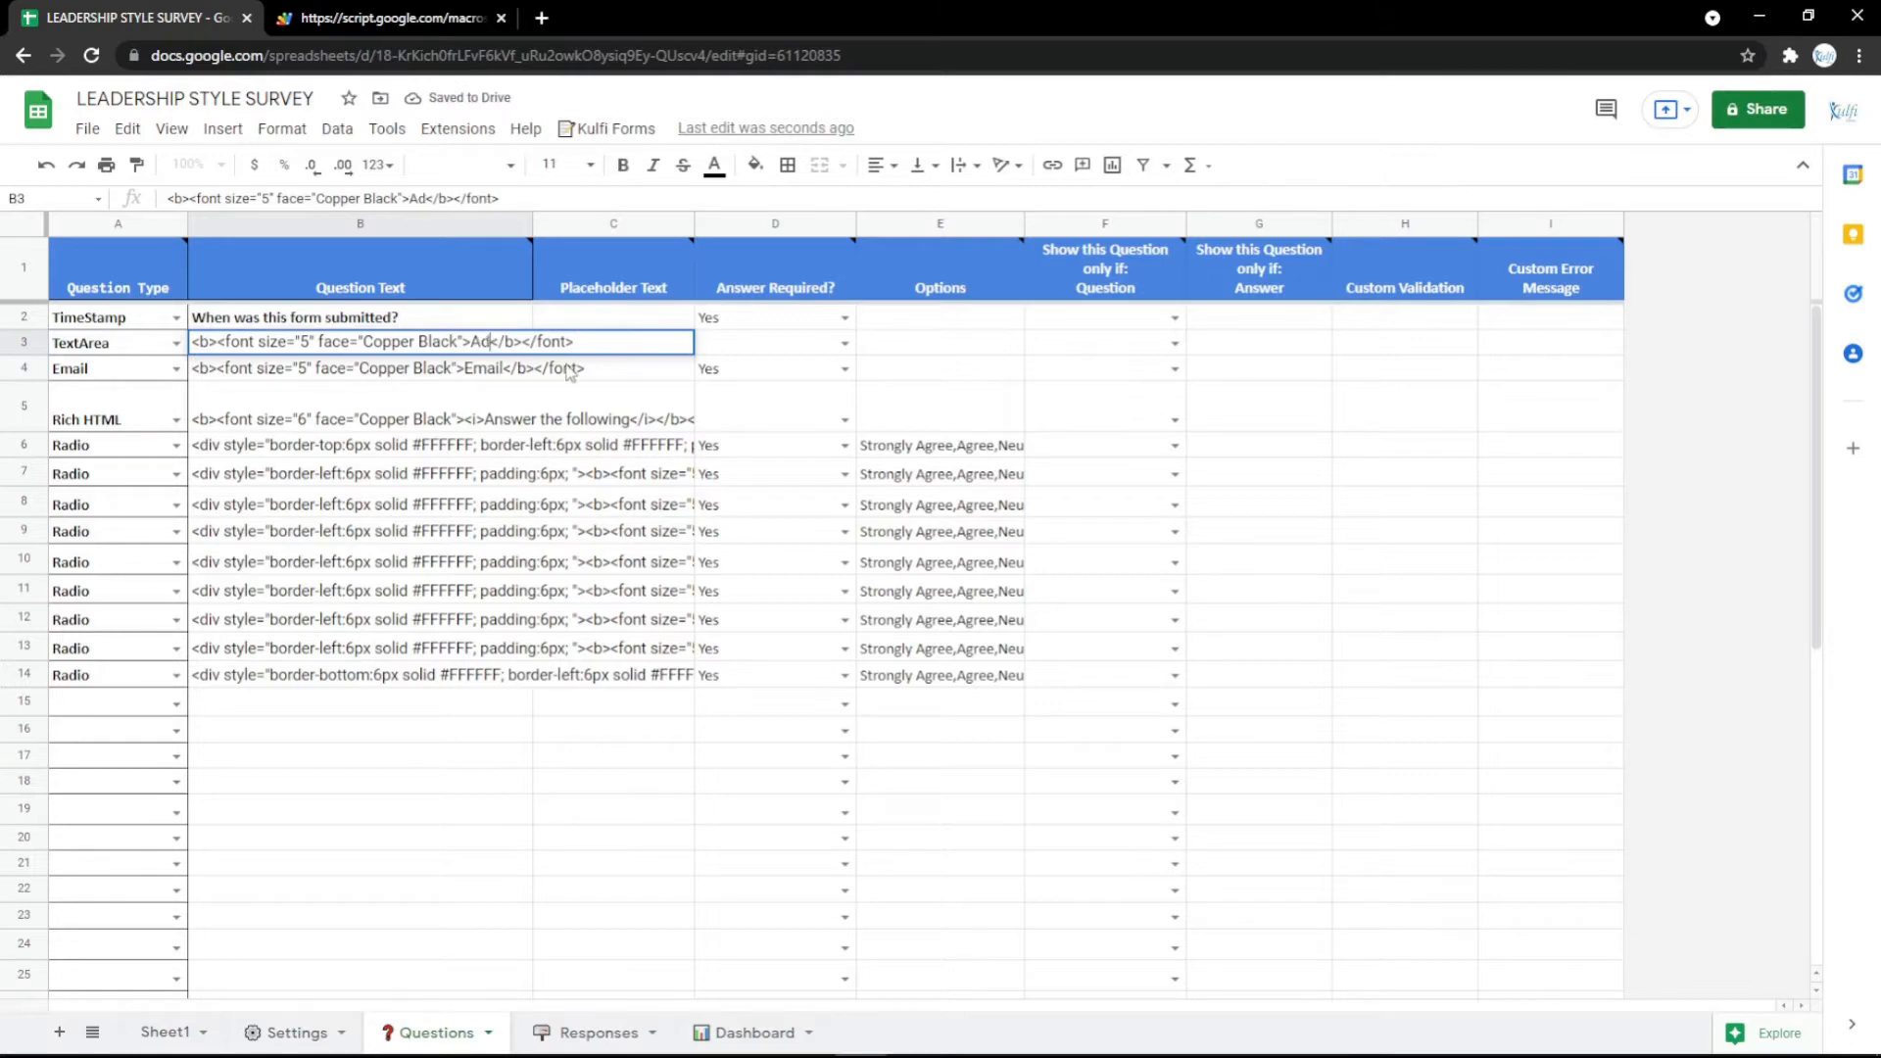
text(ss)
key(Return)
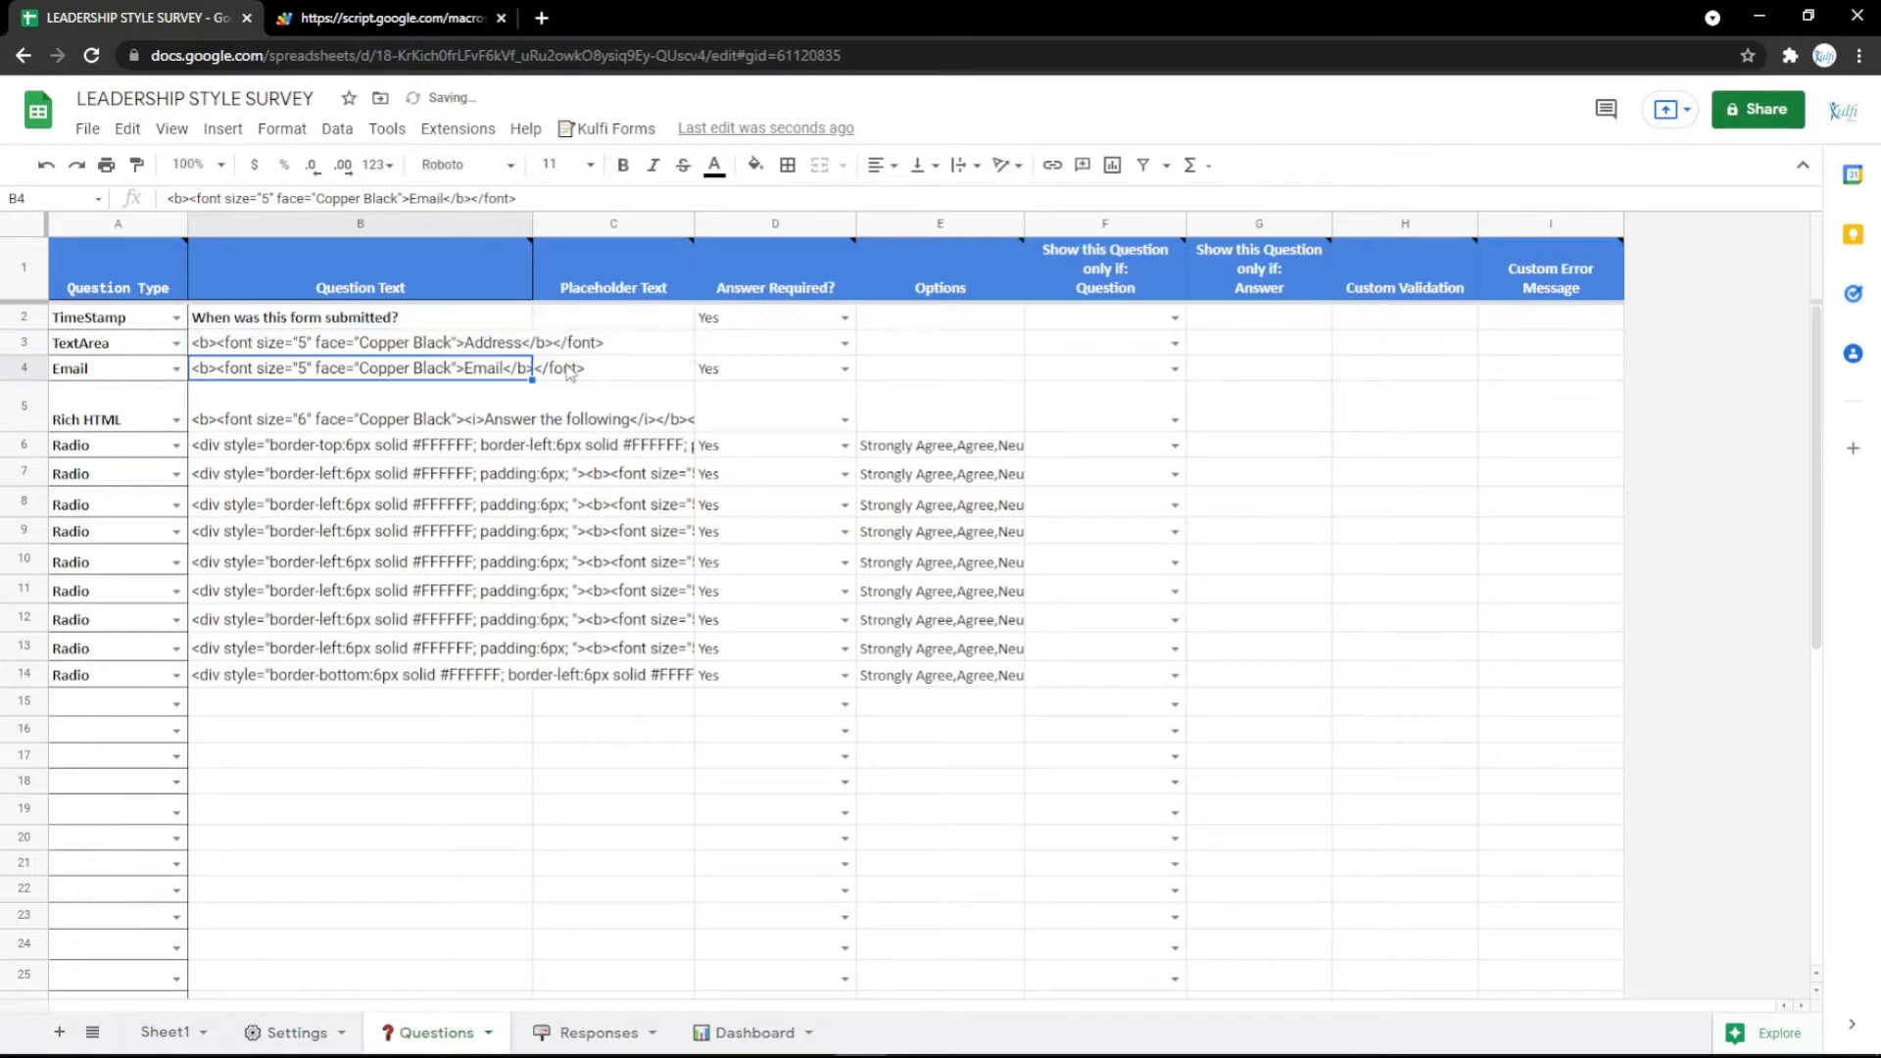
click(424, 10)
key(F5)
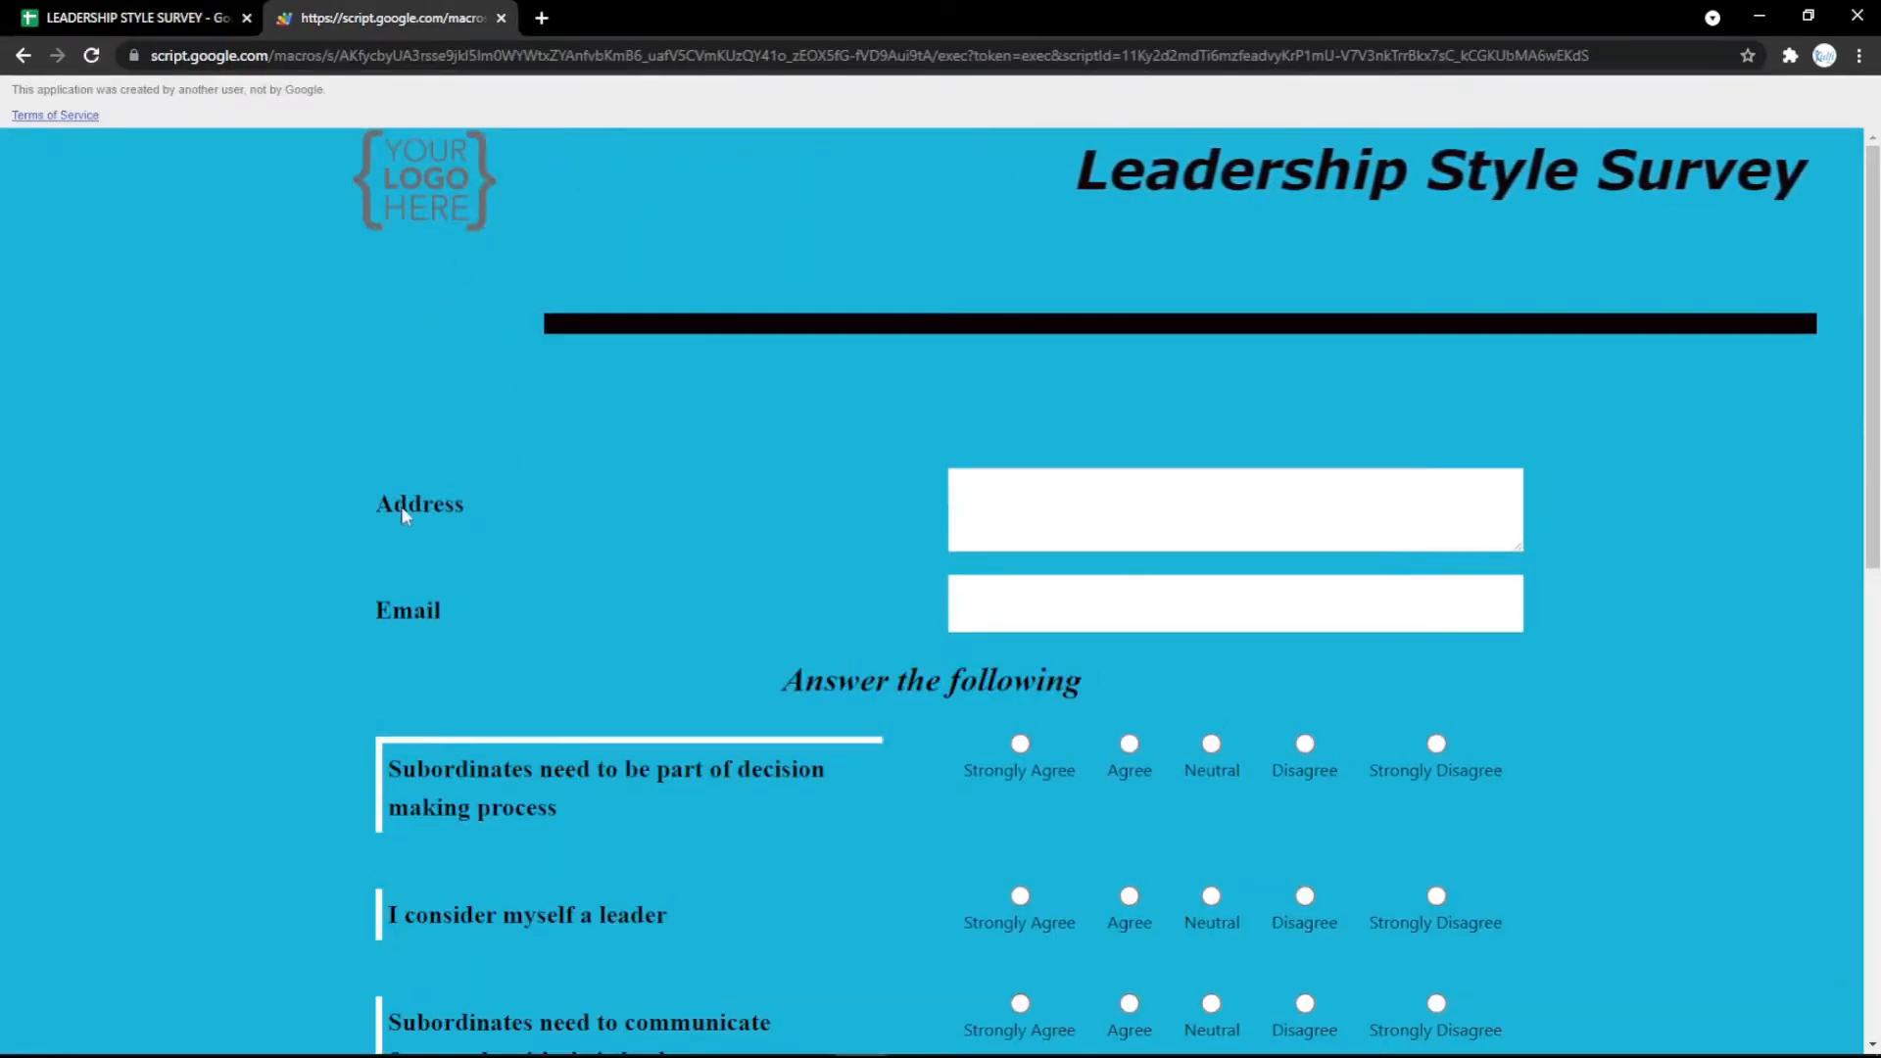
click(195, 12)
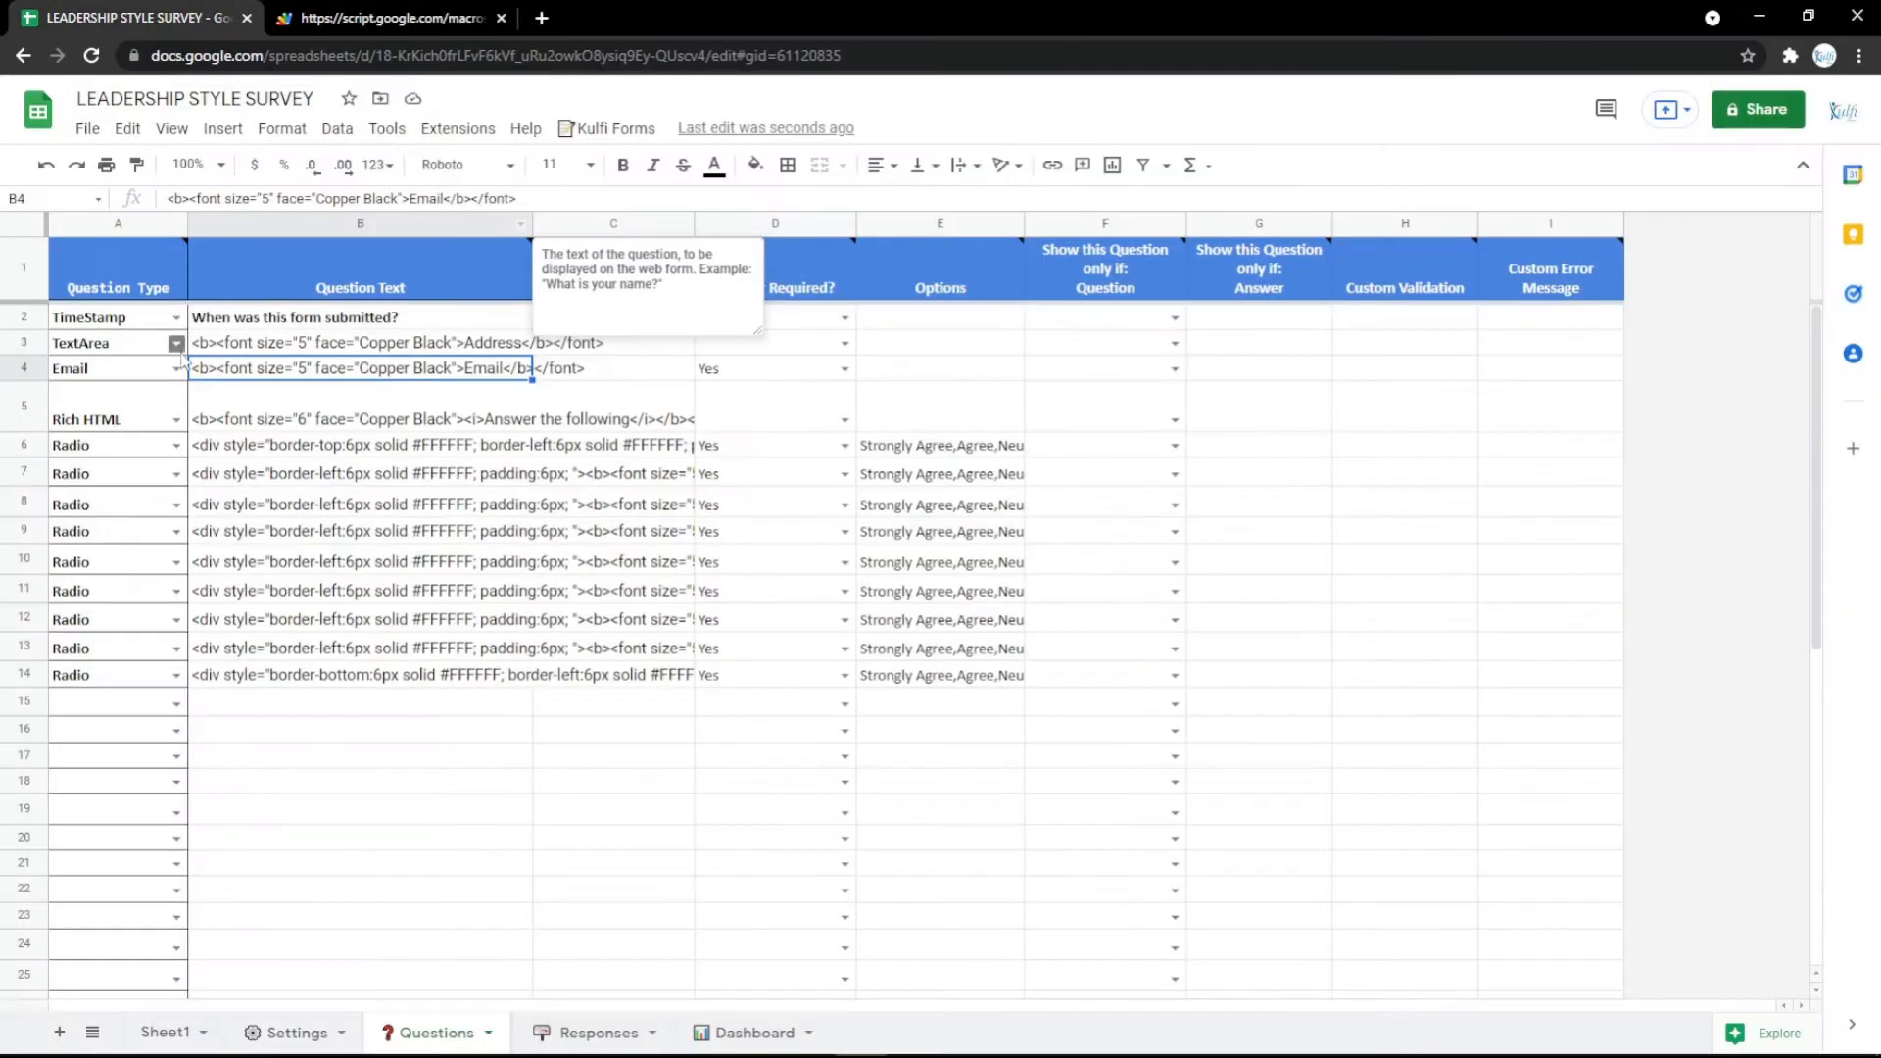
Step: Change the row 3 question to type Date with the label "Date"
click(177, 344)
click(72, 592)
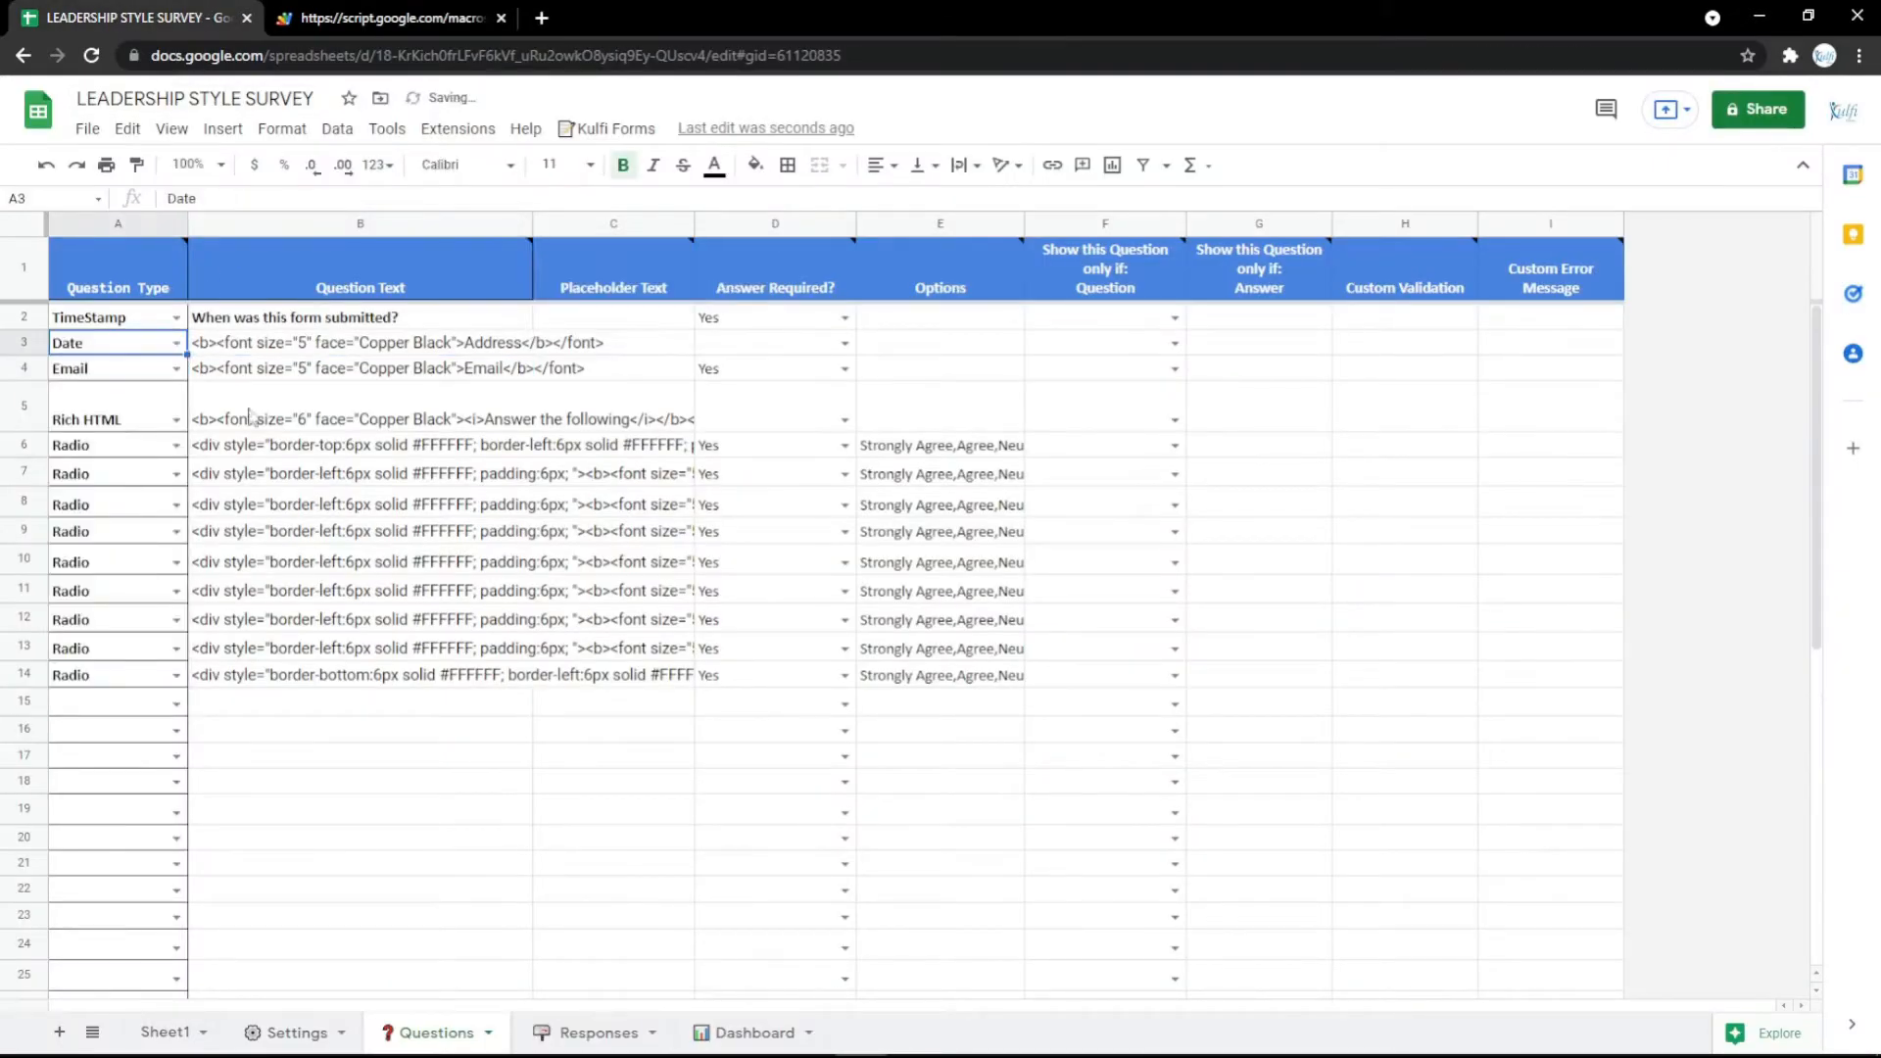
double_click(307, 345)
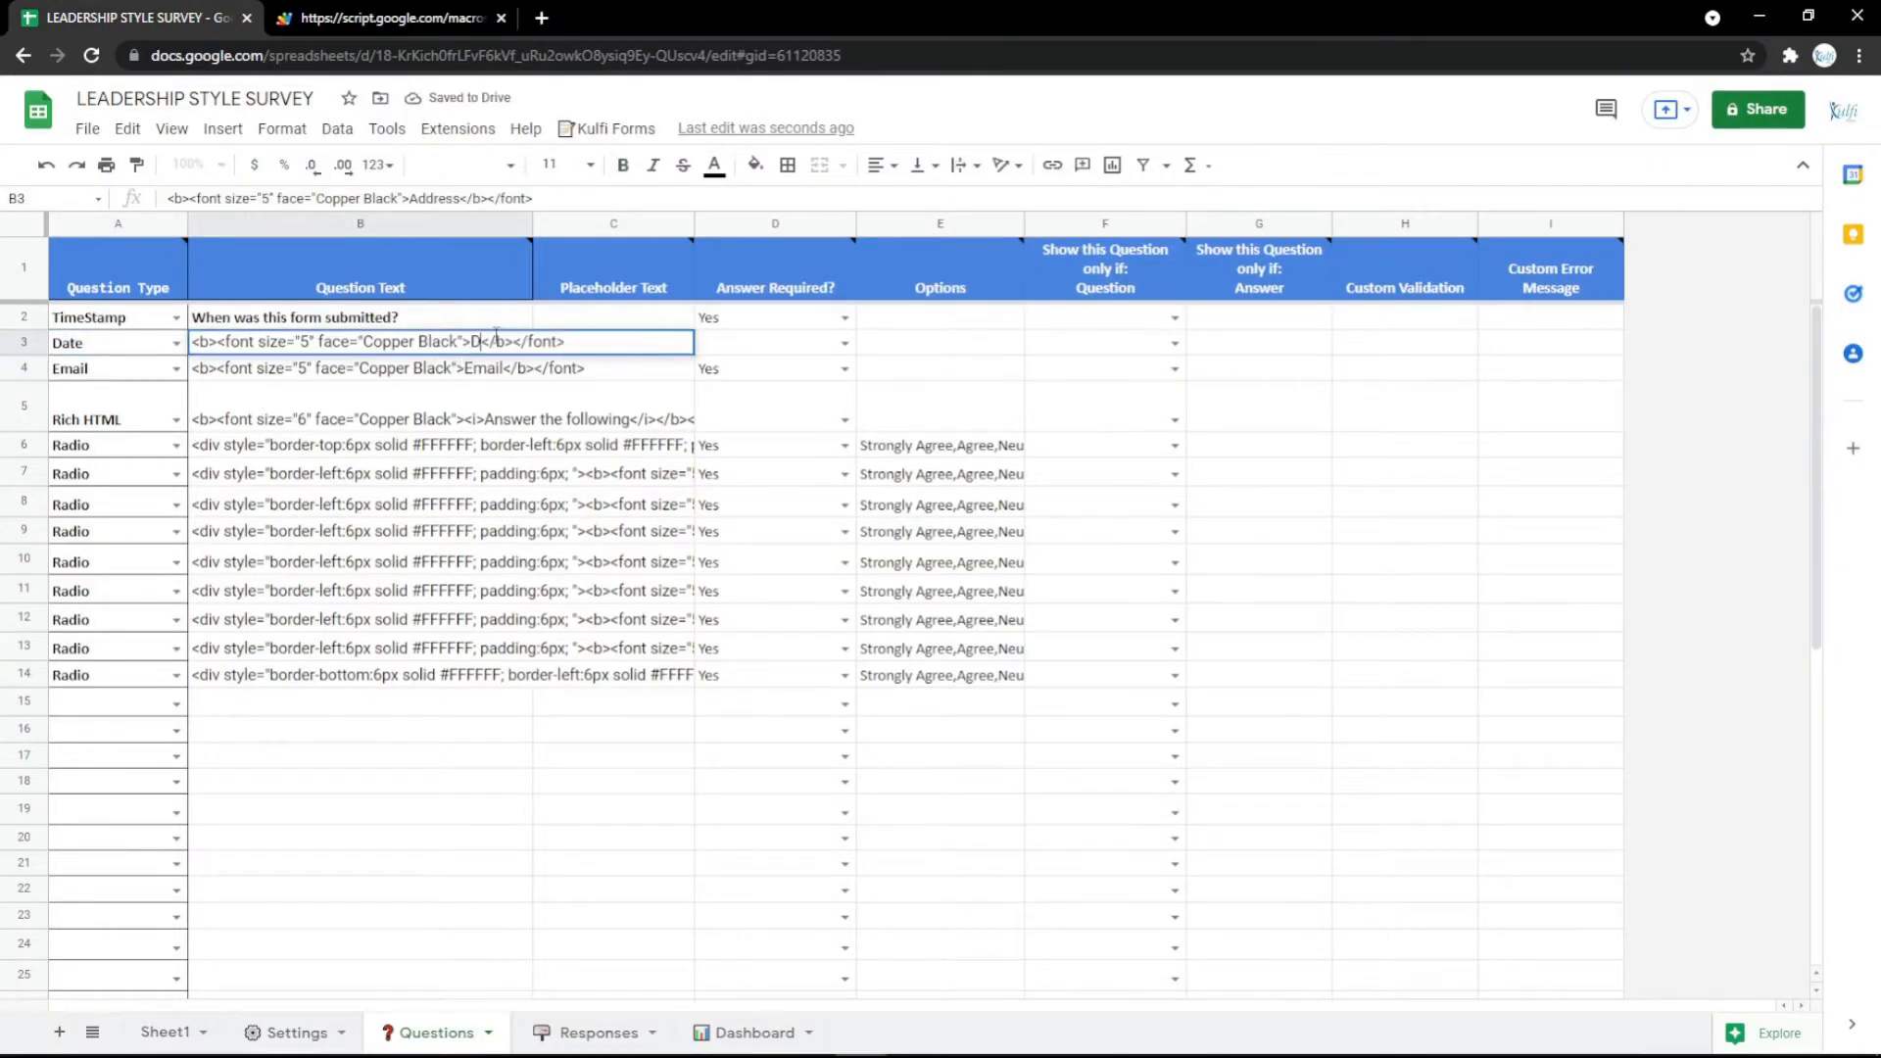
text(te)
key(Return)
Step: Reload the live survey form, check the Date question's calendar picker, and return to the spreadsheet
key(ctrl+Tab)
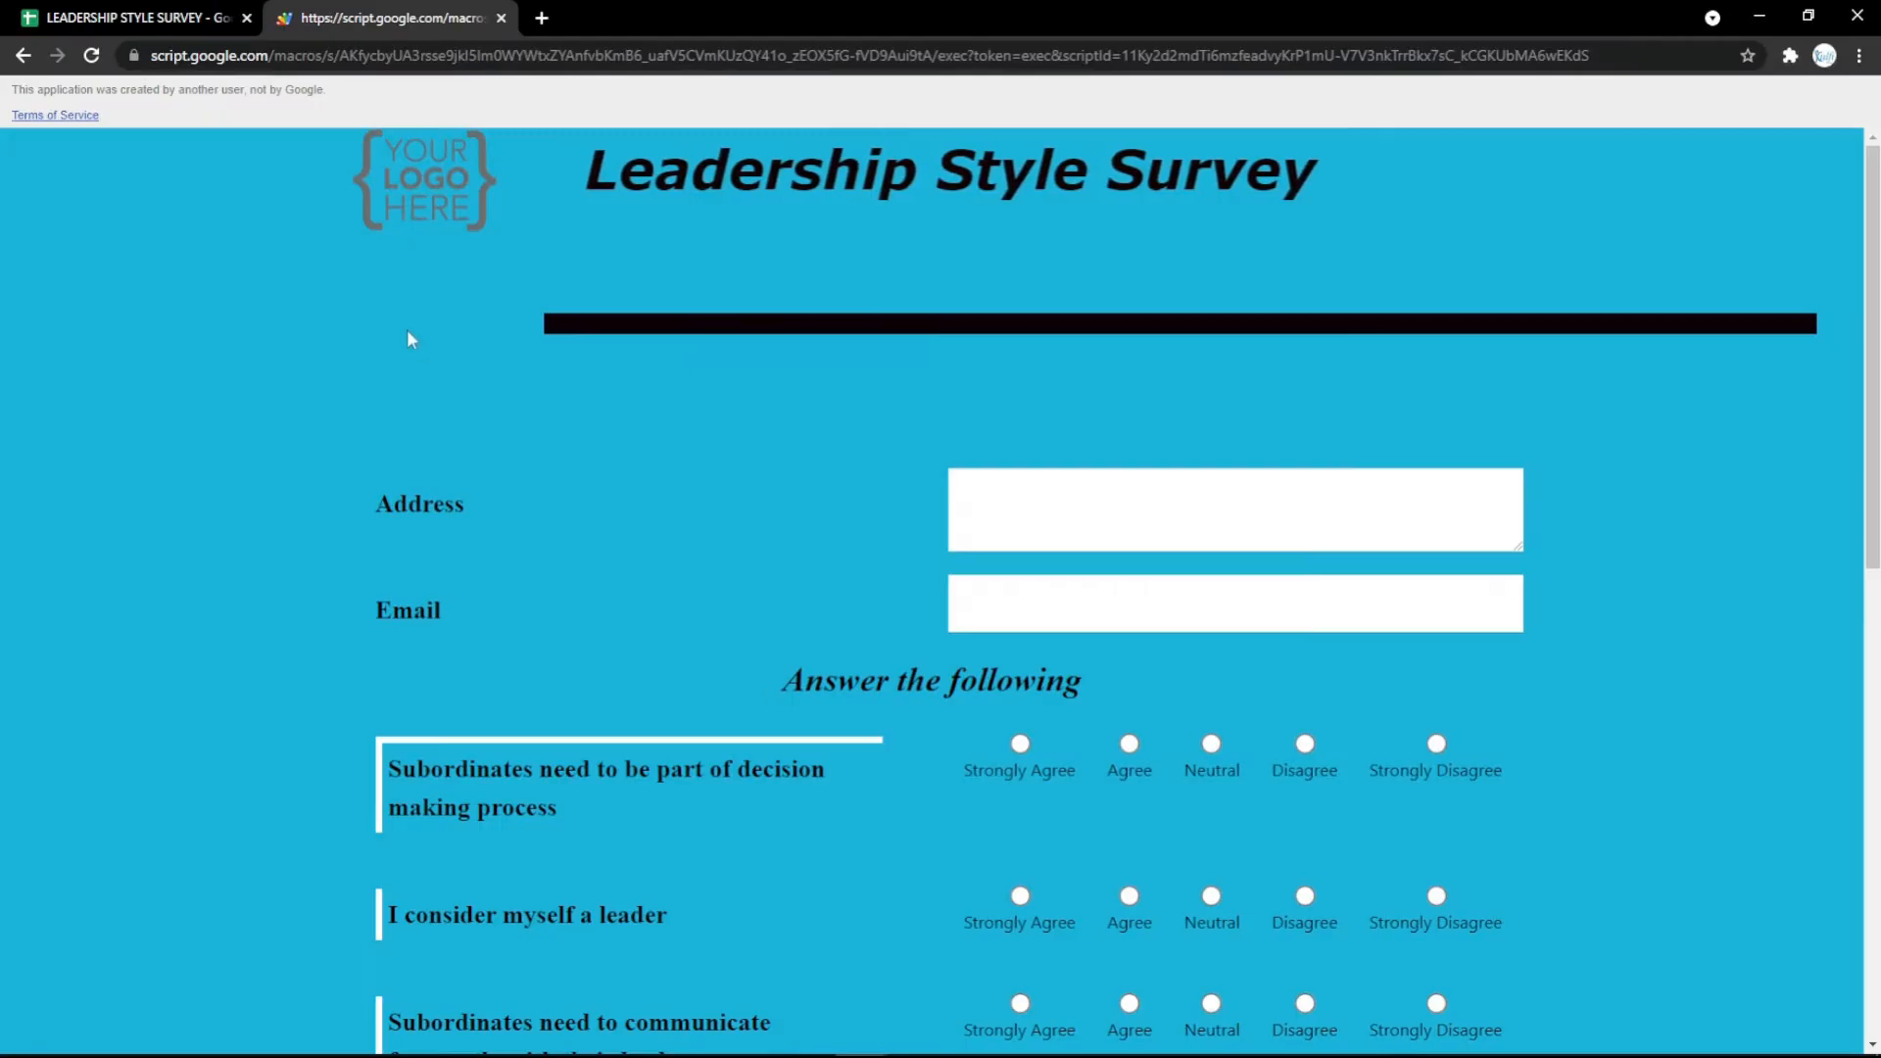
key(F5)
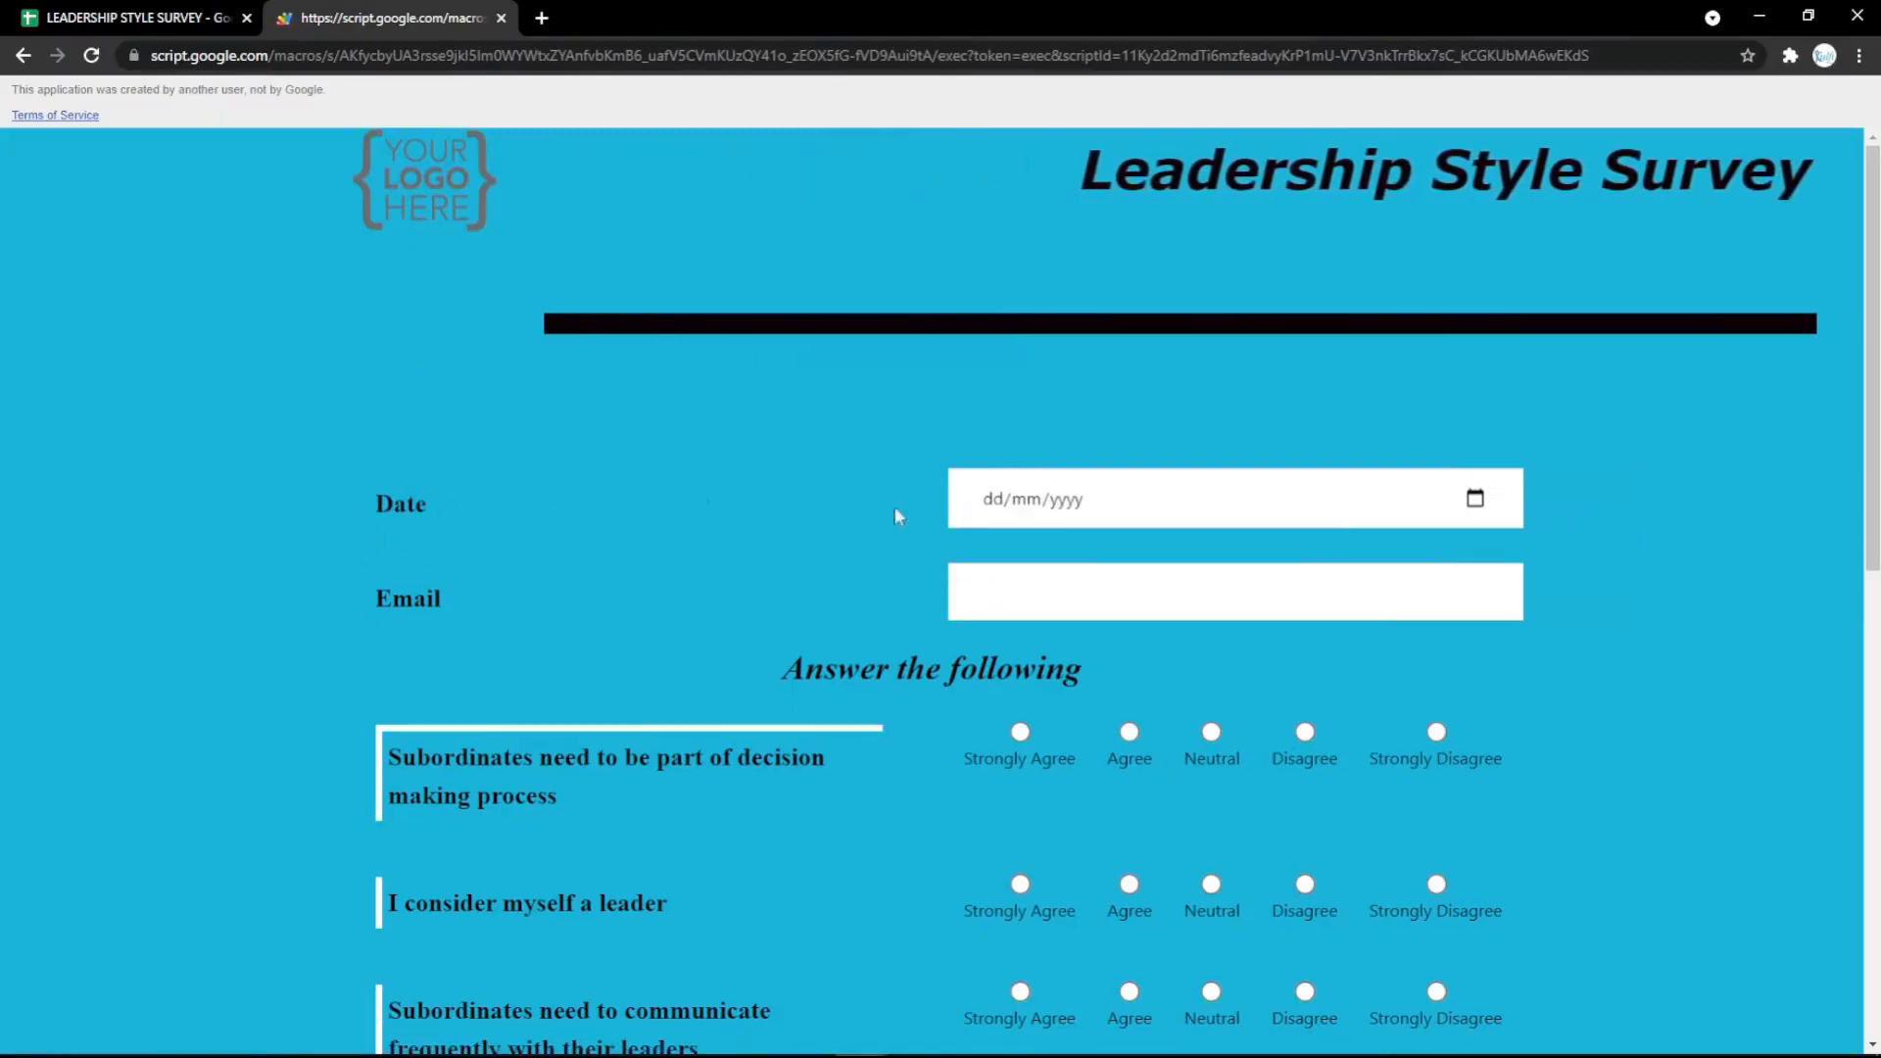
click(1474, 498)
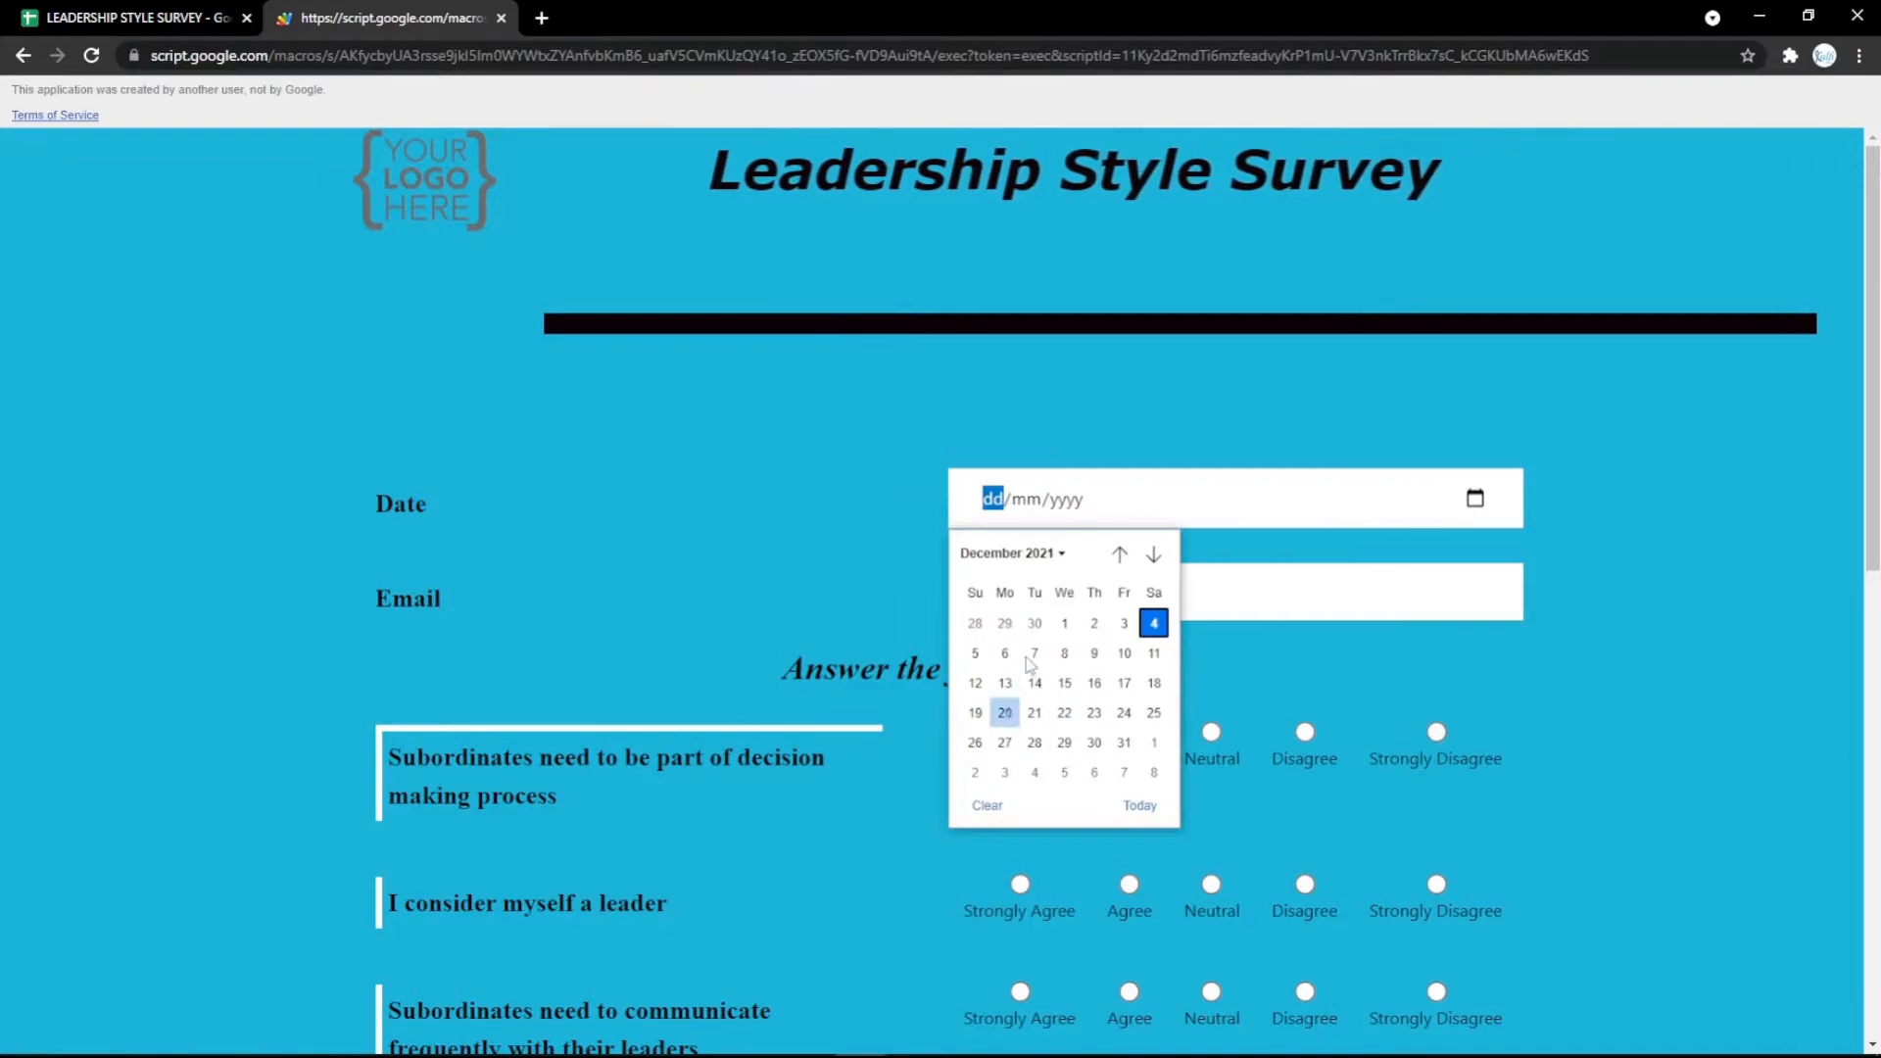
click(584, 465)
click(126, 12)
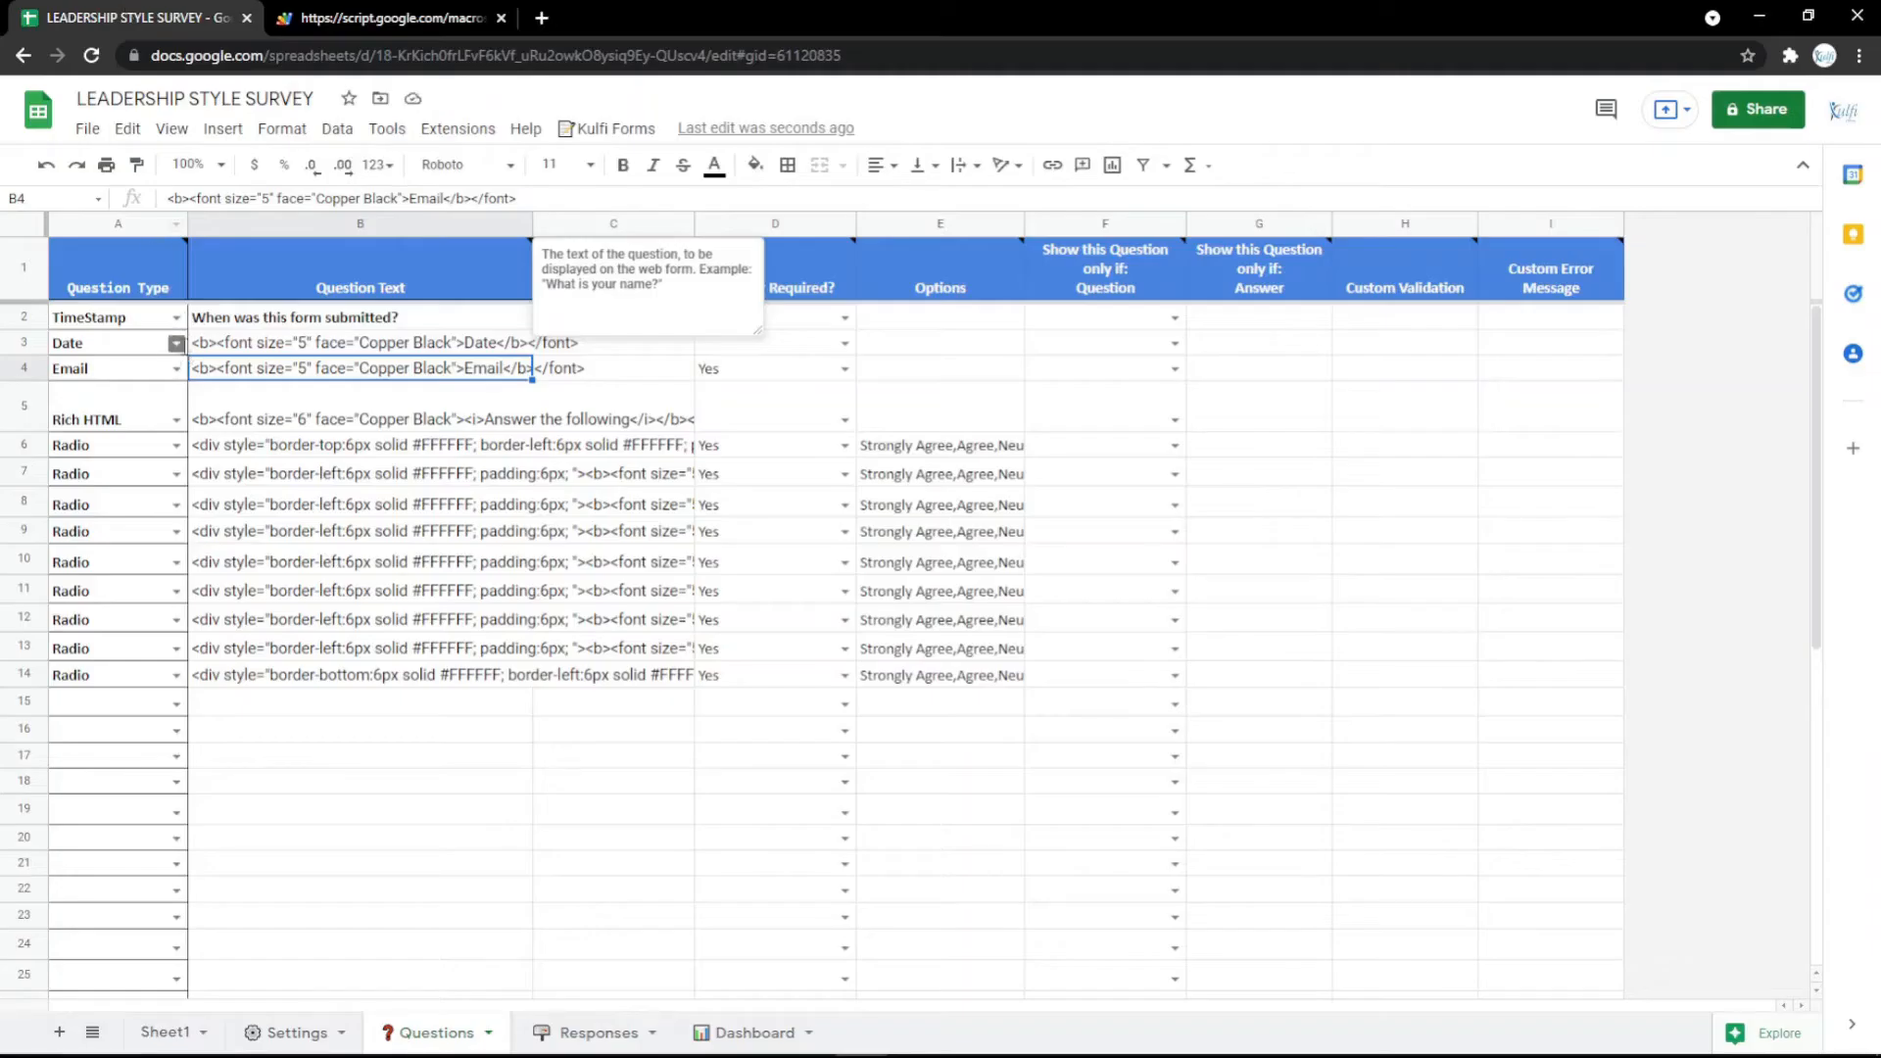
Step: Change the row 3 question to type Radio with the label "Gender" and the options "Male, Female"
click(176, 343)
click(76, 618)
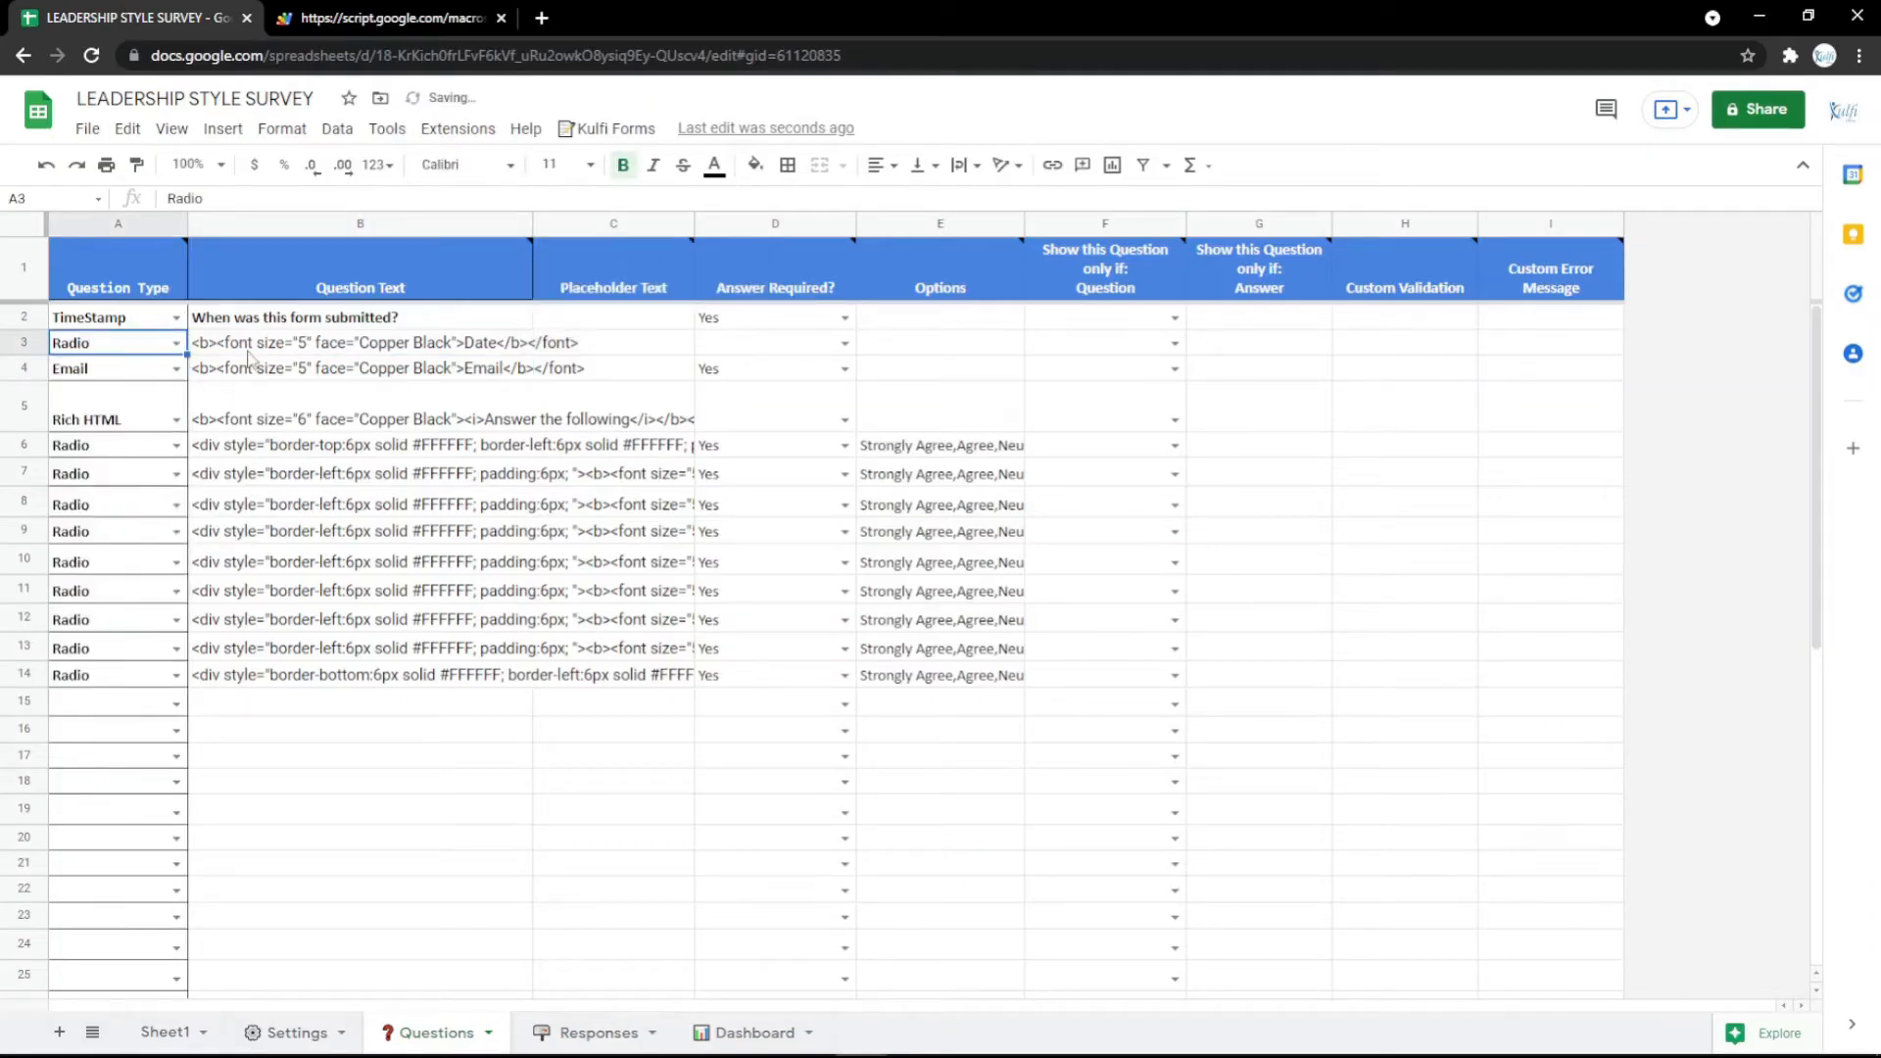
double_click(412, 339)
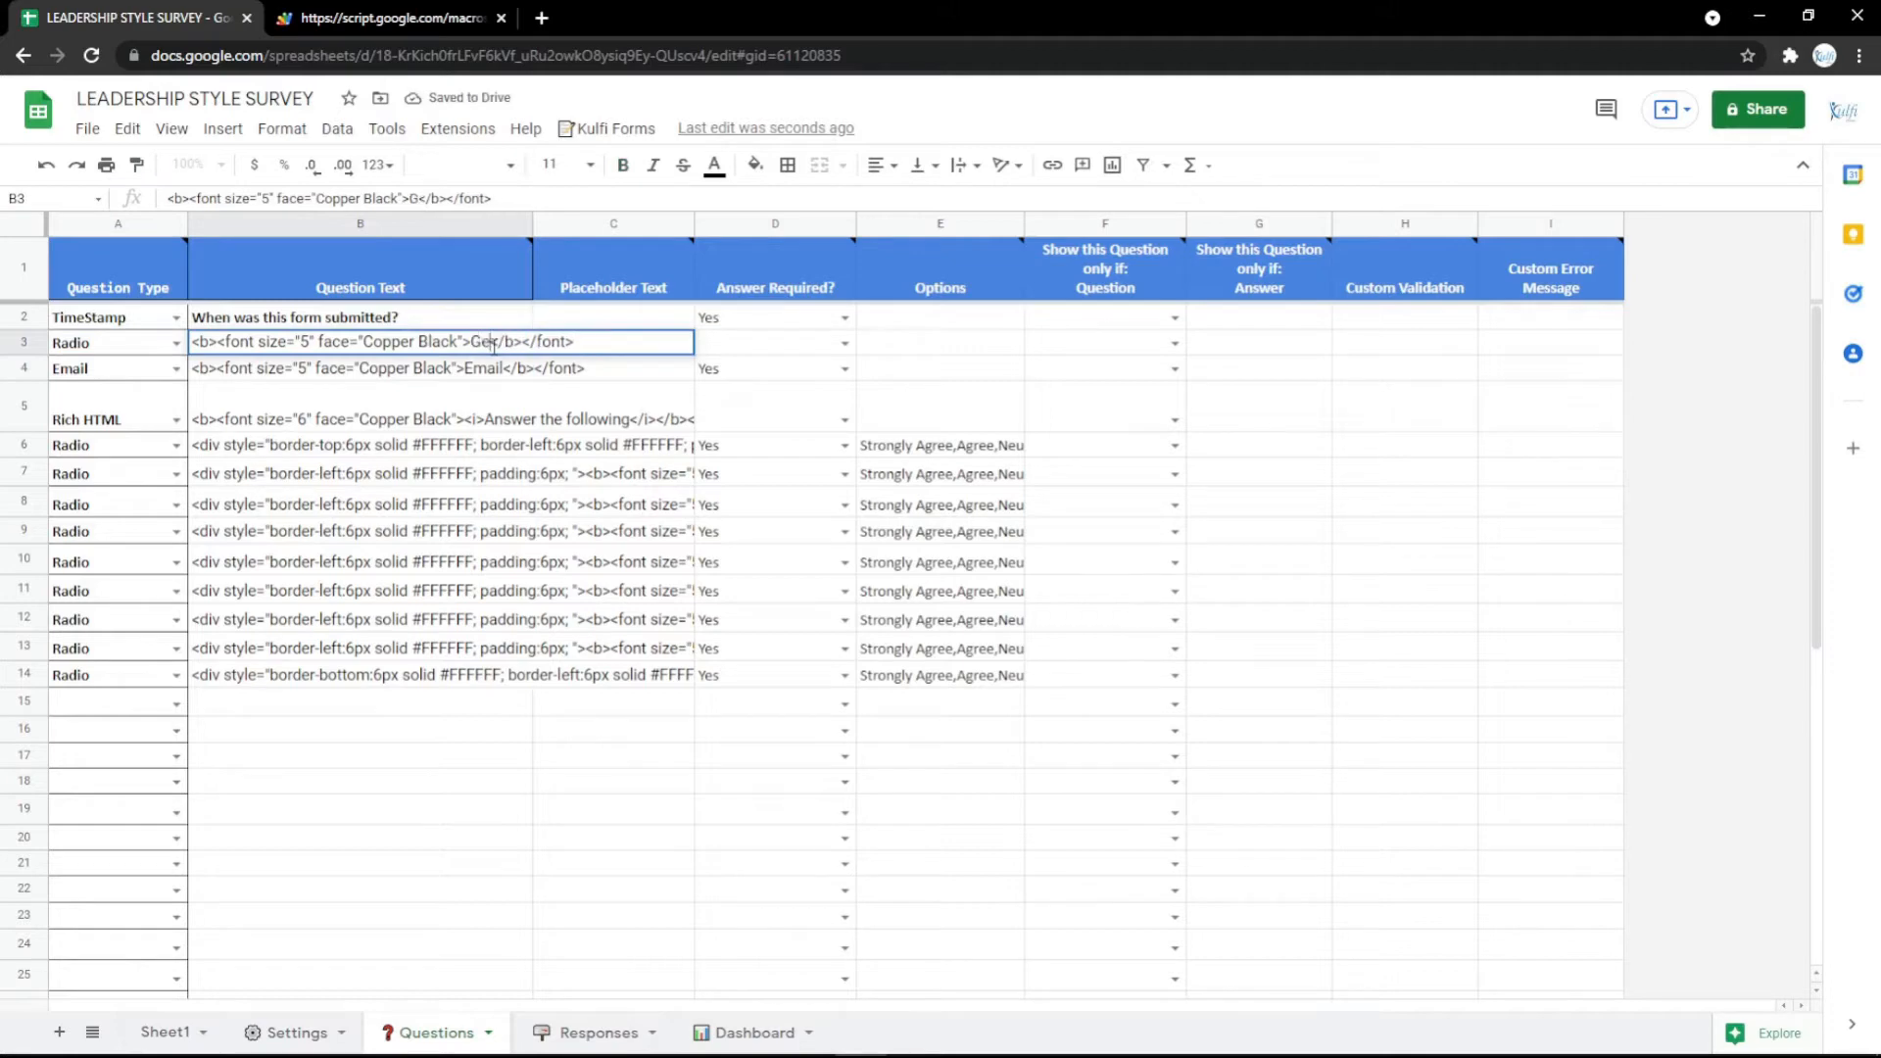
text(Gender)
key(Return)
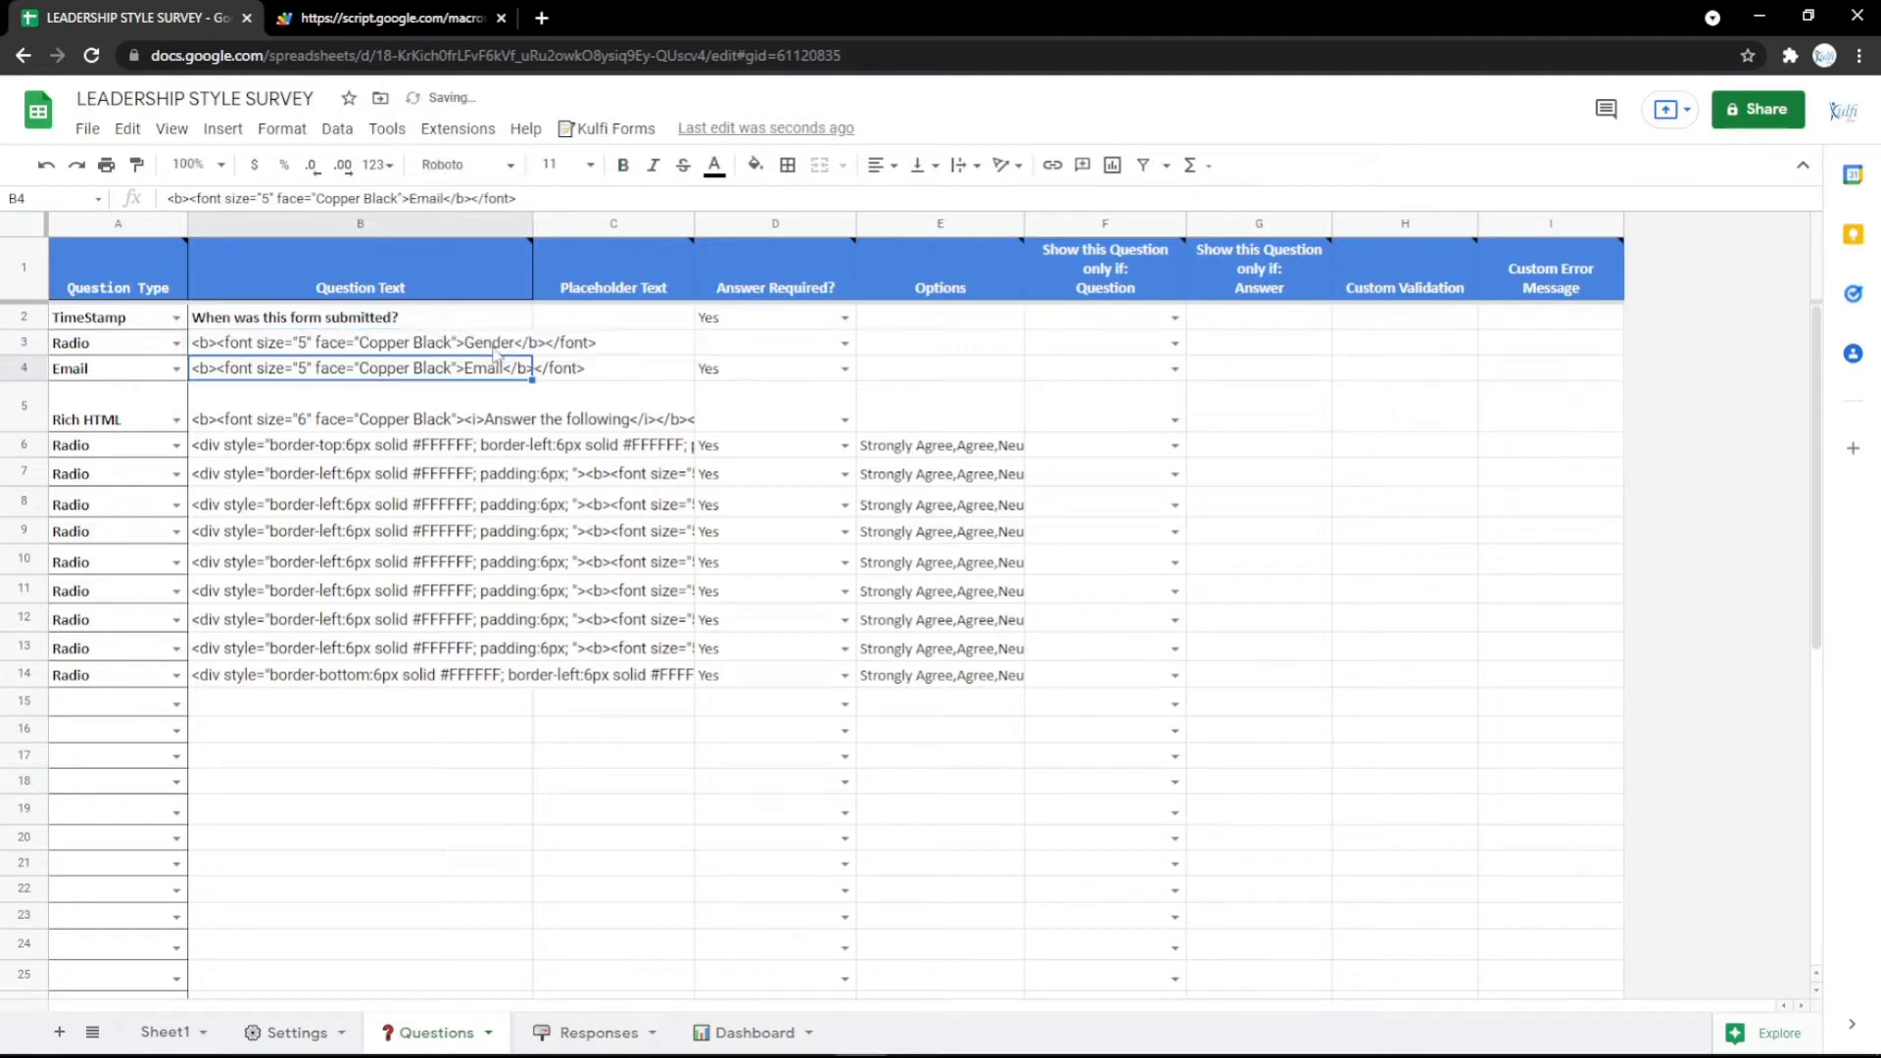
click(889, 343)
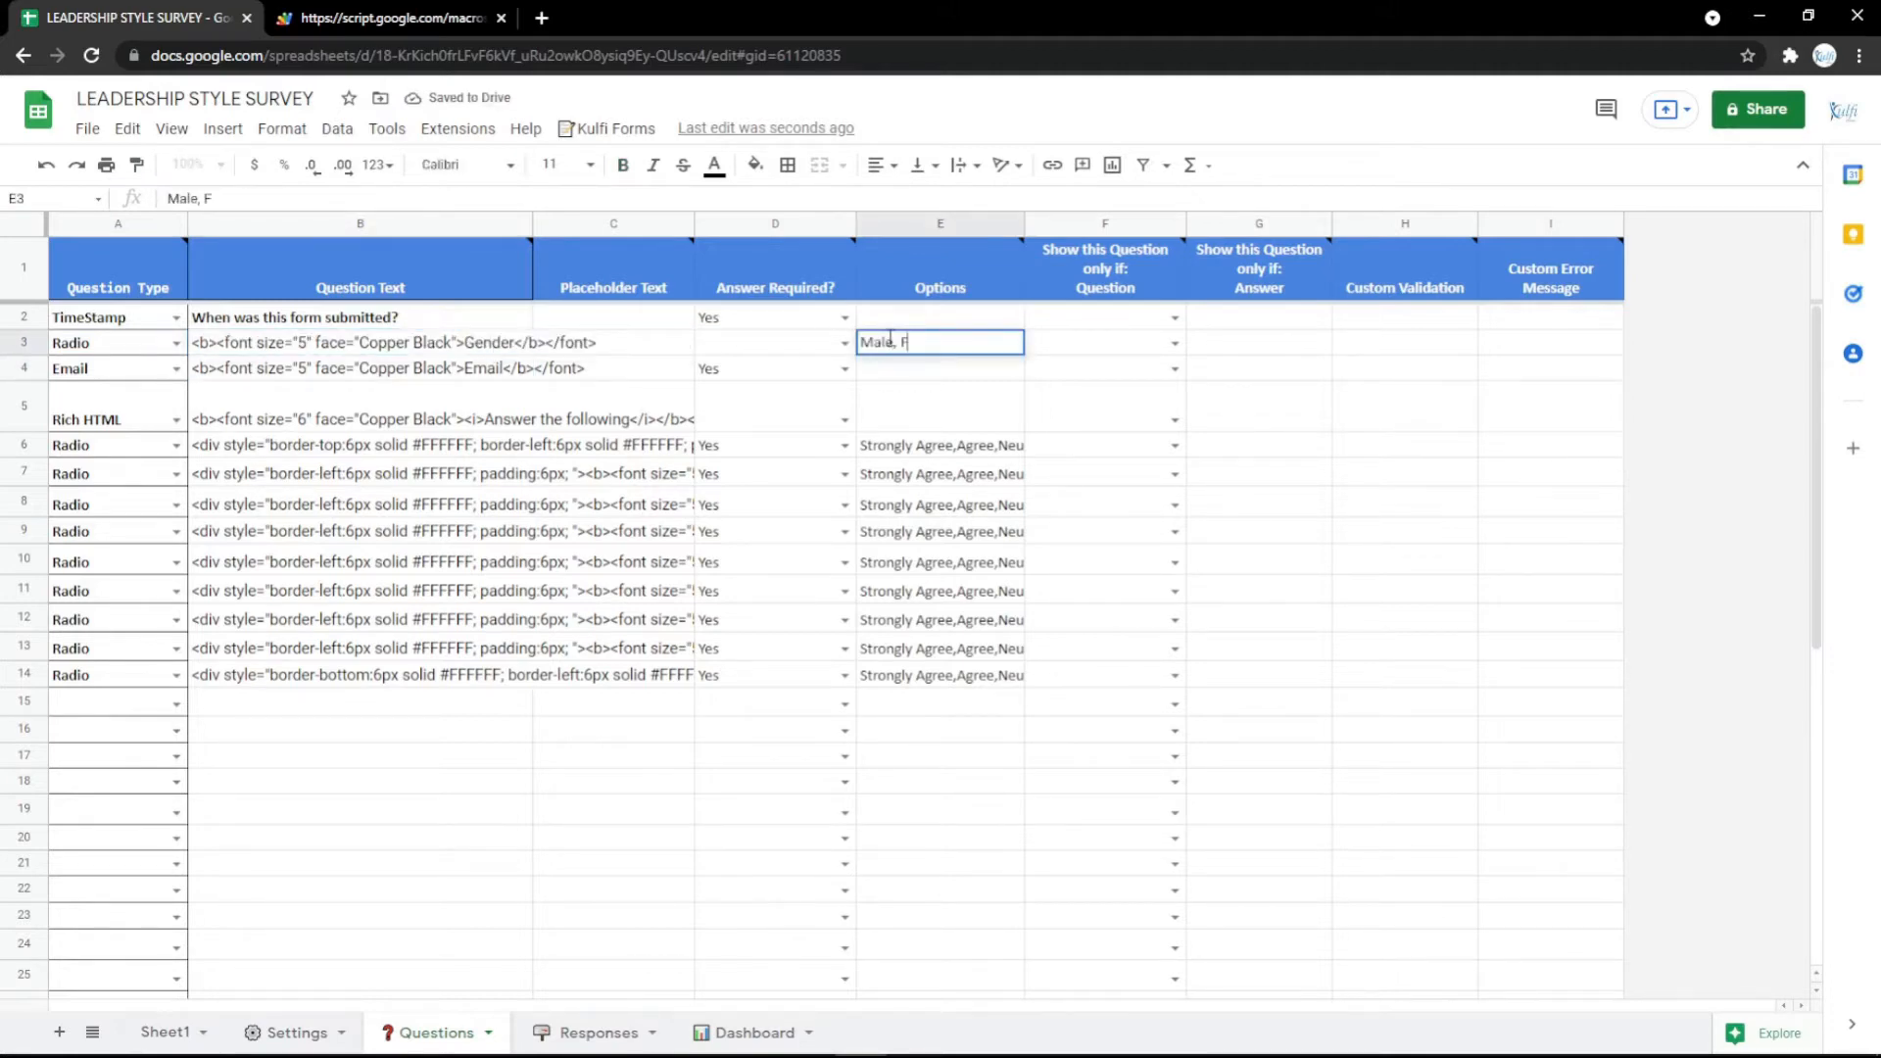
text(Male, Female)
key(Return)
Step: Reload the live survey form to check the Gender radio options, and return to the spreadsheet
key(ctrl+Tab)
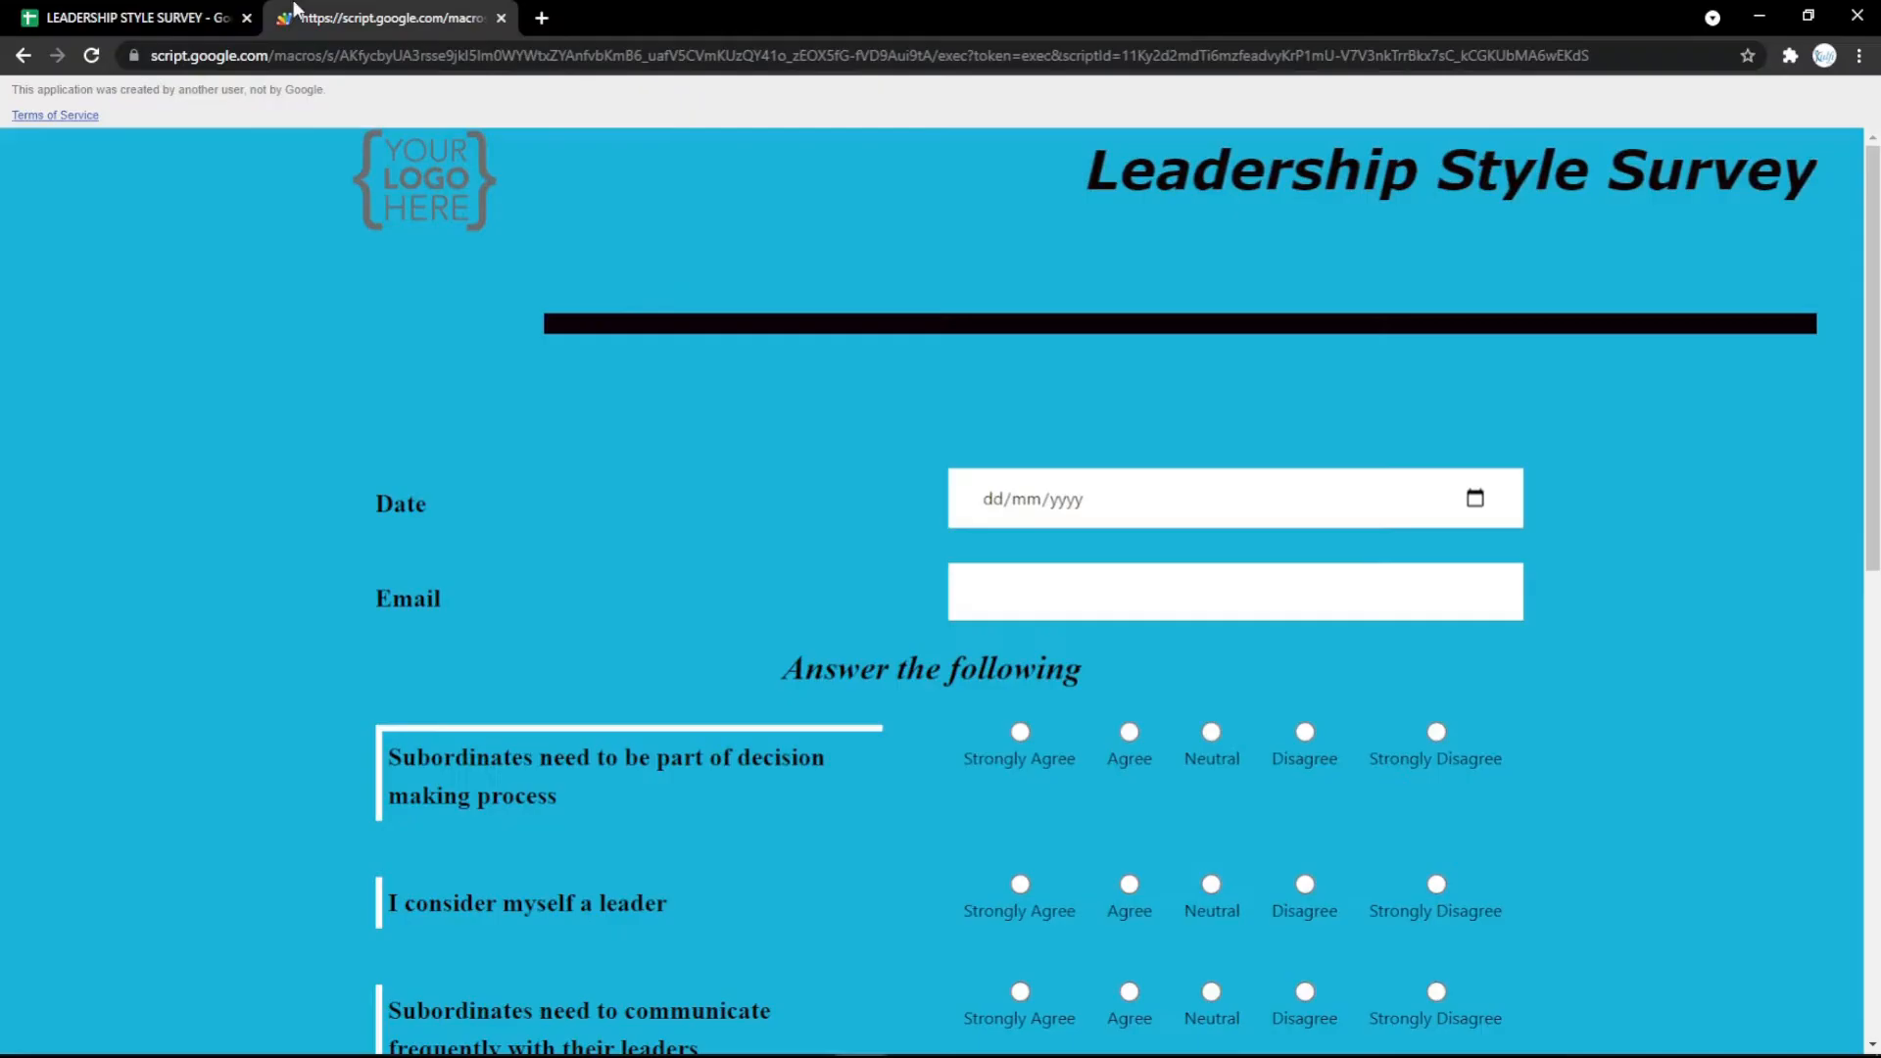
key(F5)
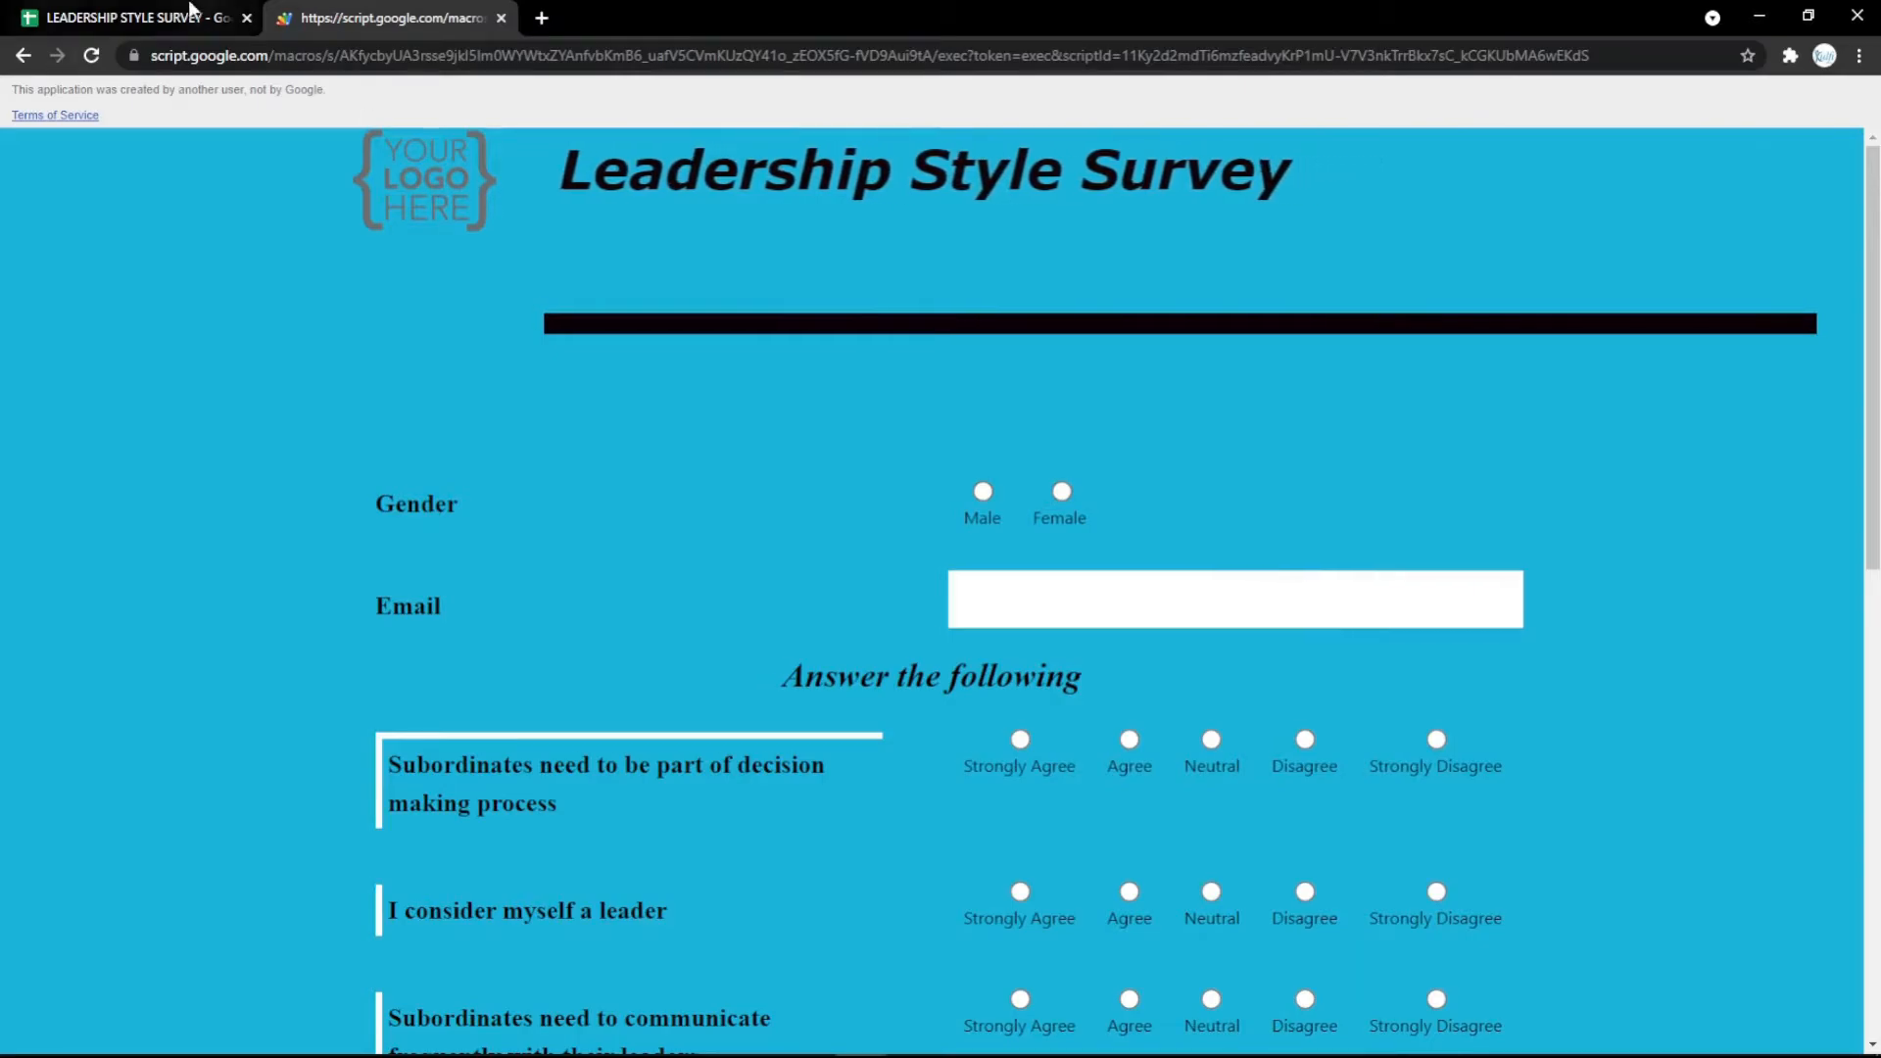
key(ctrl+Tab)
Step: Change the row 3 question to type File with the label "File" and clear its Options cell
click(177, 343)
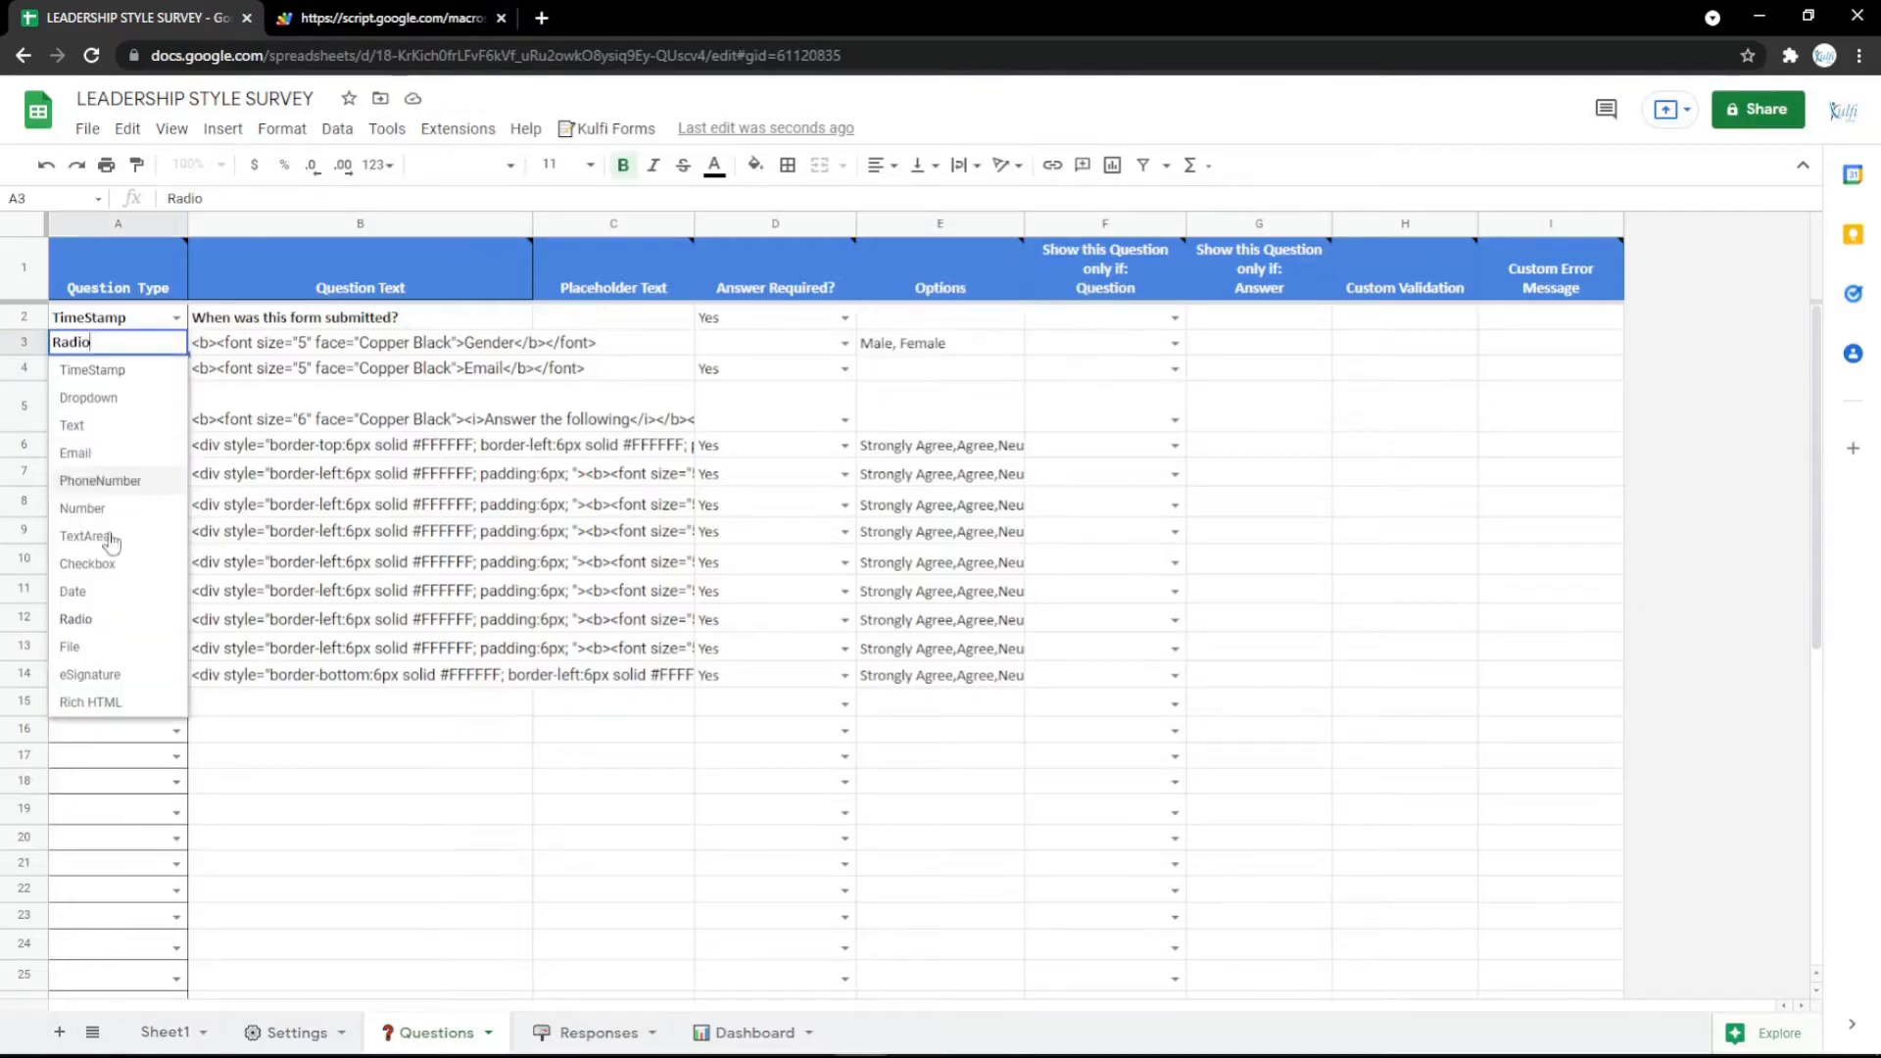
click(100, 650)
double_click(506, 341)
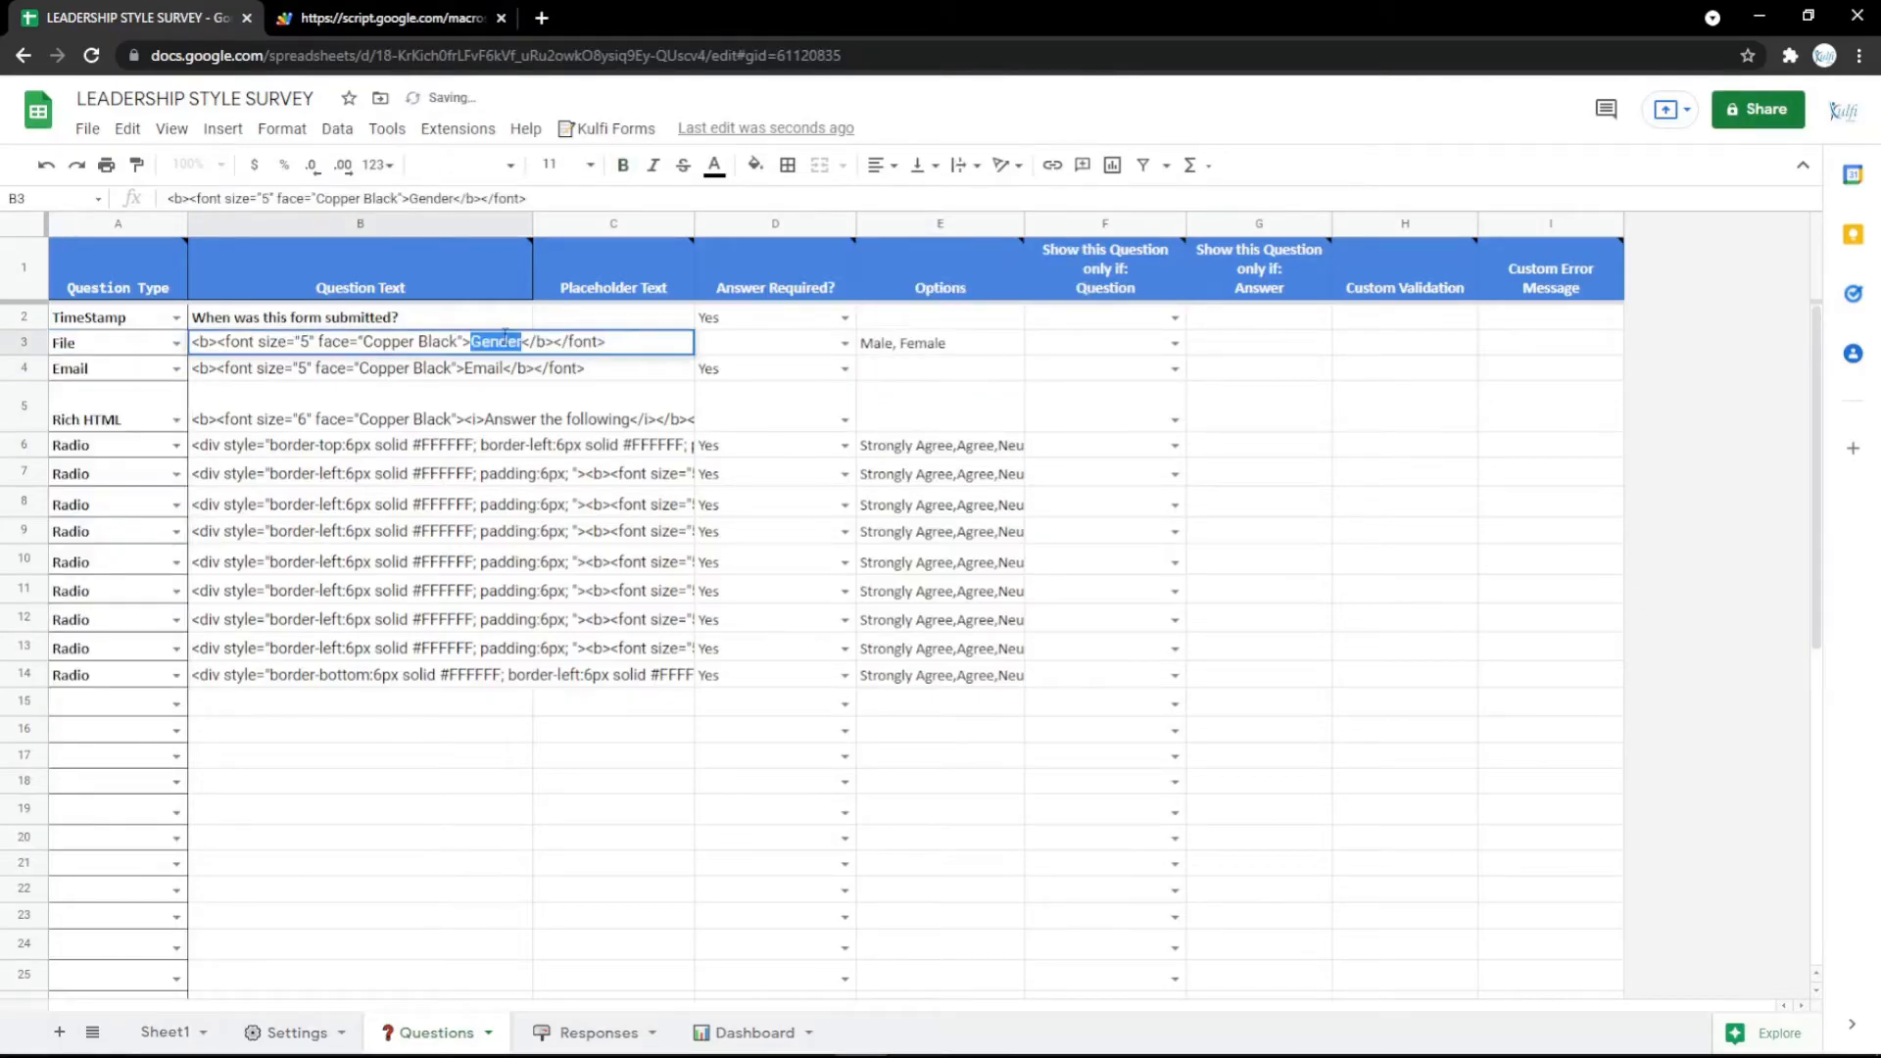
key(Return)
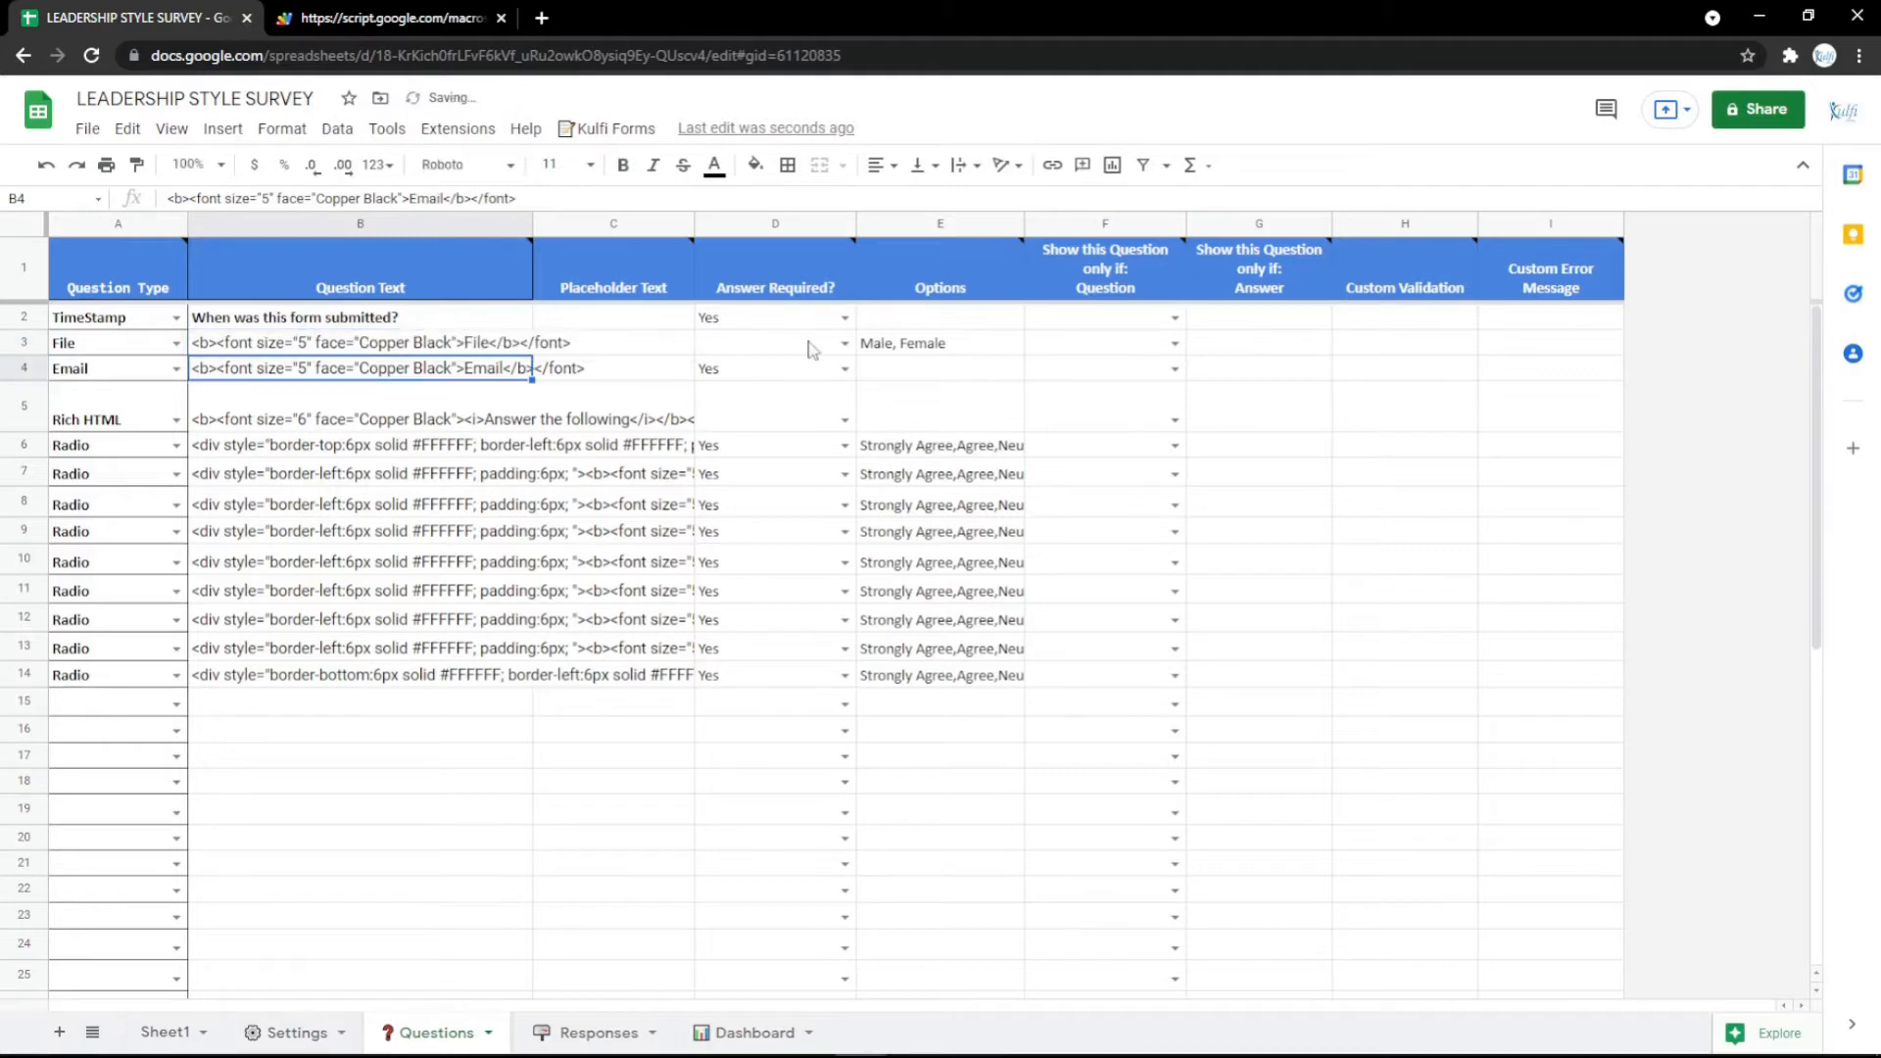
click(892, 344)
Step: Reload the live survey form, try uploading a file to the File question, and return to the spreadsheet
click(454, 13)
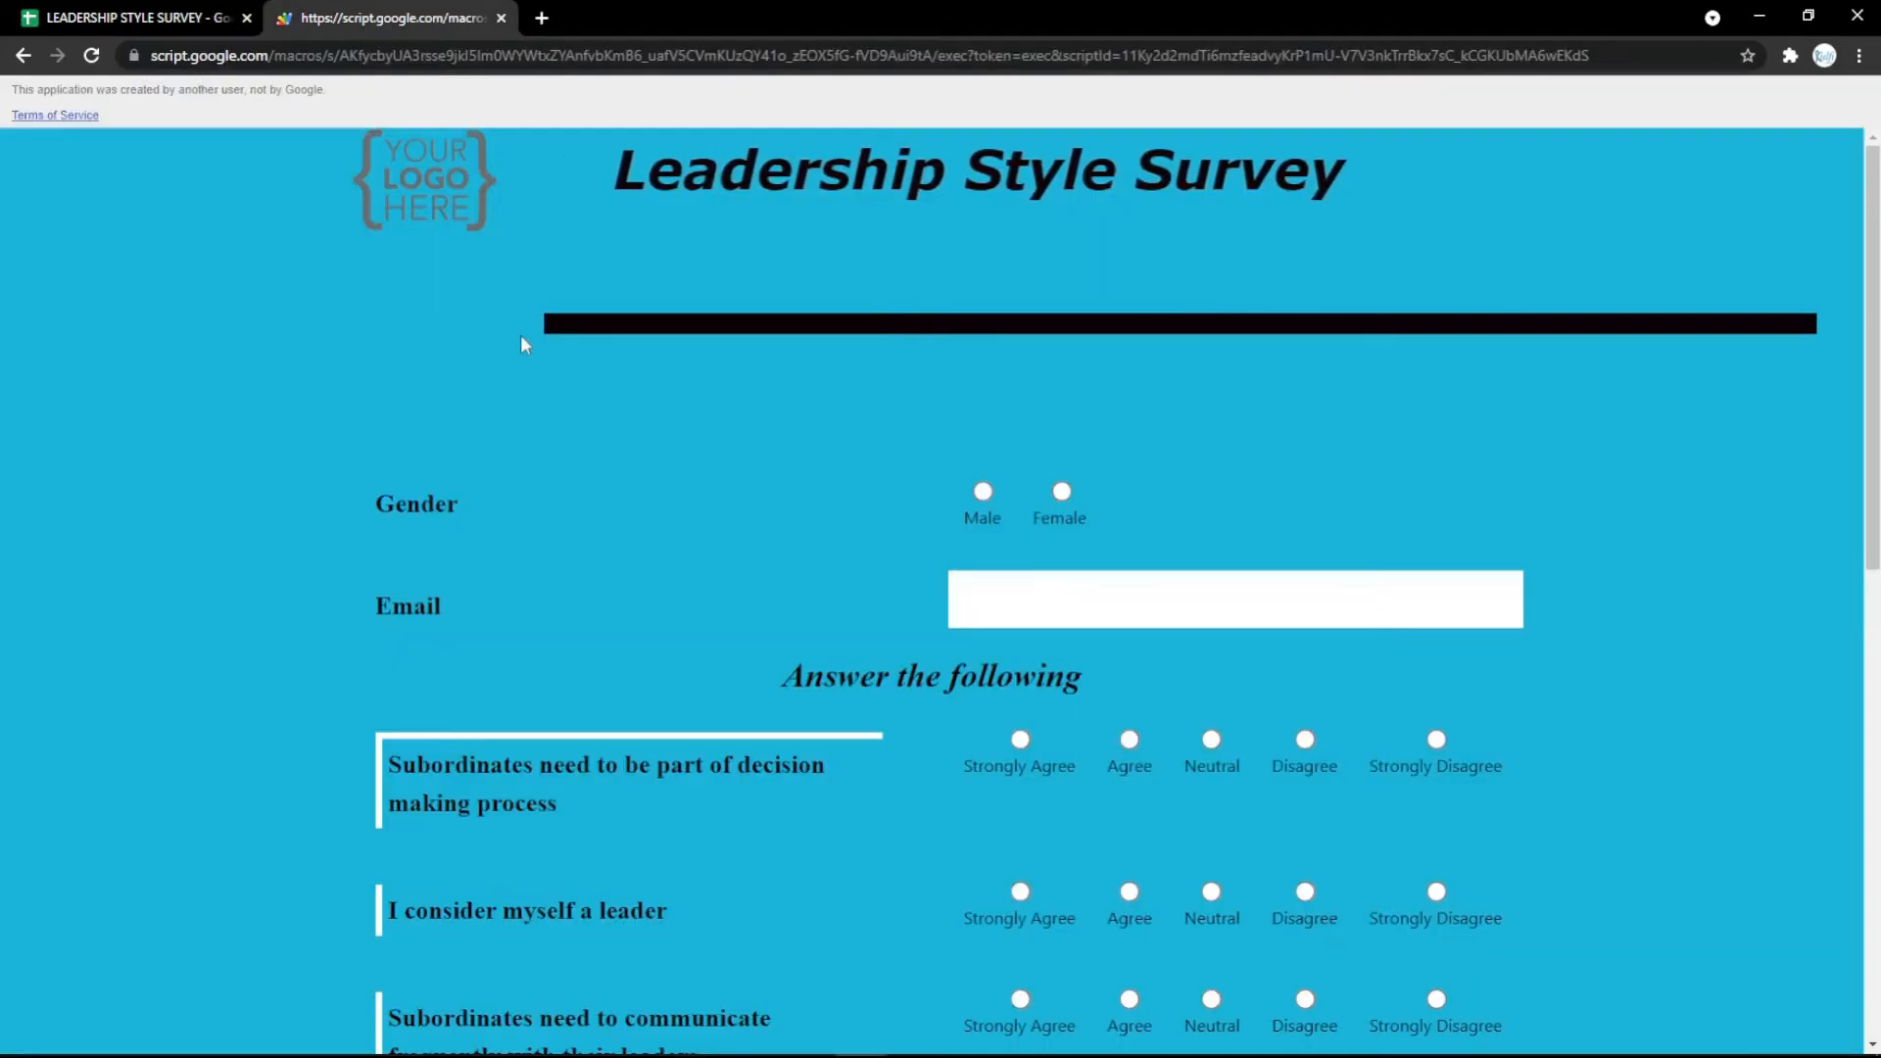
key(F5)
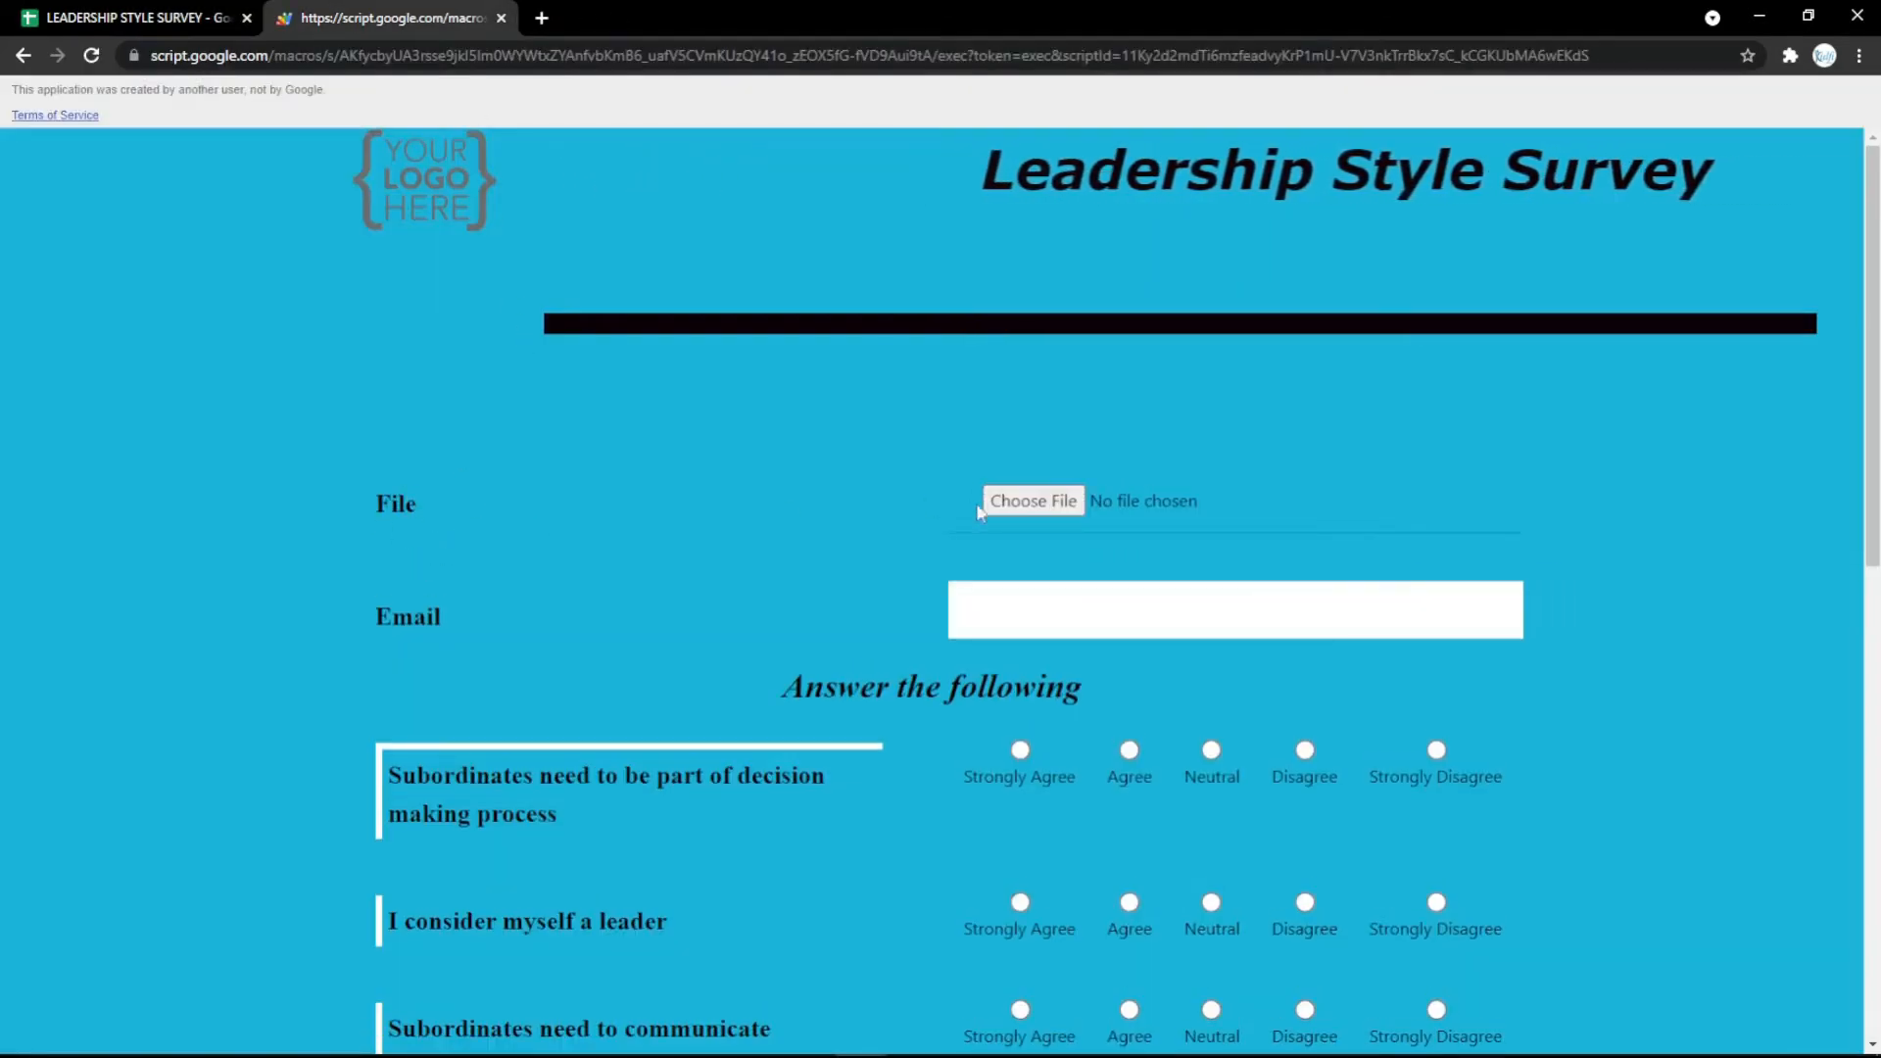
click(1034, 501)
double_click(250, 191)
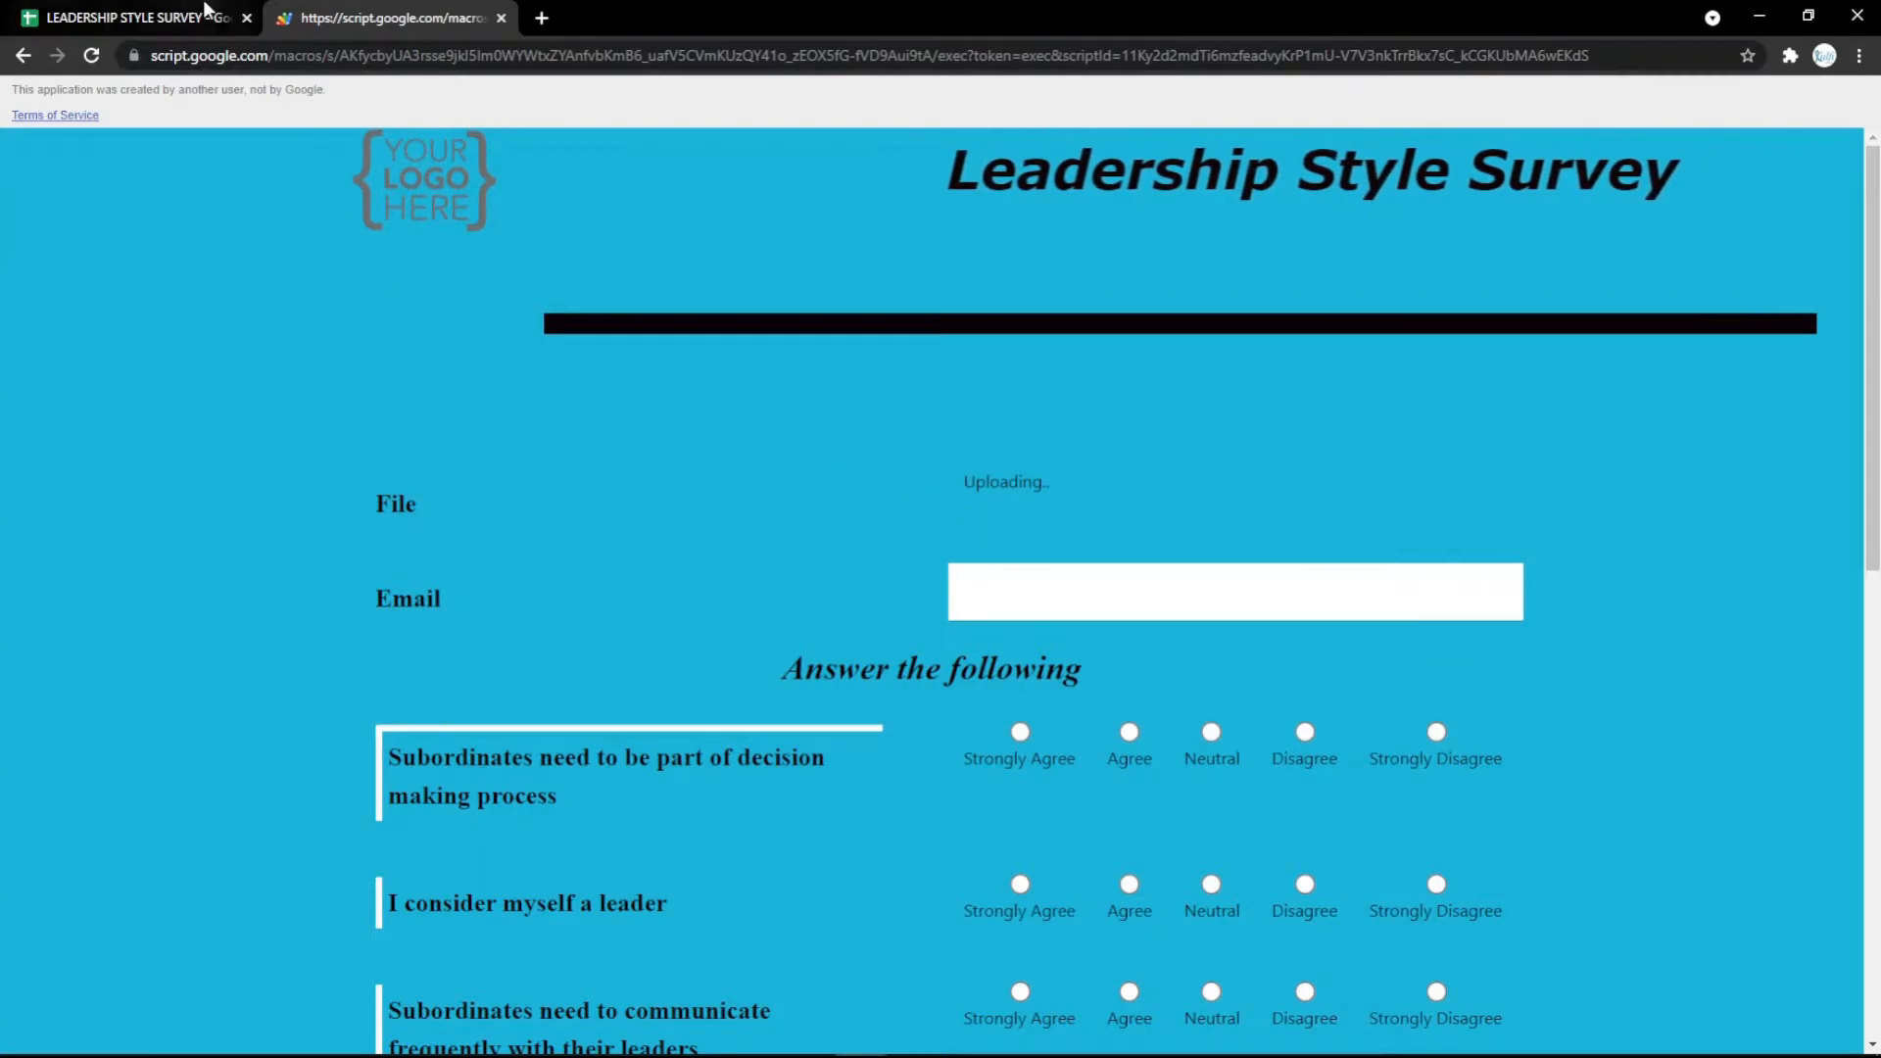
click(208, 12)
Step: Change the row 3 question to type eSignature with the label "Signature"
click(176, 345)
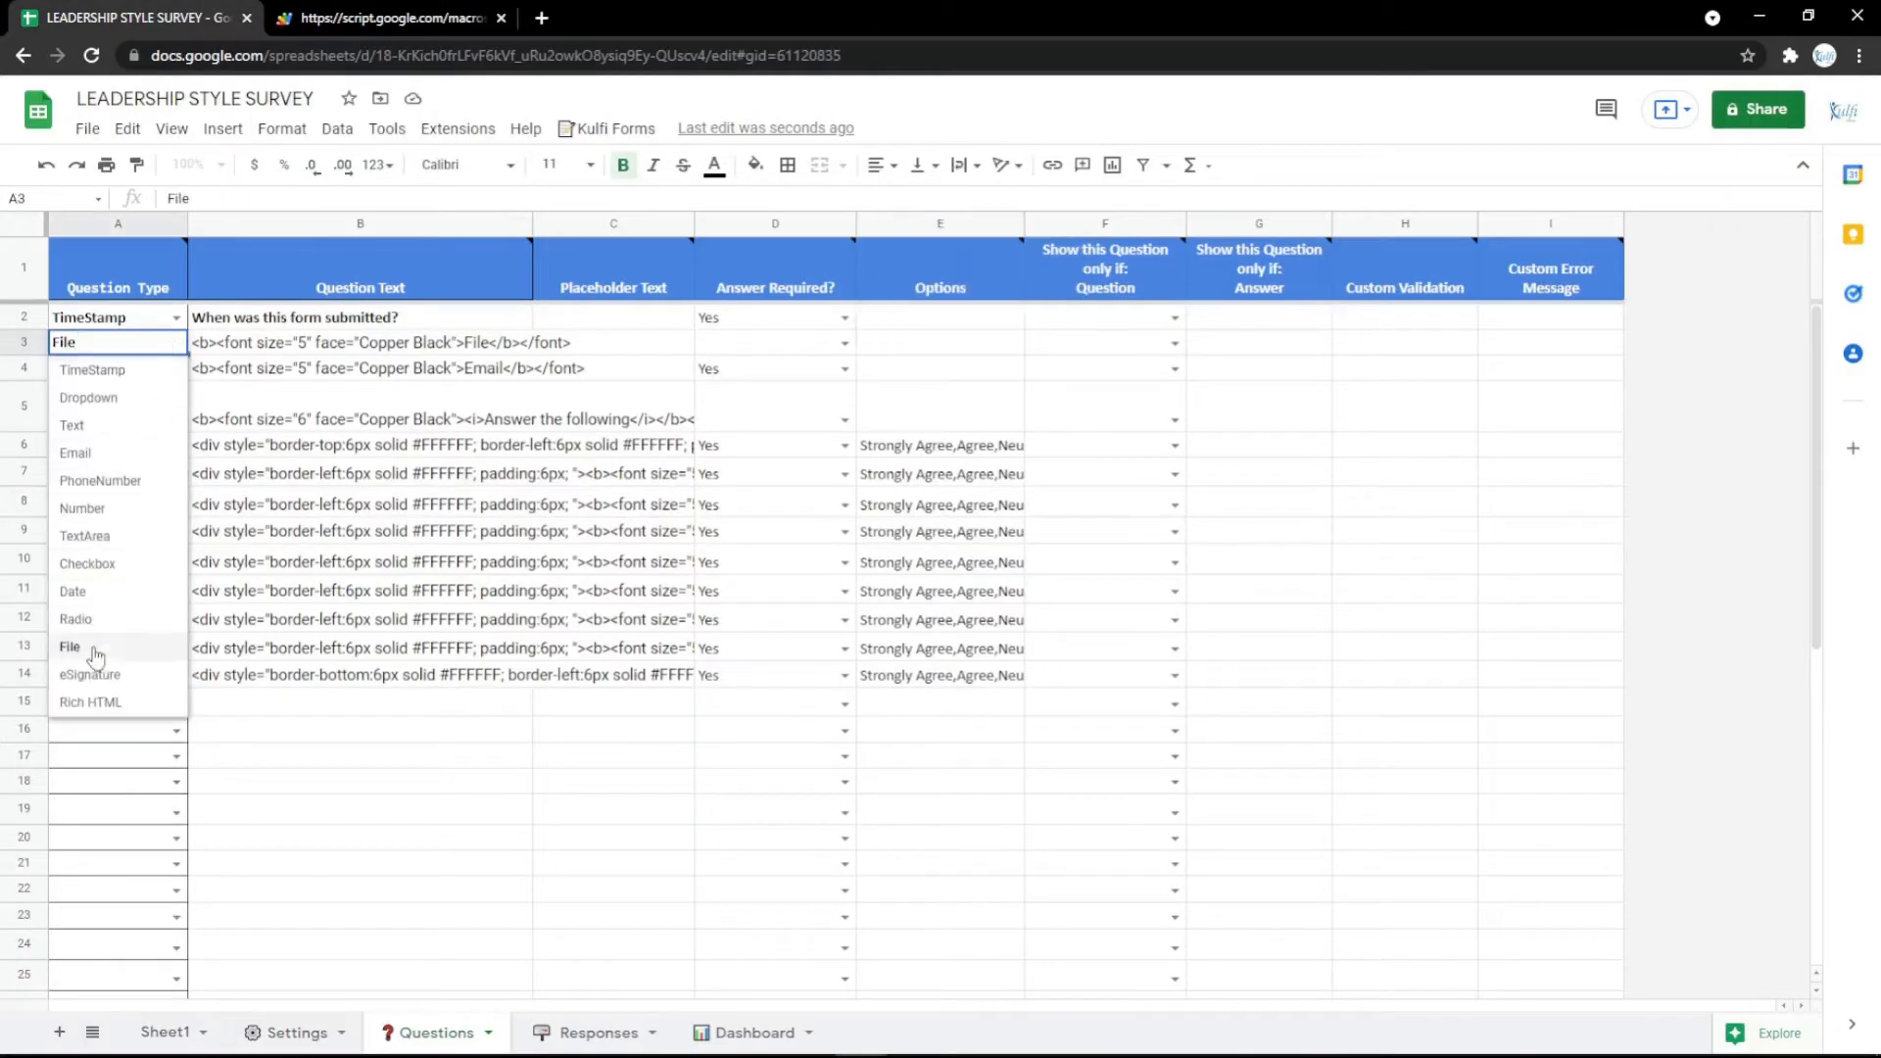
click(108, 674)
double_click(490, 341)
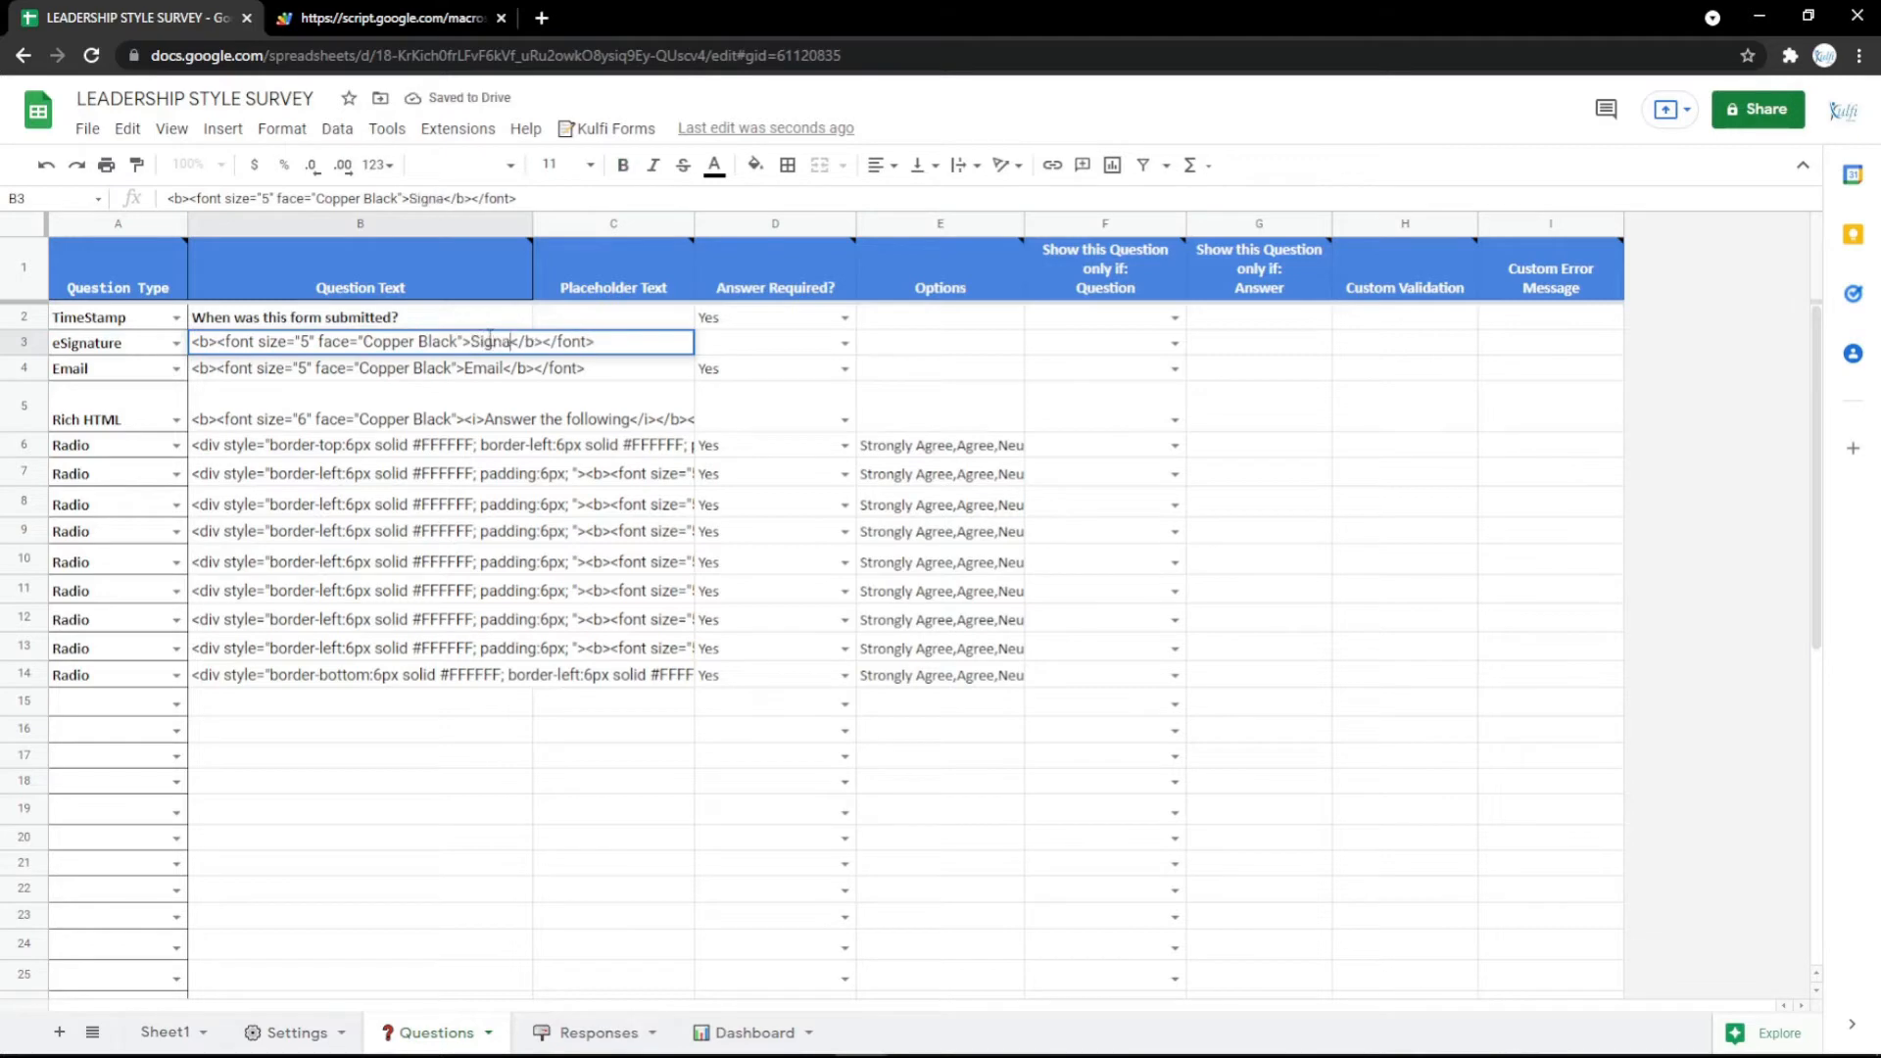
text(re)
key(Return)
Step: Reload the live survey form and test the Signature question by drawing in its box and clearing it, twice
click(345, 11)
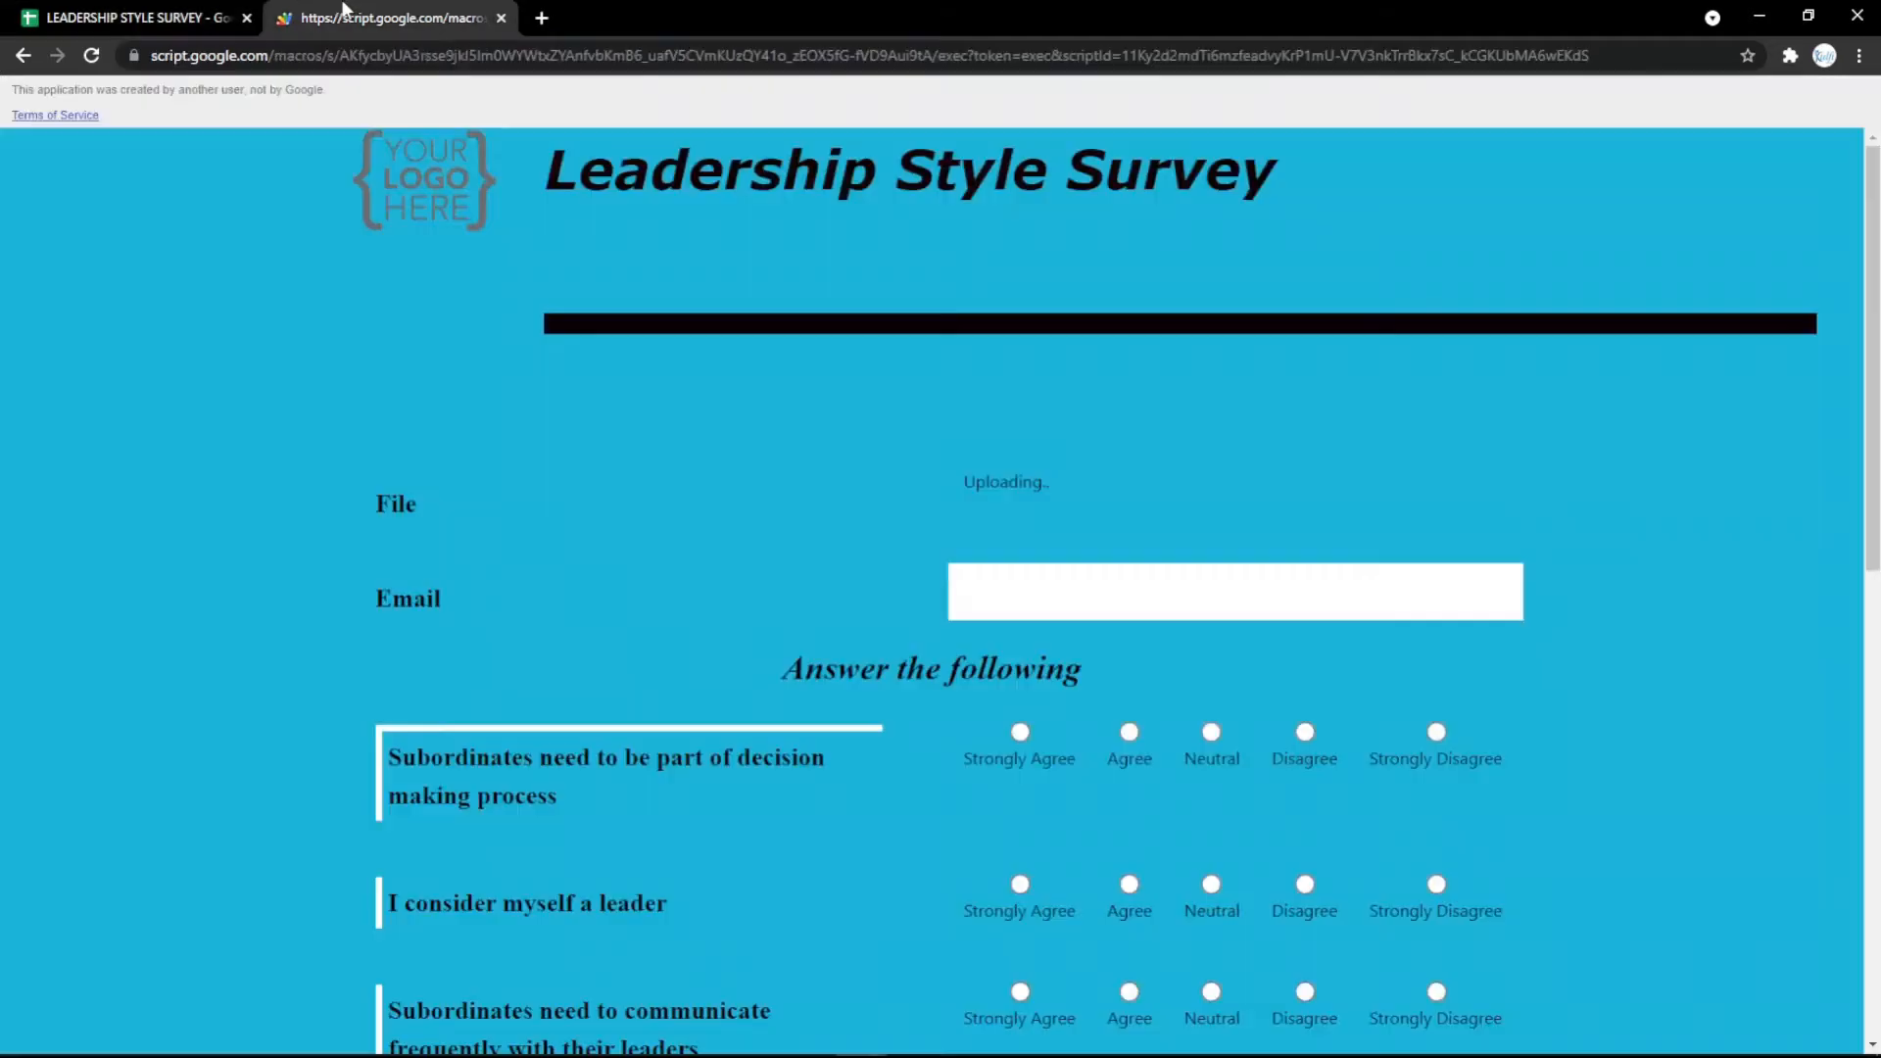
key(F5)
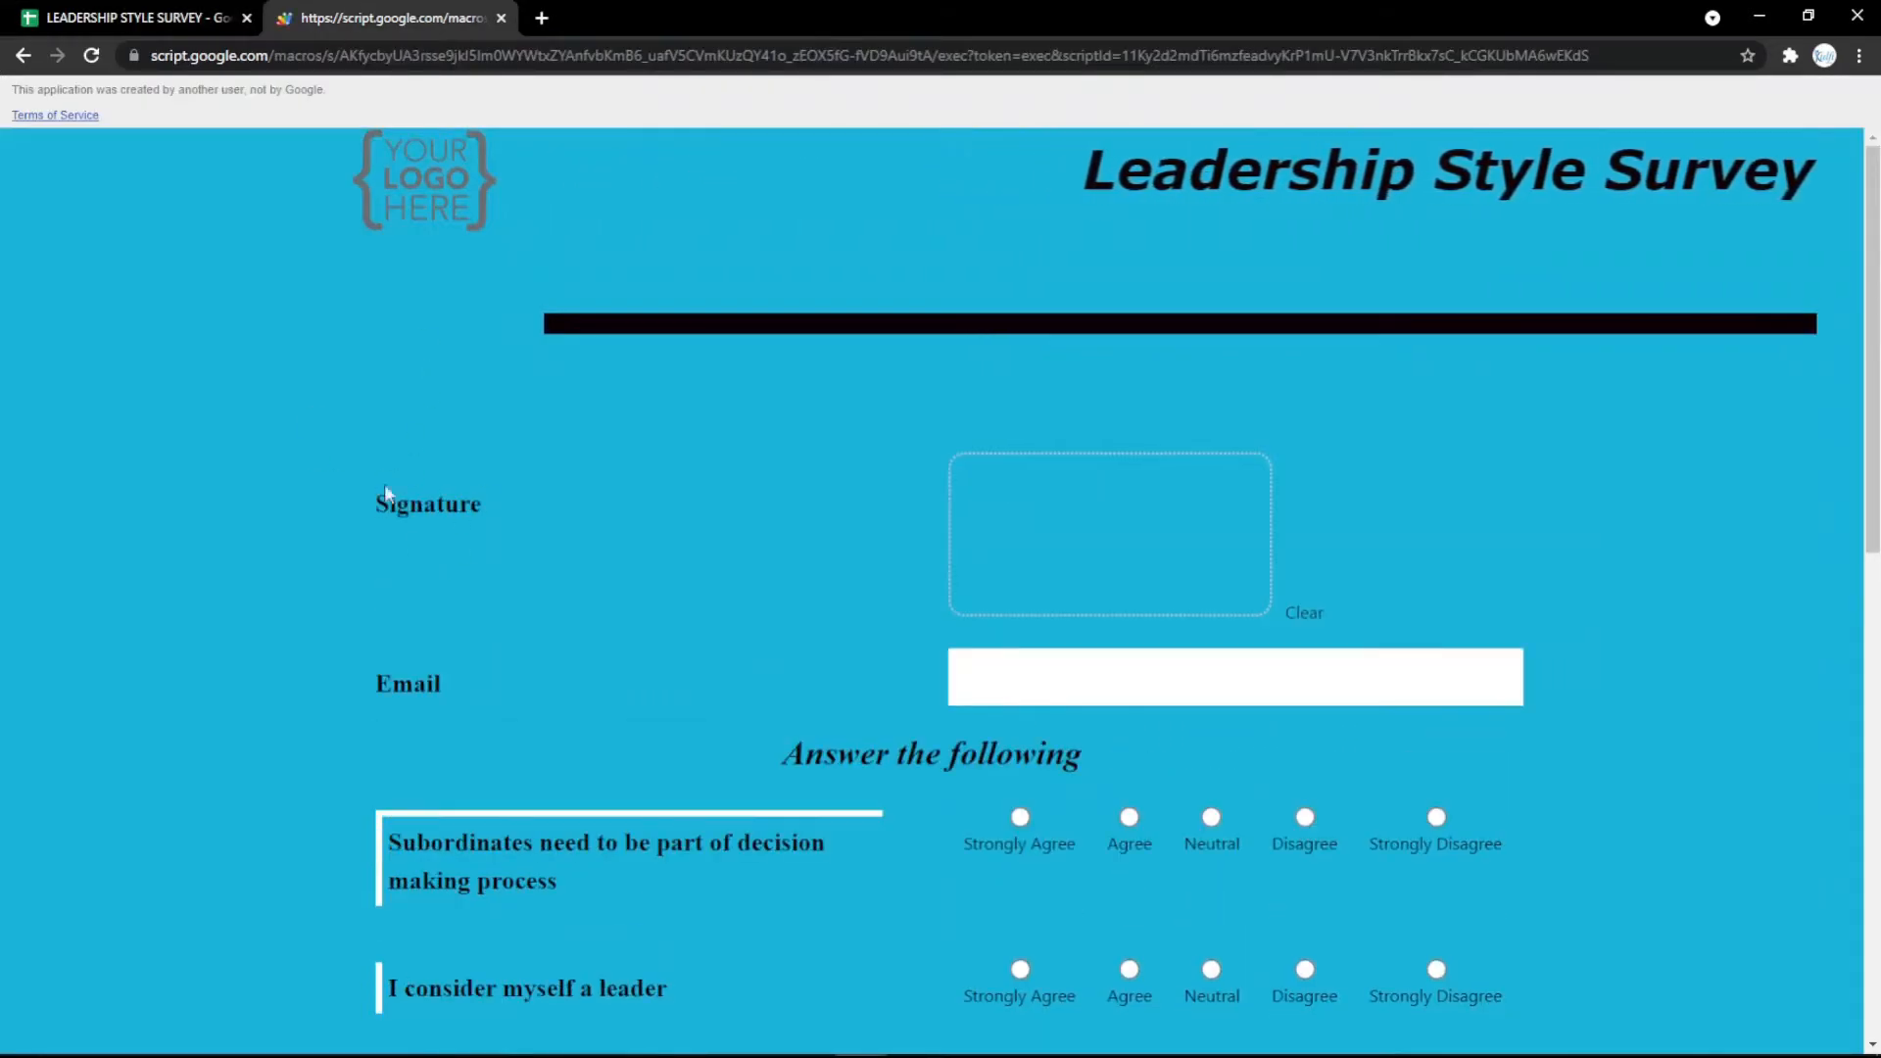
drag(991, 498, 1181, 556)
drag(1215, 530, 1244, 545)
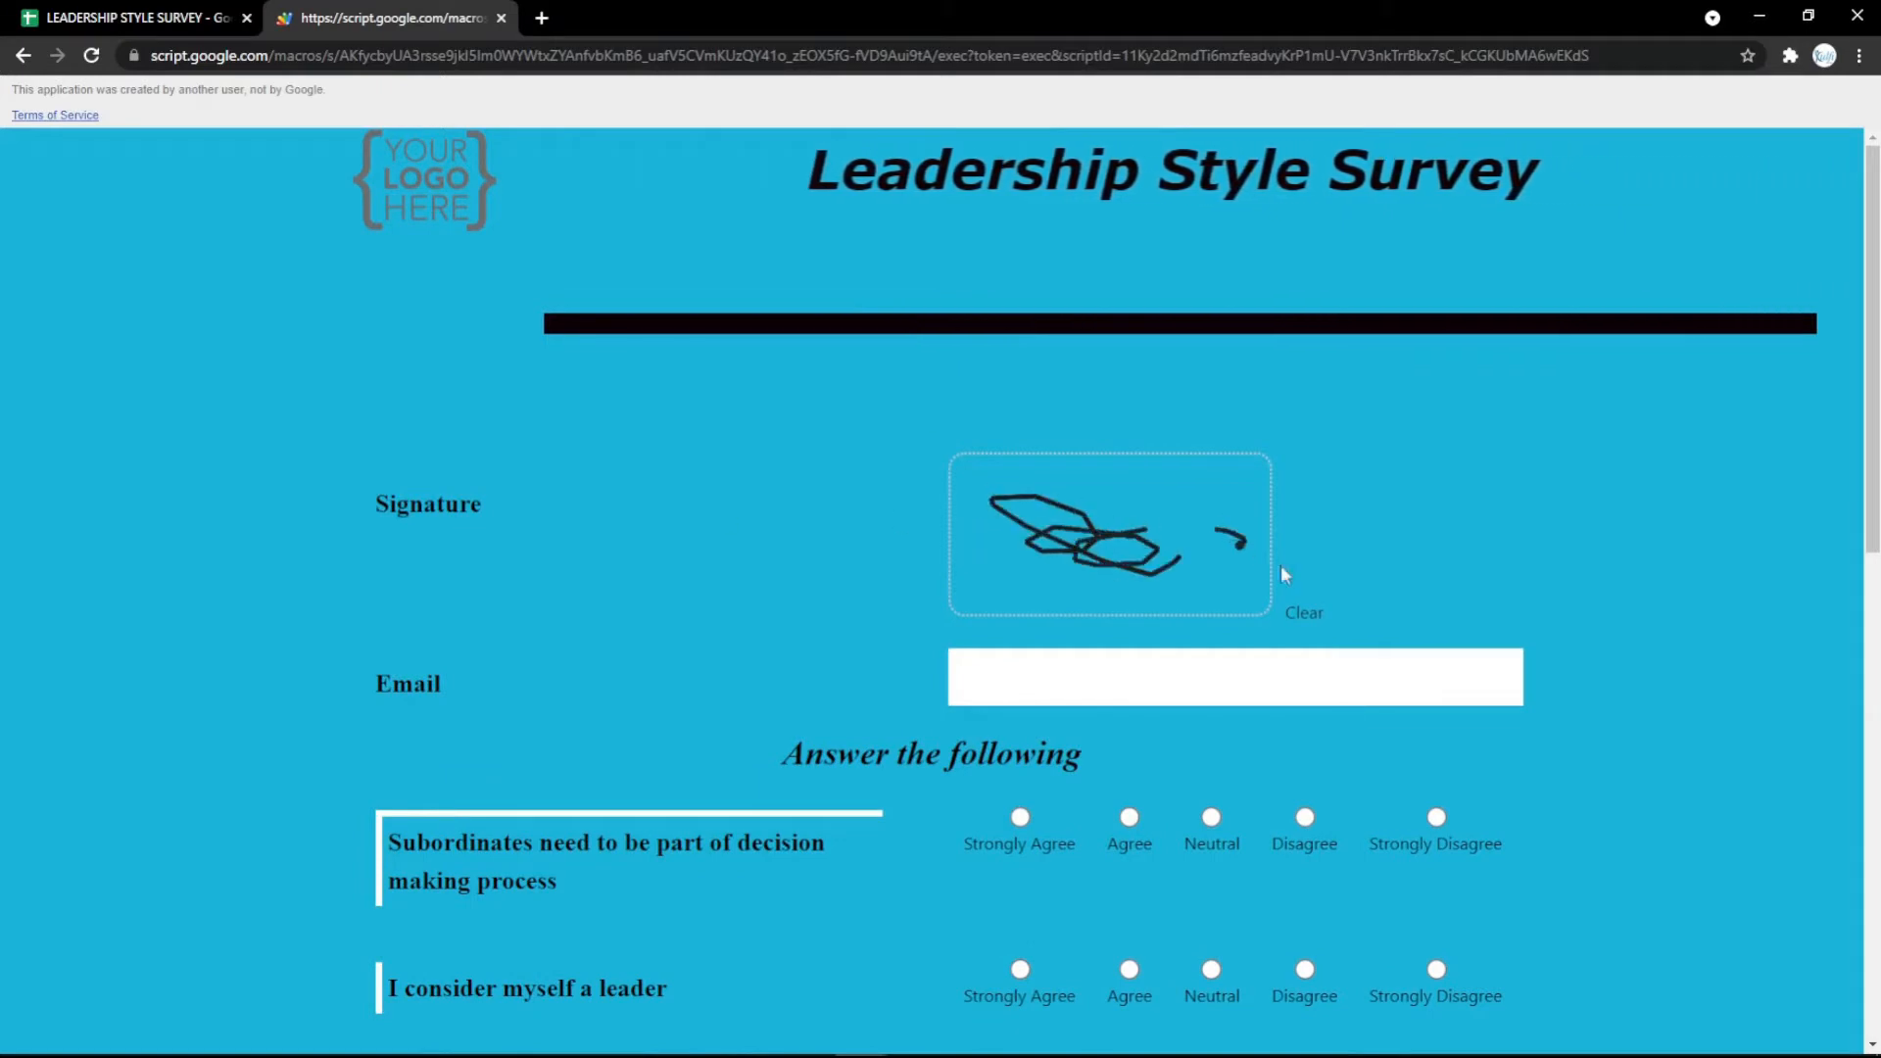
click(1304, 612)
mouse_move(1036, 537)
mouse_down()
mouse_move(1156, 566)
mouse_move(1238, 561)
mouse_up()
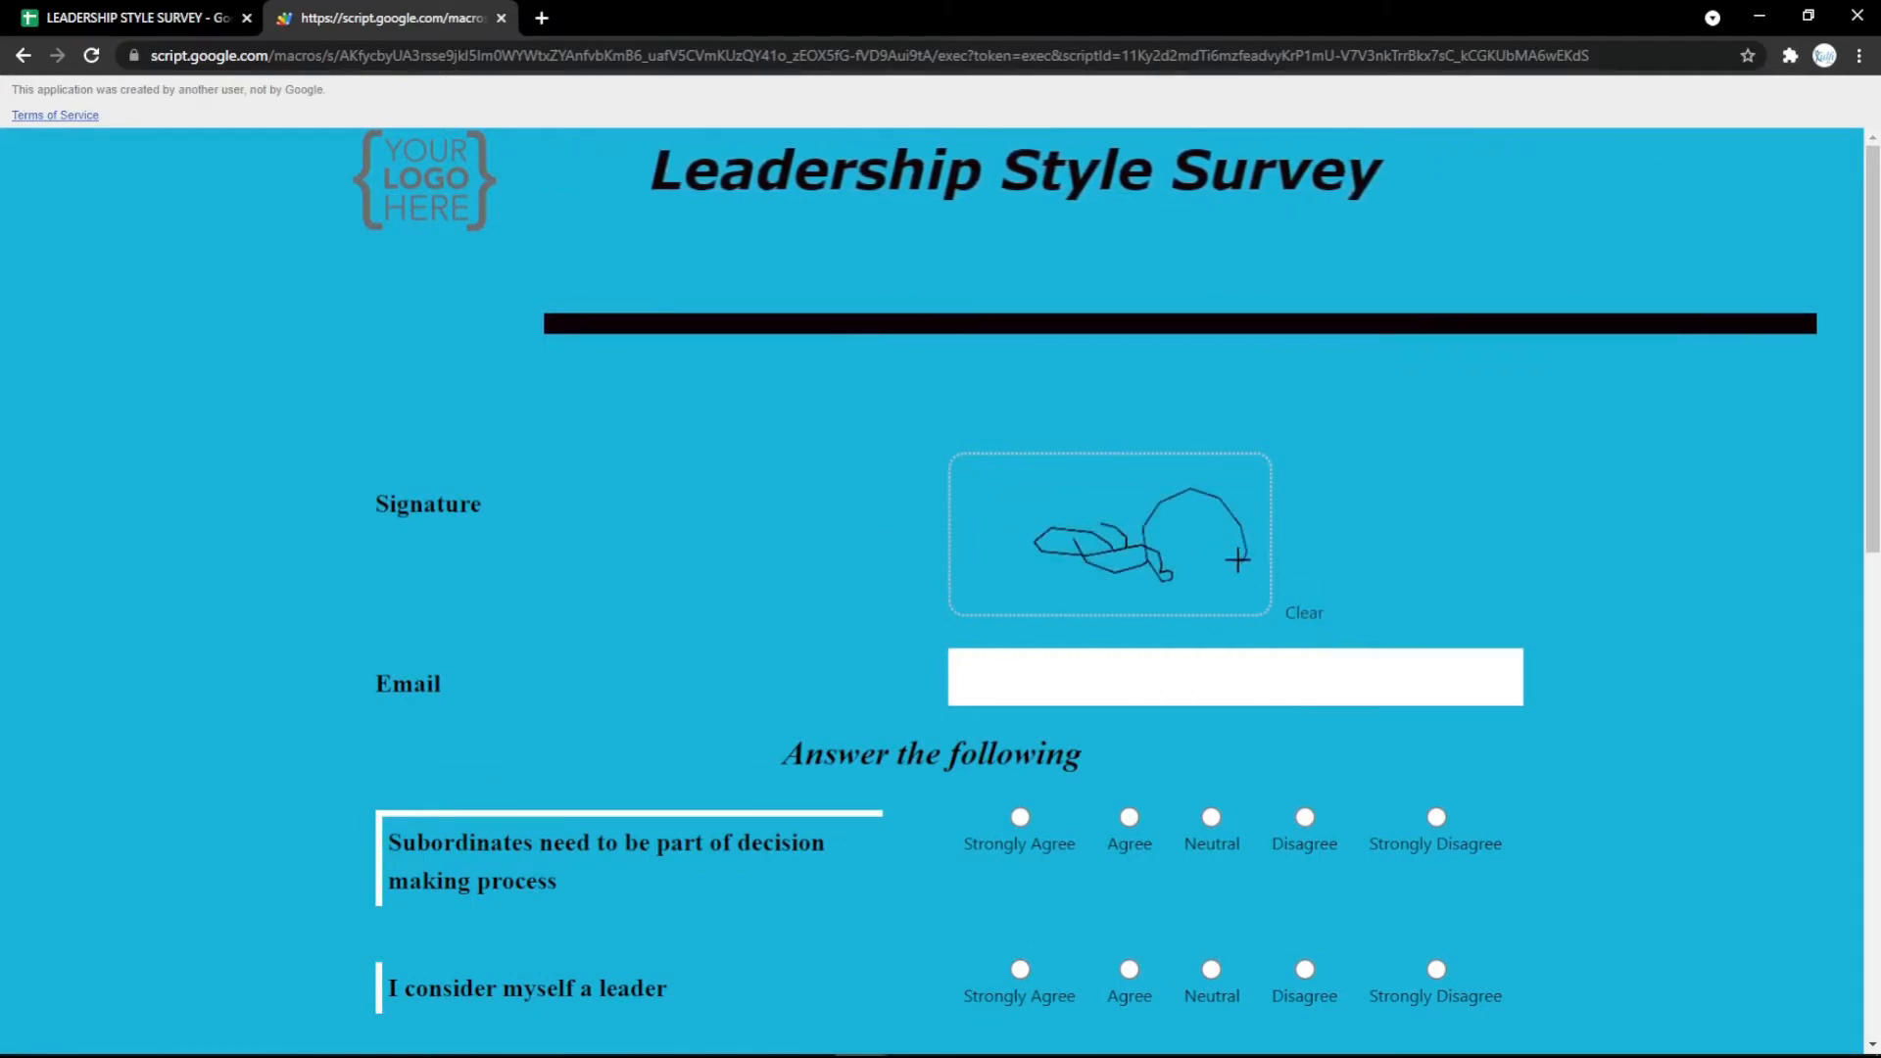
click(1304, 613)
Step: Return to the spreadsheet and set the row 3 question type to Rich HTML
click(178, 14)
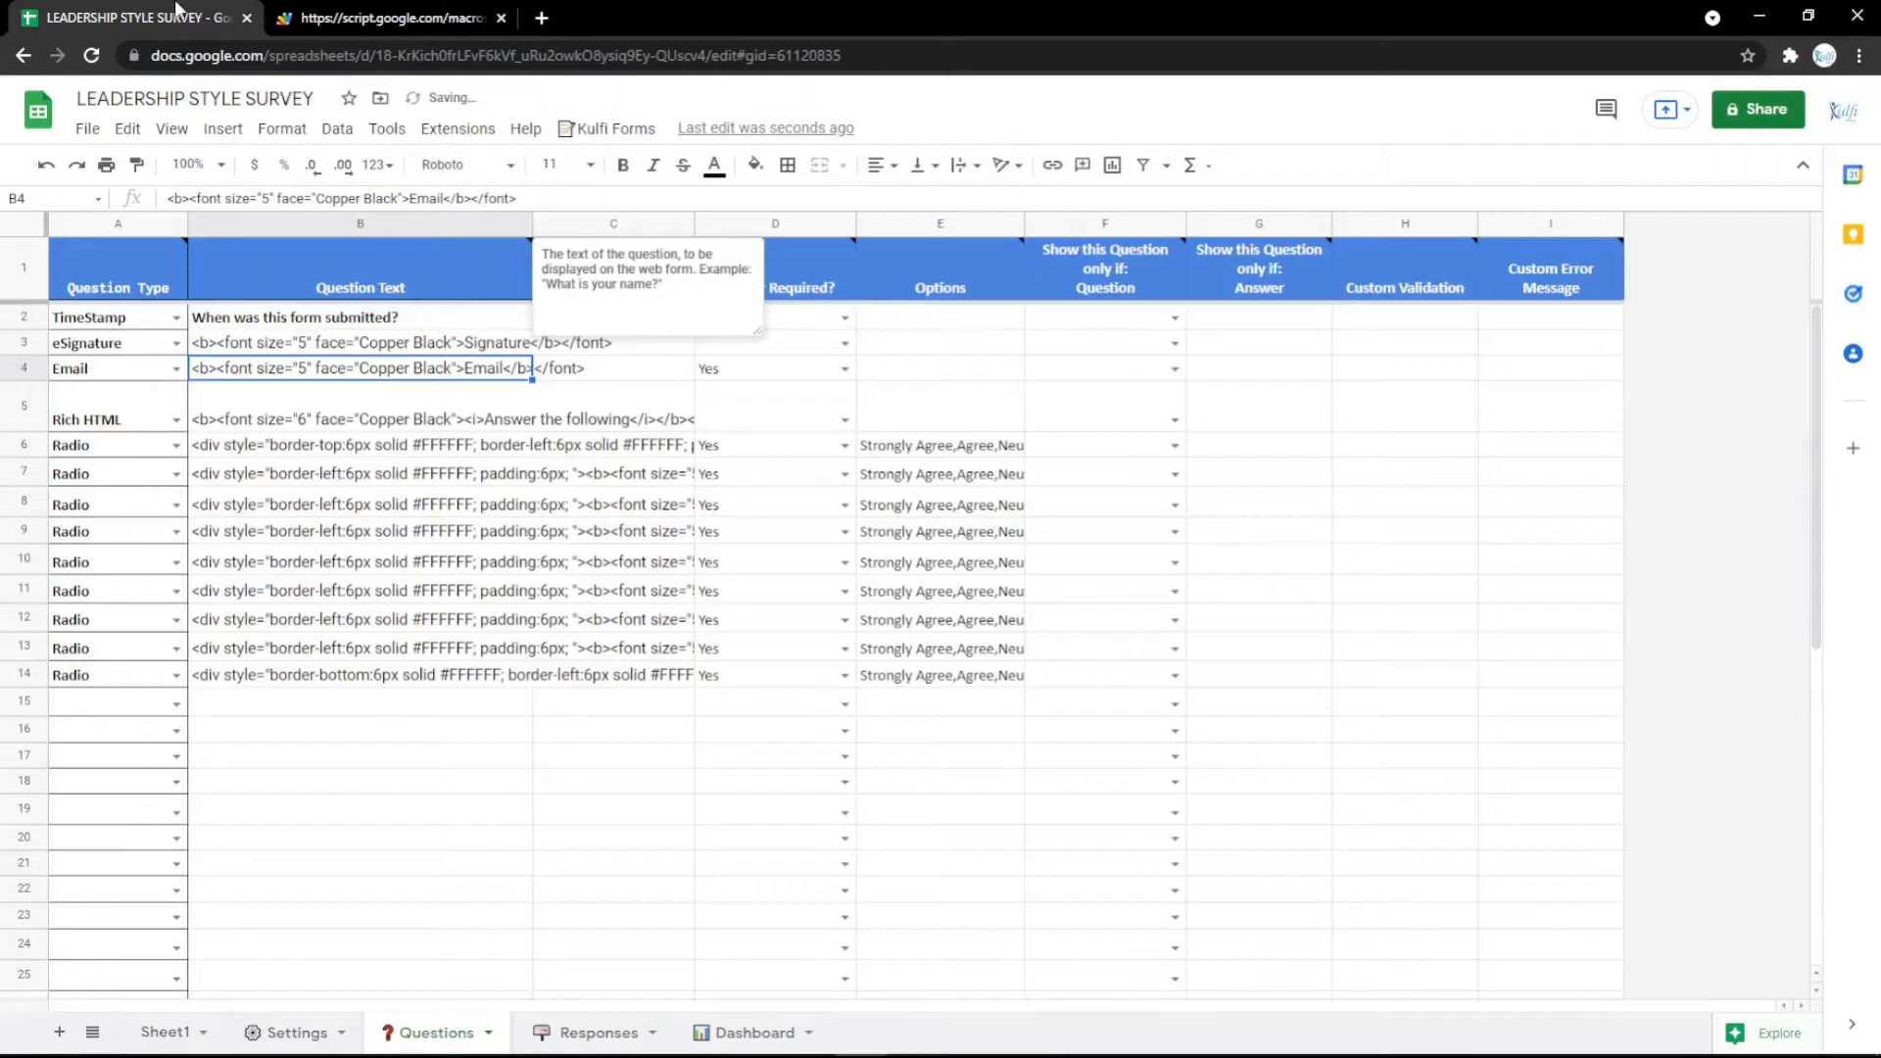
click(177, 344)
click(152, 704)
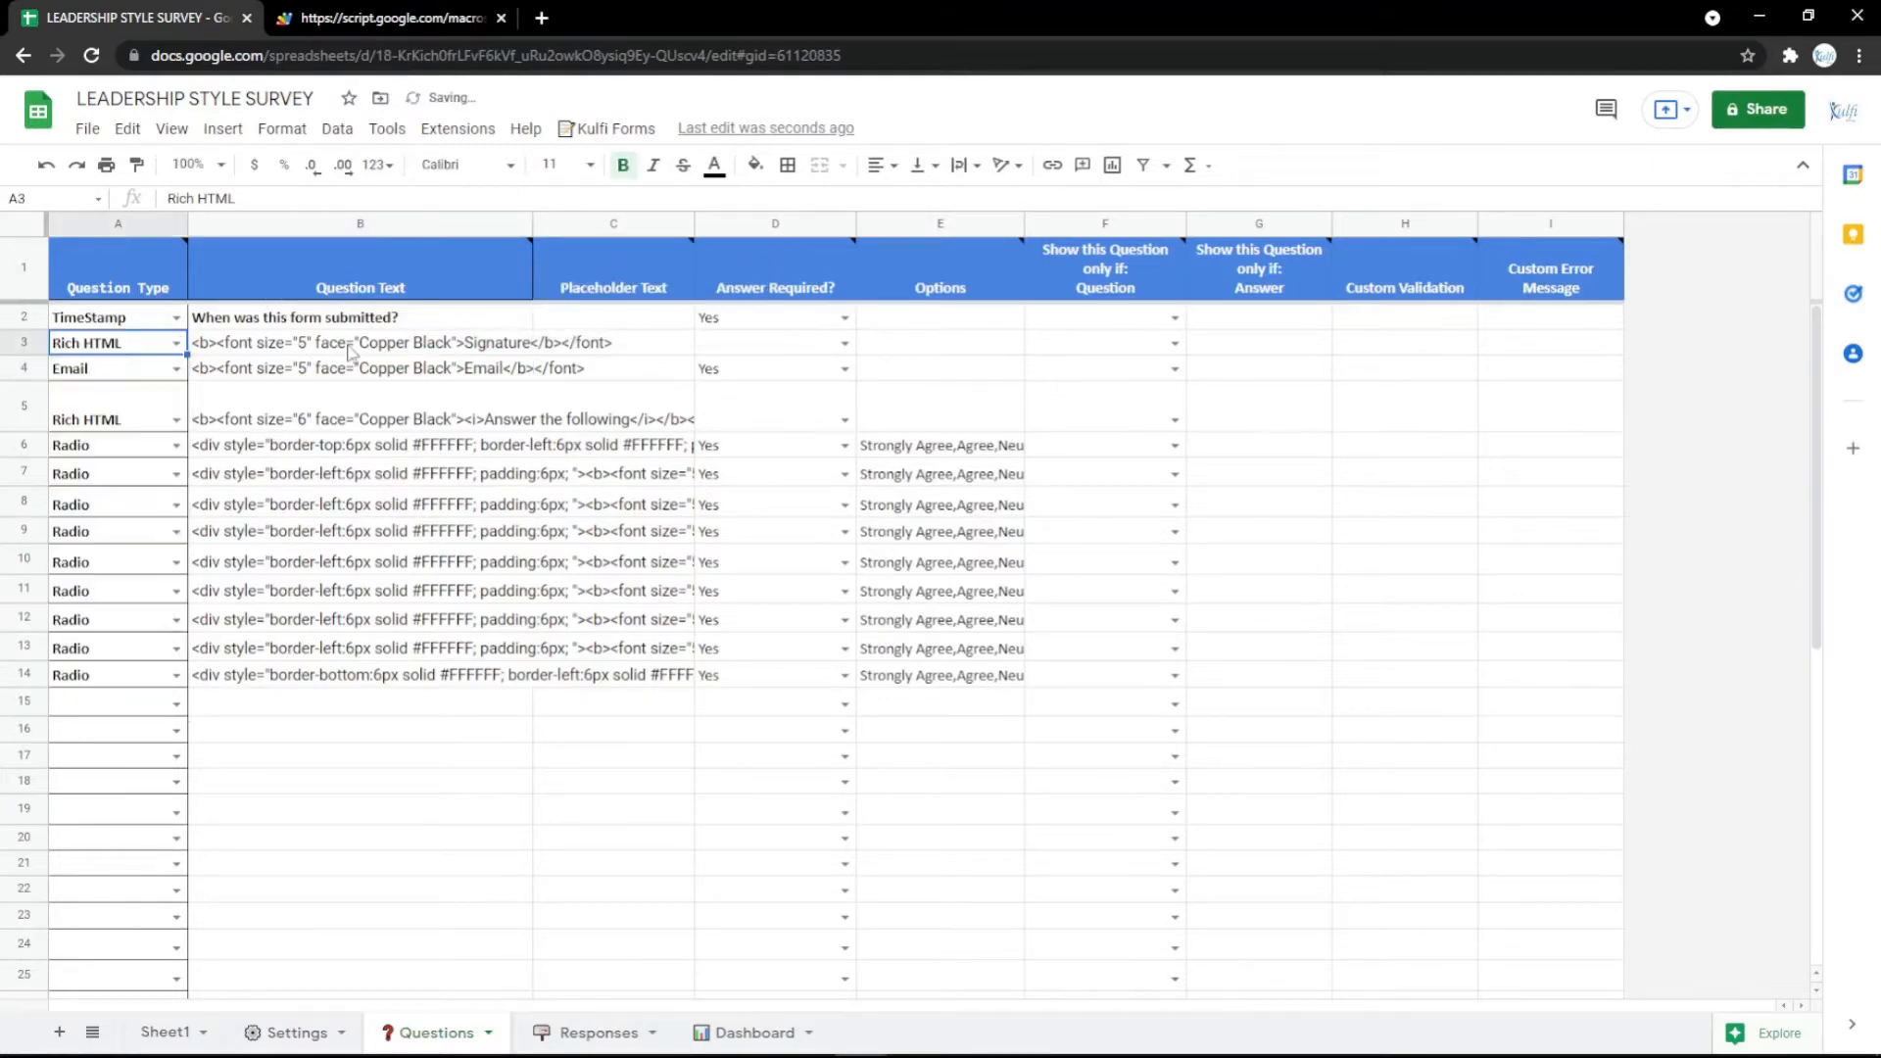
Step: Open Google Maps in a new browser tab and copy the embed HTML for the Google Indonesia location
click(541, 17)
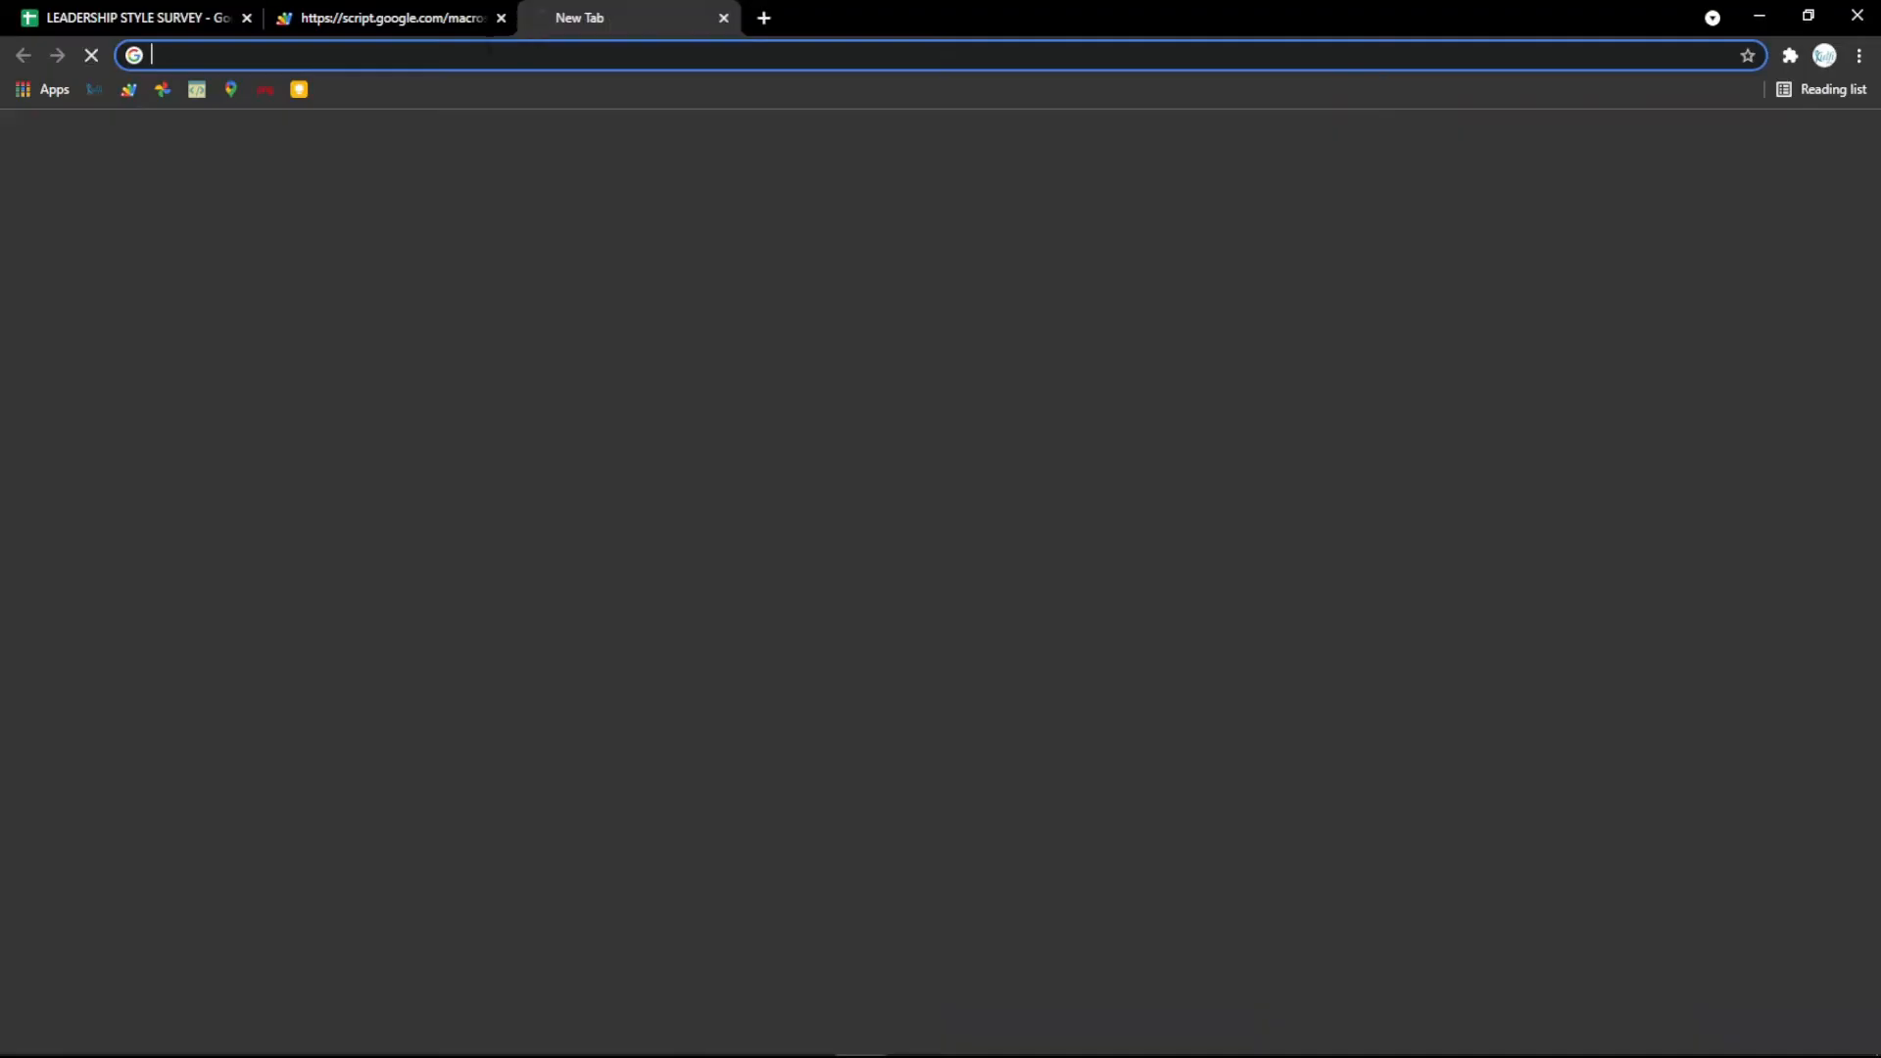
click(231, 92)
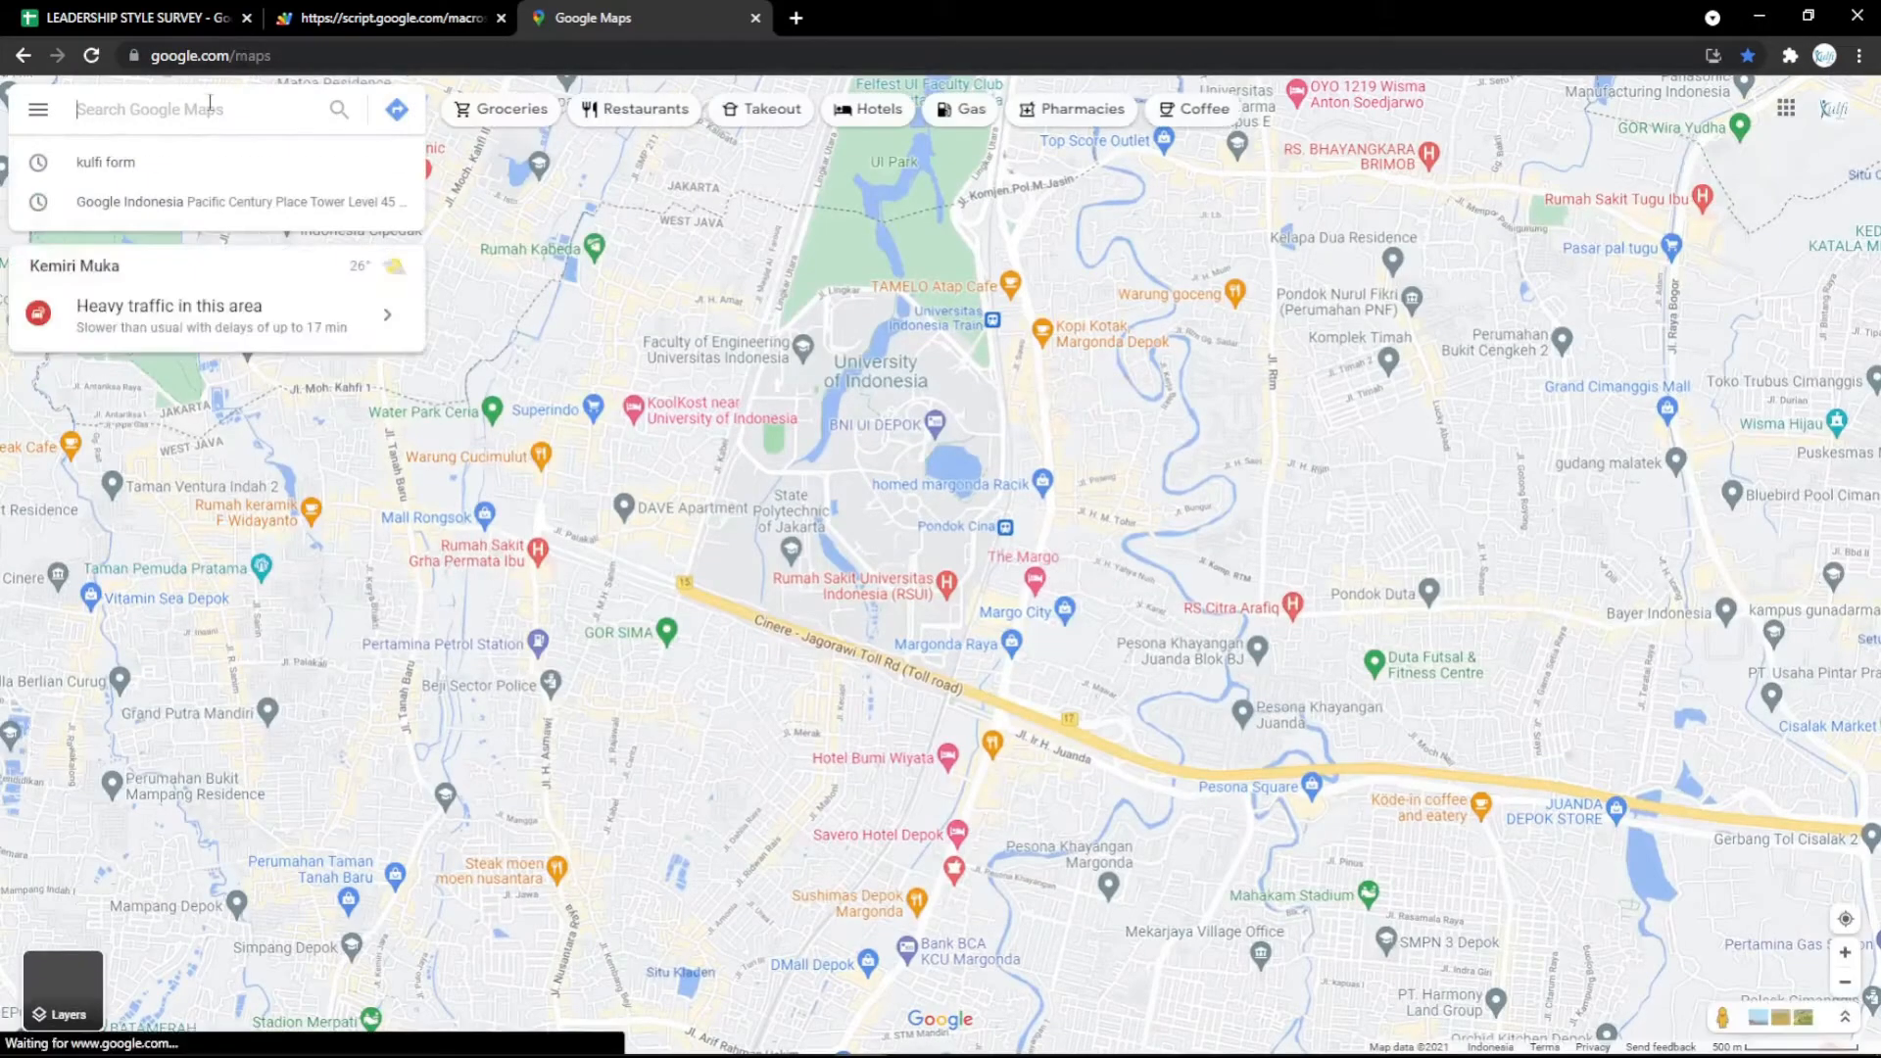
click(171, 205)
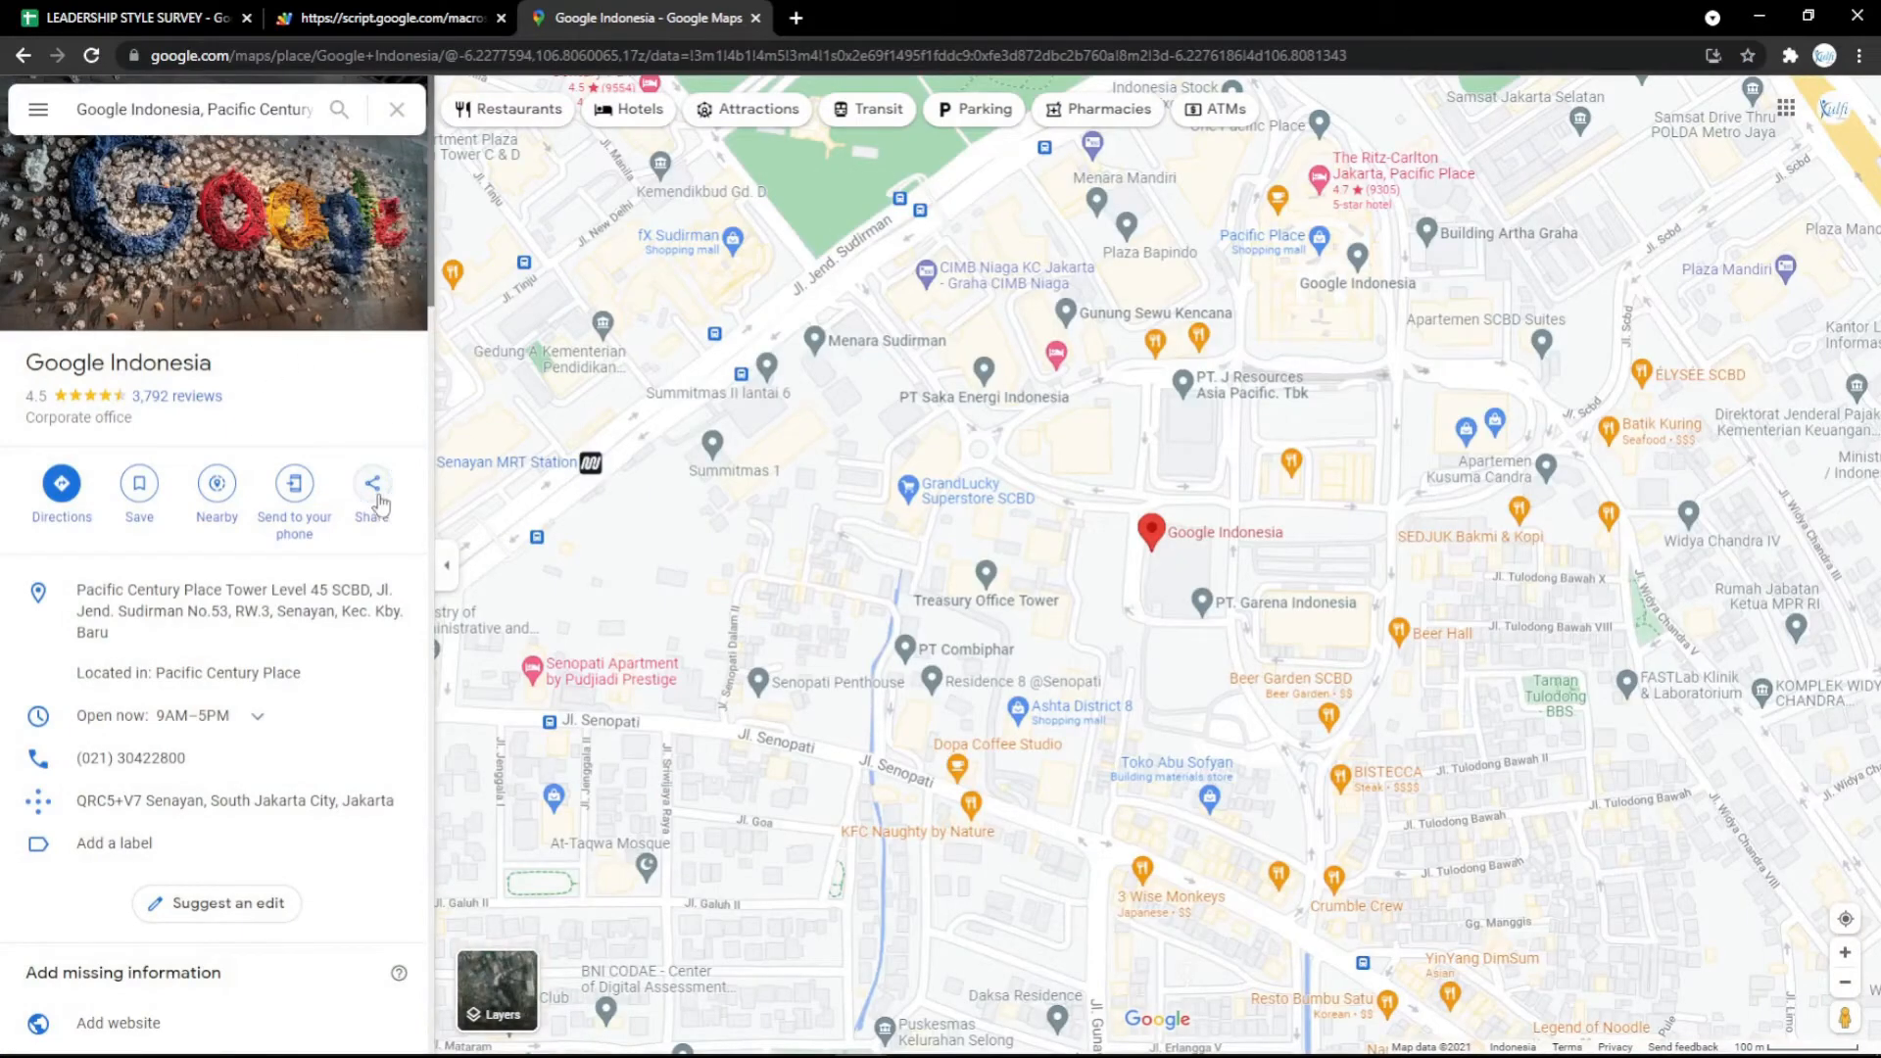
click(373, 490)
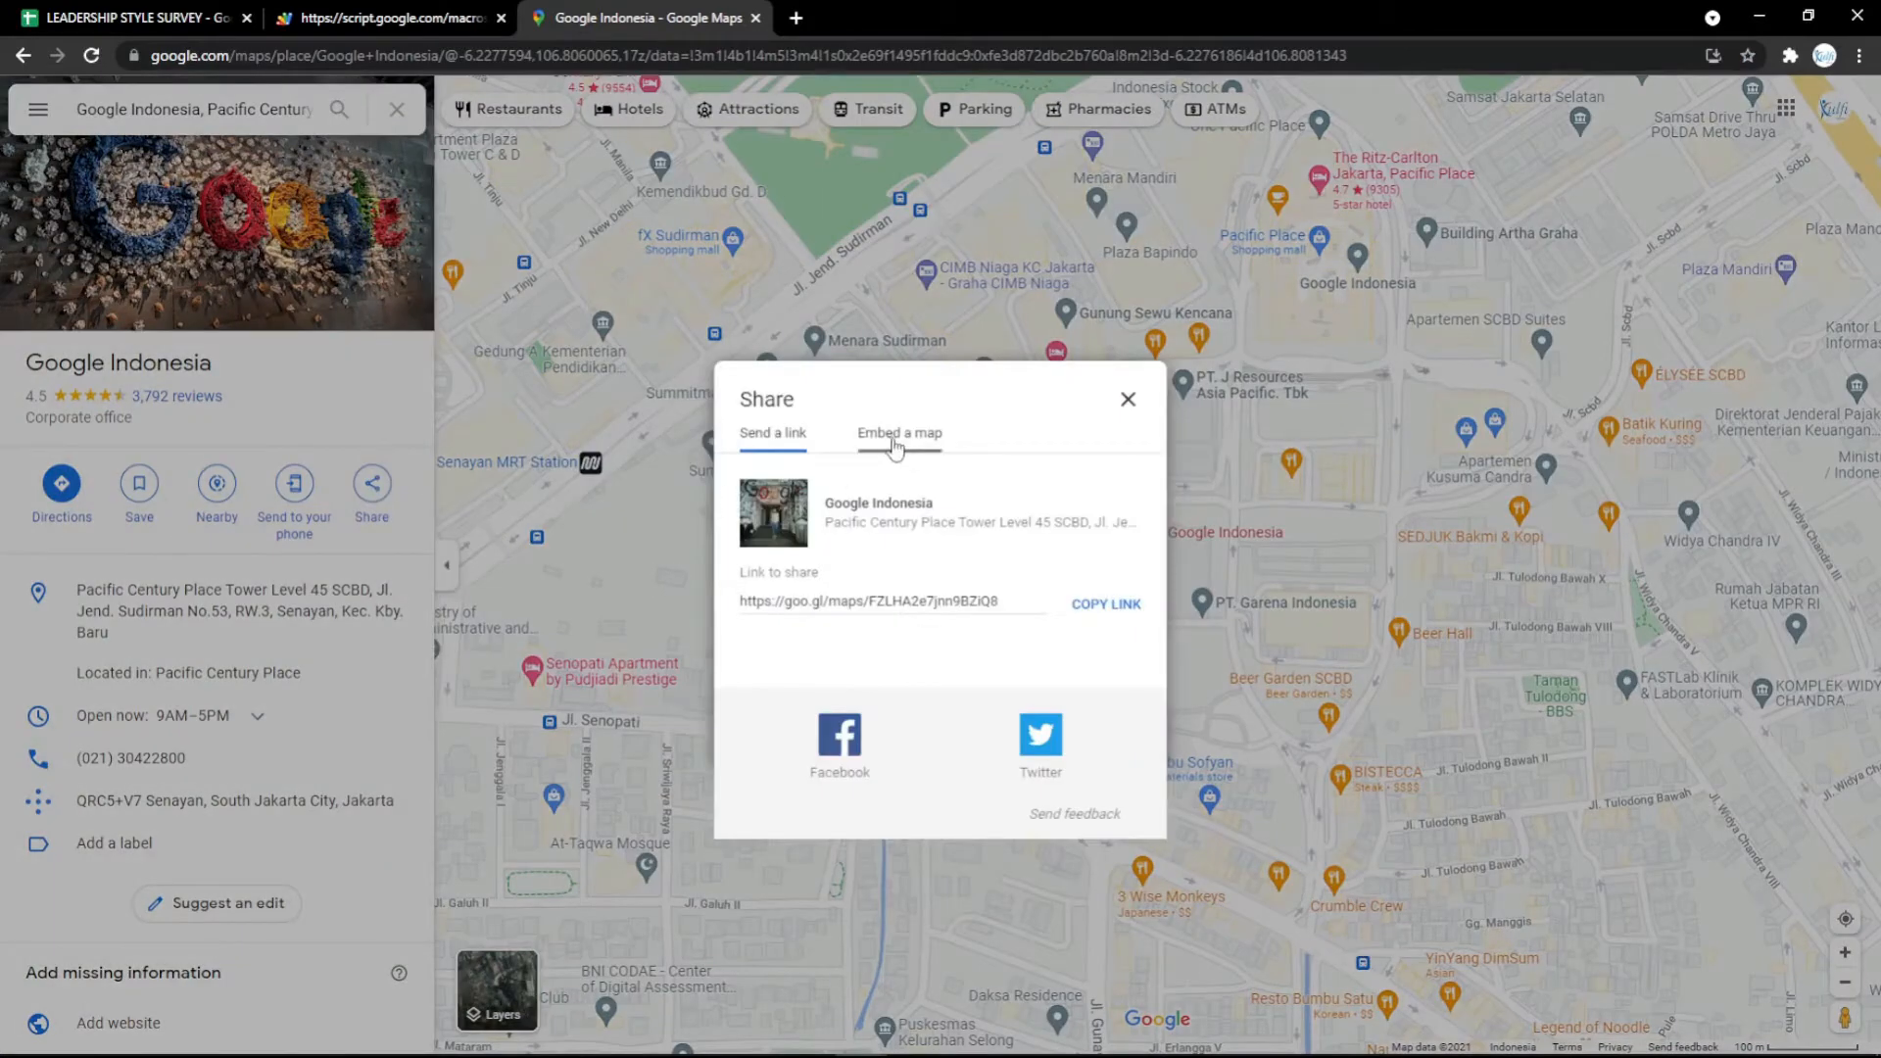
click(895, 441)
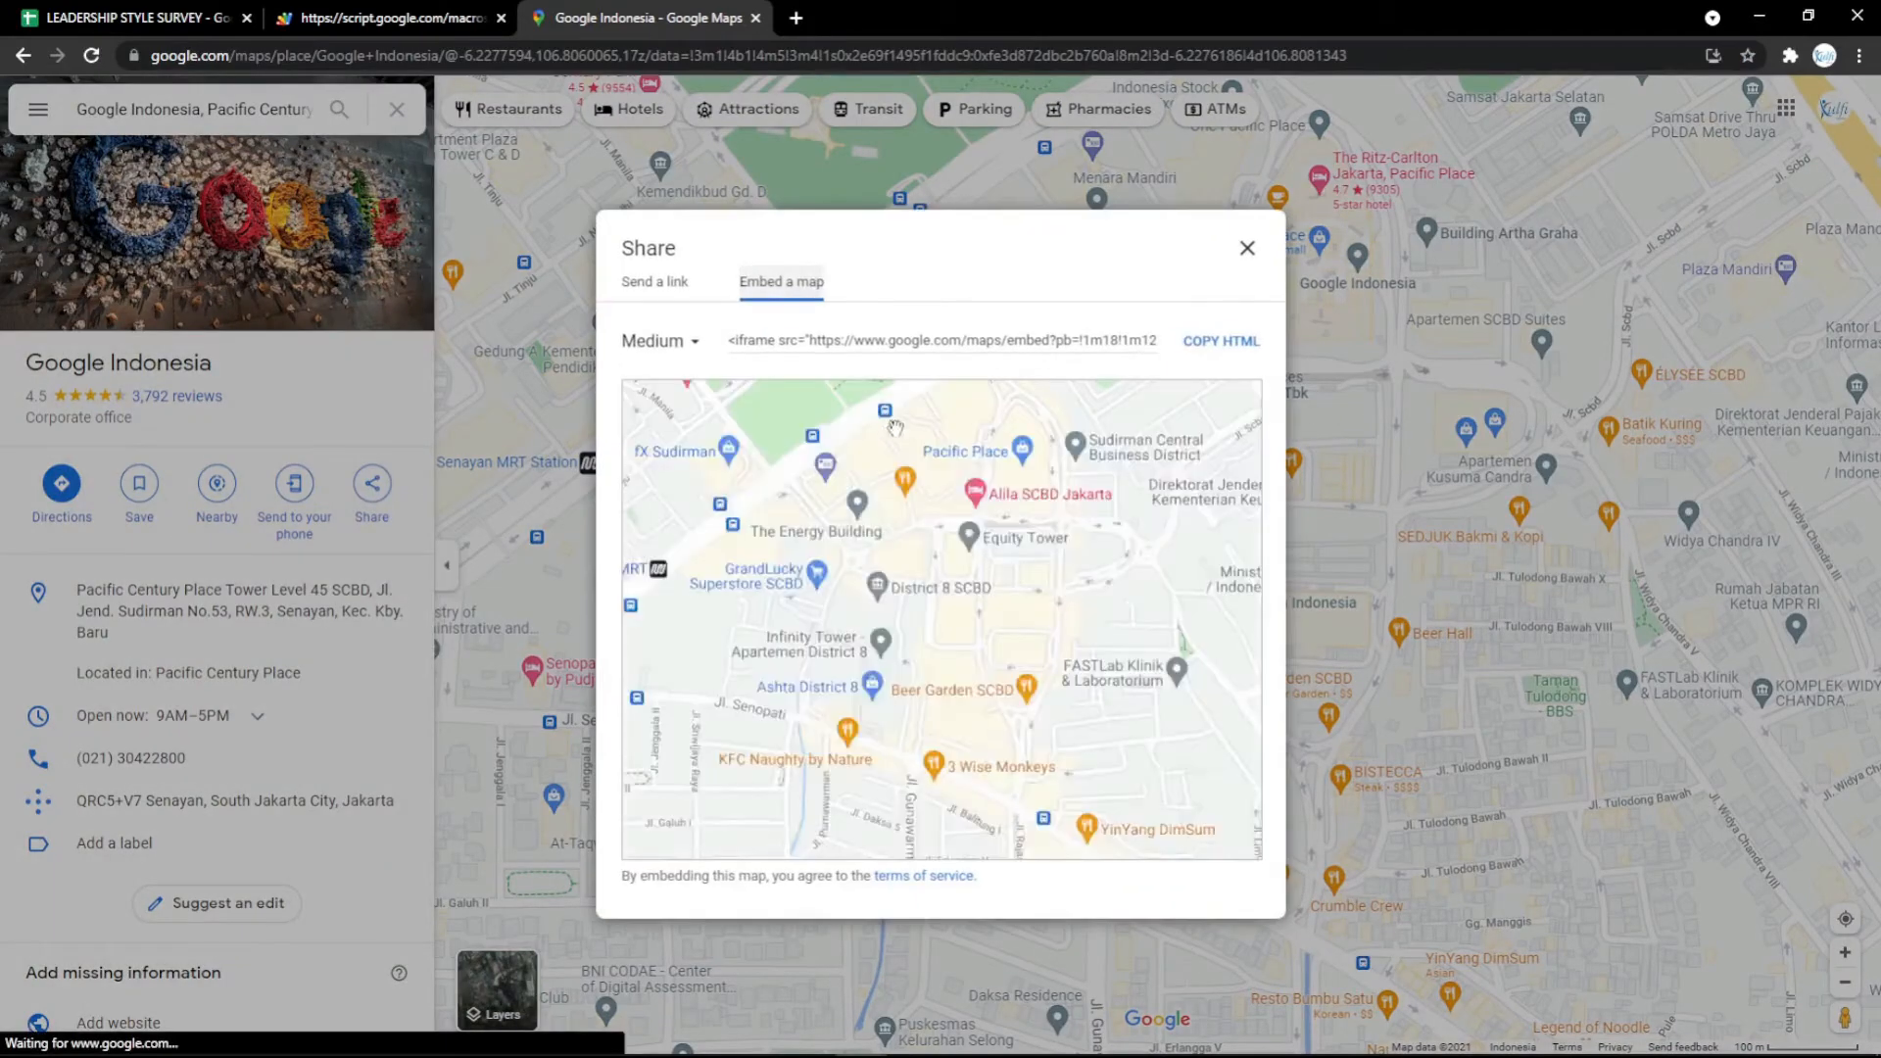
click(1205, 345)
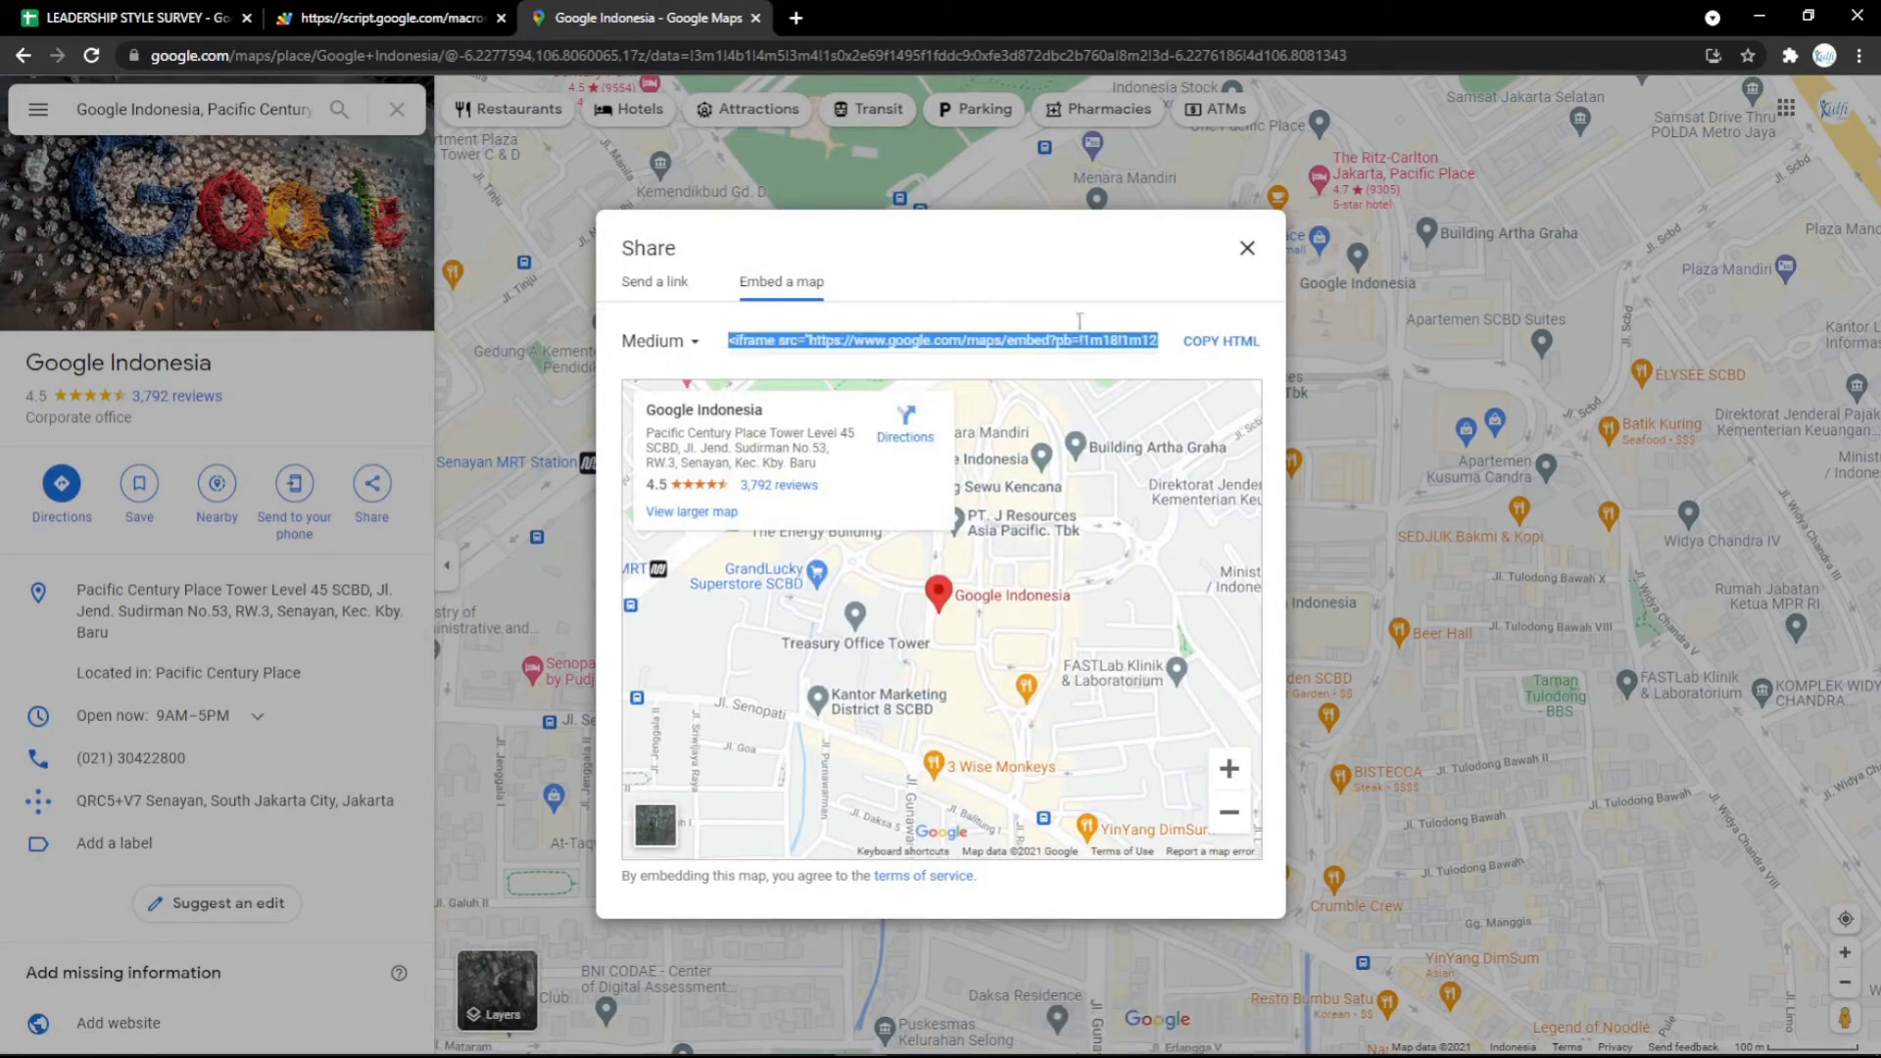
Step: Replace the row 3 question text with the copied map embed code and check the map on the live form
click(176, 18)
click(349, 351)
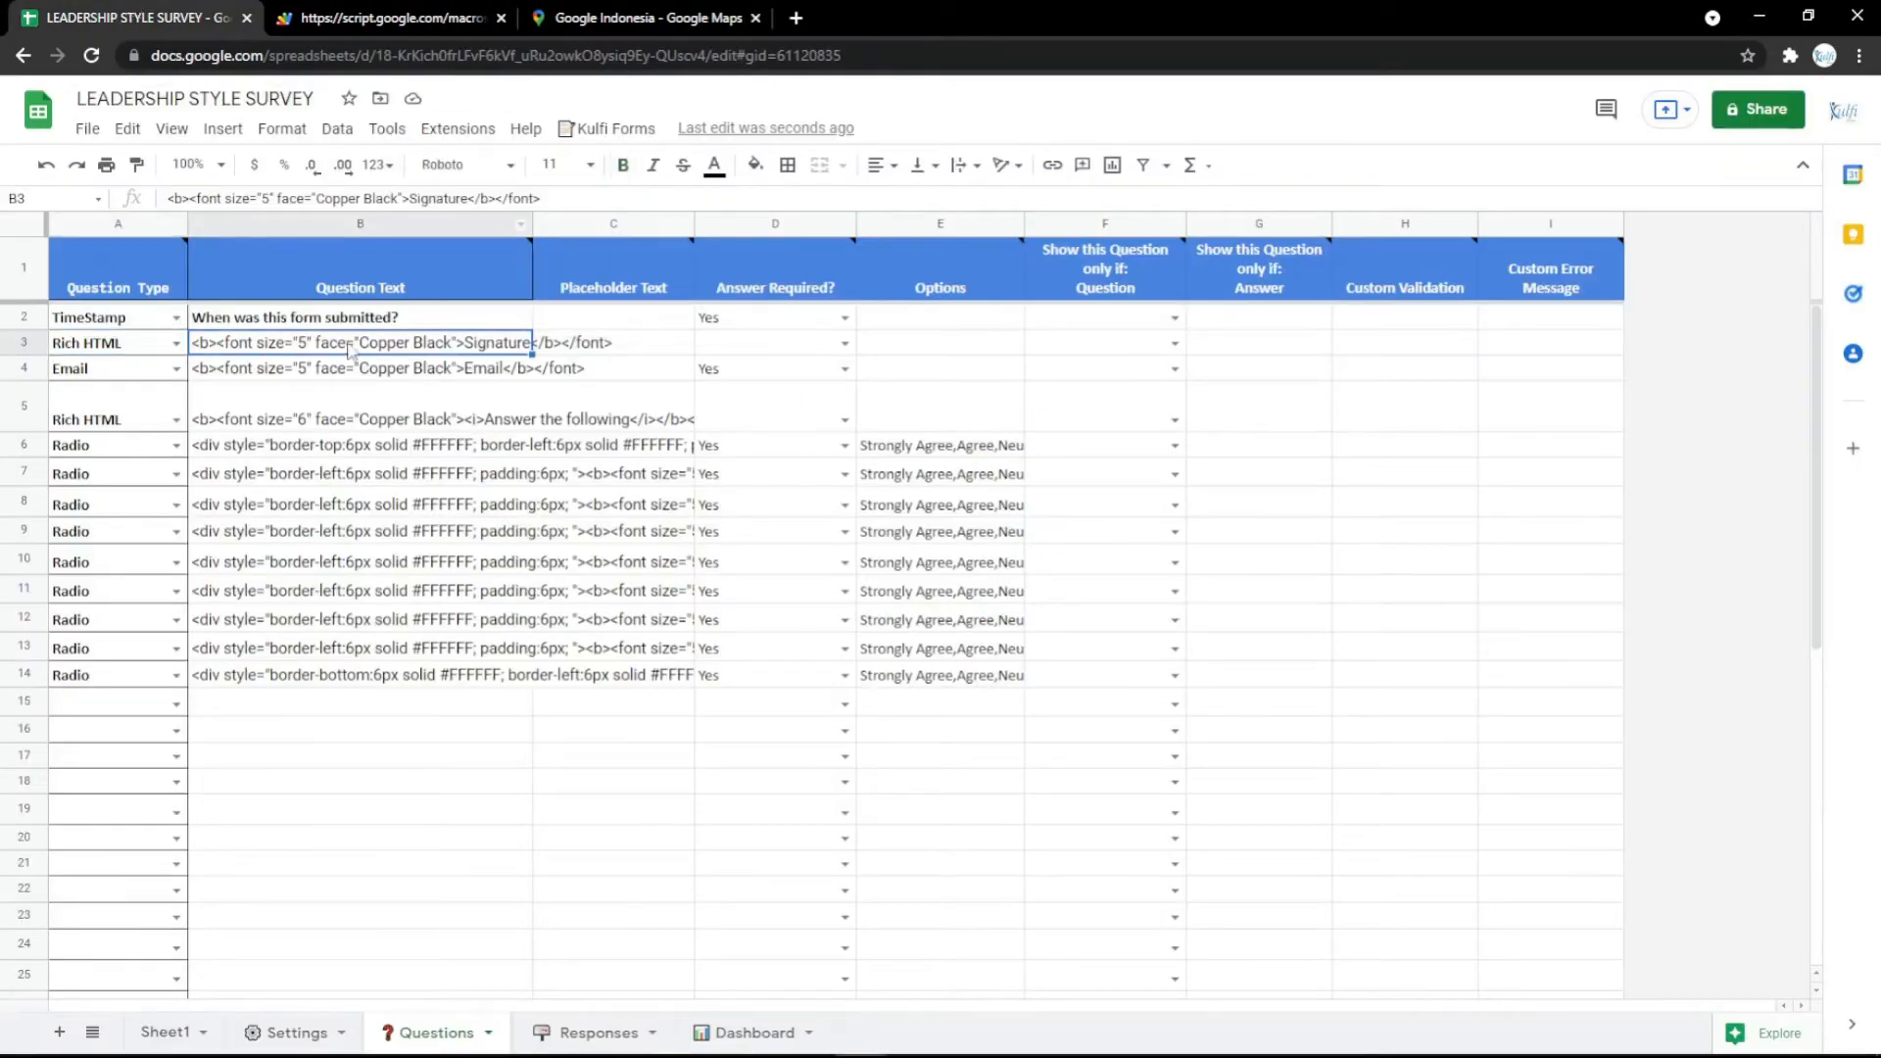
key(ctrl+v)
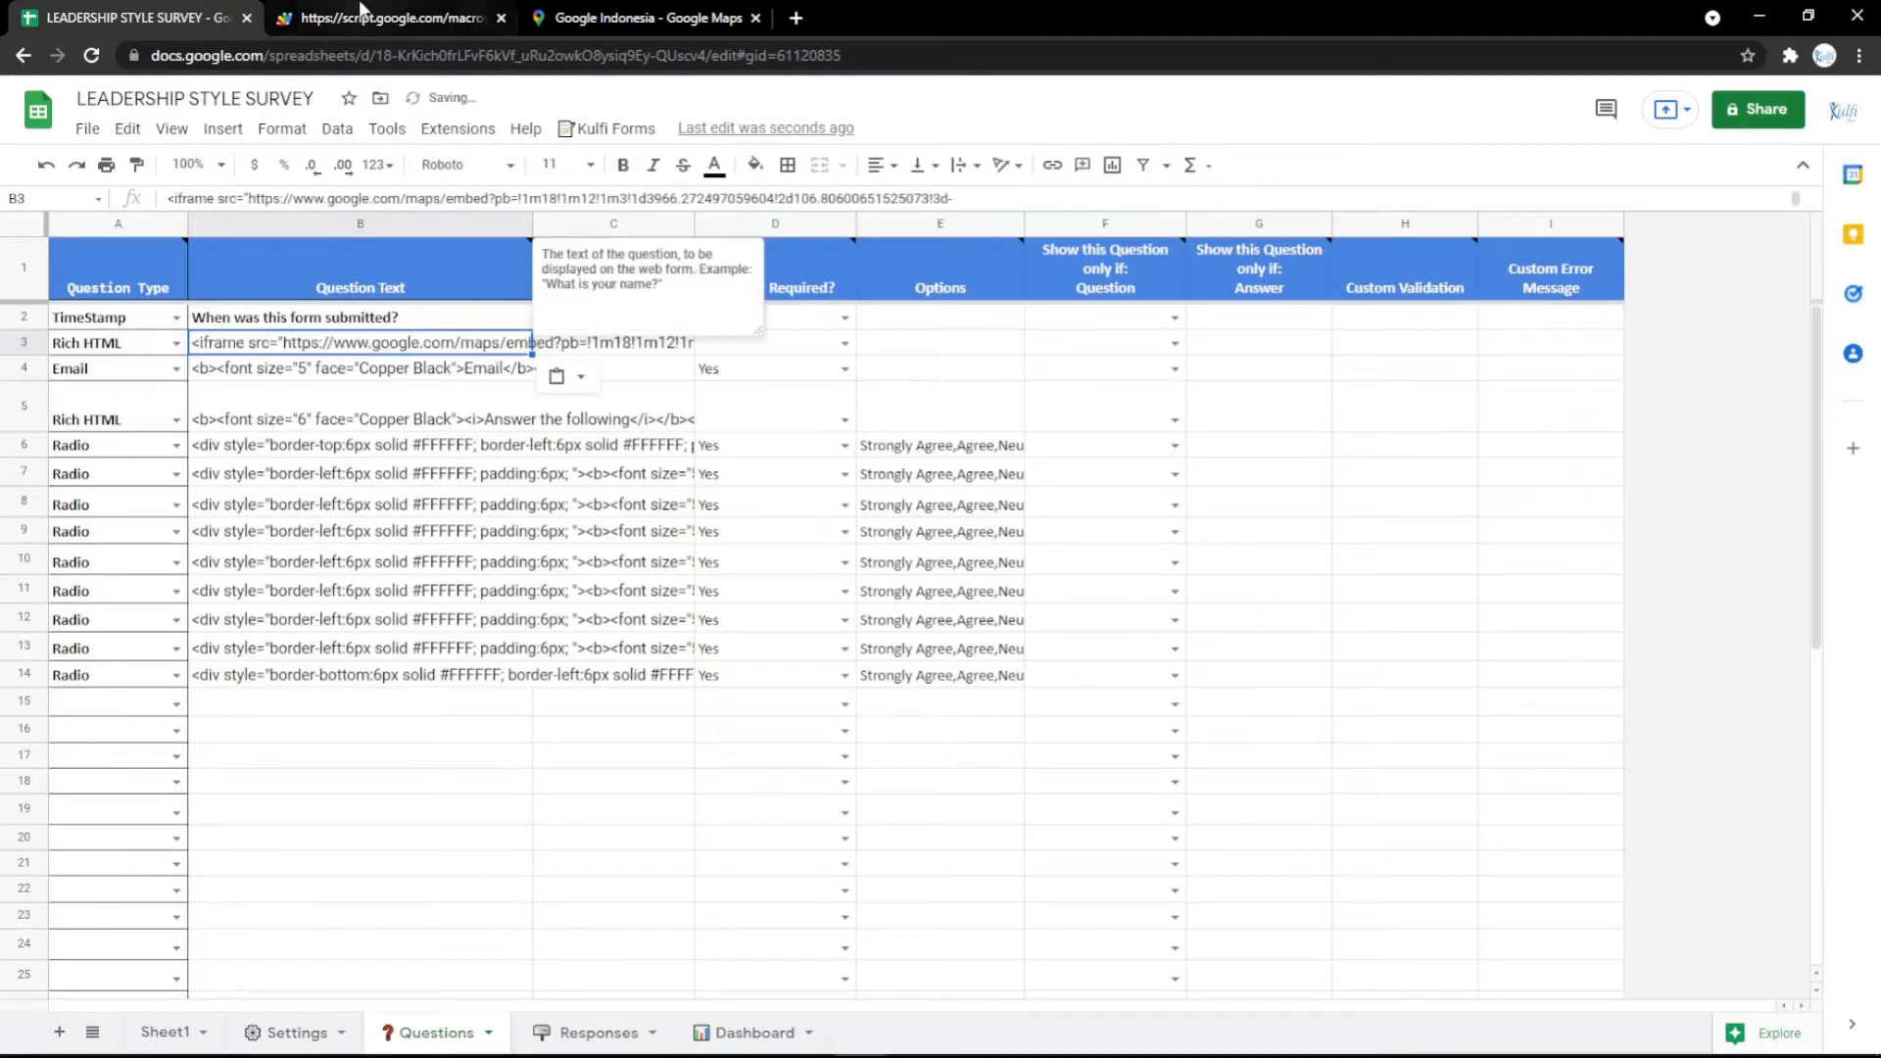
click(392, 18)
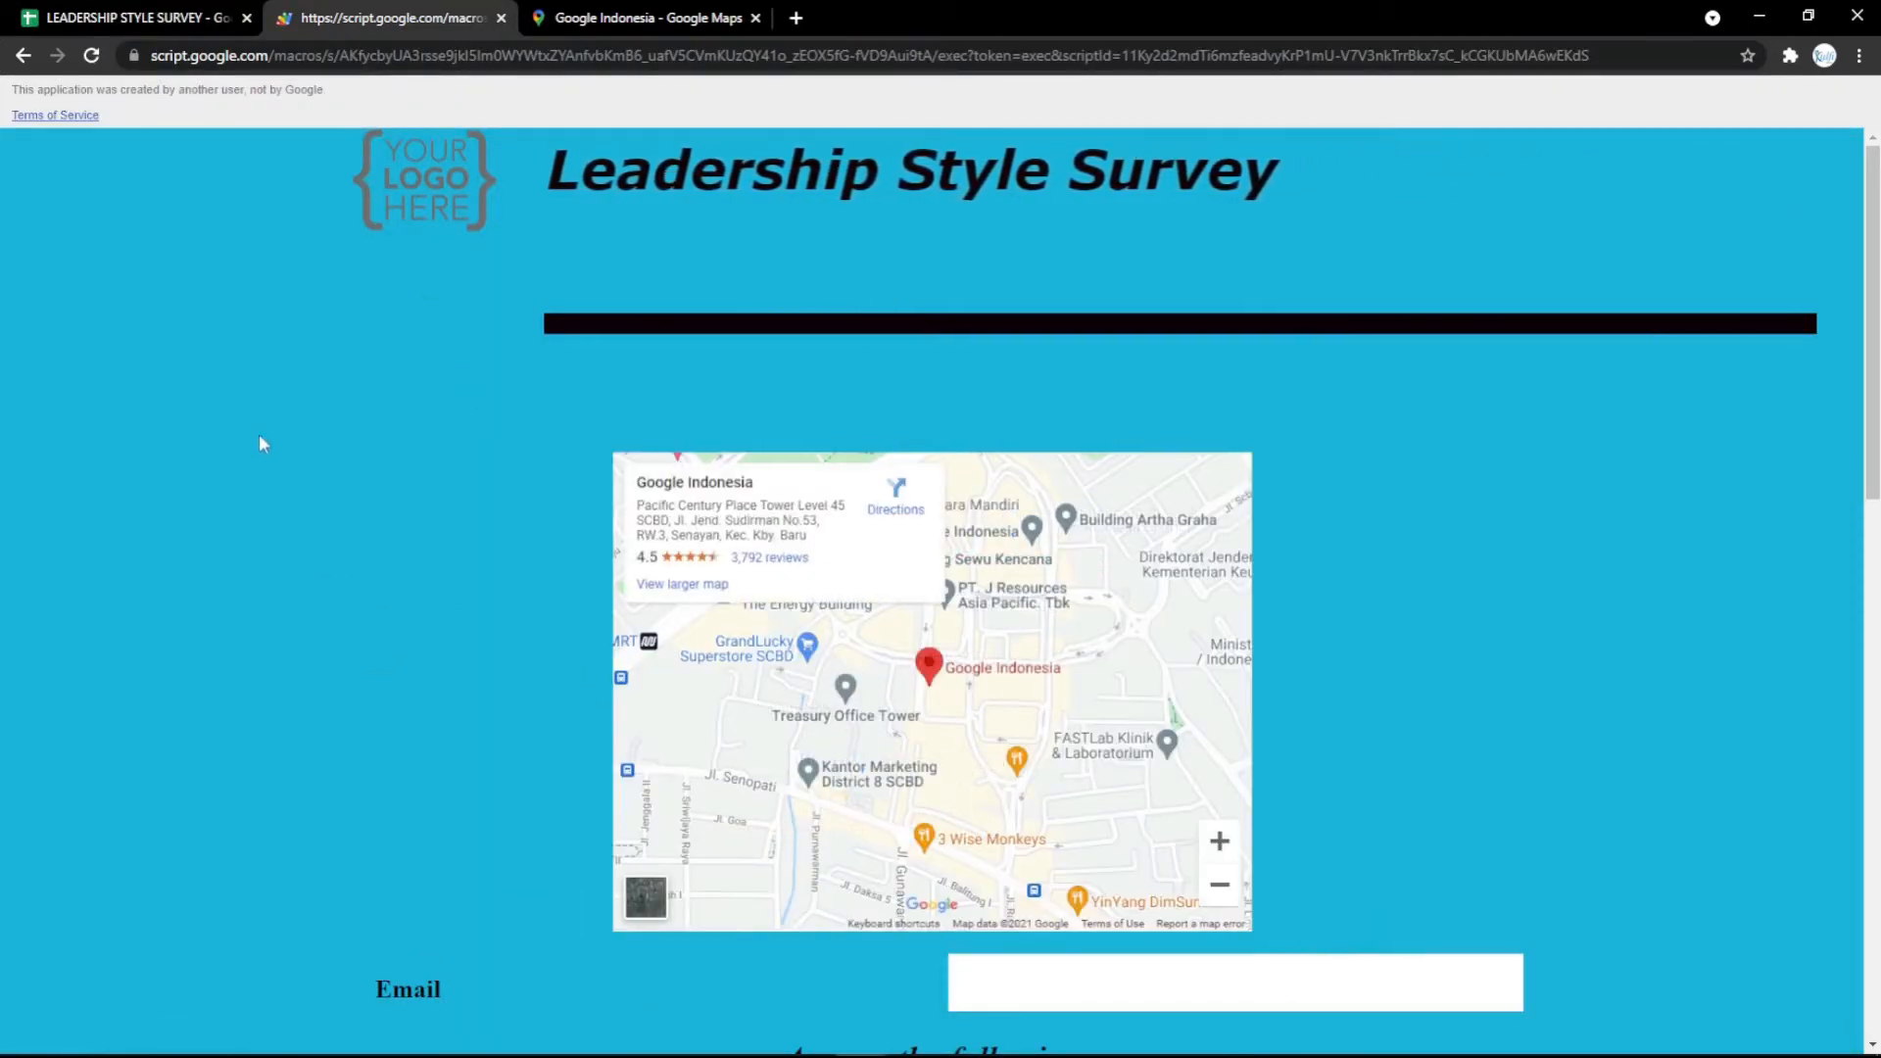
Step: Delete the Rich HTML map question in row 3 of the Questions sheet and check the live survey form
click(172, 14)
click(24, 342)
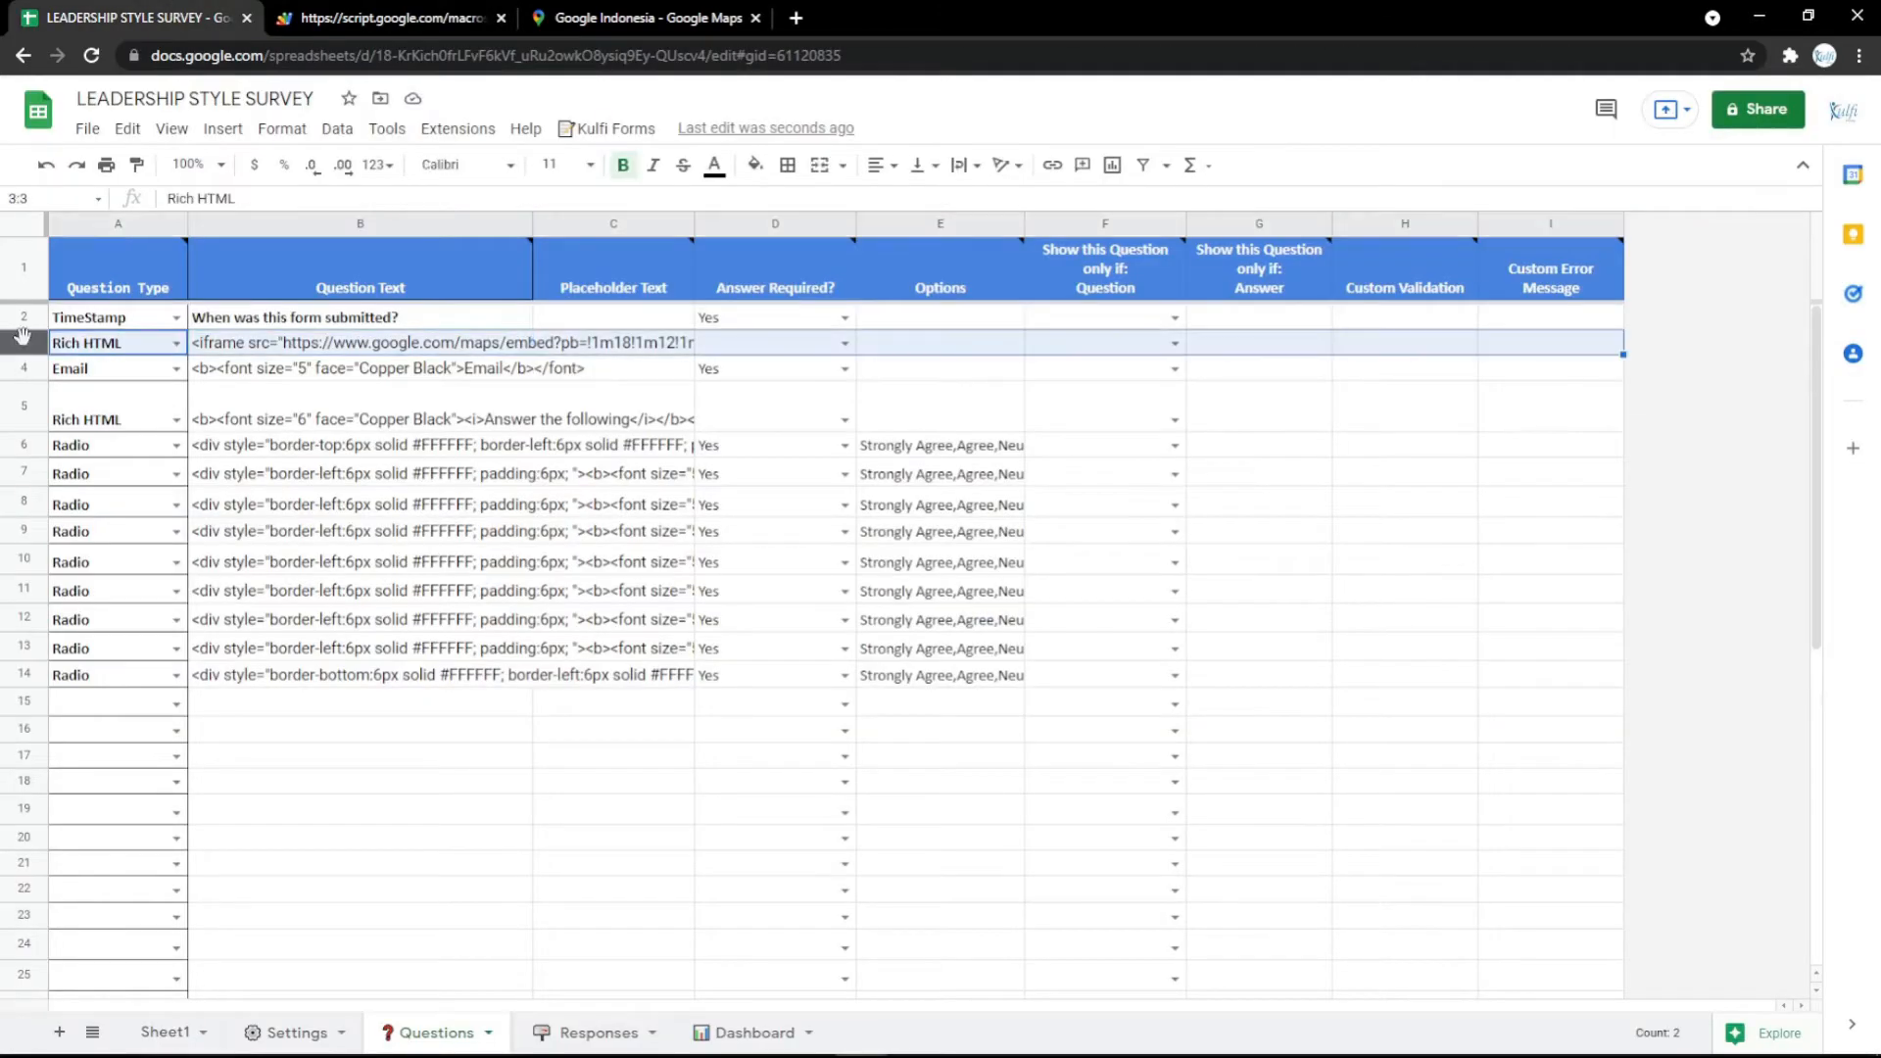
right_click(23, 342)
click(392, 17)
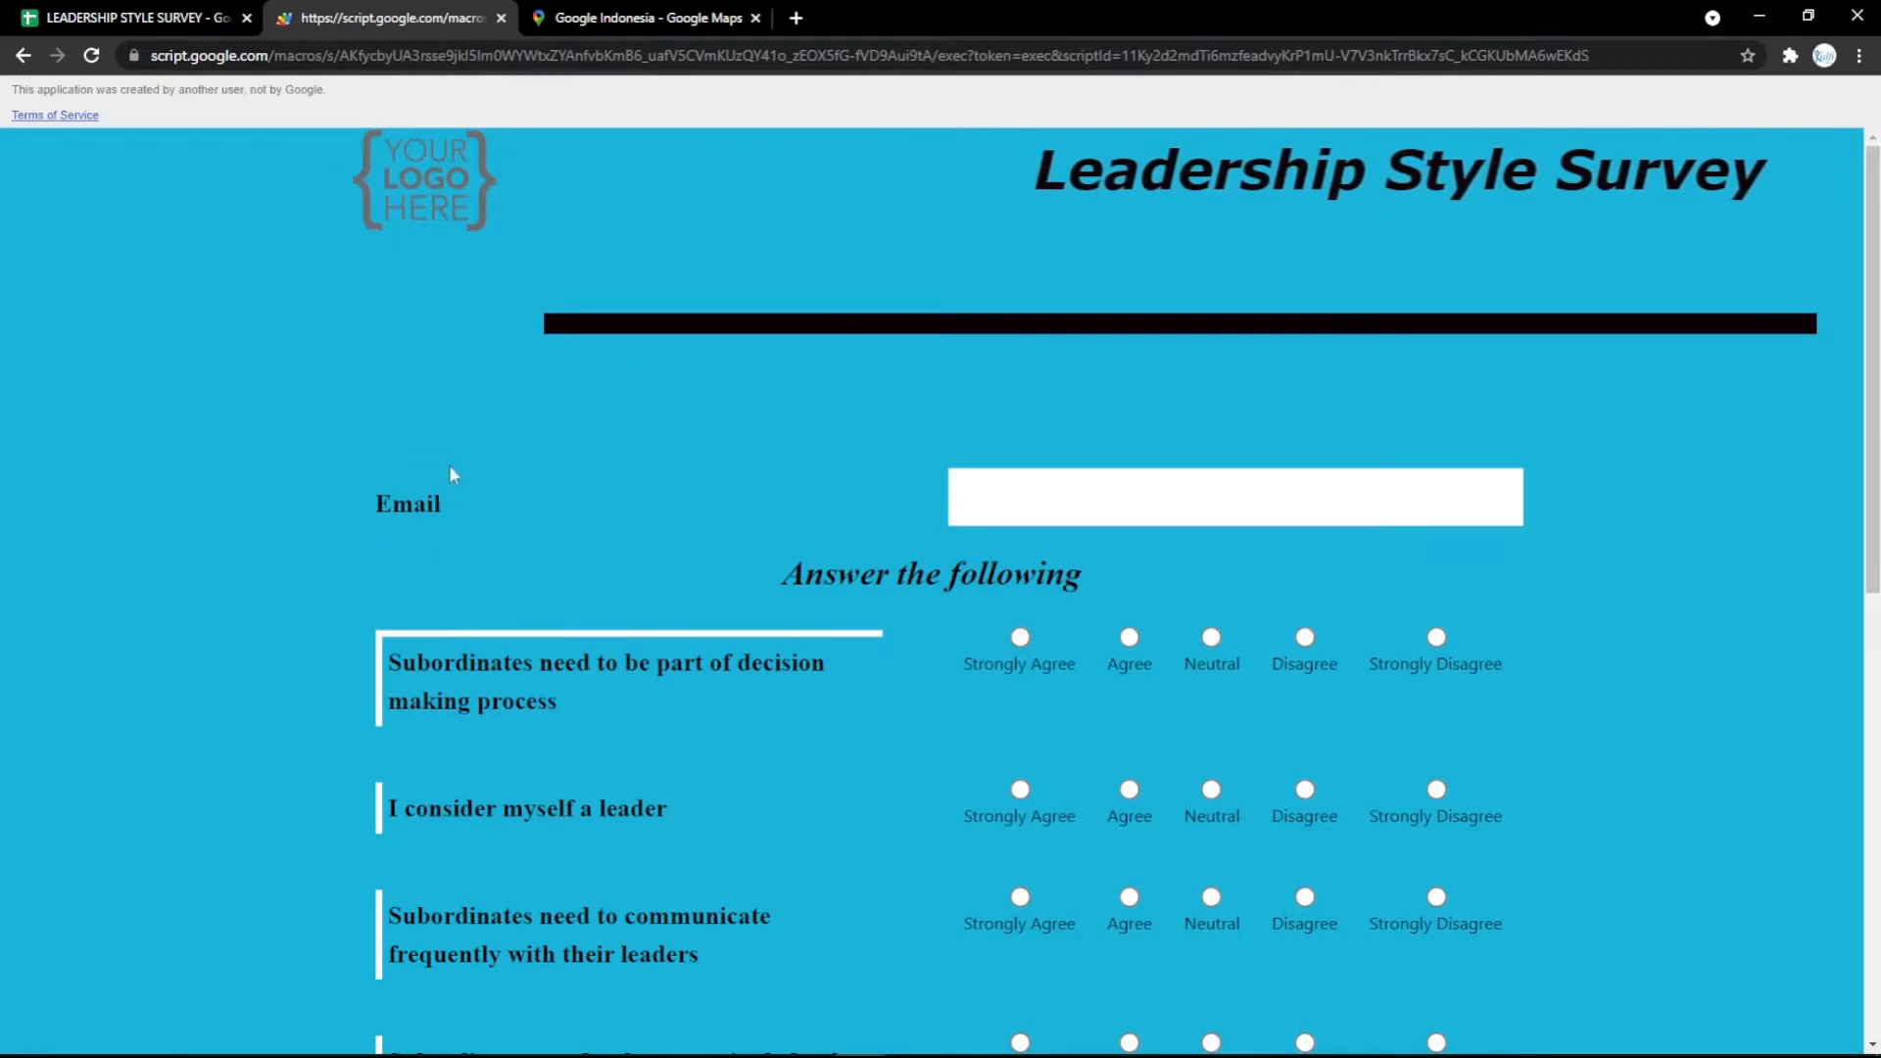
Step: Set the form's Body Background Color on the Settings sheet to light pink and reload the live form to check it
click(172, 13)
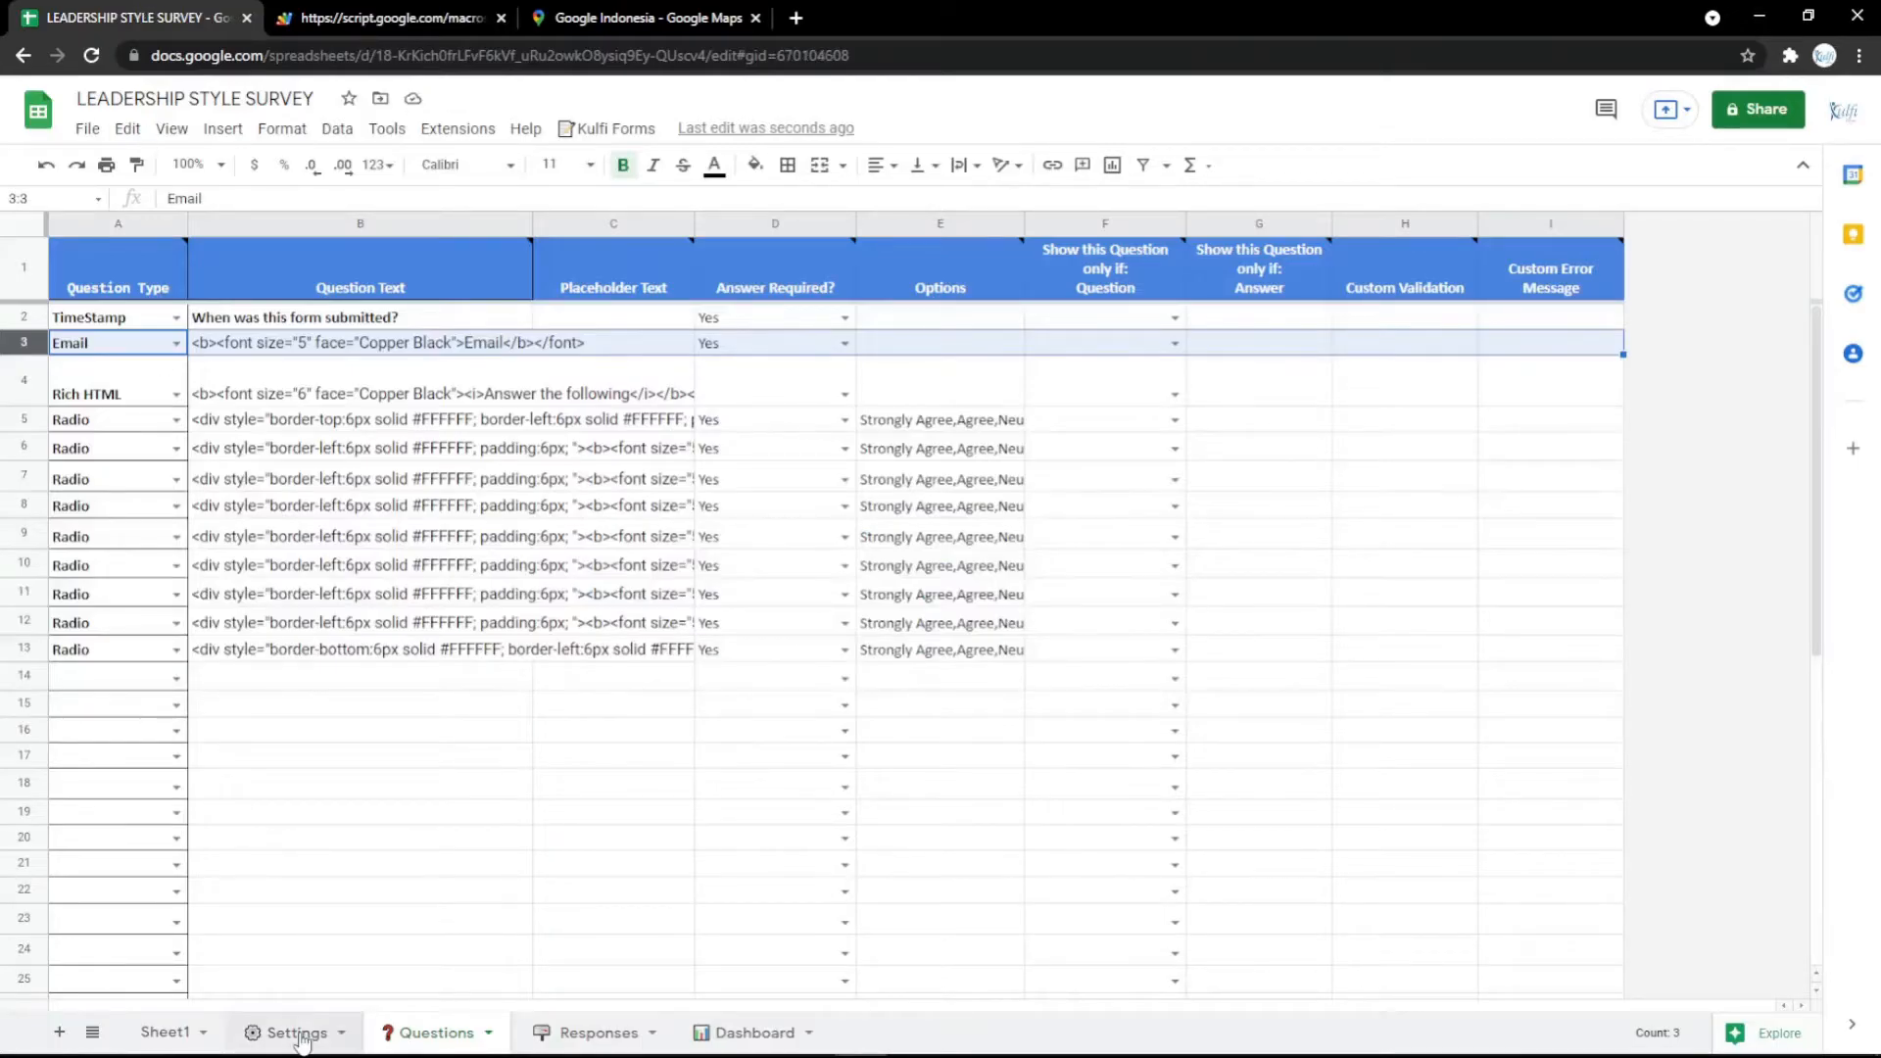
click(299, 1035)
click(610, 510)
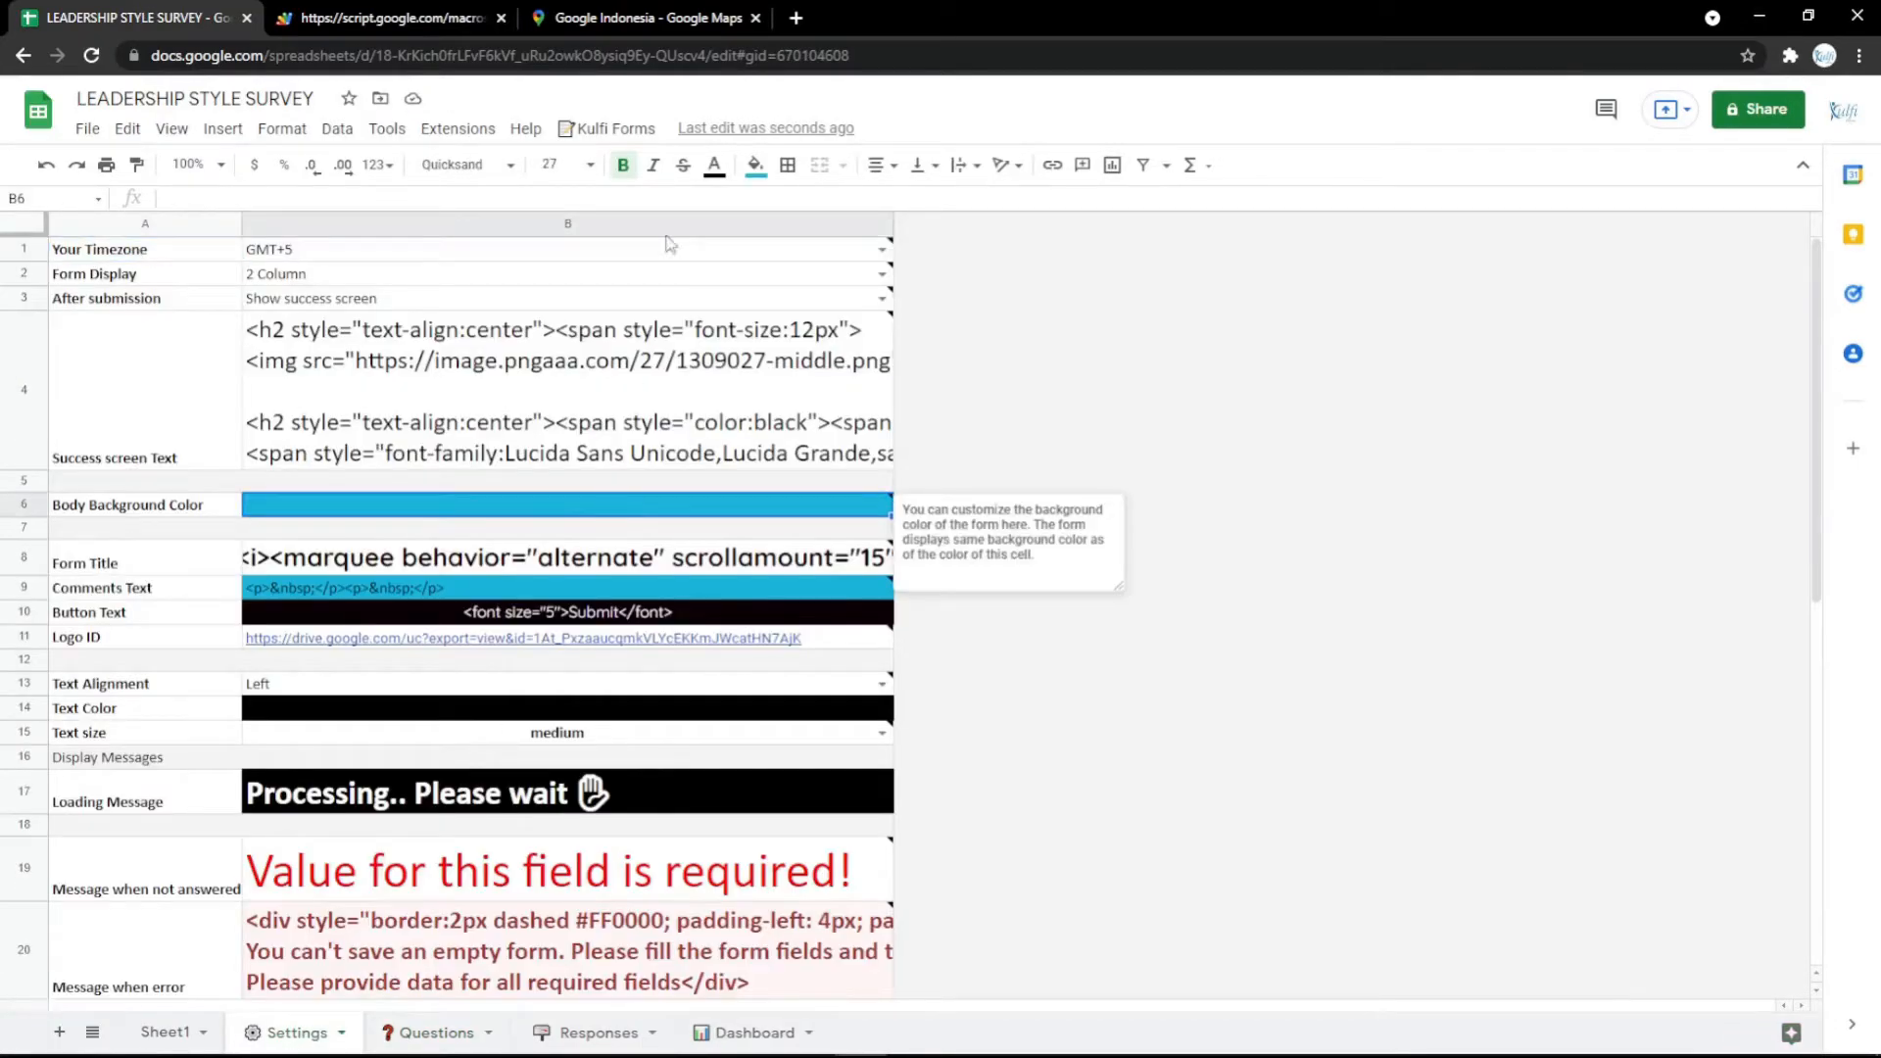
click(756, 164)
click(976, 391)
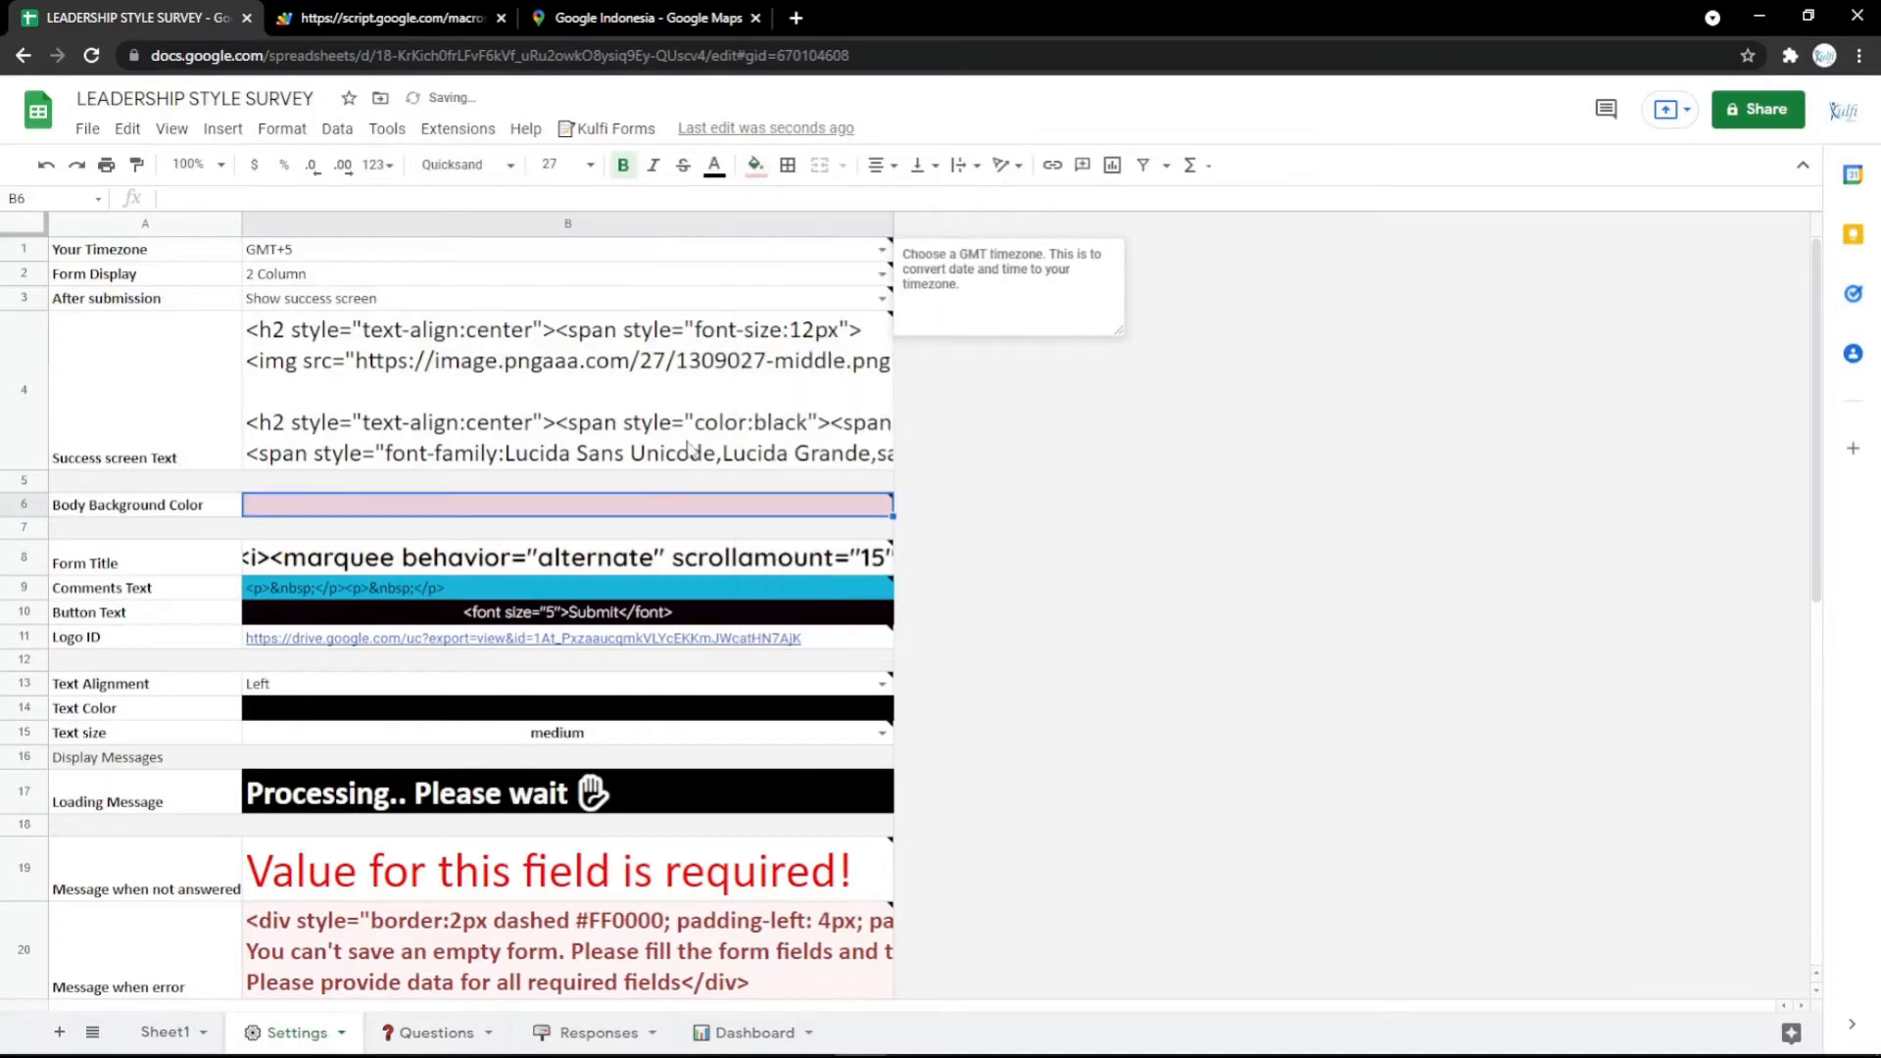
click(386, 14)
key(F5)
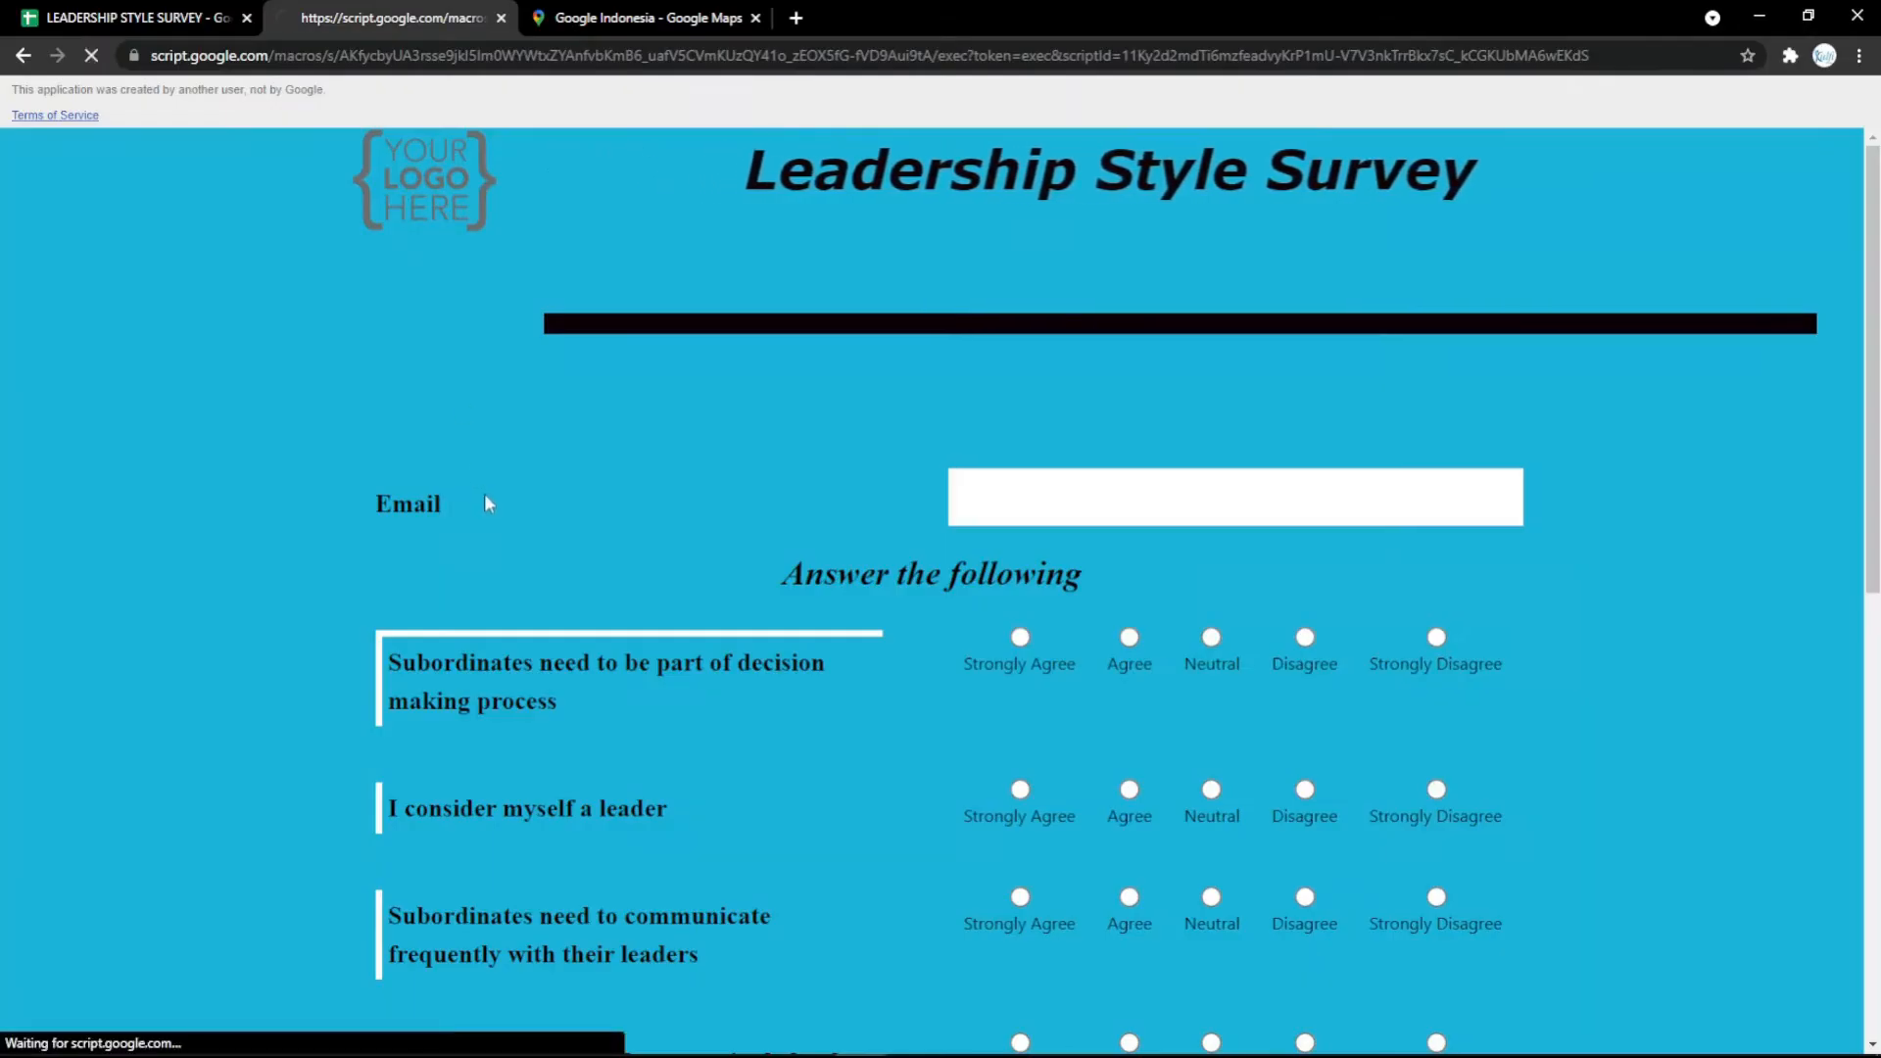
scroll(485, 494, down, 7)
scroll(489, 504, down, 3)
scroll(488, 504, up, 15)
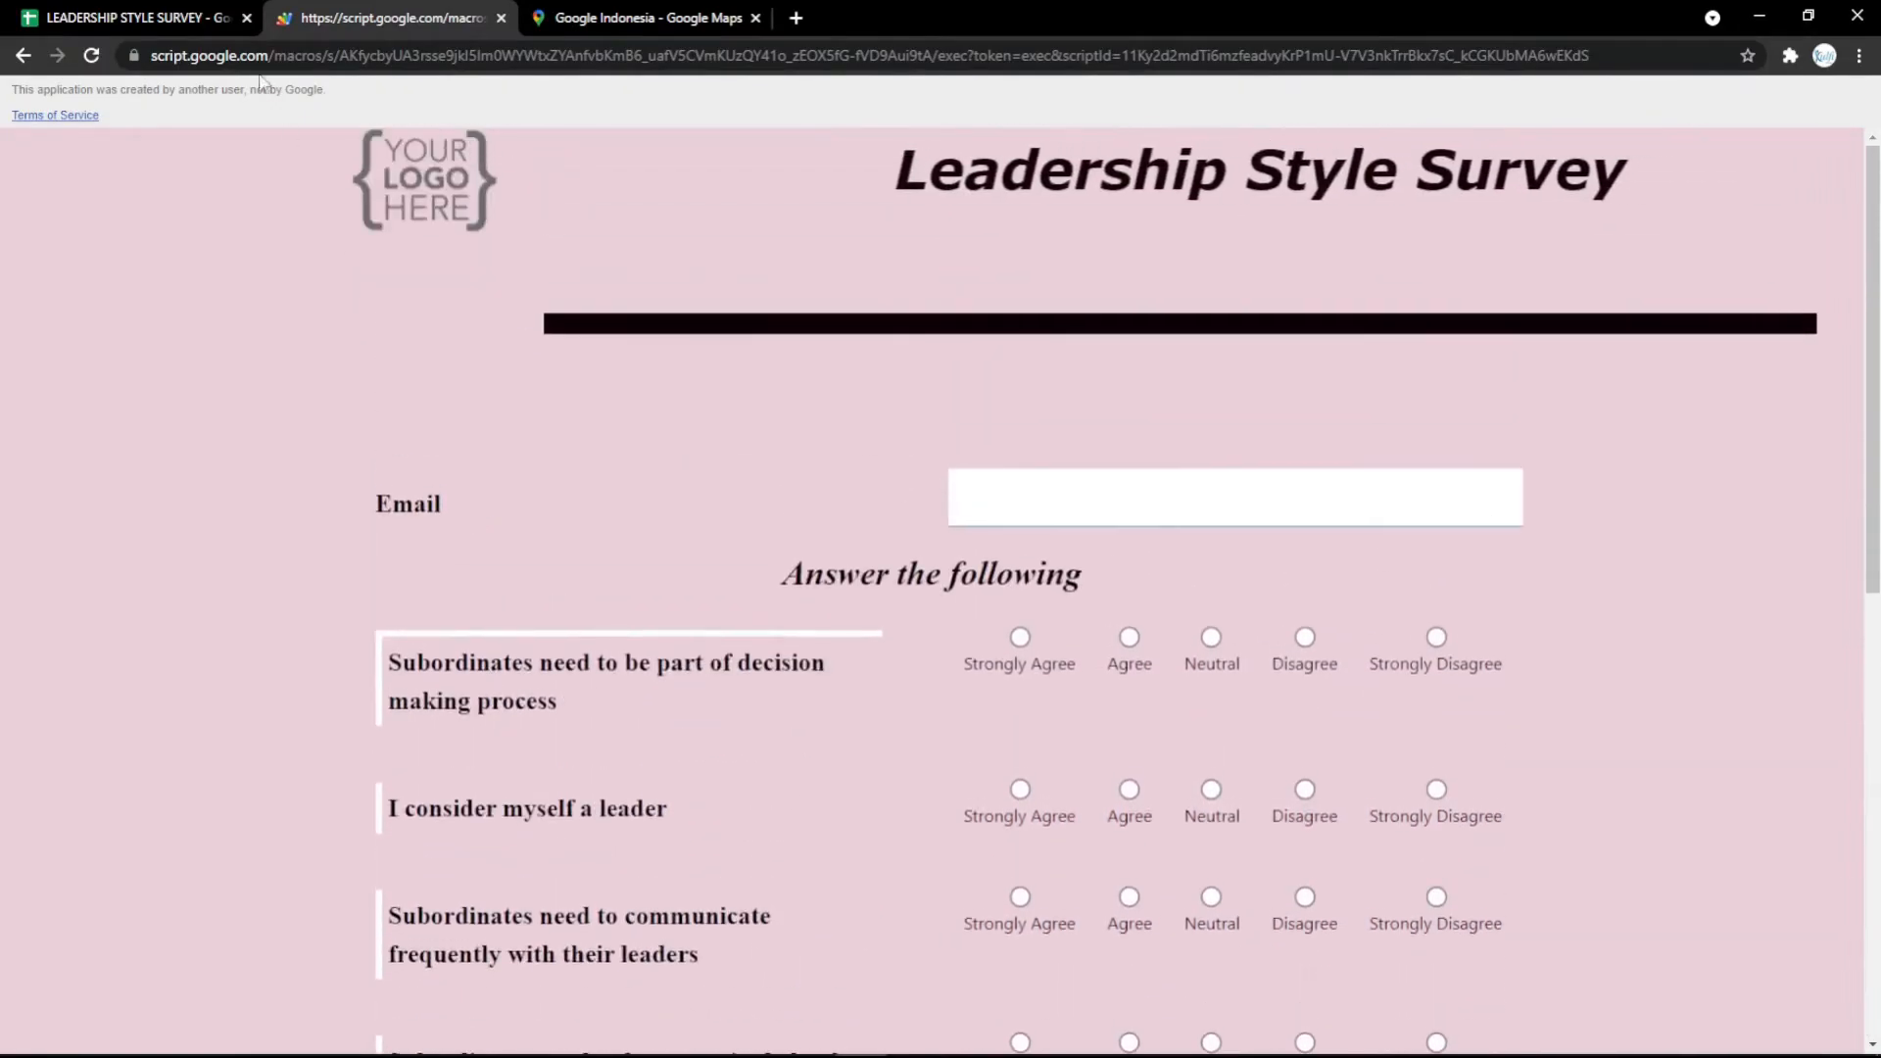
Step: Fill the Button Text cell with magenta on the Settings sheet and check the Submit button on the live form
click(137, 18)
click(601, 590)
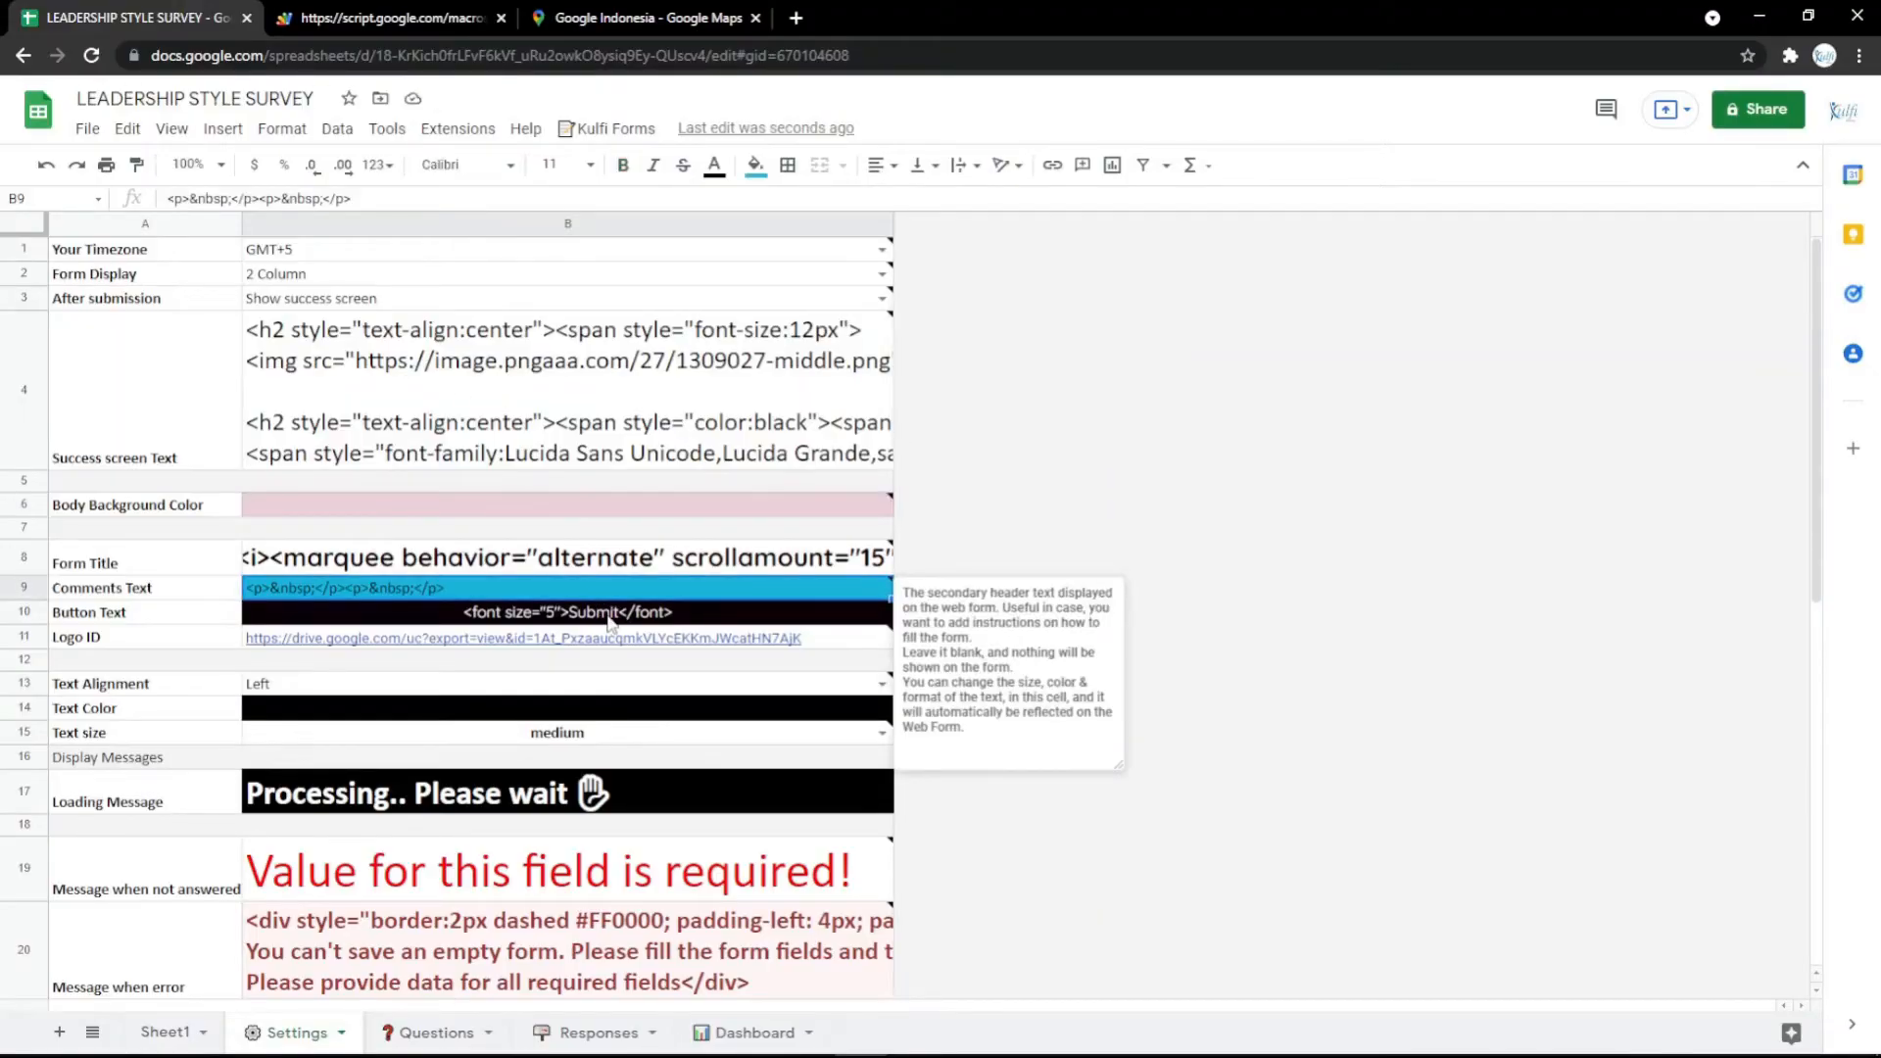
click(615, 613)
click(755, 165)
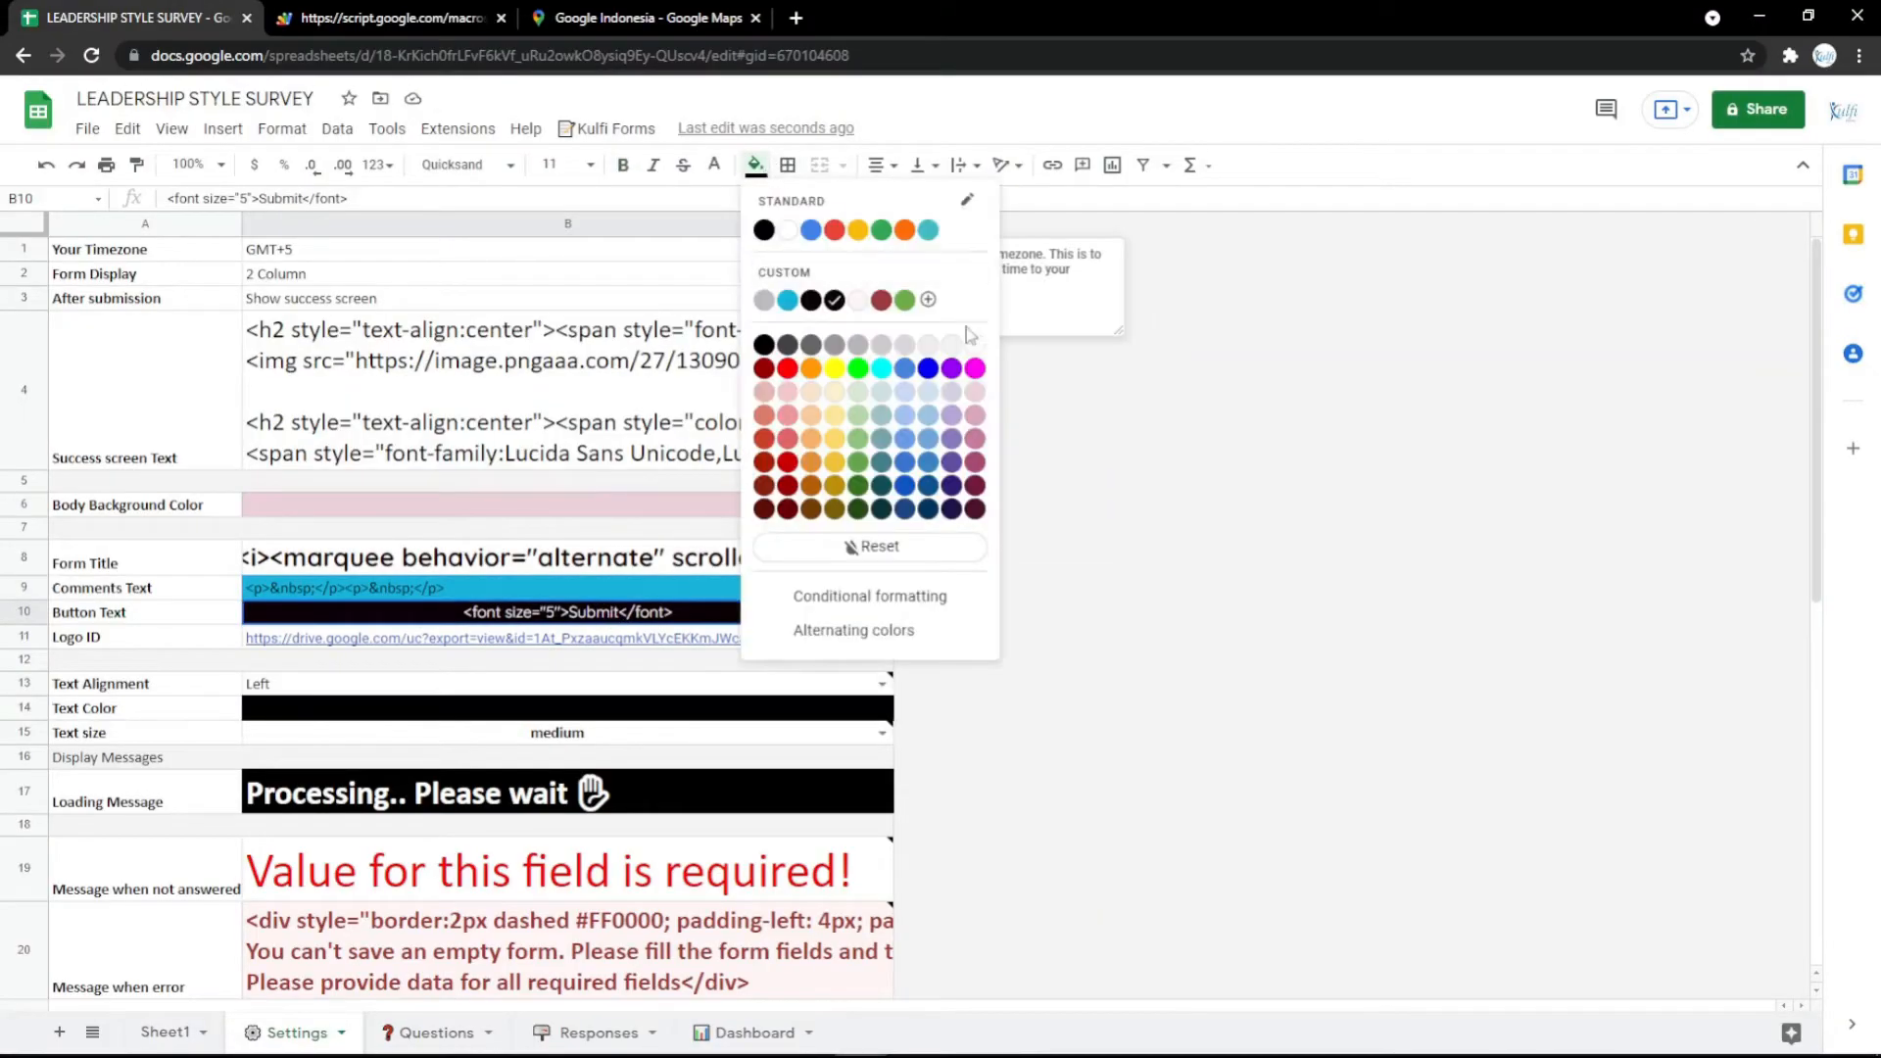
click(976, 371)
click(392, 18)
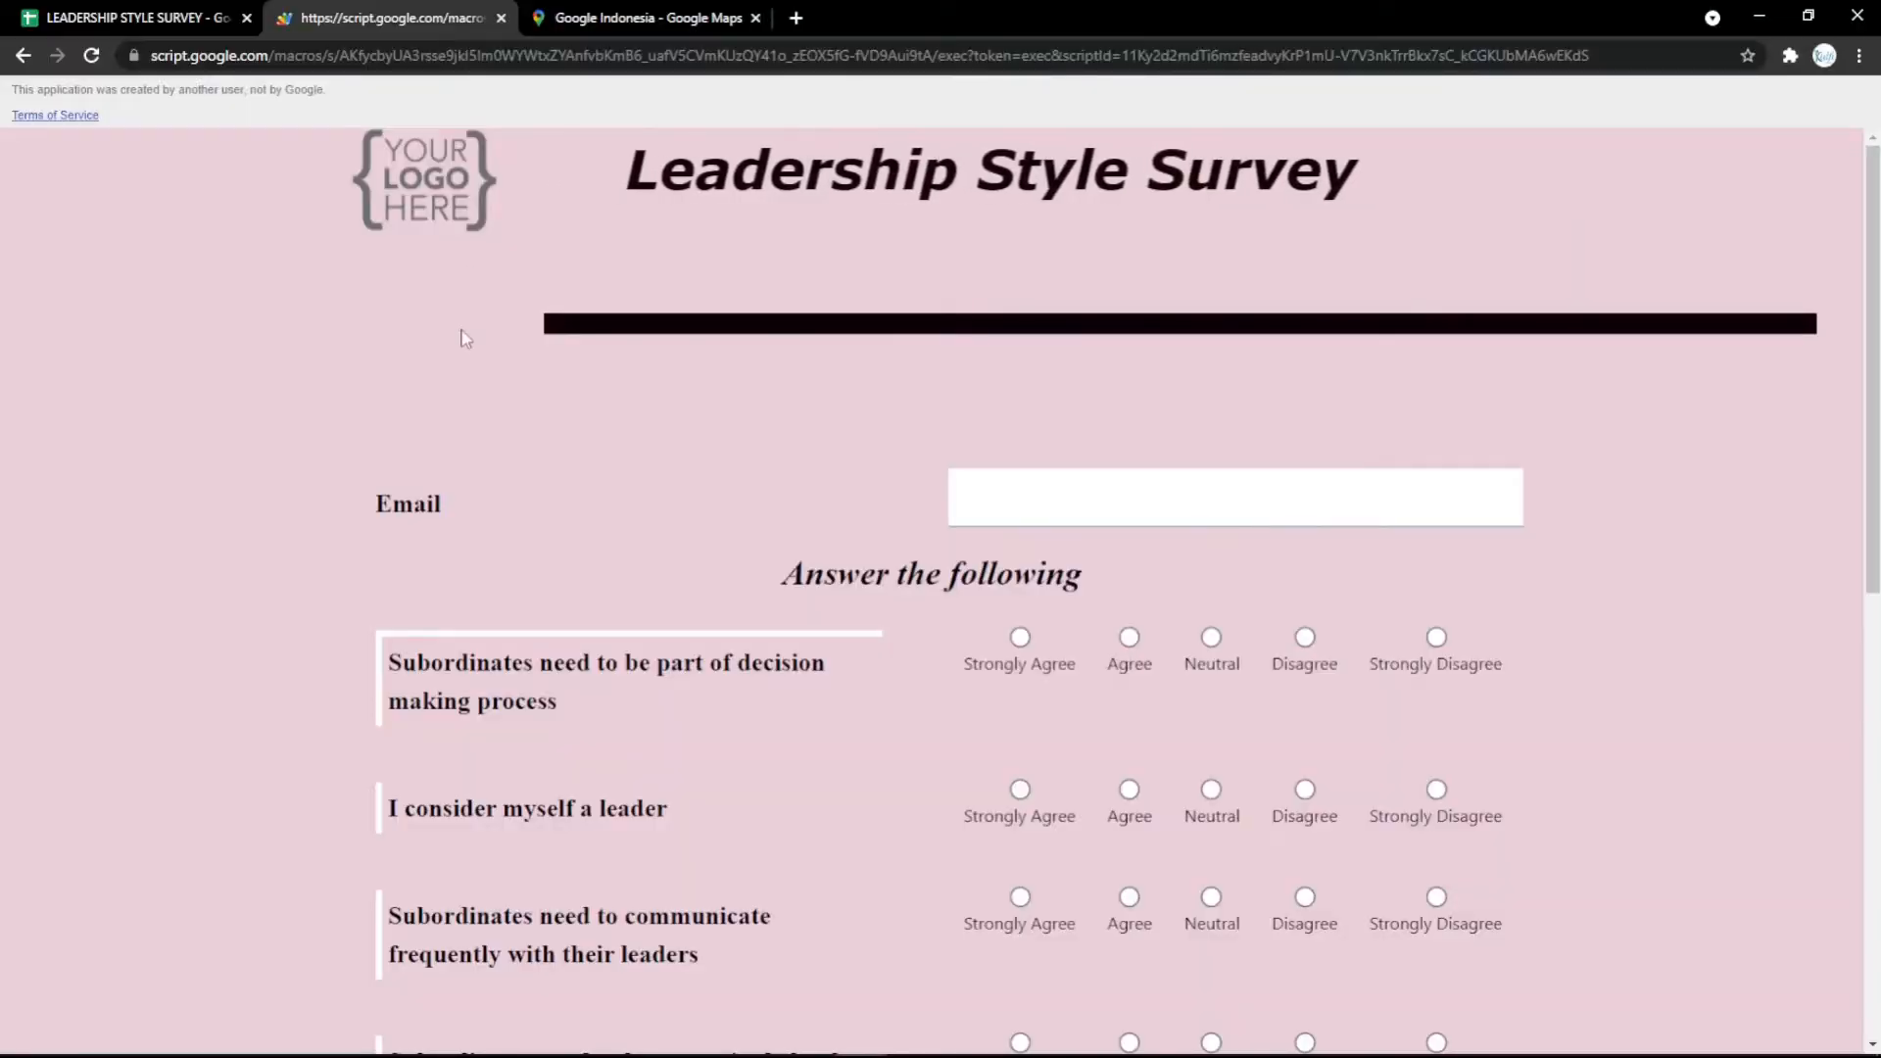
scroll(464, 338, down, 8)
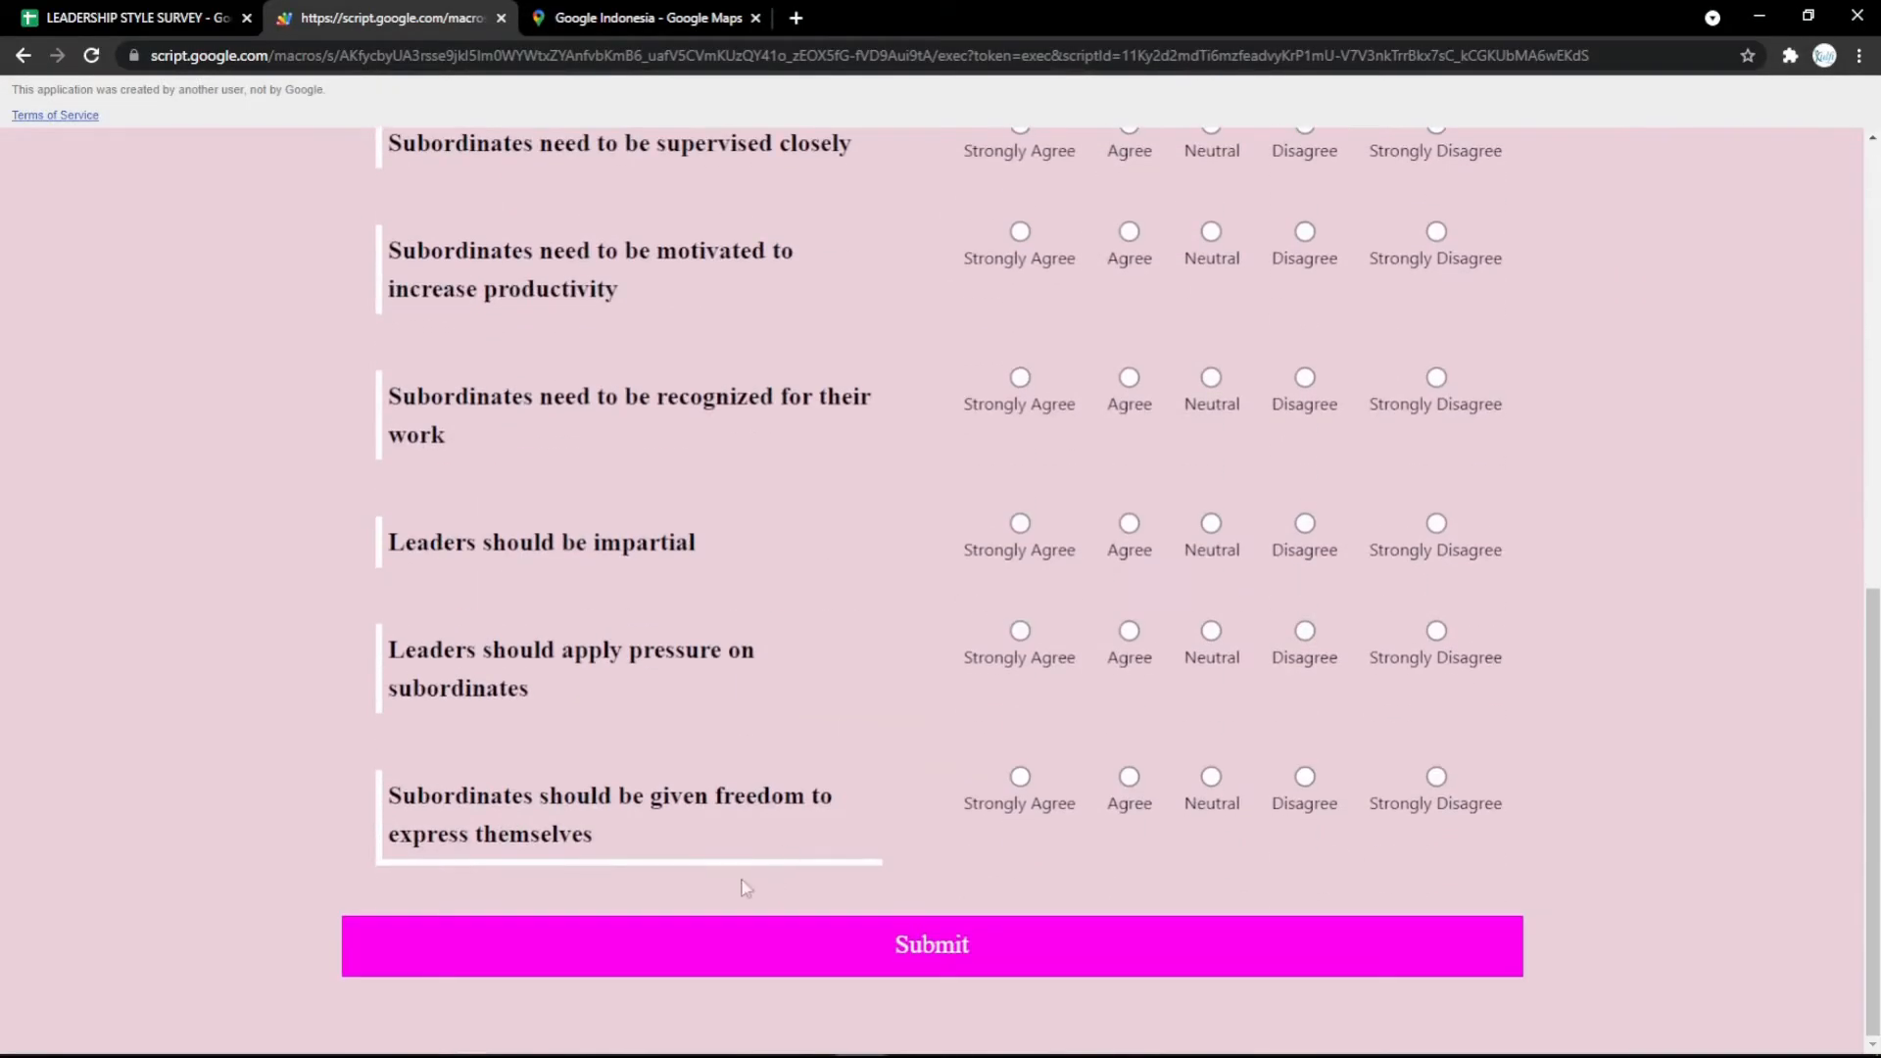
scroll(647, 507, up, 10)
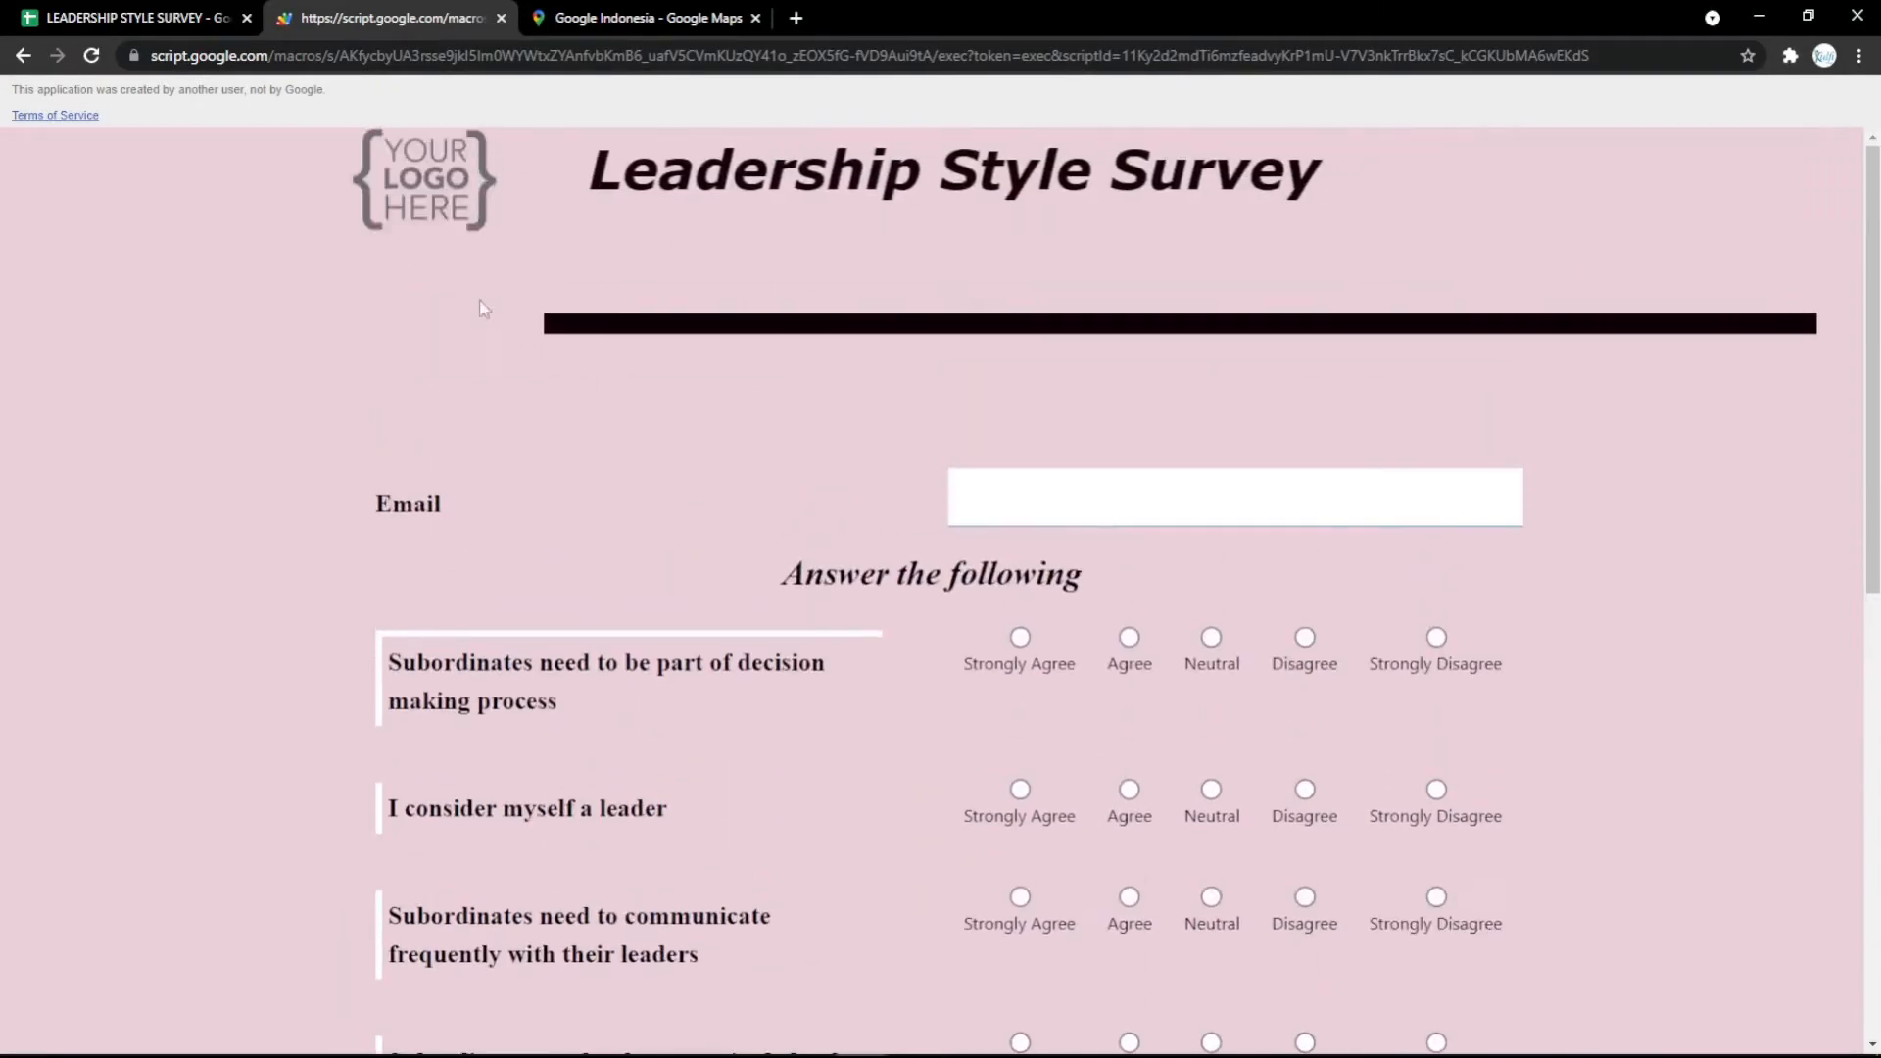
Step: Go to the Logo ID setting, open the bookmarked logo image in a new browser tab and copy its address
click(137, 18)
click(544, 639)
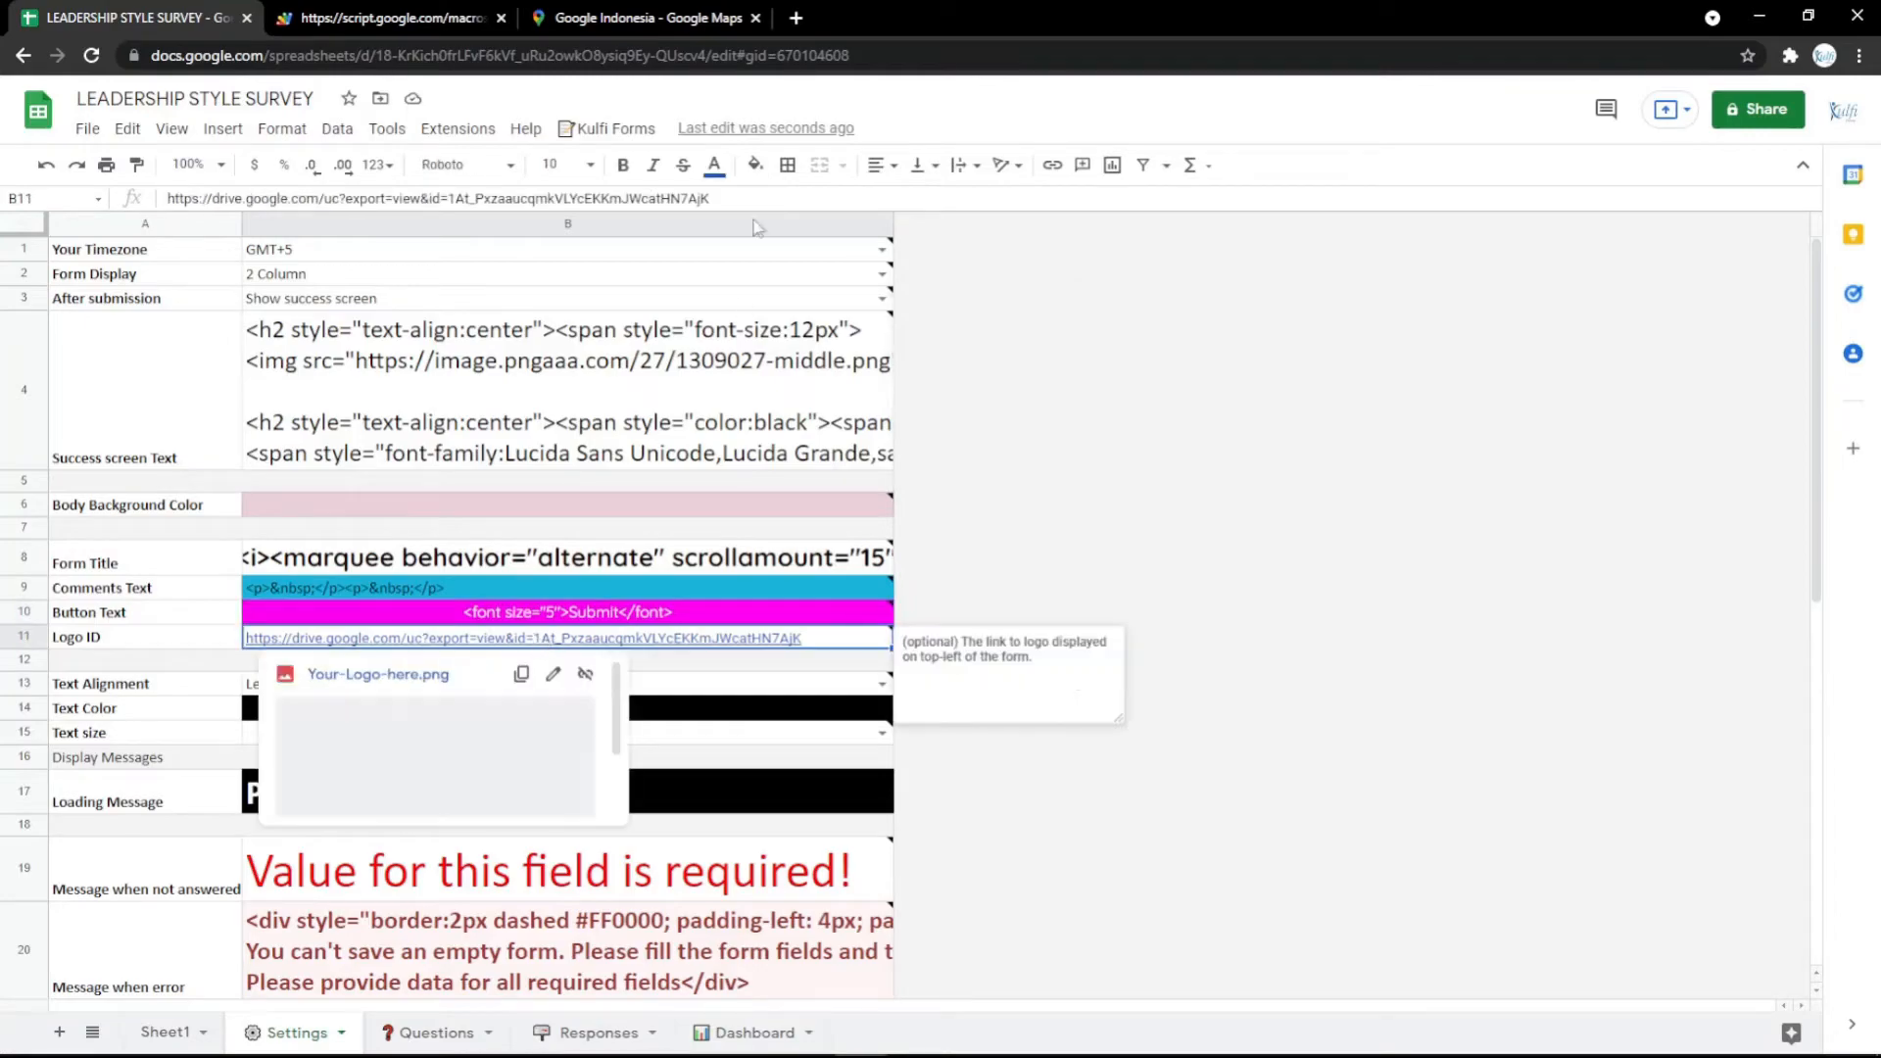
click(795, 18)
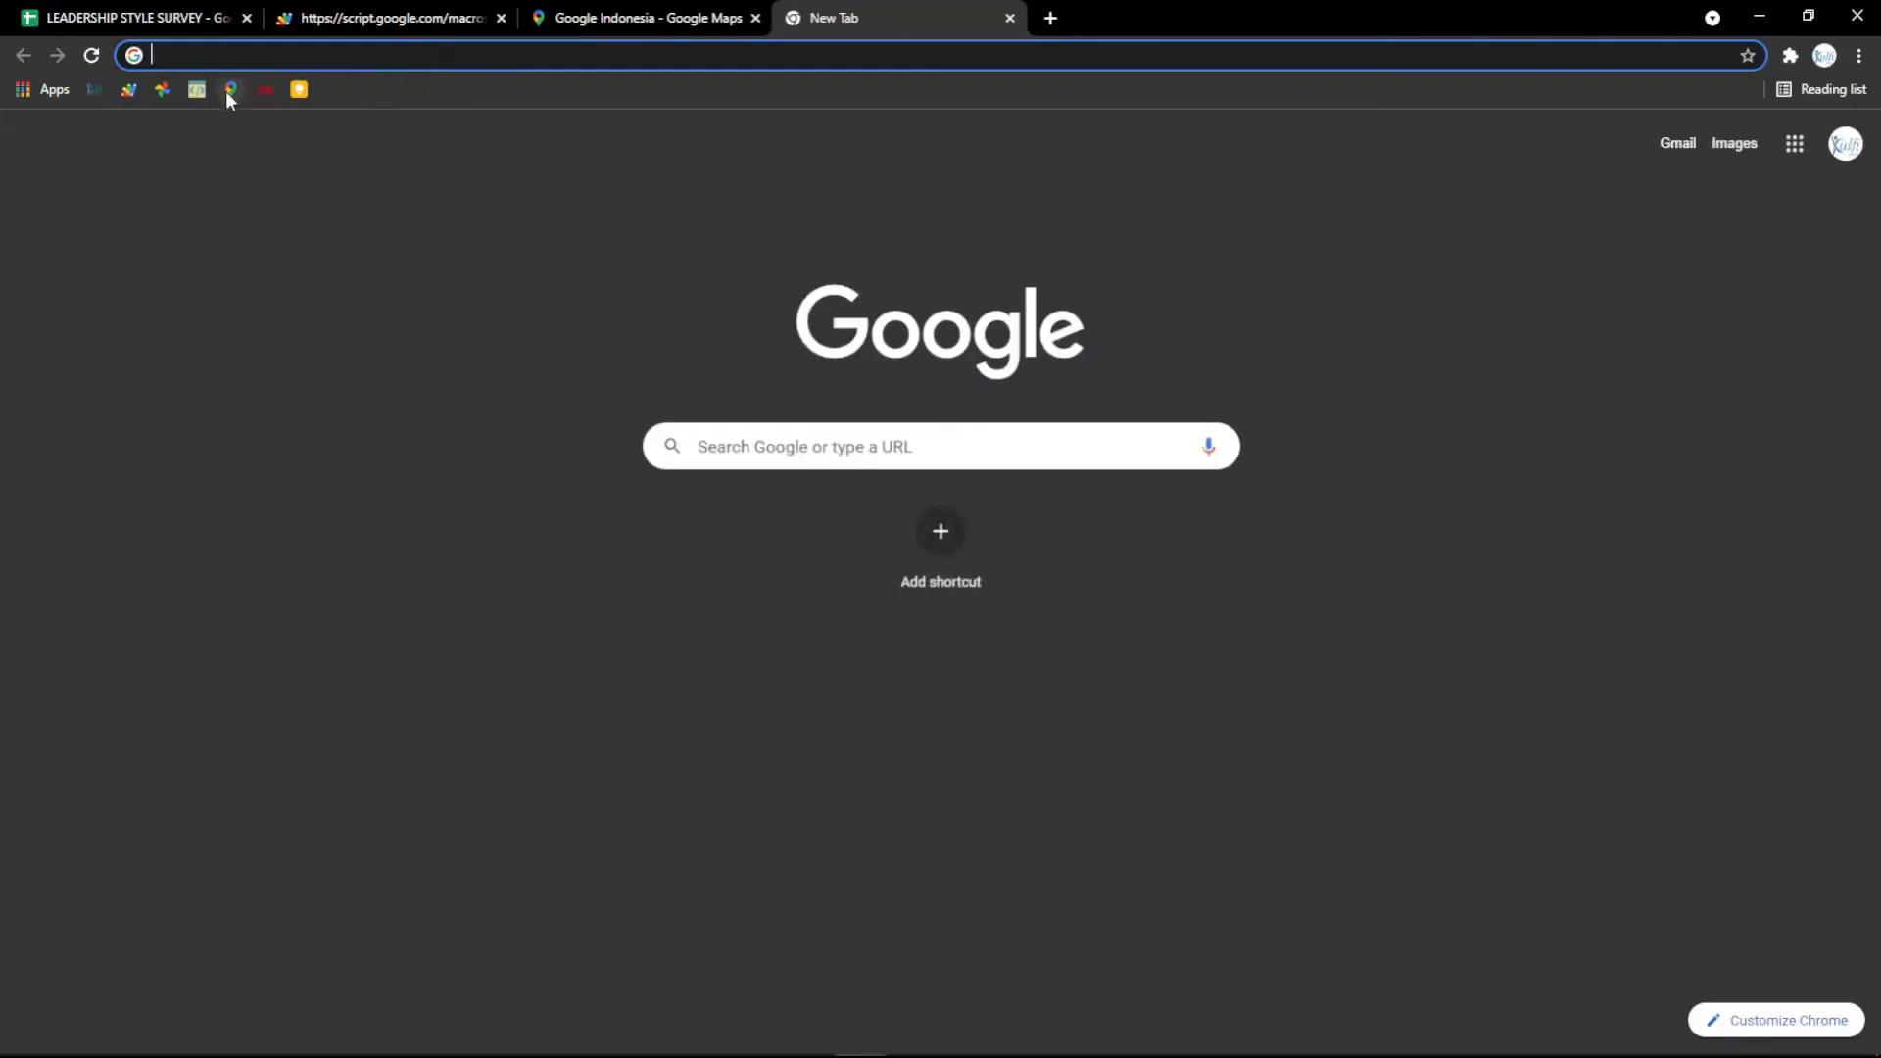
click(162, 89)
click(186, 56)
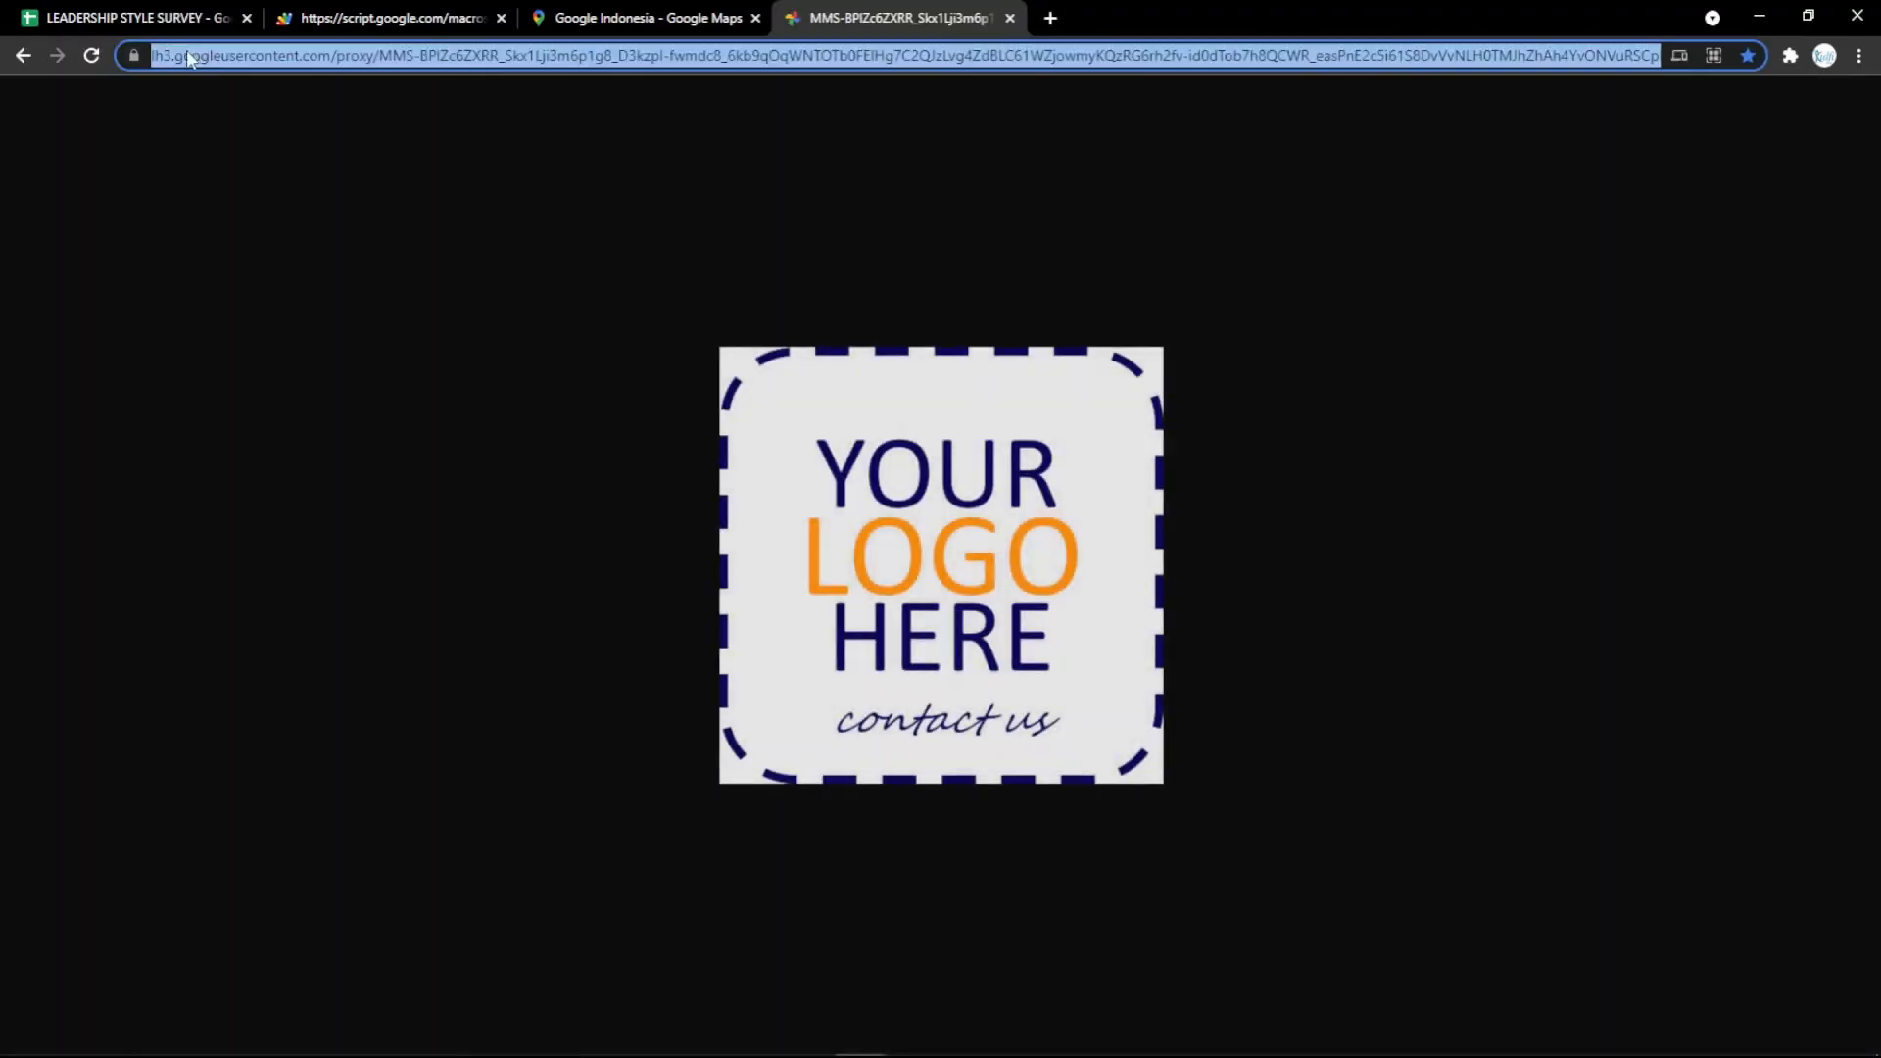
Step: Replace the Logo ID link on the Settings sheet with the copied image address and reload the live form
click(130, 14)
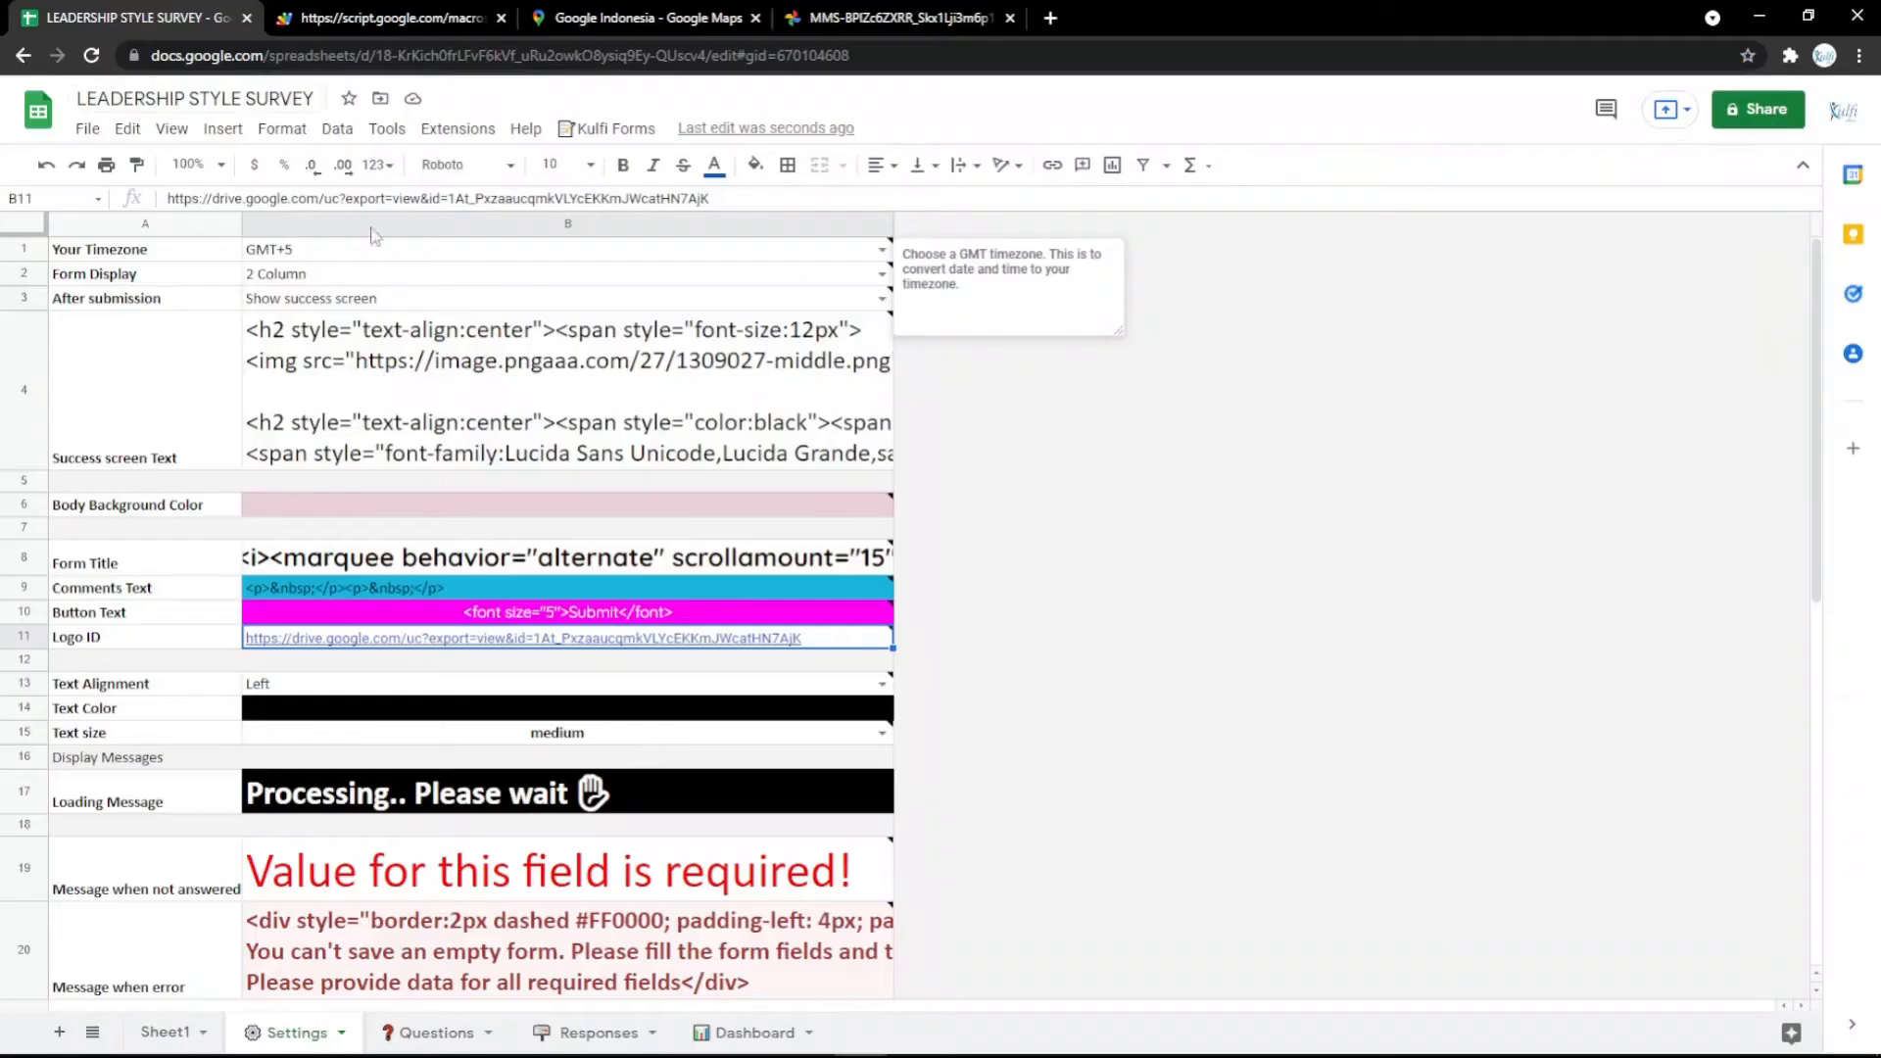
text(https://lh3.googleusercontent.com/proxy/MMS-BPIZc6ZXRR_Skx1Lji3m6p1g8_D3kzpl-fwmdc8_6kb9q0qWNTOTb0FElHg7C2QJzLvg4ZdBLC61WZjowmyKQzRG6rh2fv-id0dTob7h8QCWR_easPnE2c5i61S8DvVvNLH0TMJhZhAh4YvONVuRSCpPj9d0ajl)
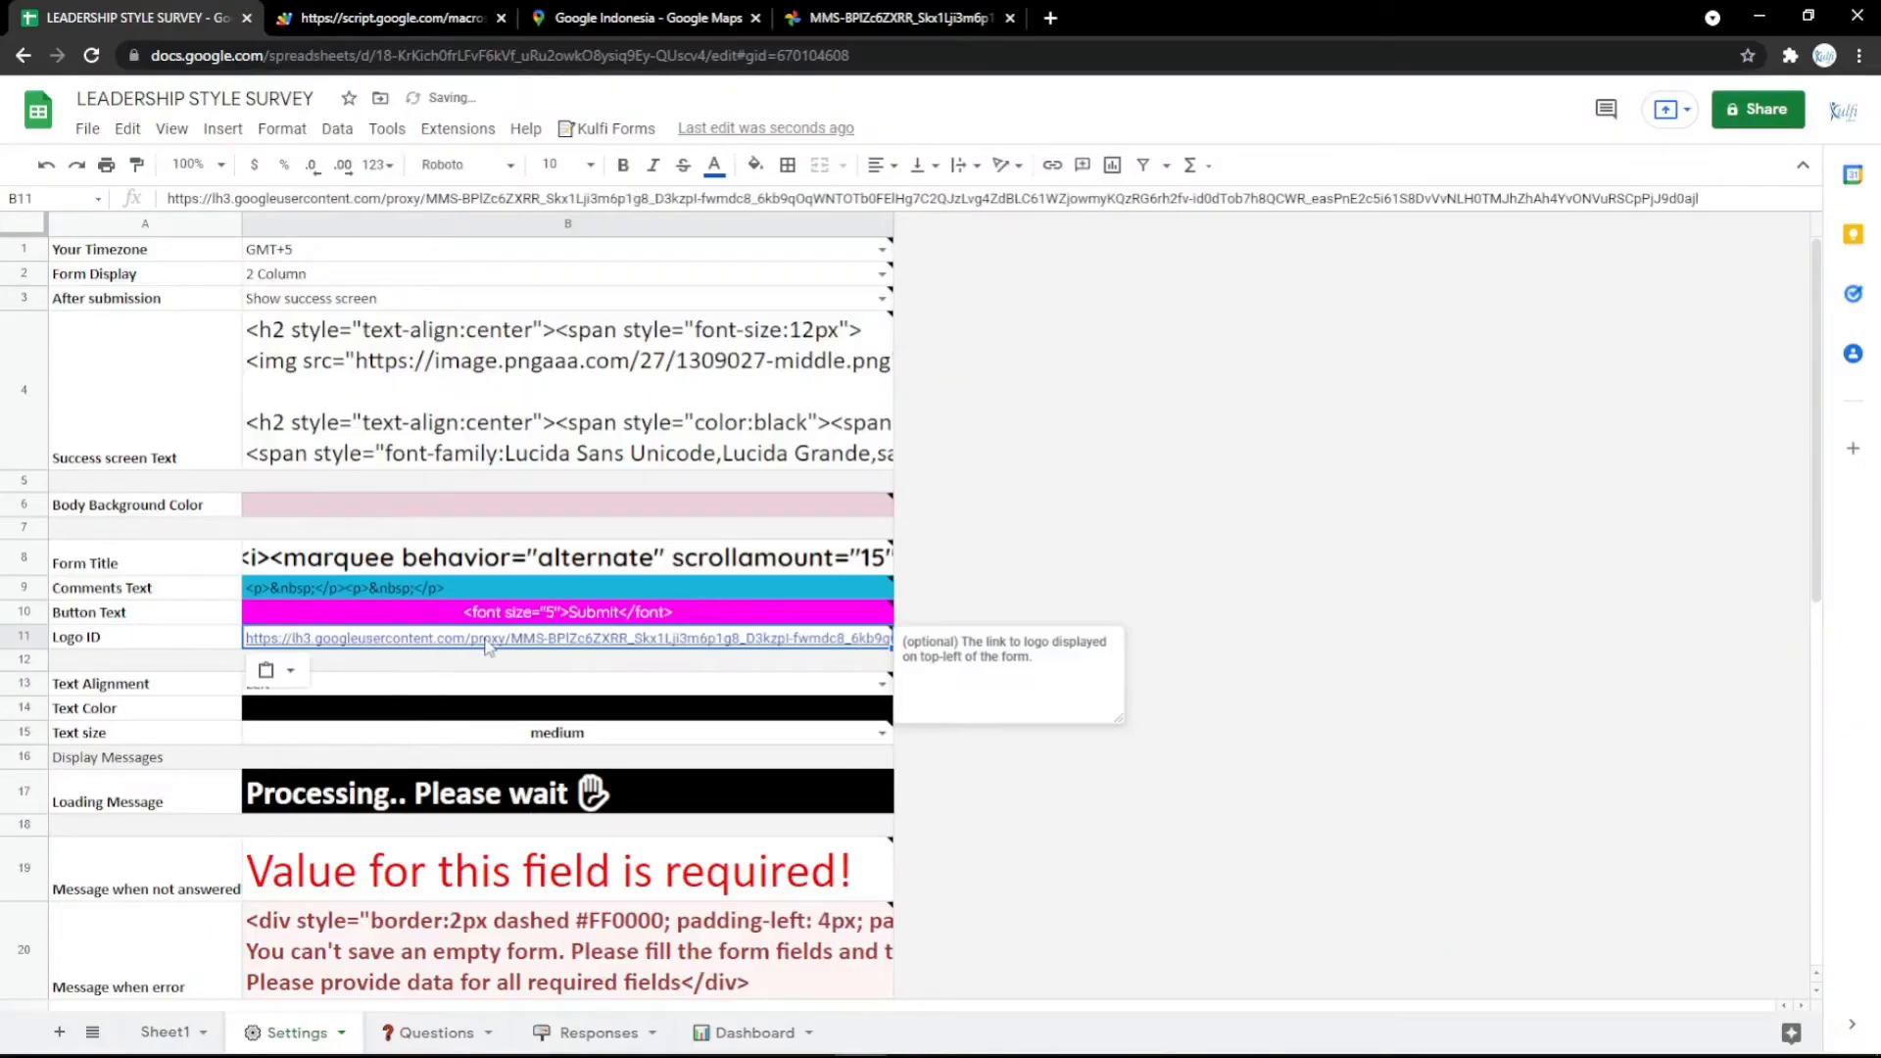
click(372, 15)
key(F5)
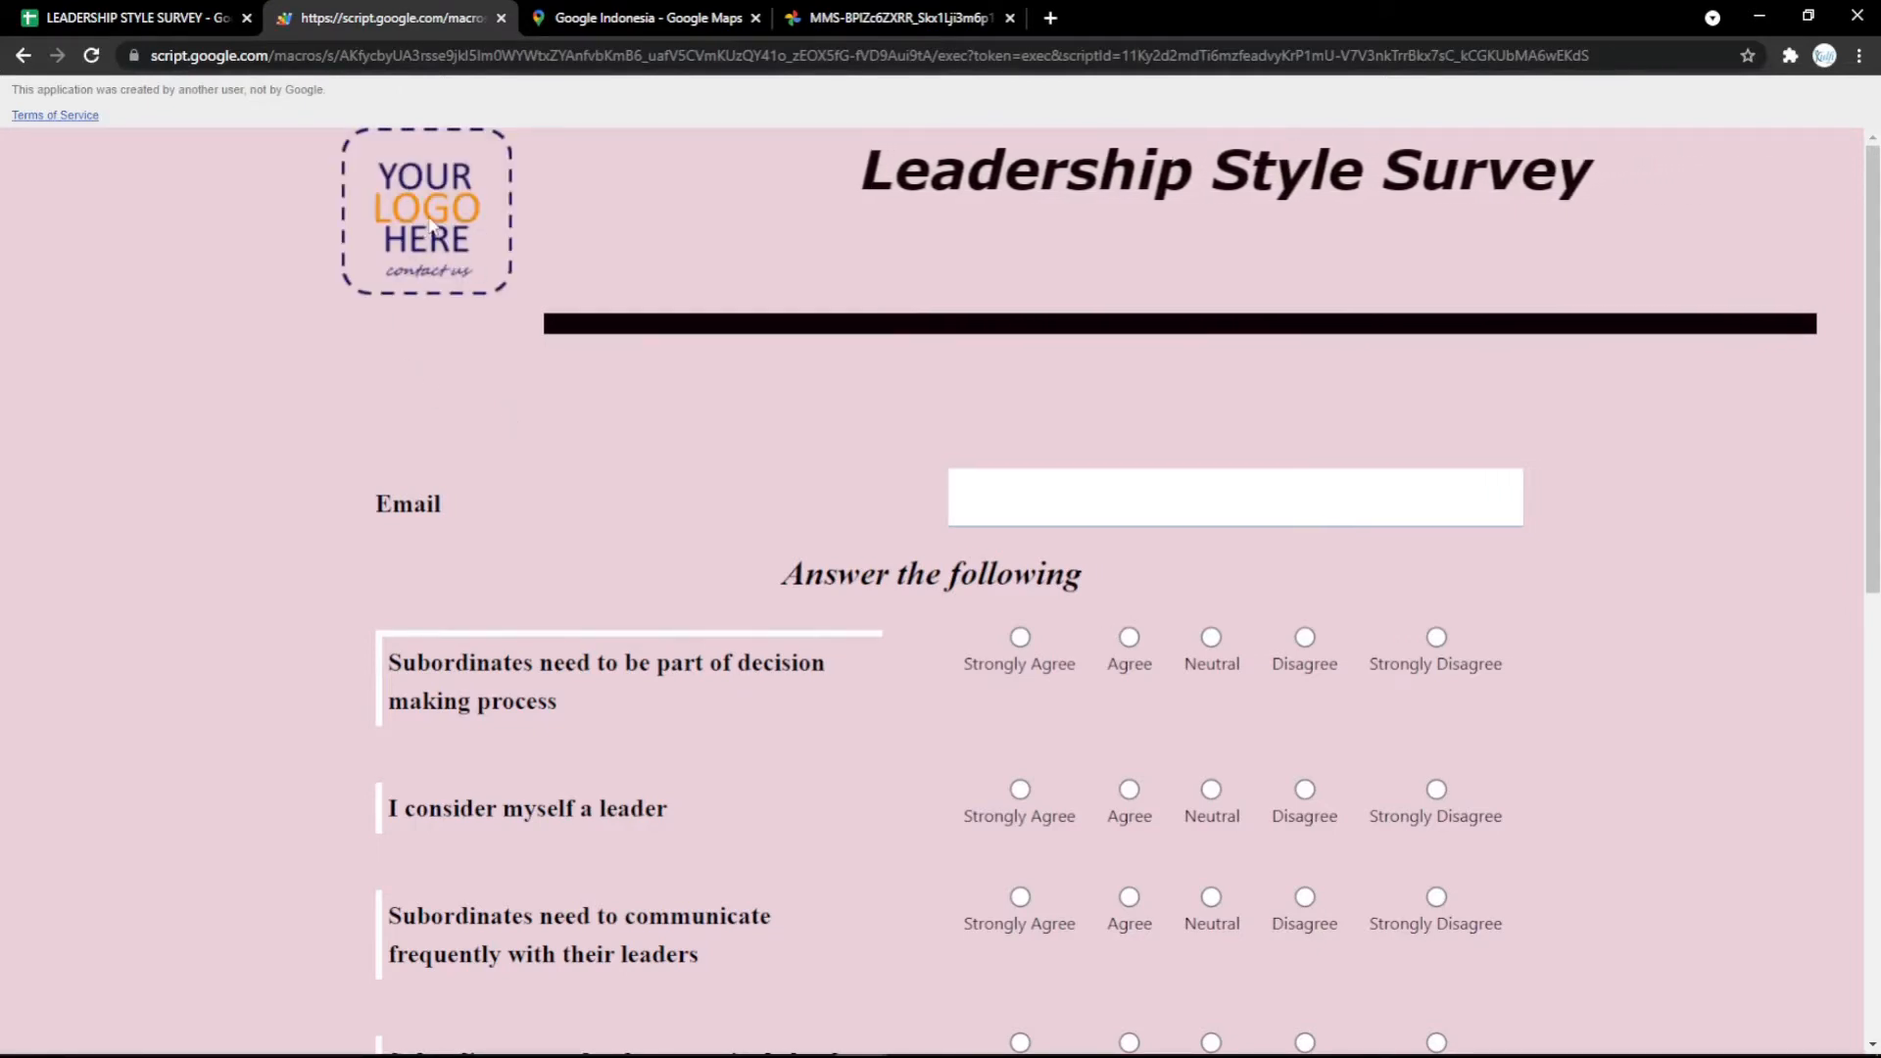
Step: Set the form's Text Color on the Settings sheet to magenta and review the reloaded live form
click(176, 12)
click(578, 711)
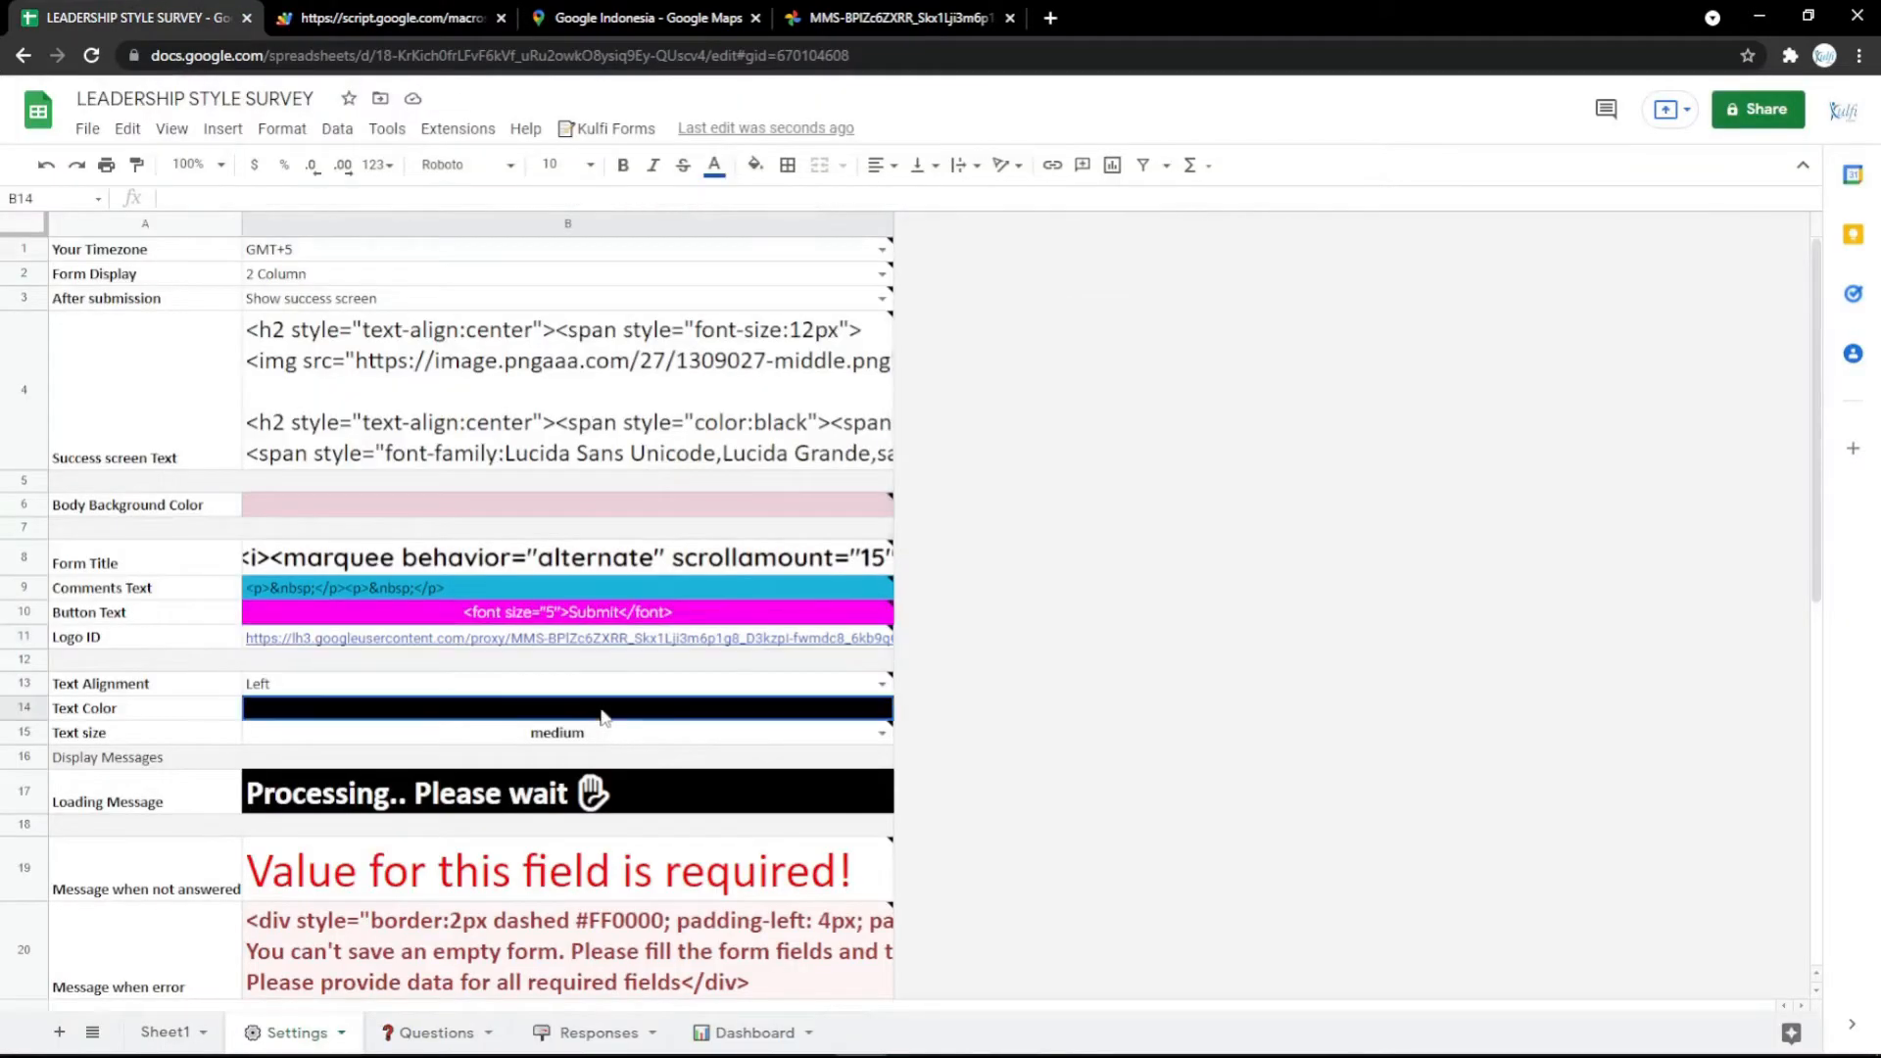
click(755, 165)
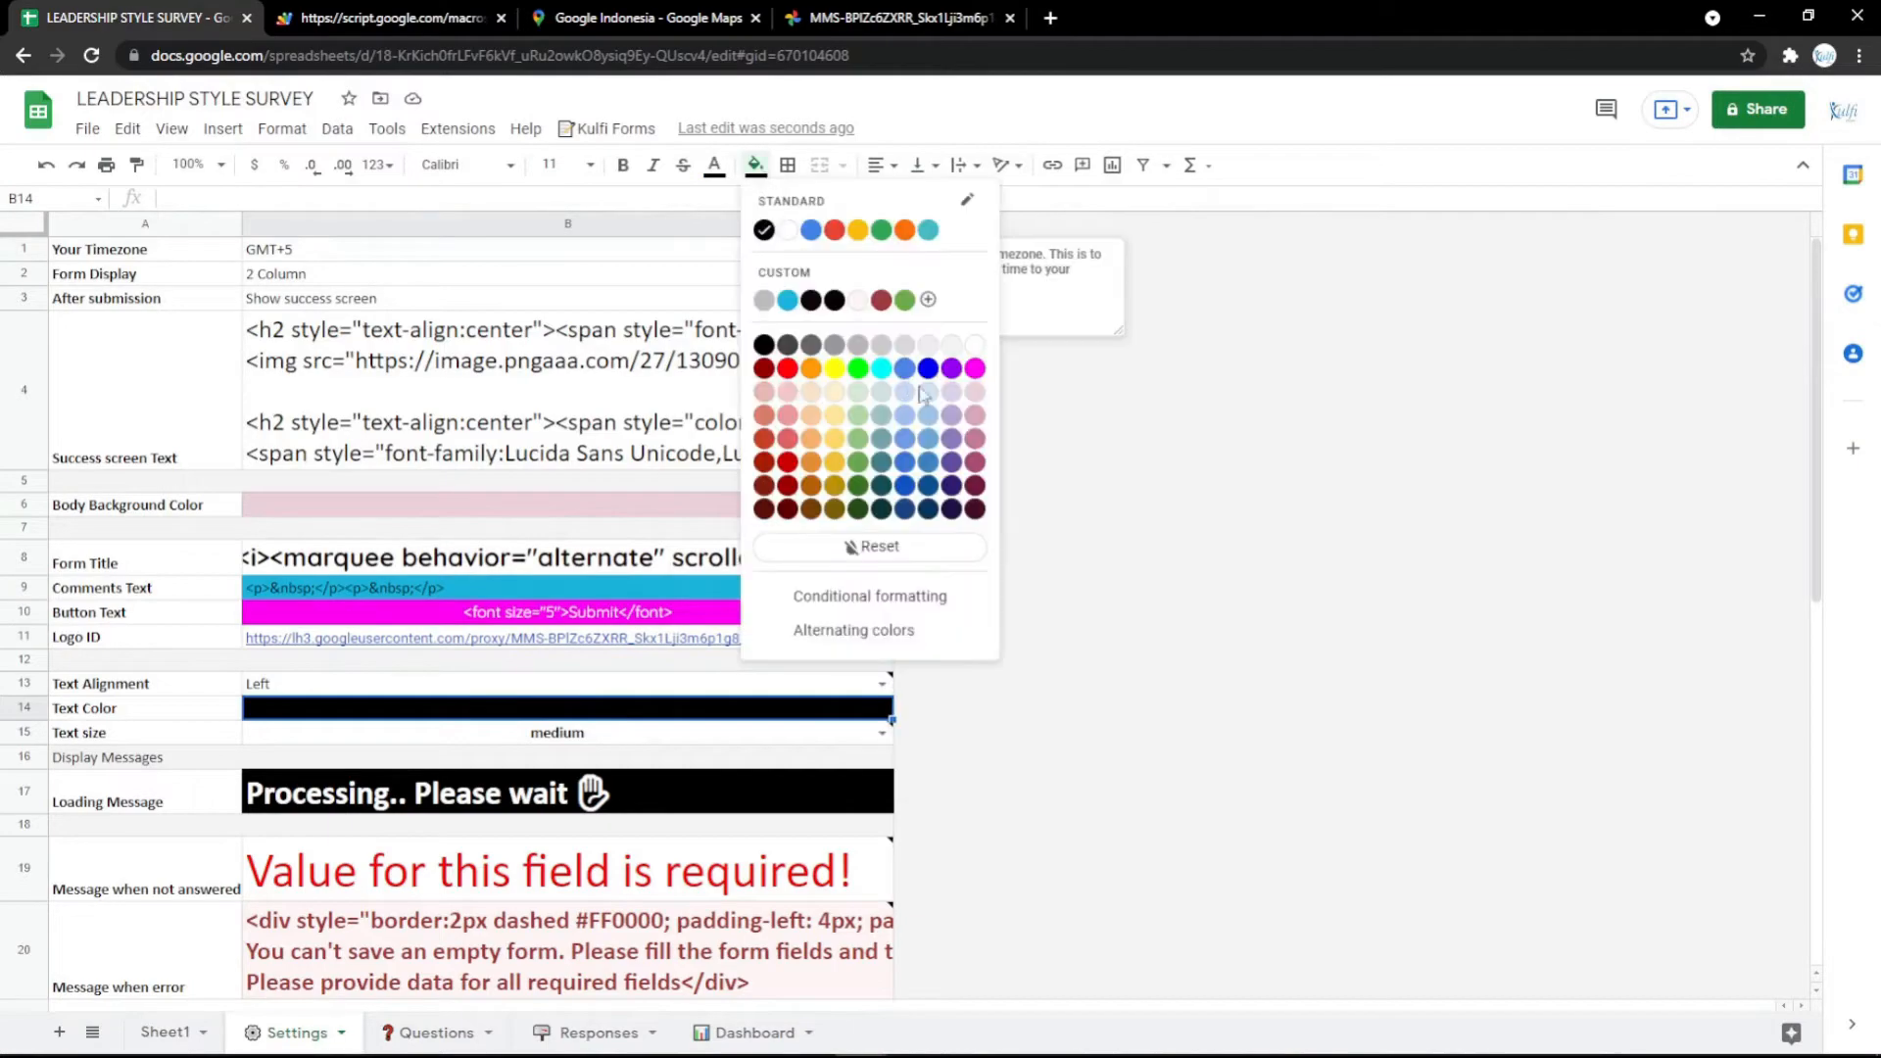
click(975, 368)
click(392, 18)
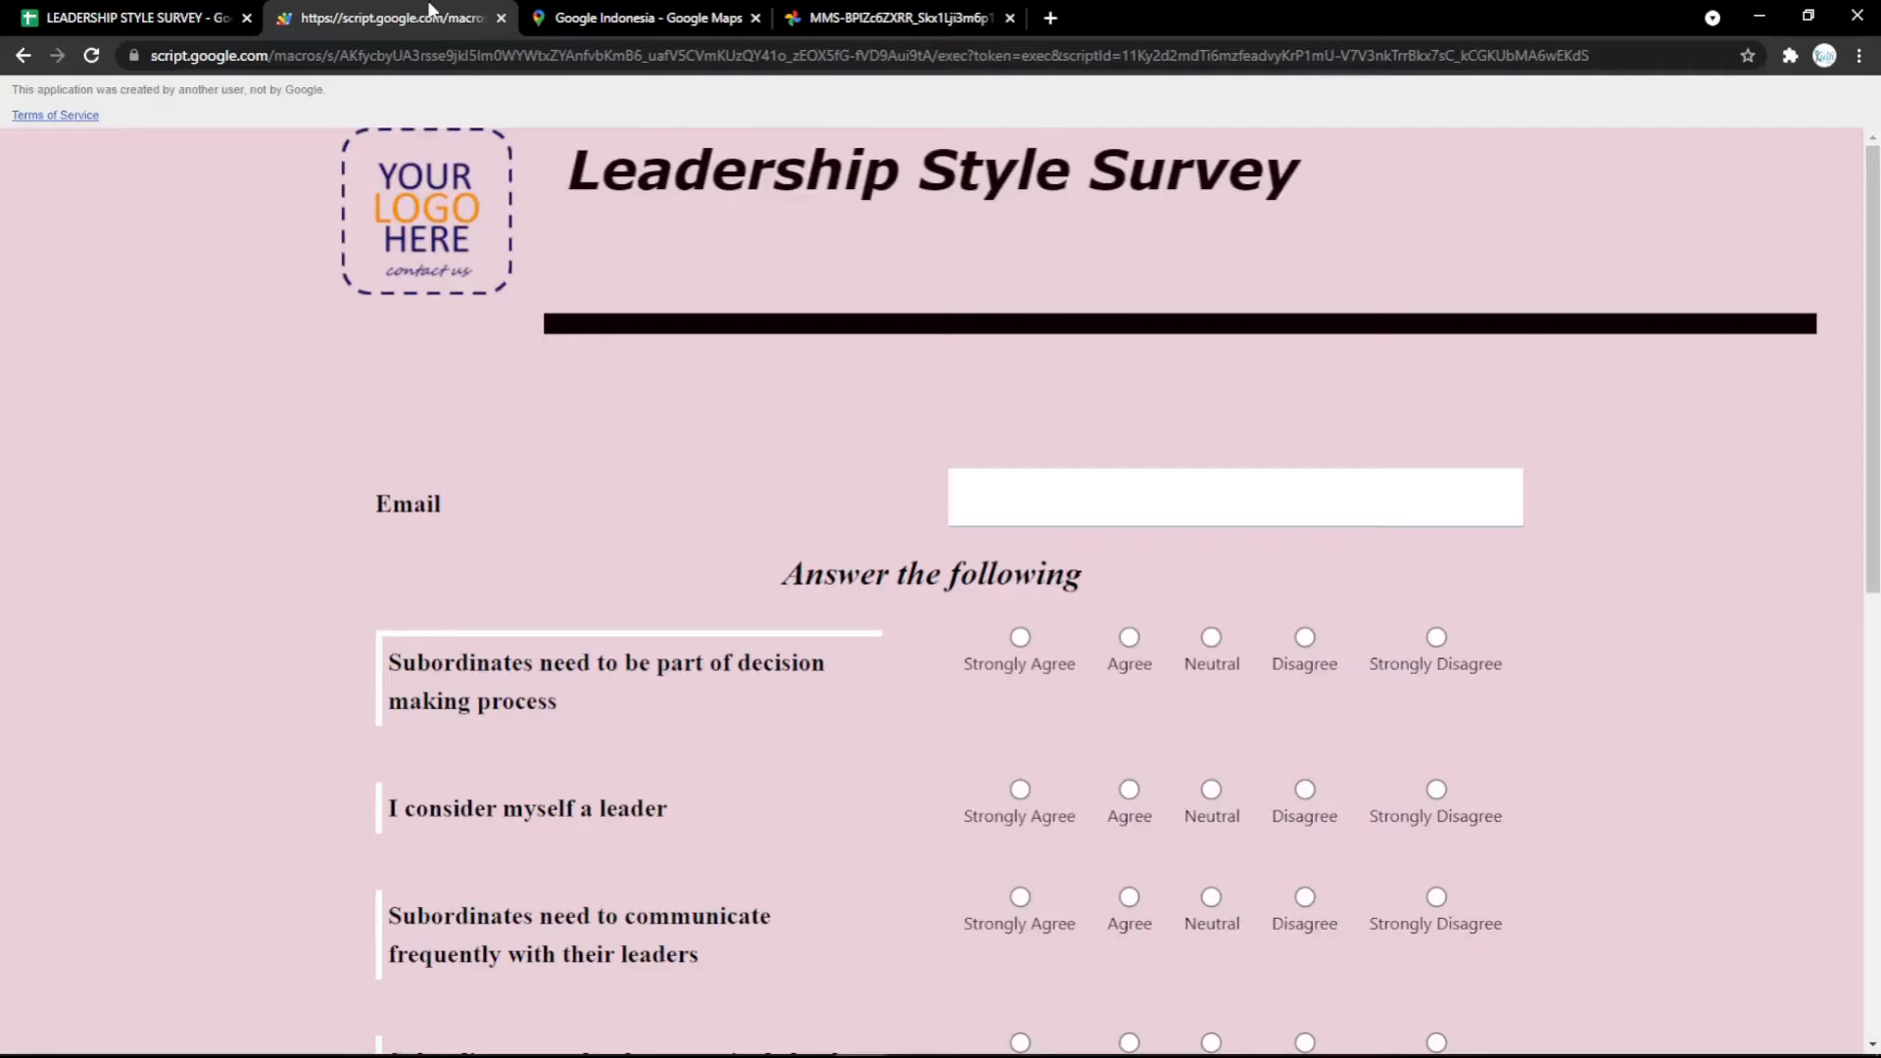
key(F5)
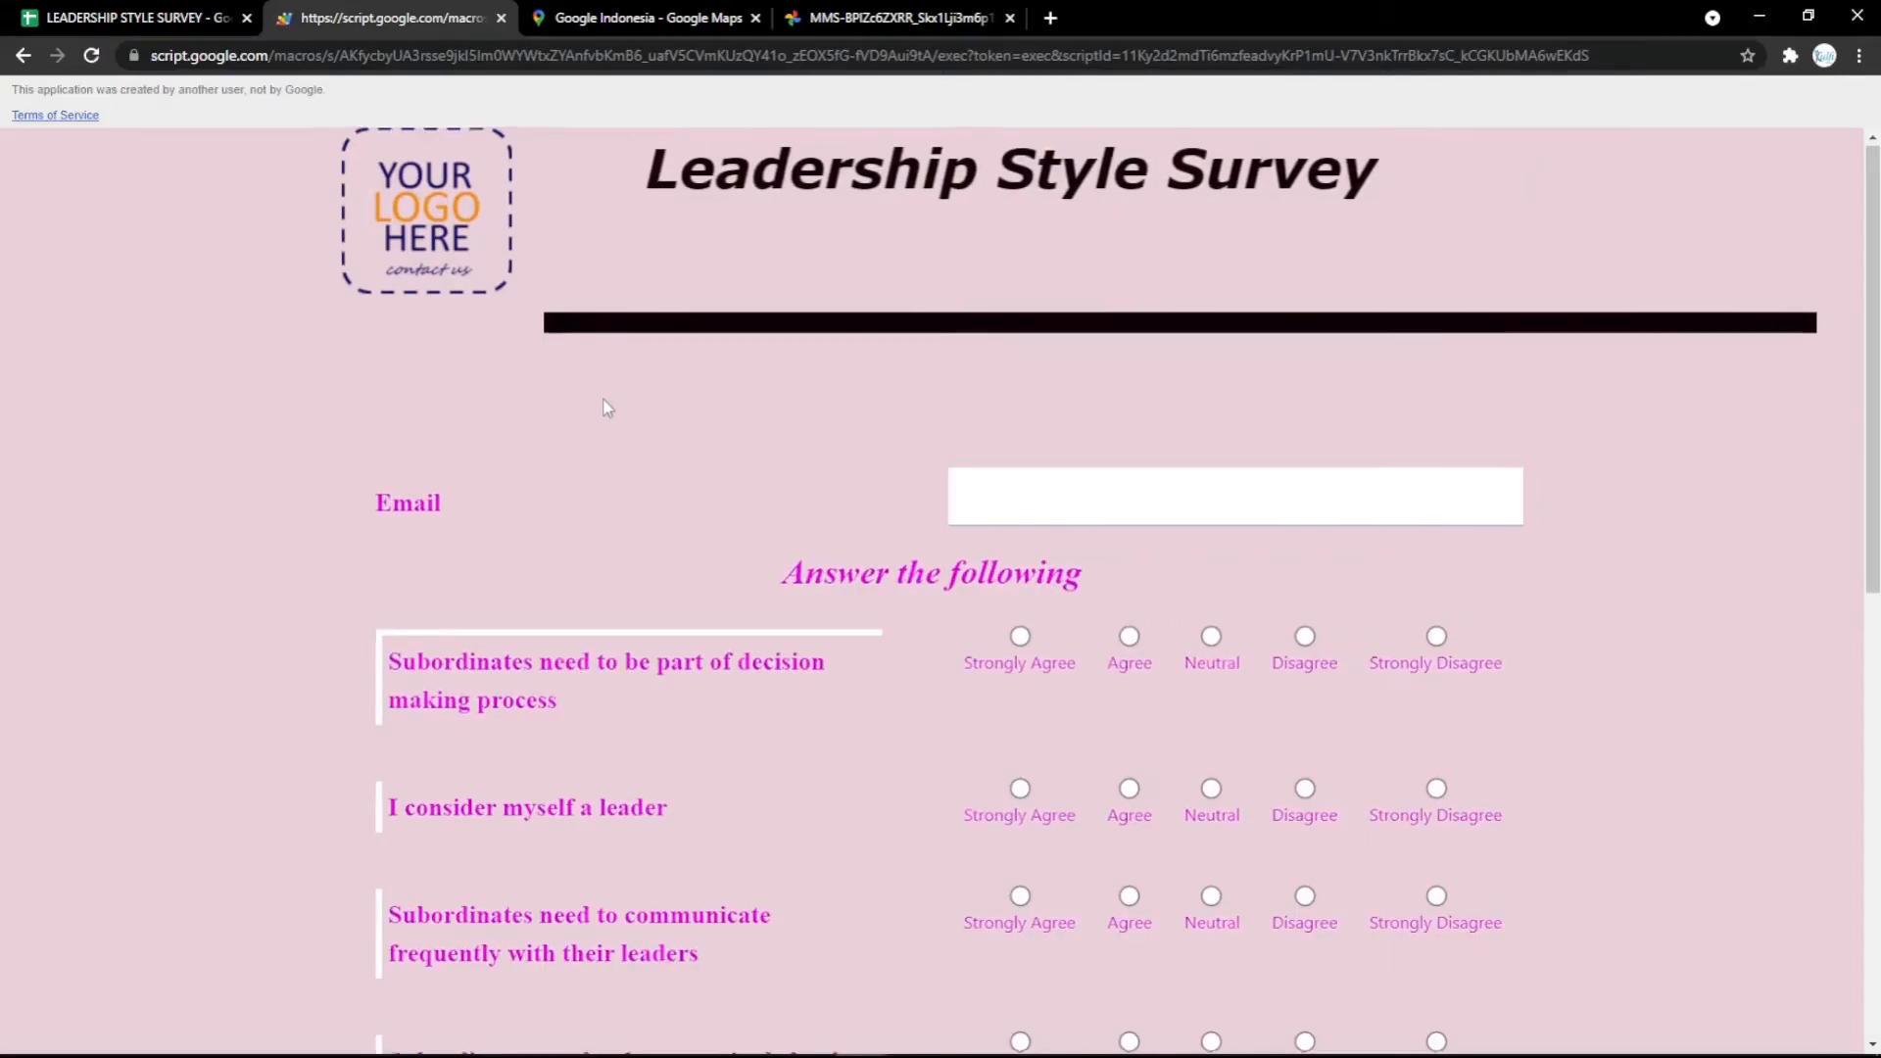
scroll(630, 461, down, 10)
scroll(630, 471, up, 10)
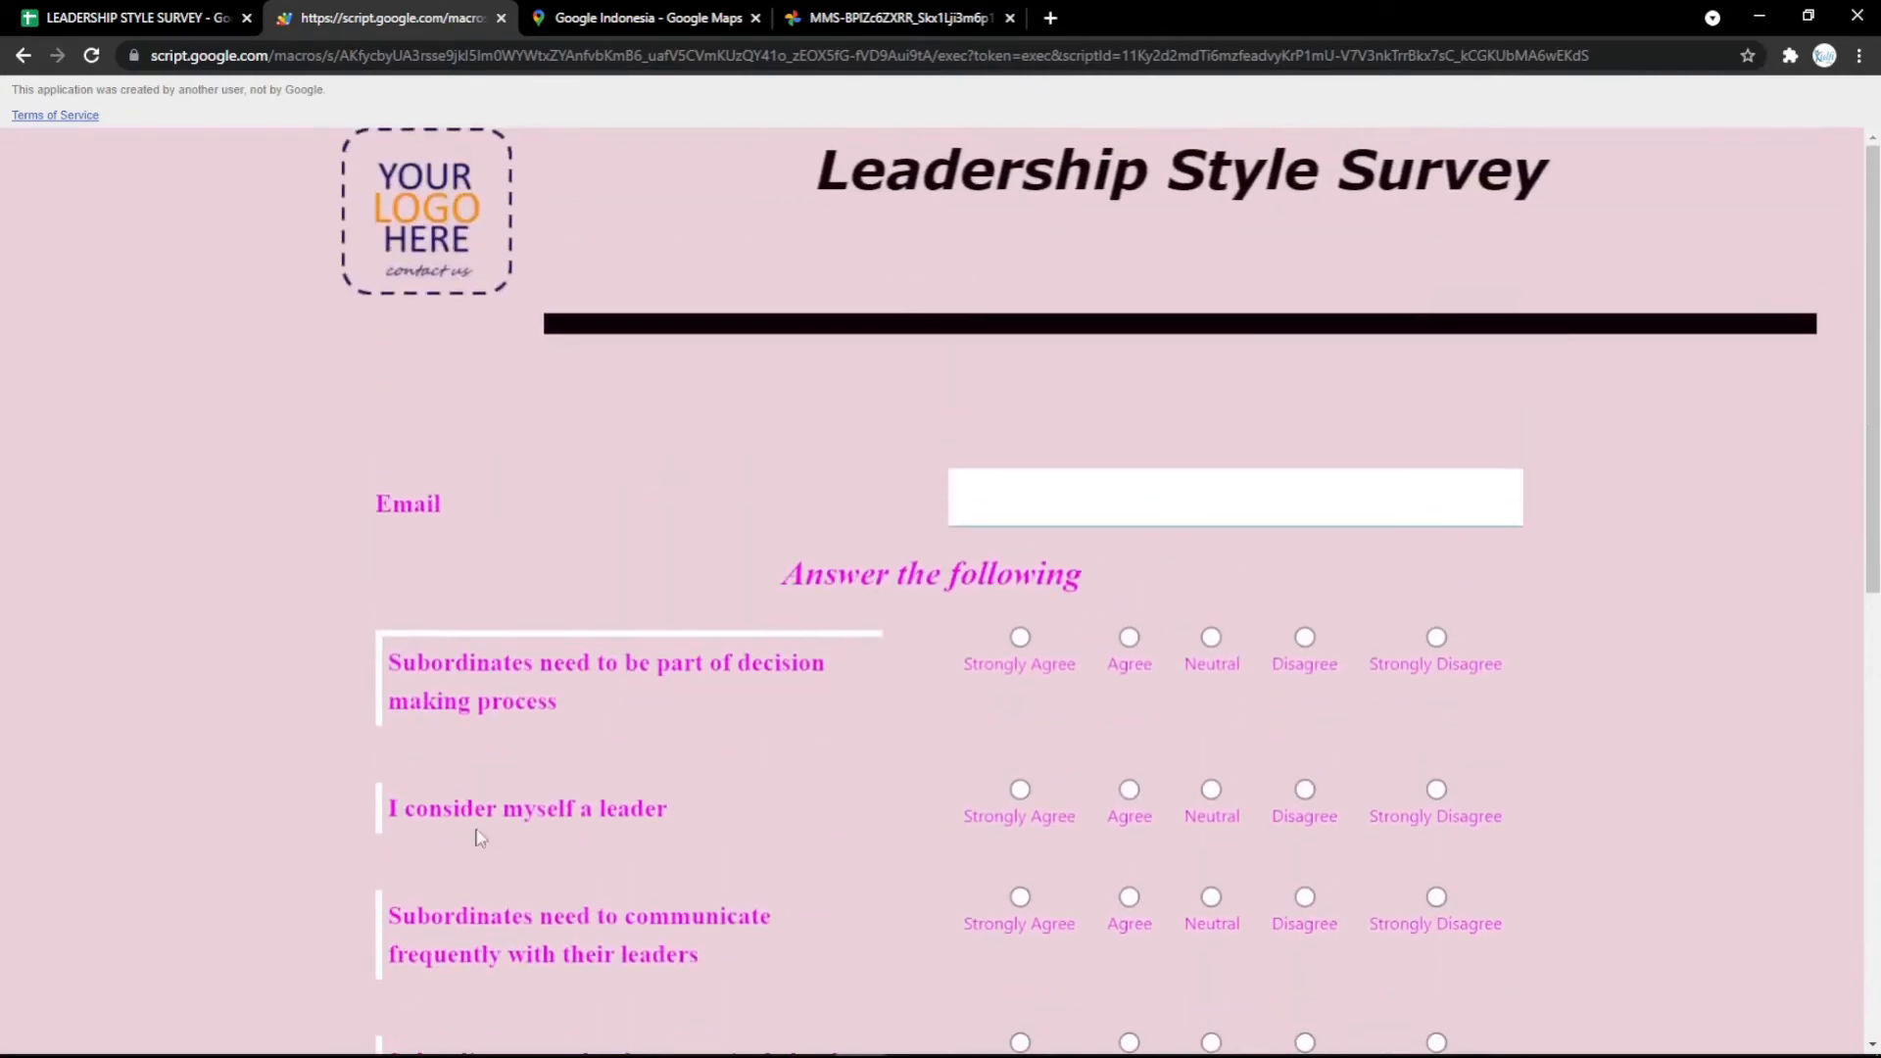
Step: Change the Loading Message to "Processing.. Please wait a minutes", keeping the hand emoji, and reload the live form
click(142, 10)
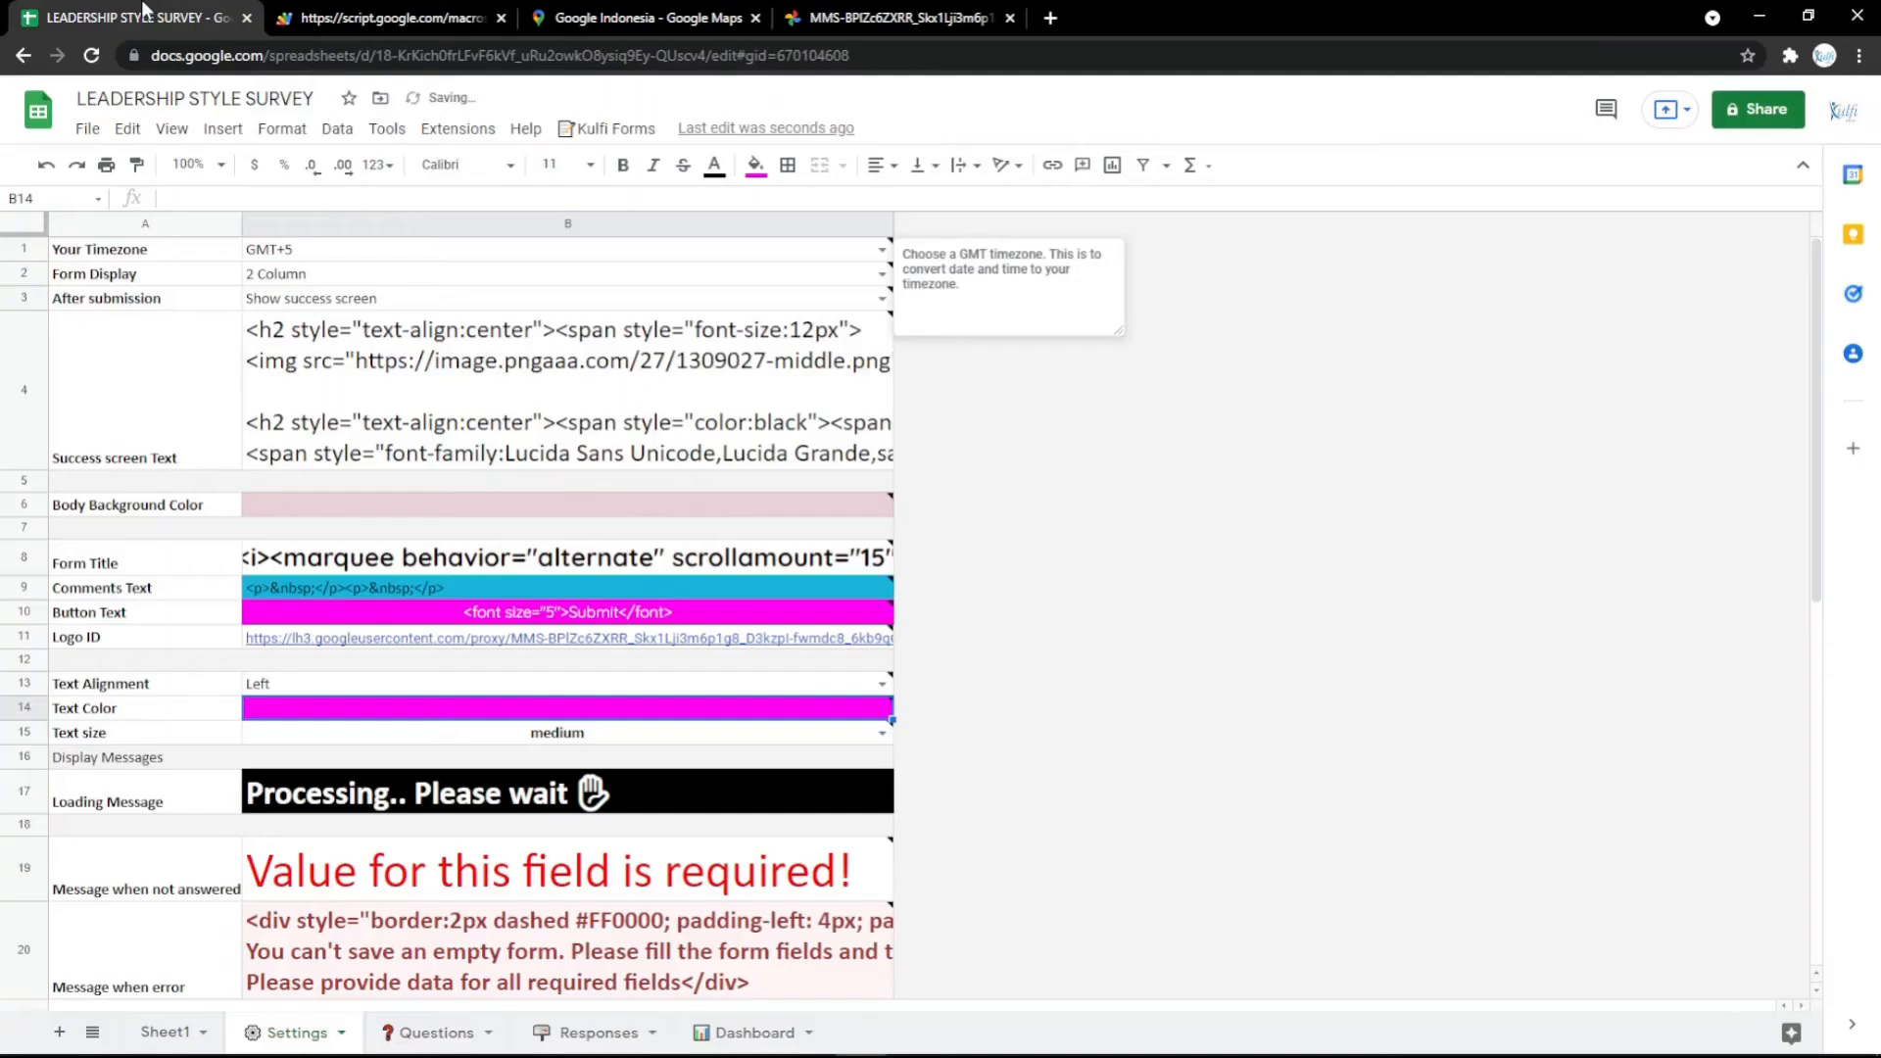
double_click(590, 813)
text(a minute)
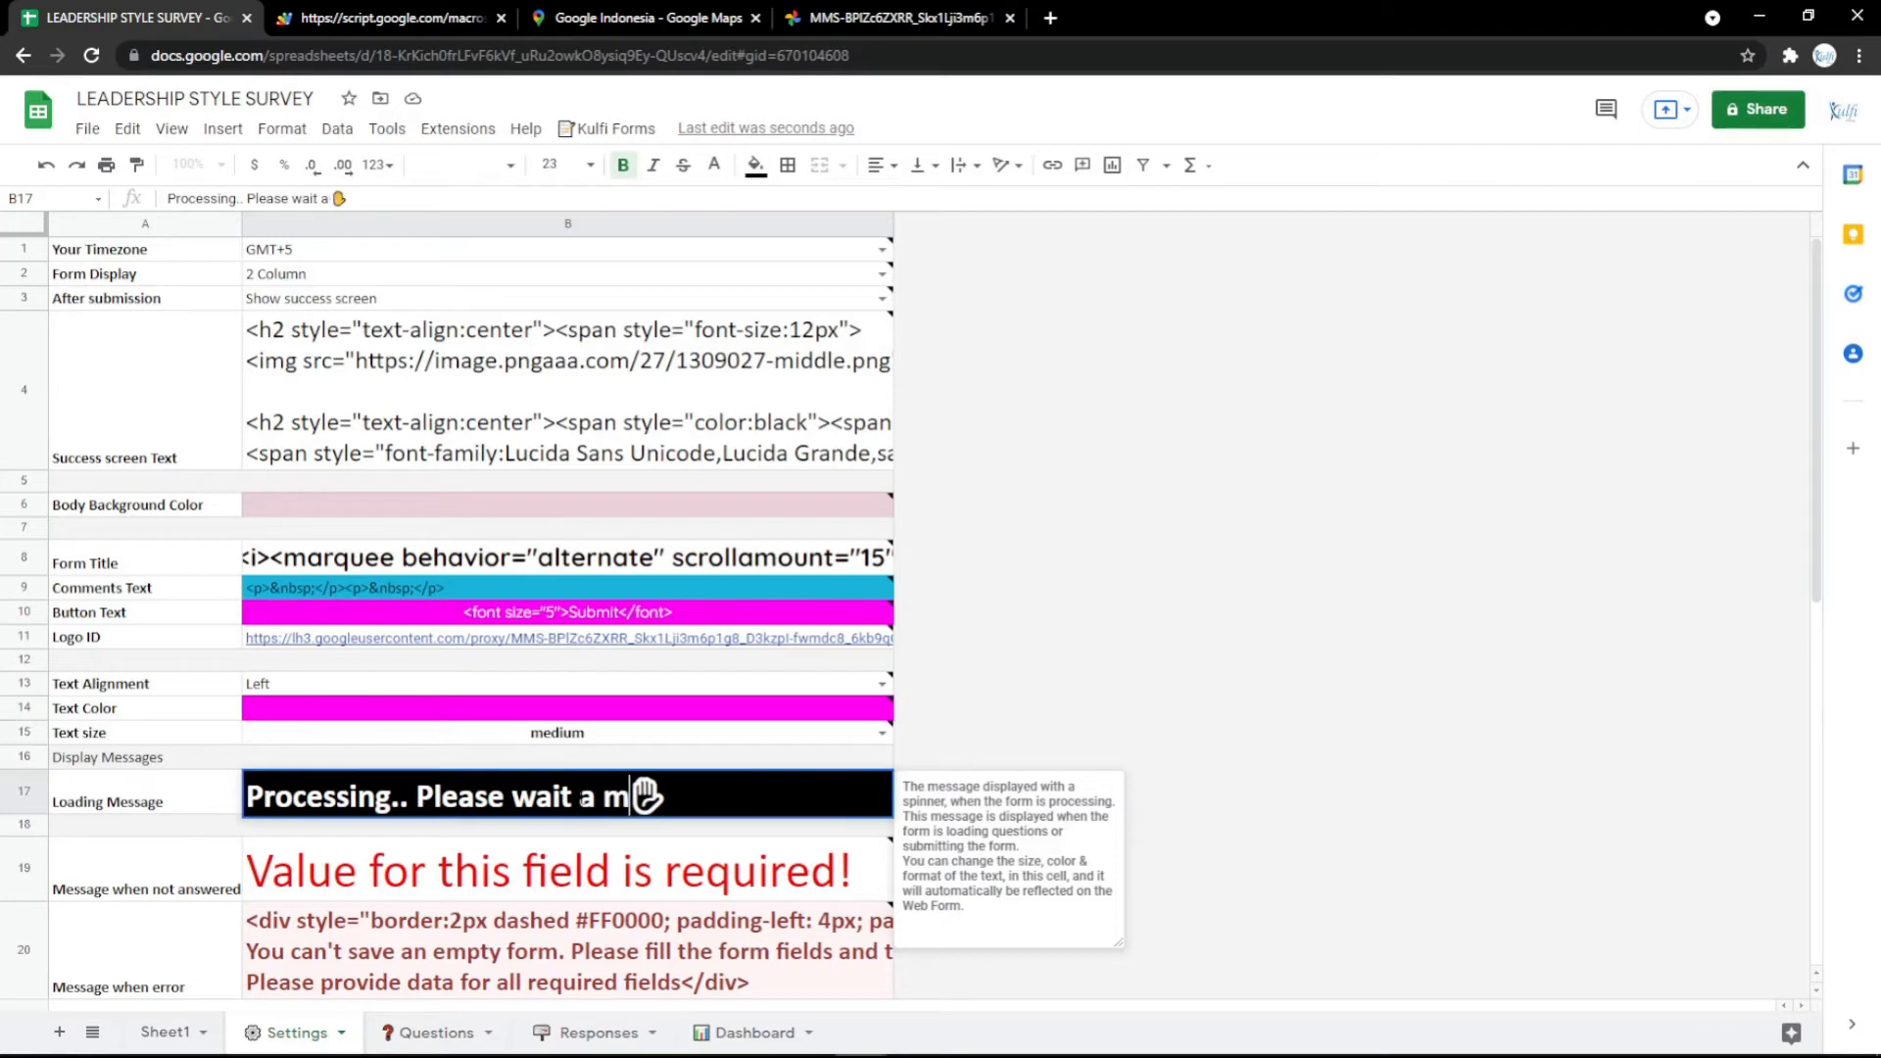
text(s)
key(Return)
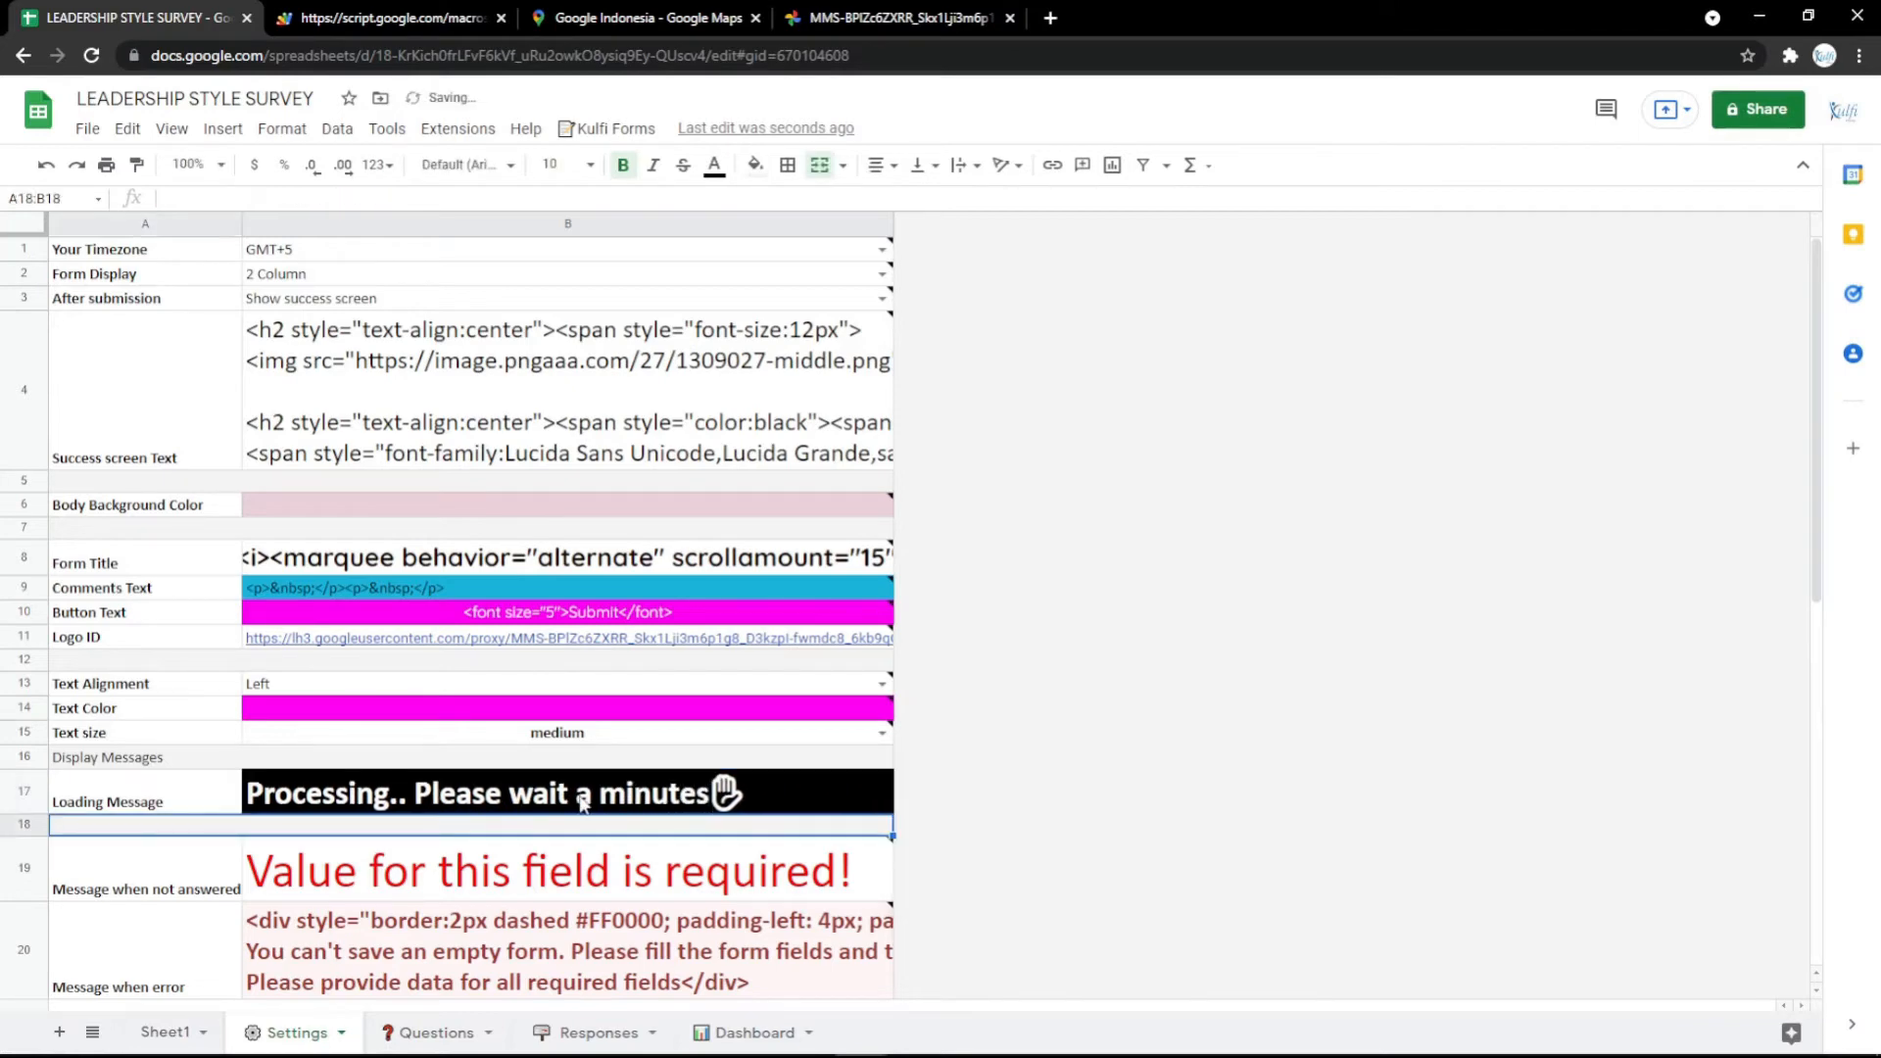
click(428, 16)
key(F5)
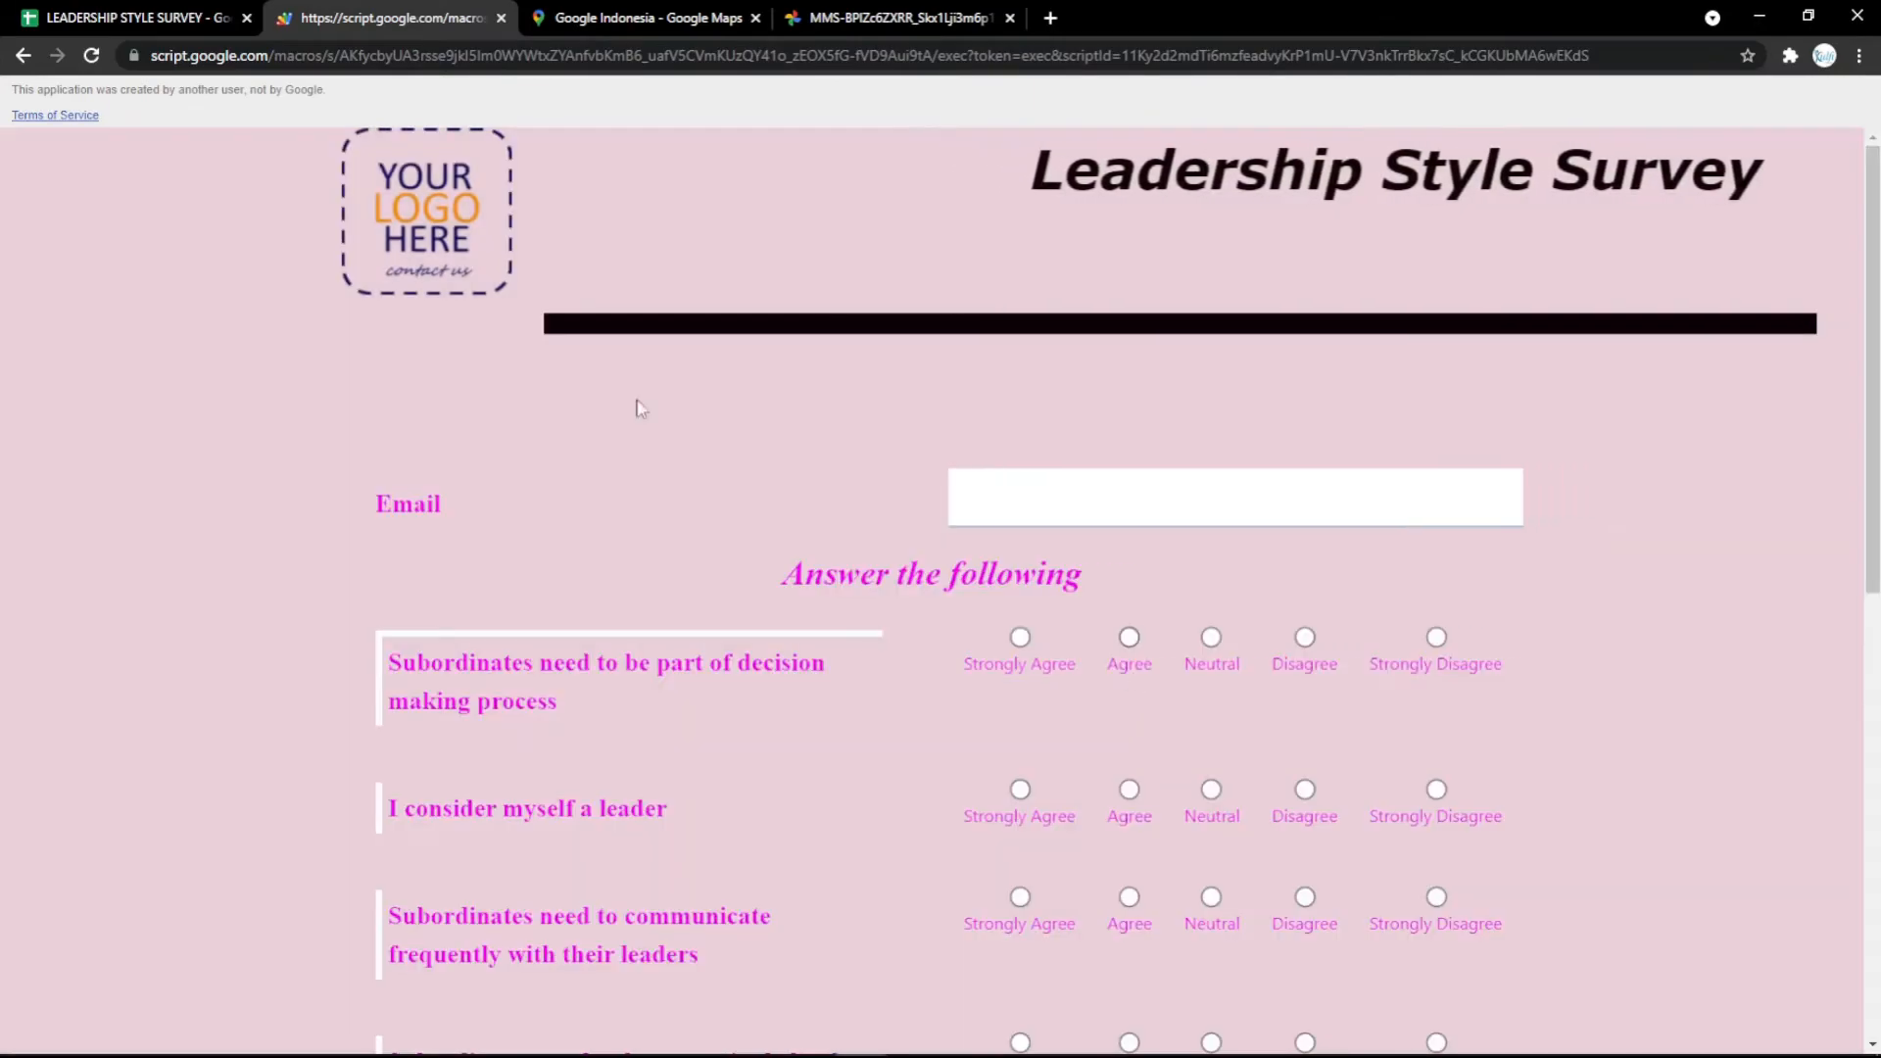
Step: Open the Form Title setting for editing, then enter "LEADERSHIP STYLE SURVEY" in the bookmarked online HTML editor in a new browser tab
click(137, 16)
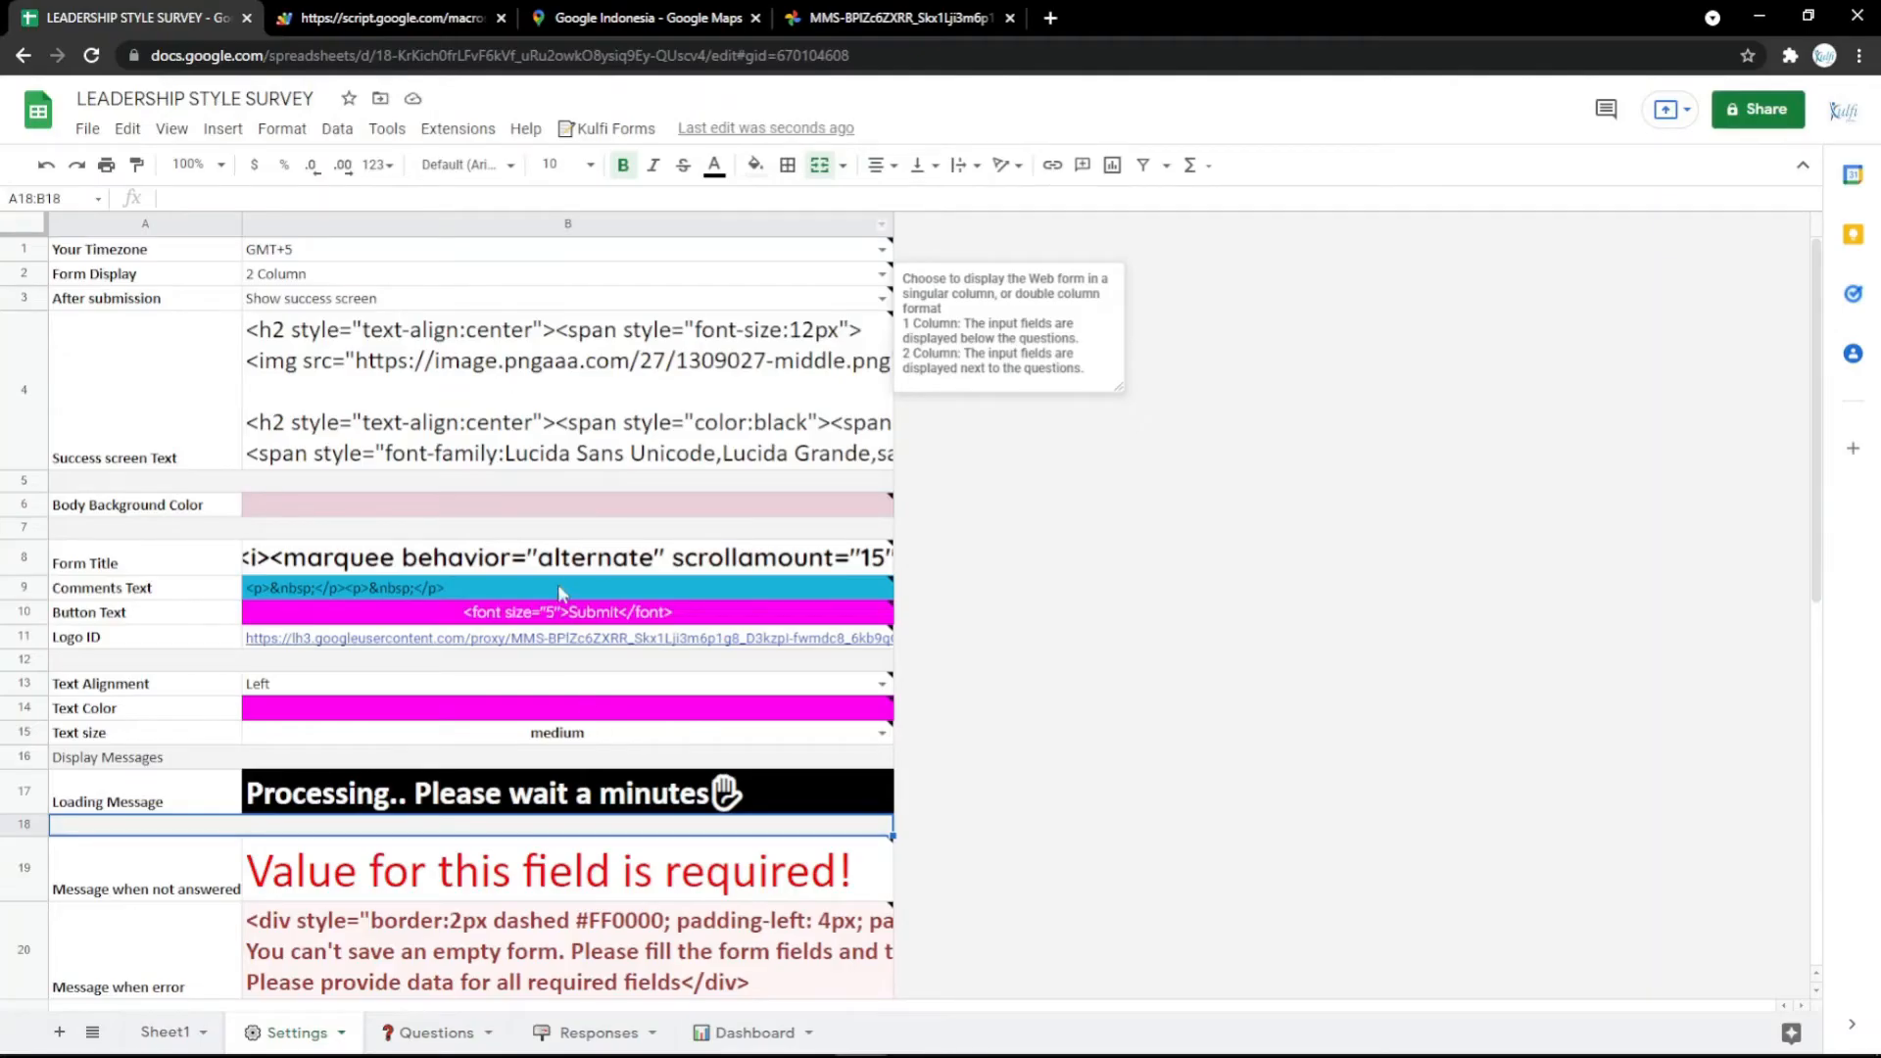
double_click(639, 567)
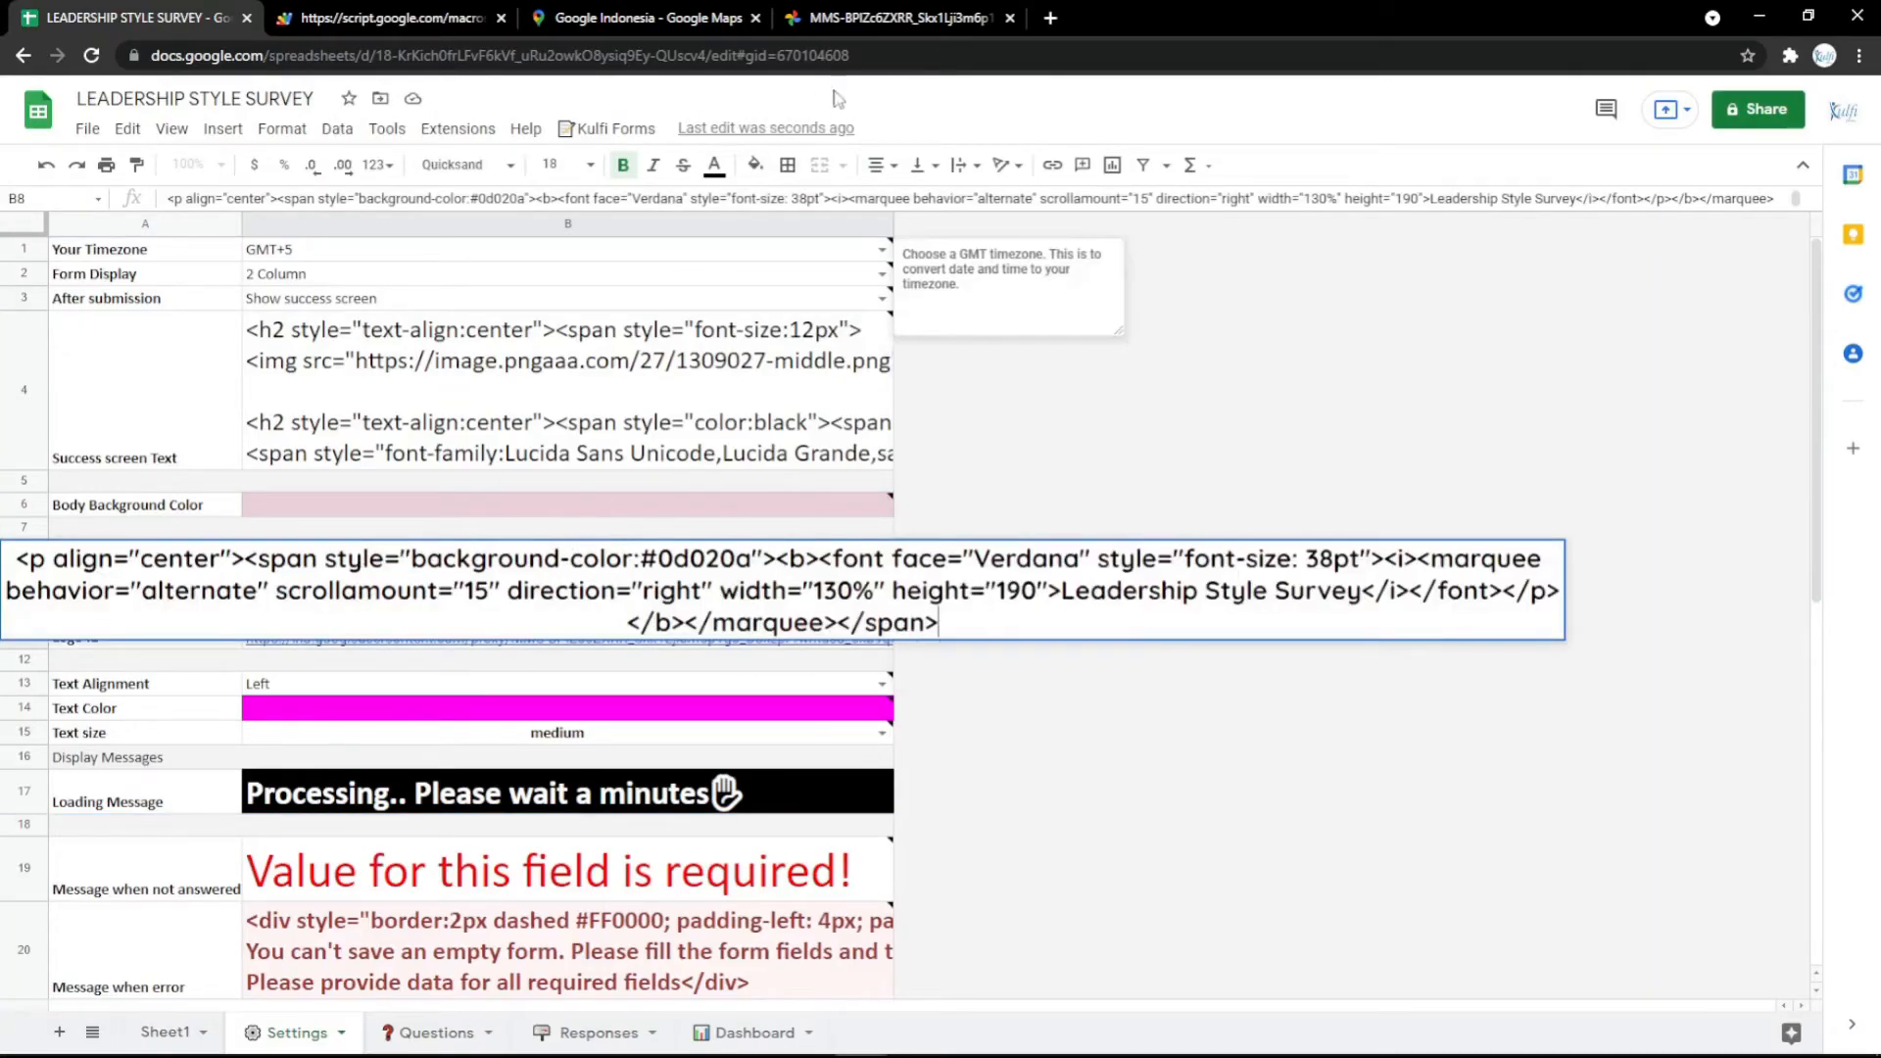
click(1050, 17)
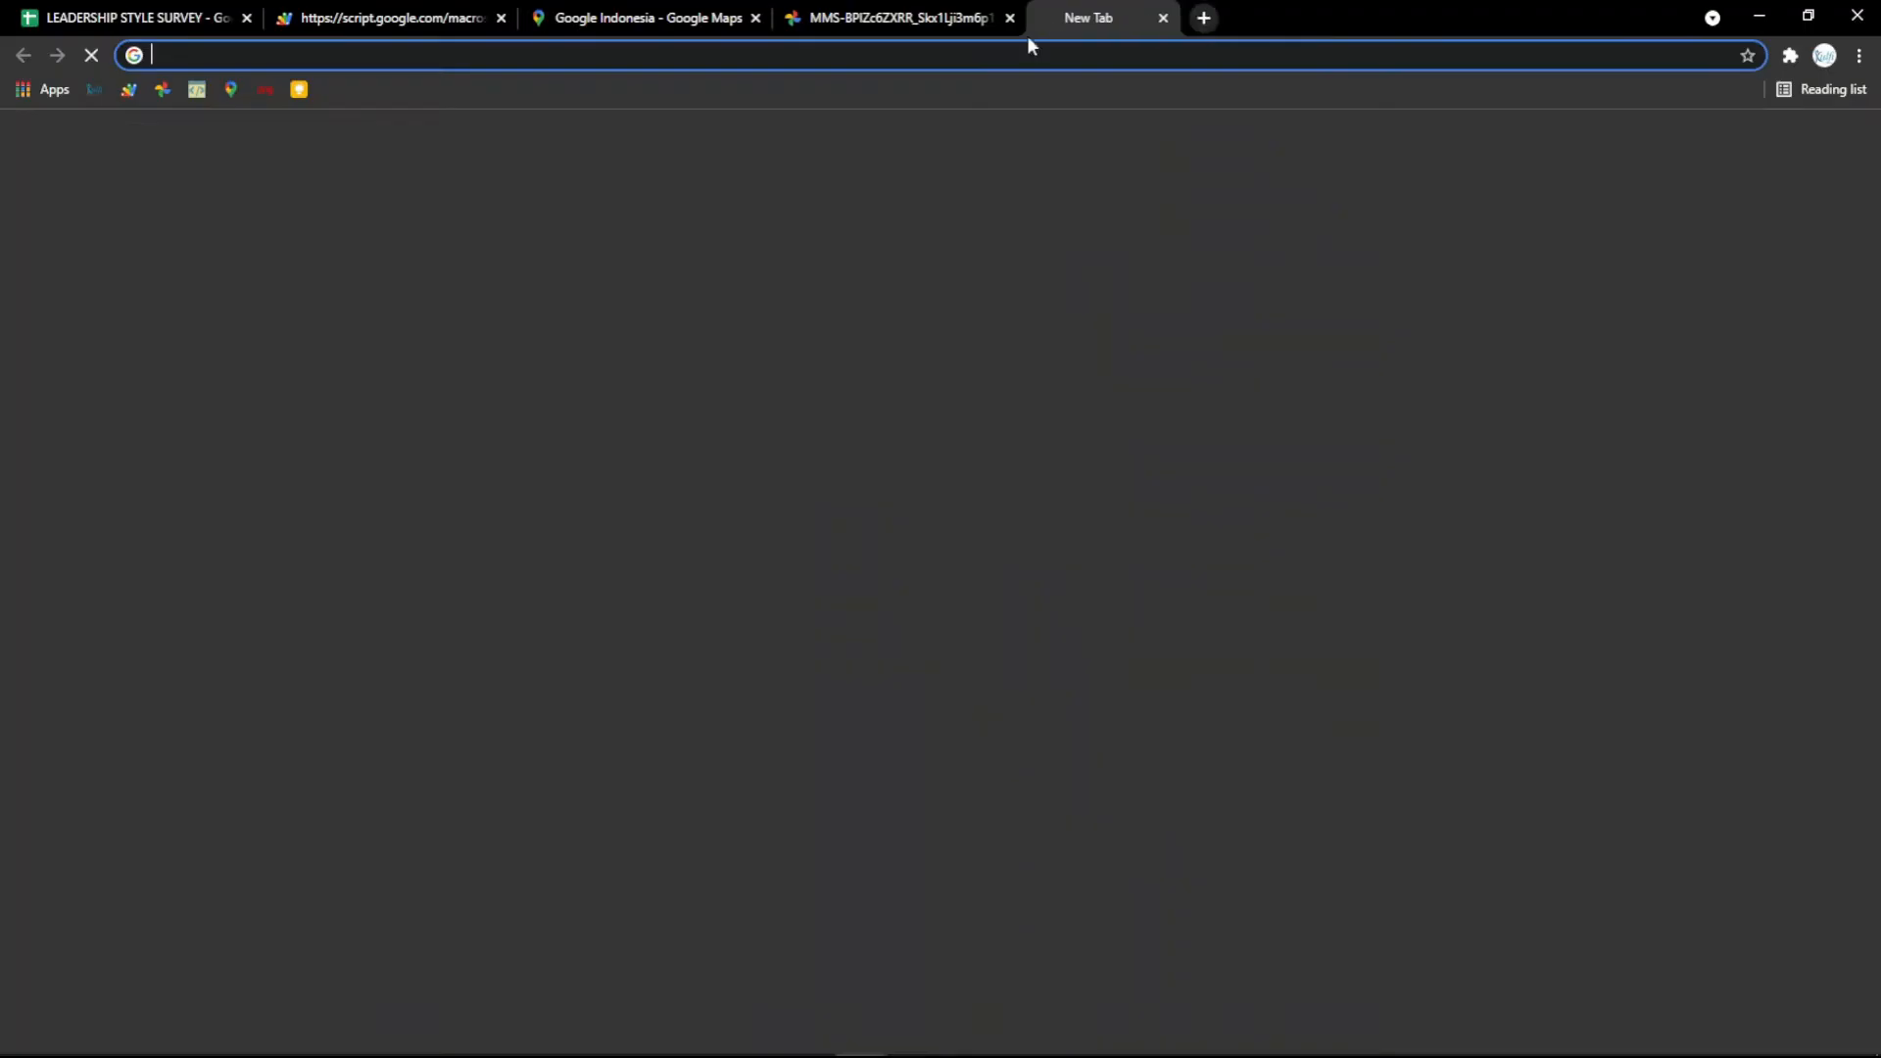
click(194, 90)
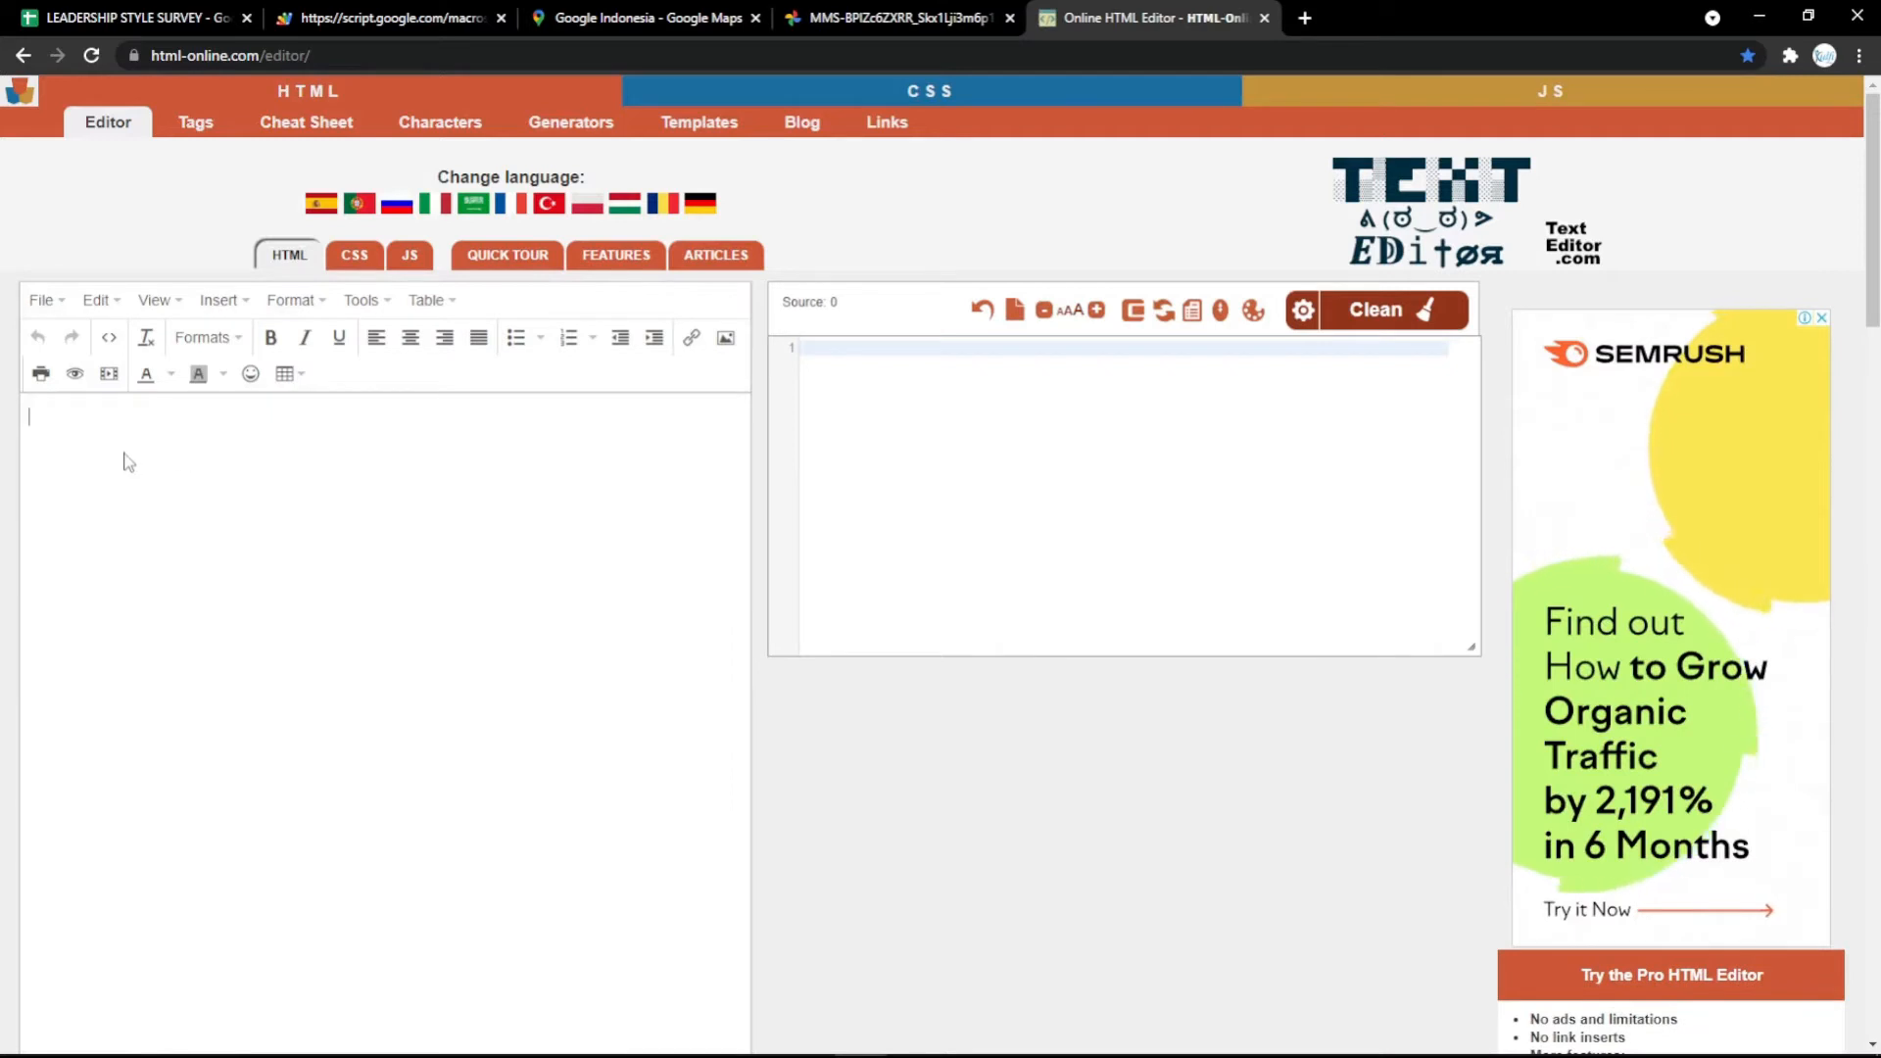
text(LEADERSH)
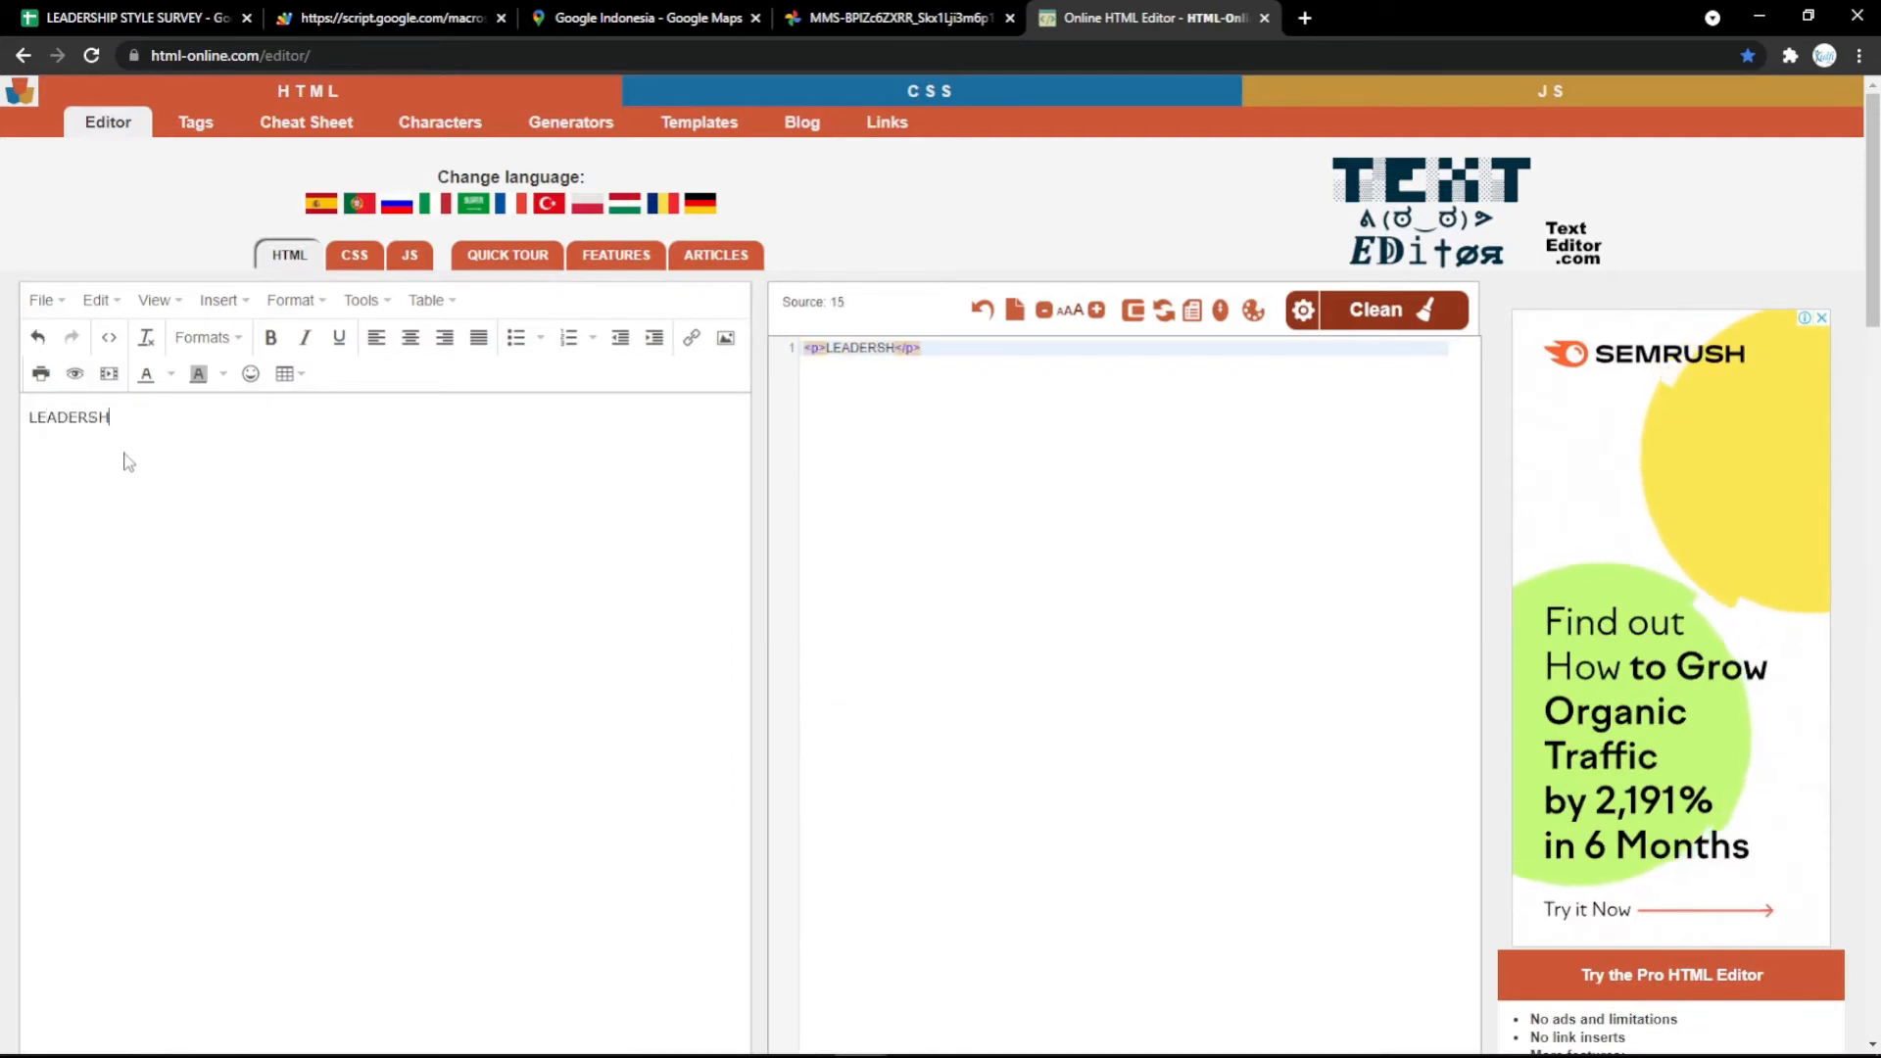
text(IP STY)
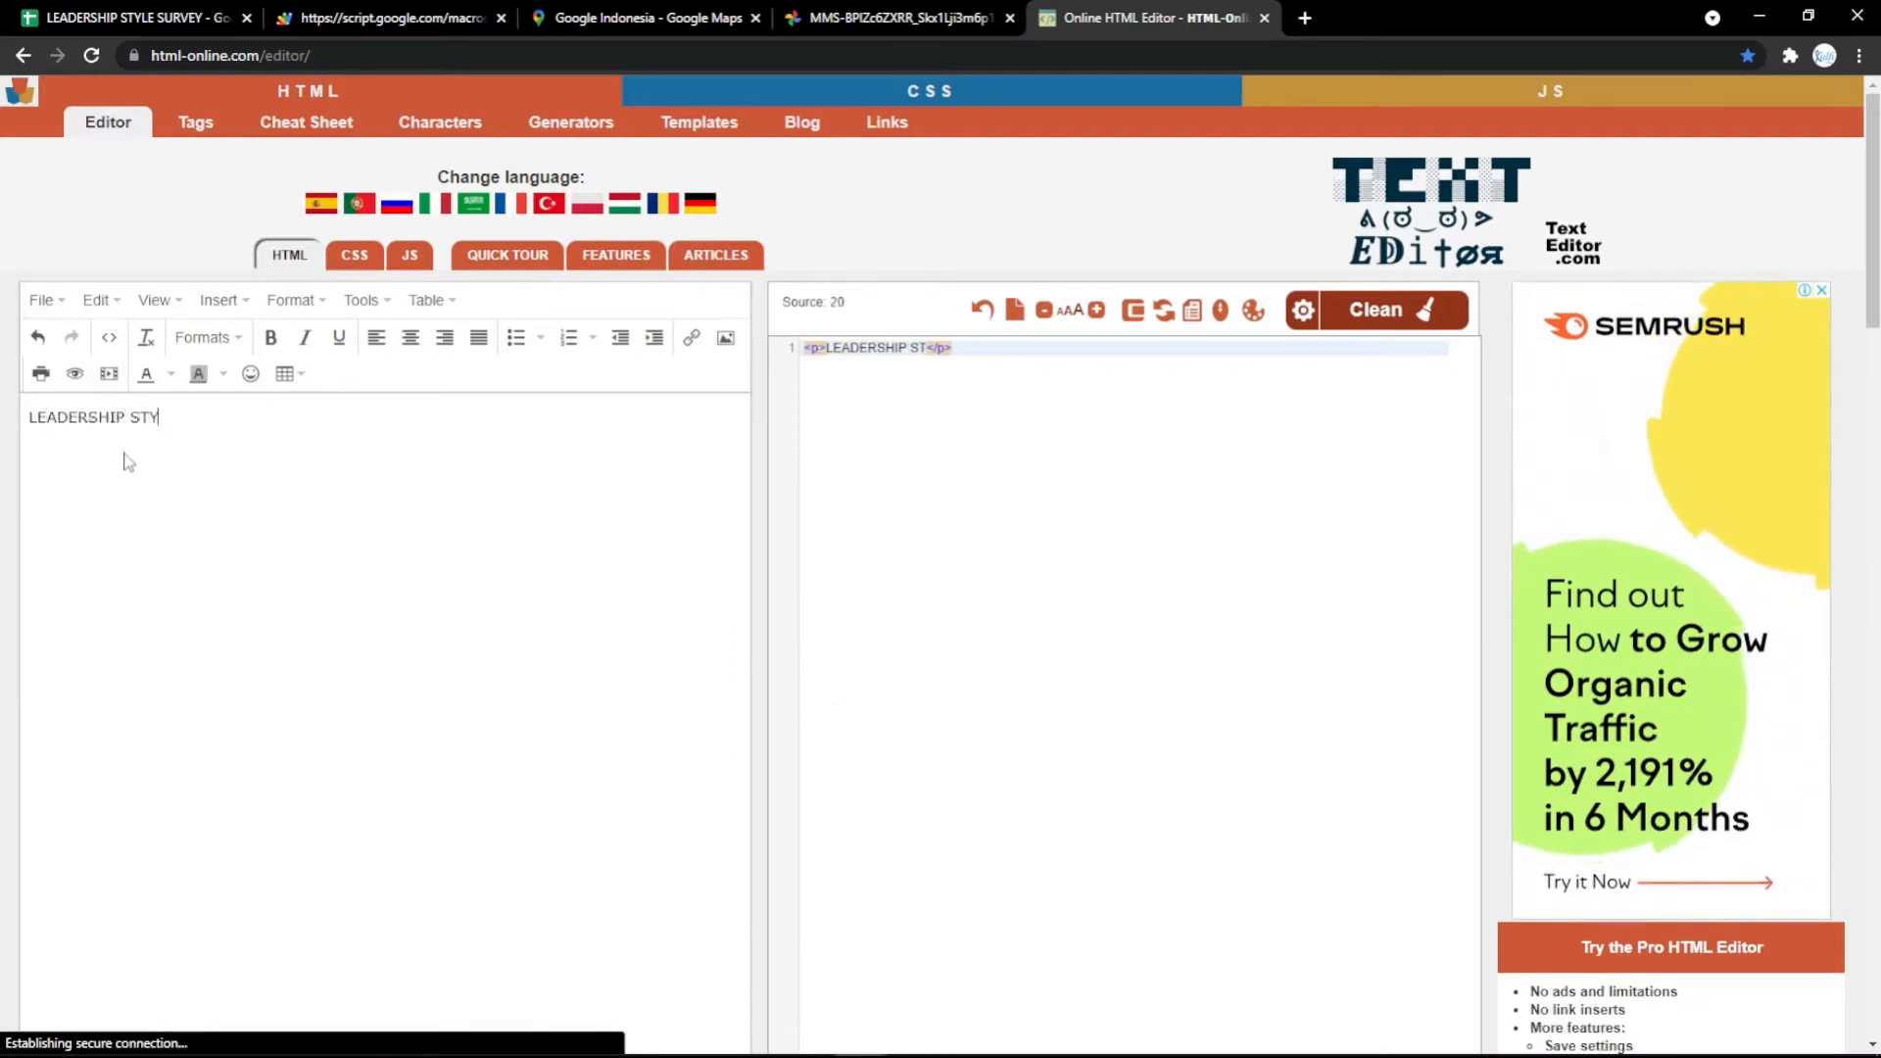
text(LE SURVEY)
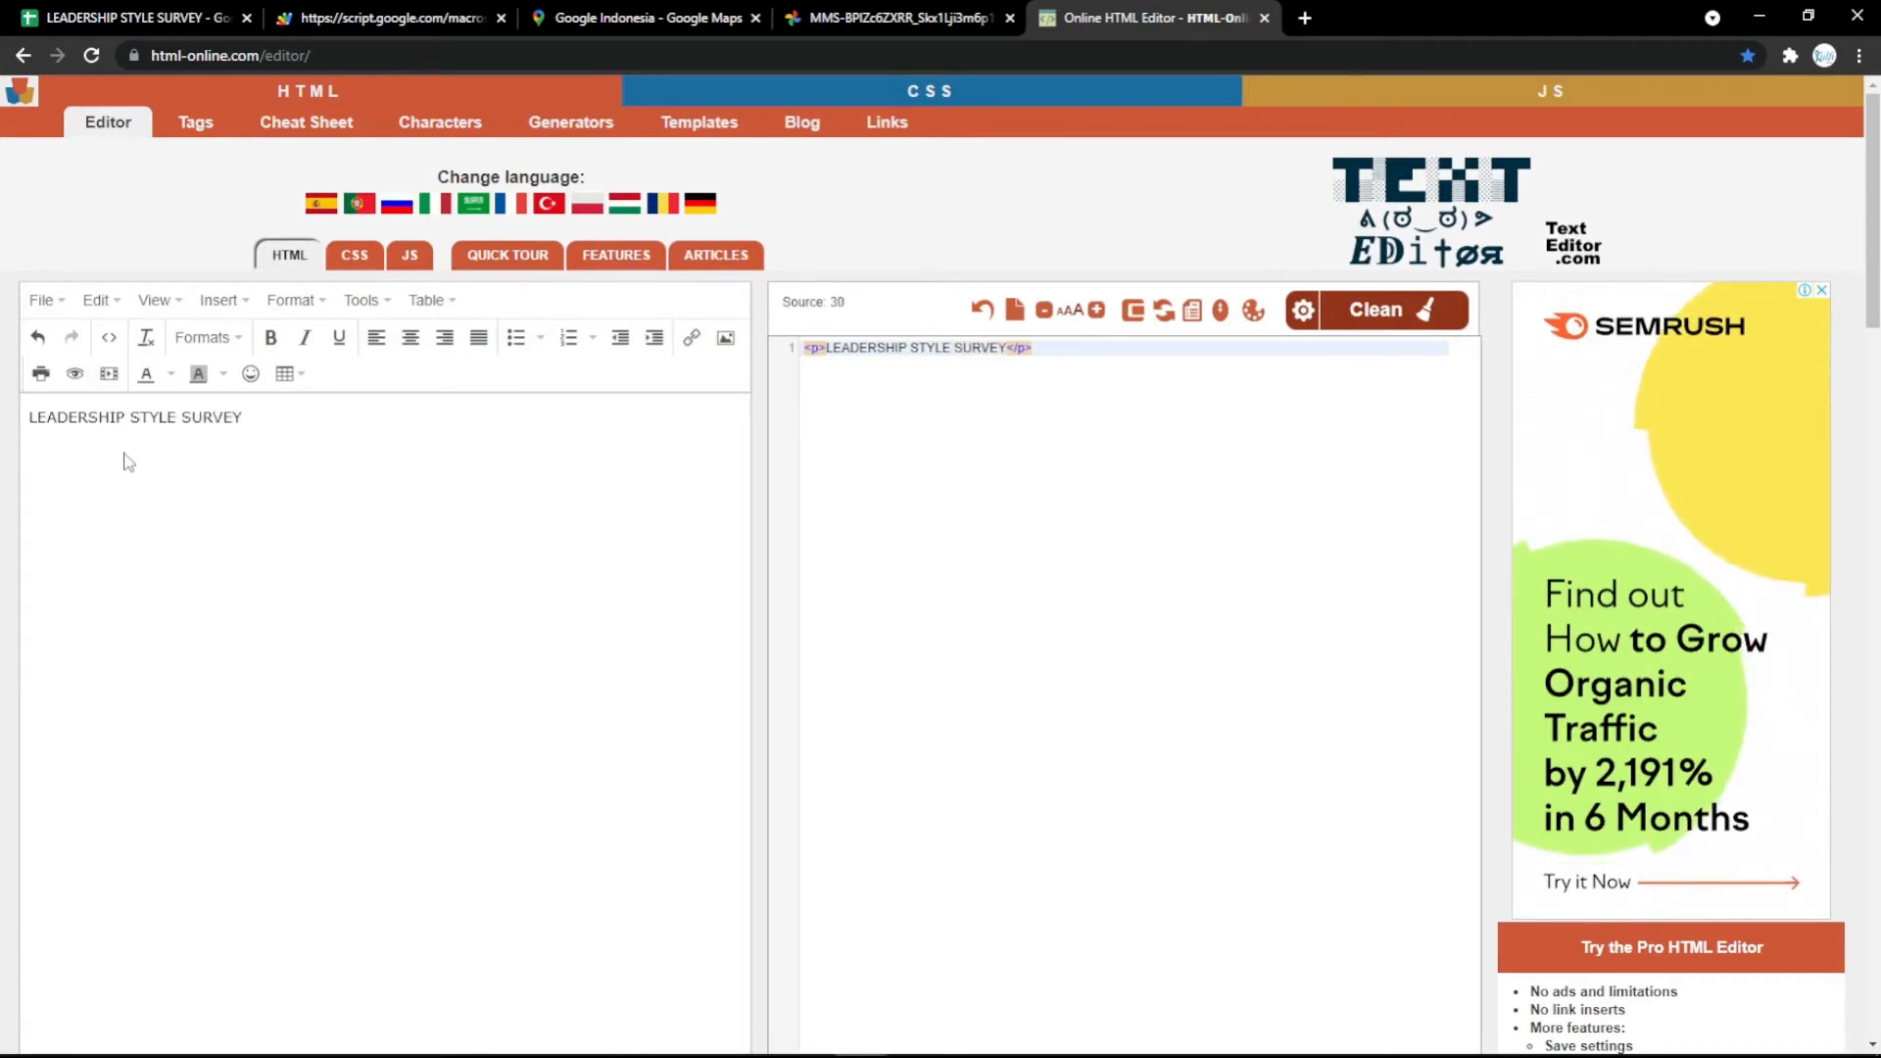
Step: Format the title text as centered, bold, italic and underlined Heading 1 in magenta
key(ctrl+a)
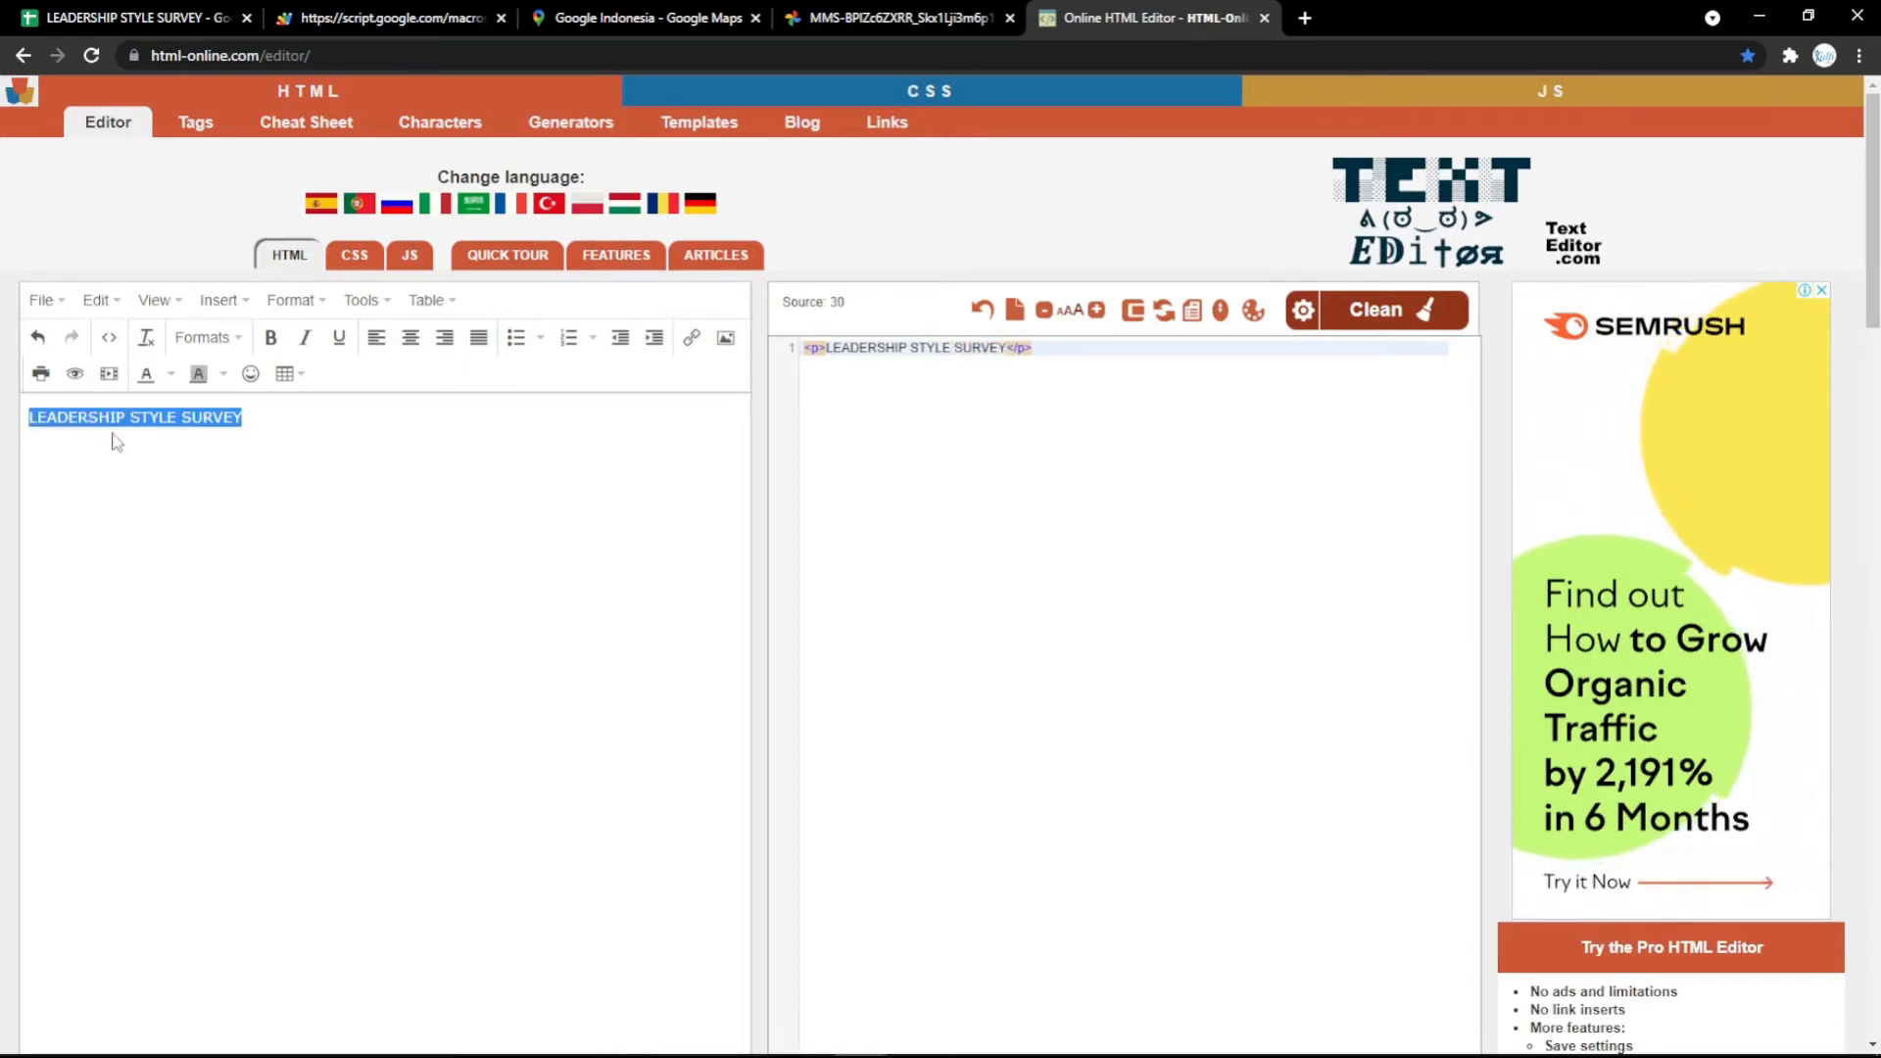
click(411, 337)
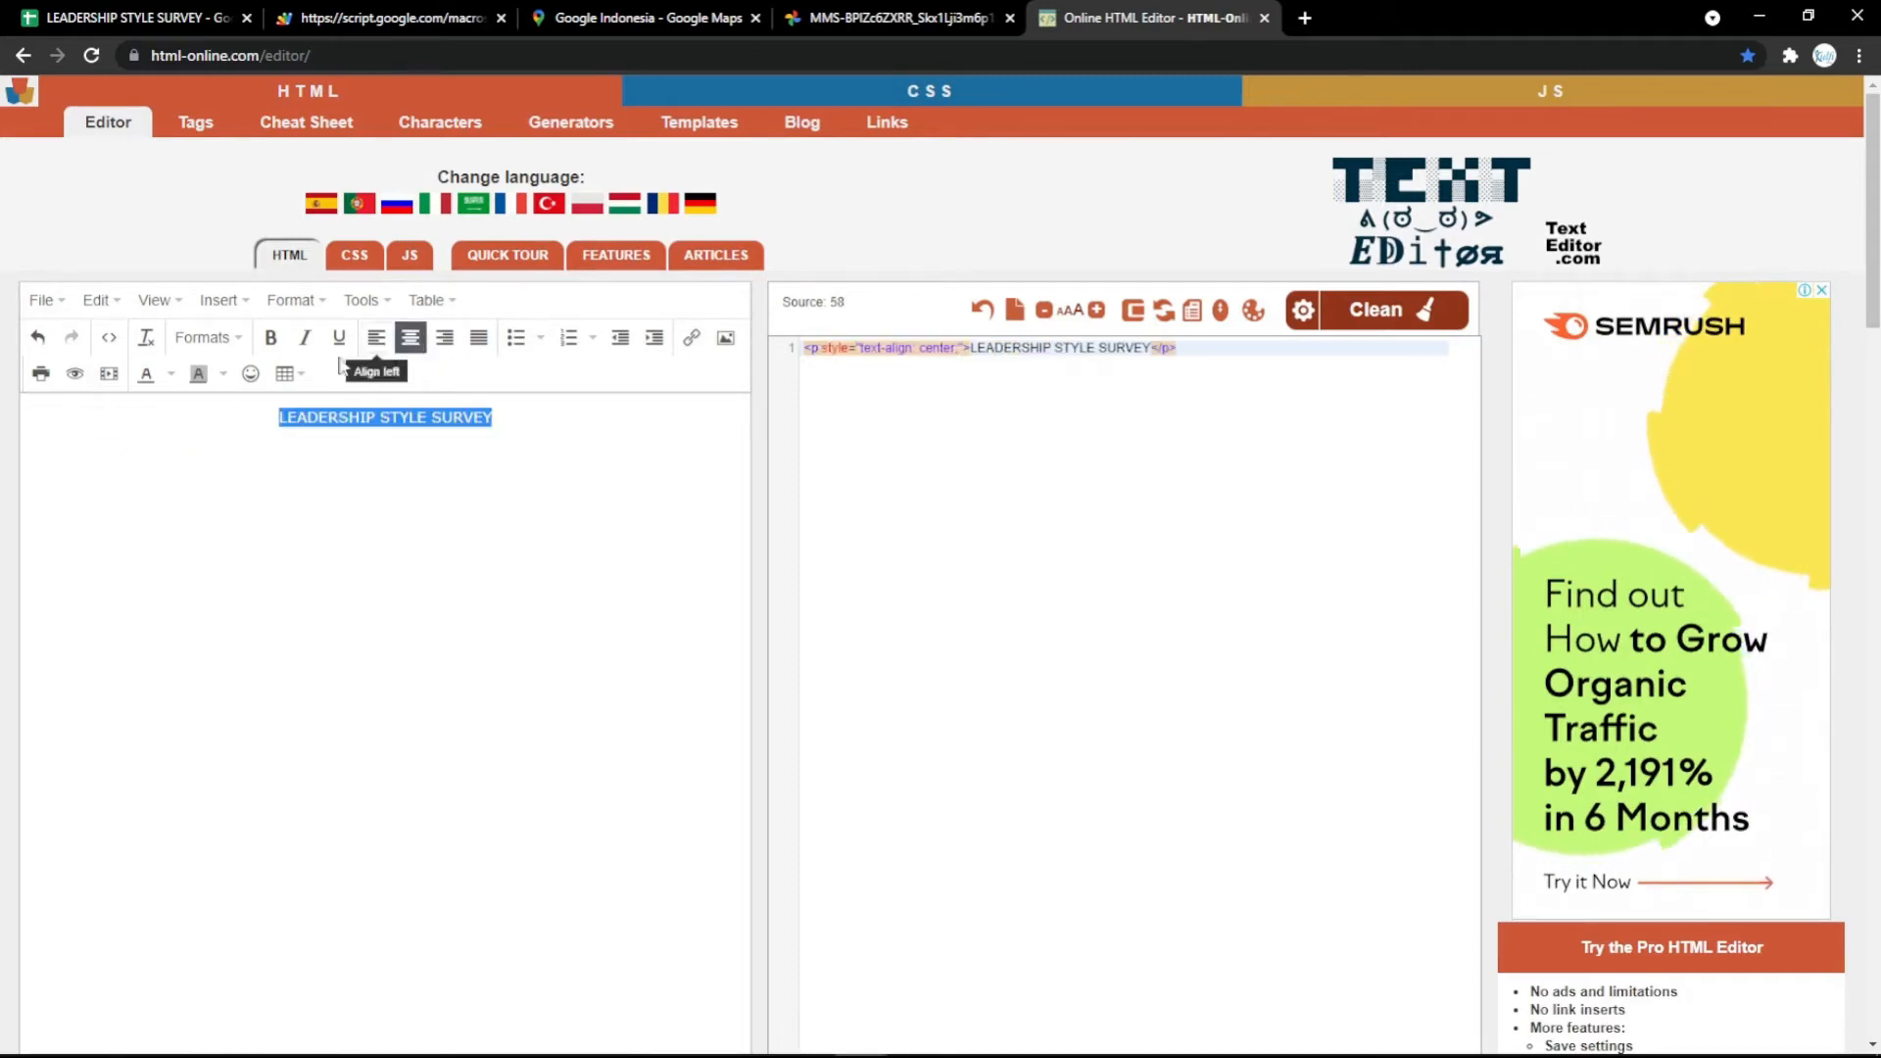
click(272, 337)
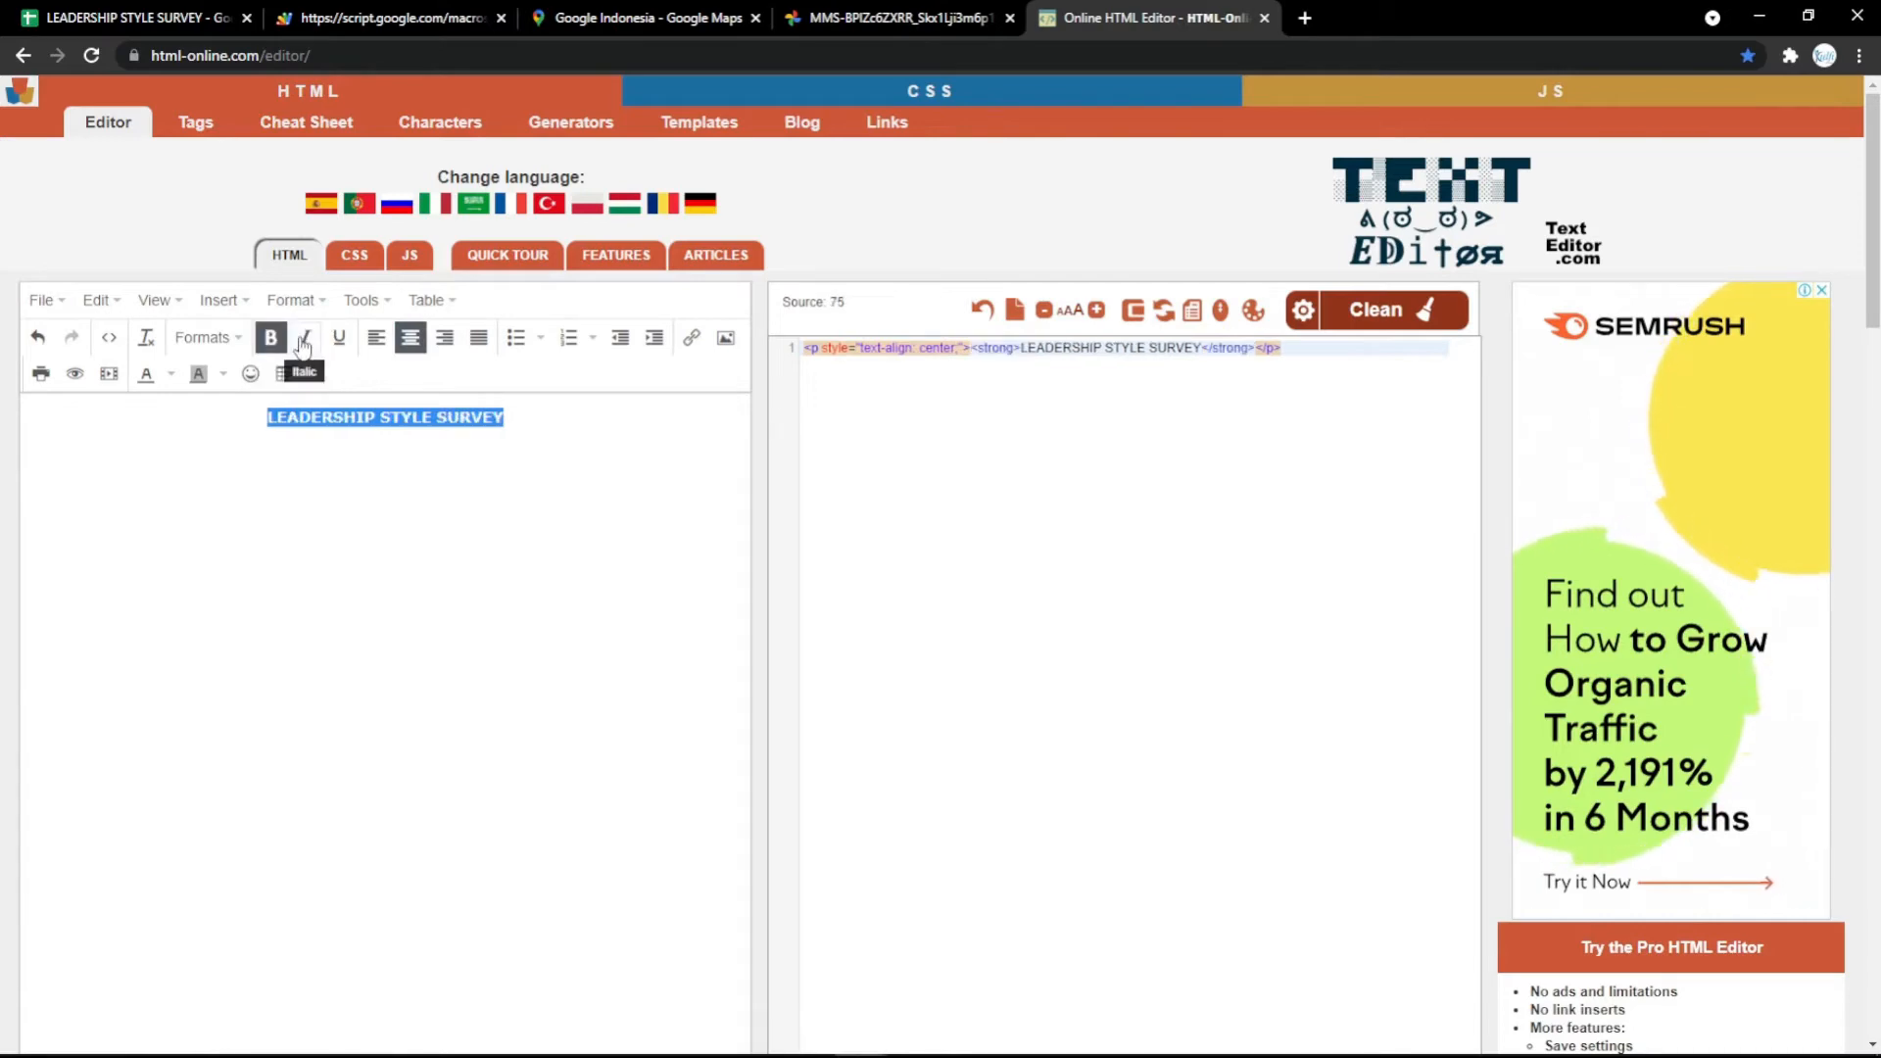
click(305, 337)
click(336, 340)
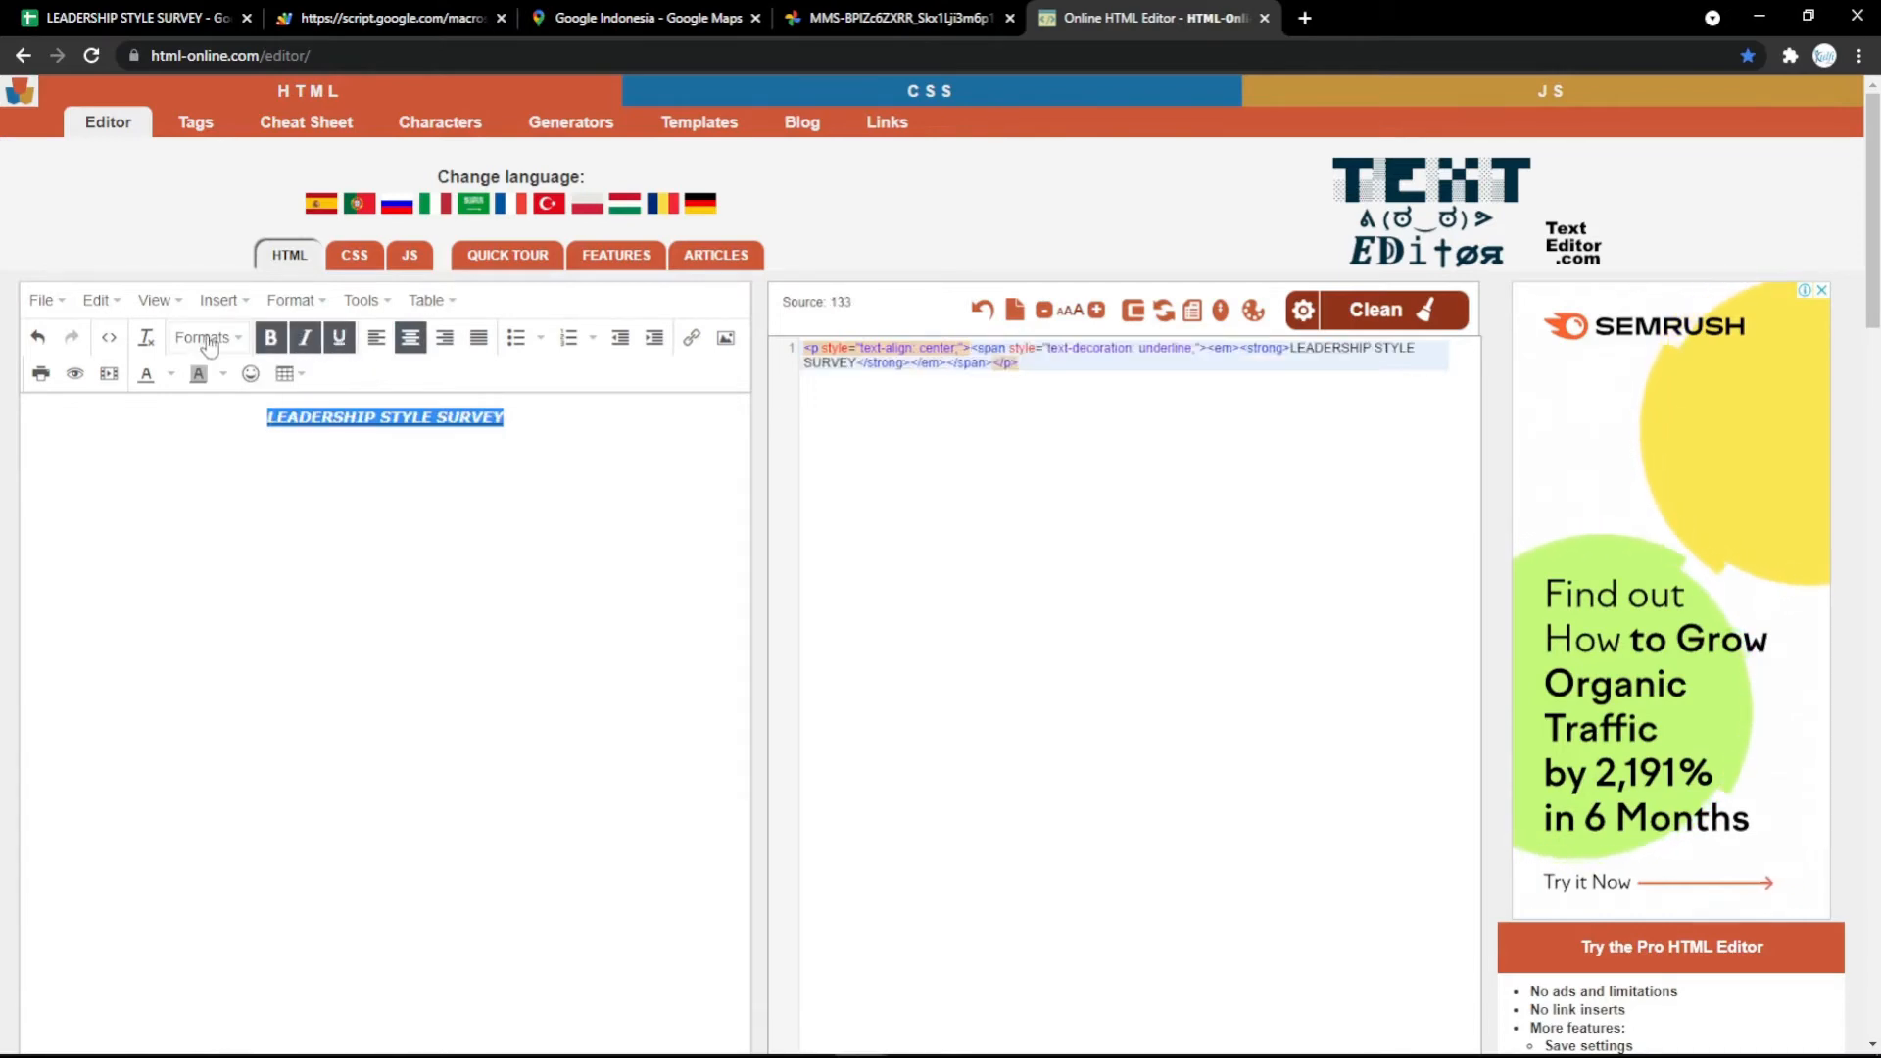
click(210, 337)
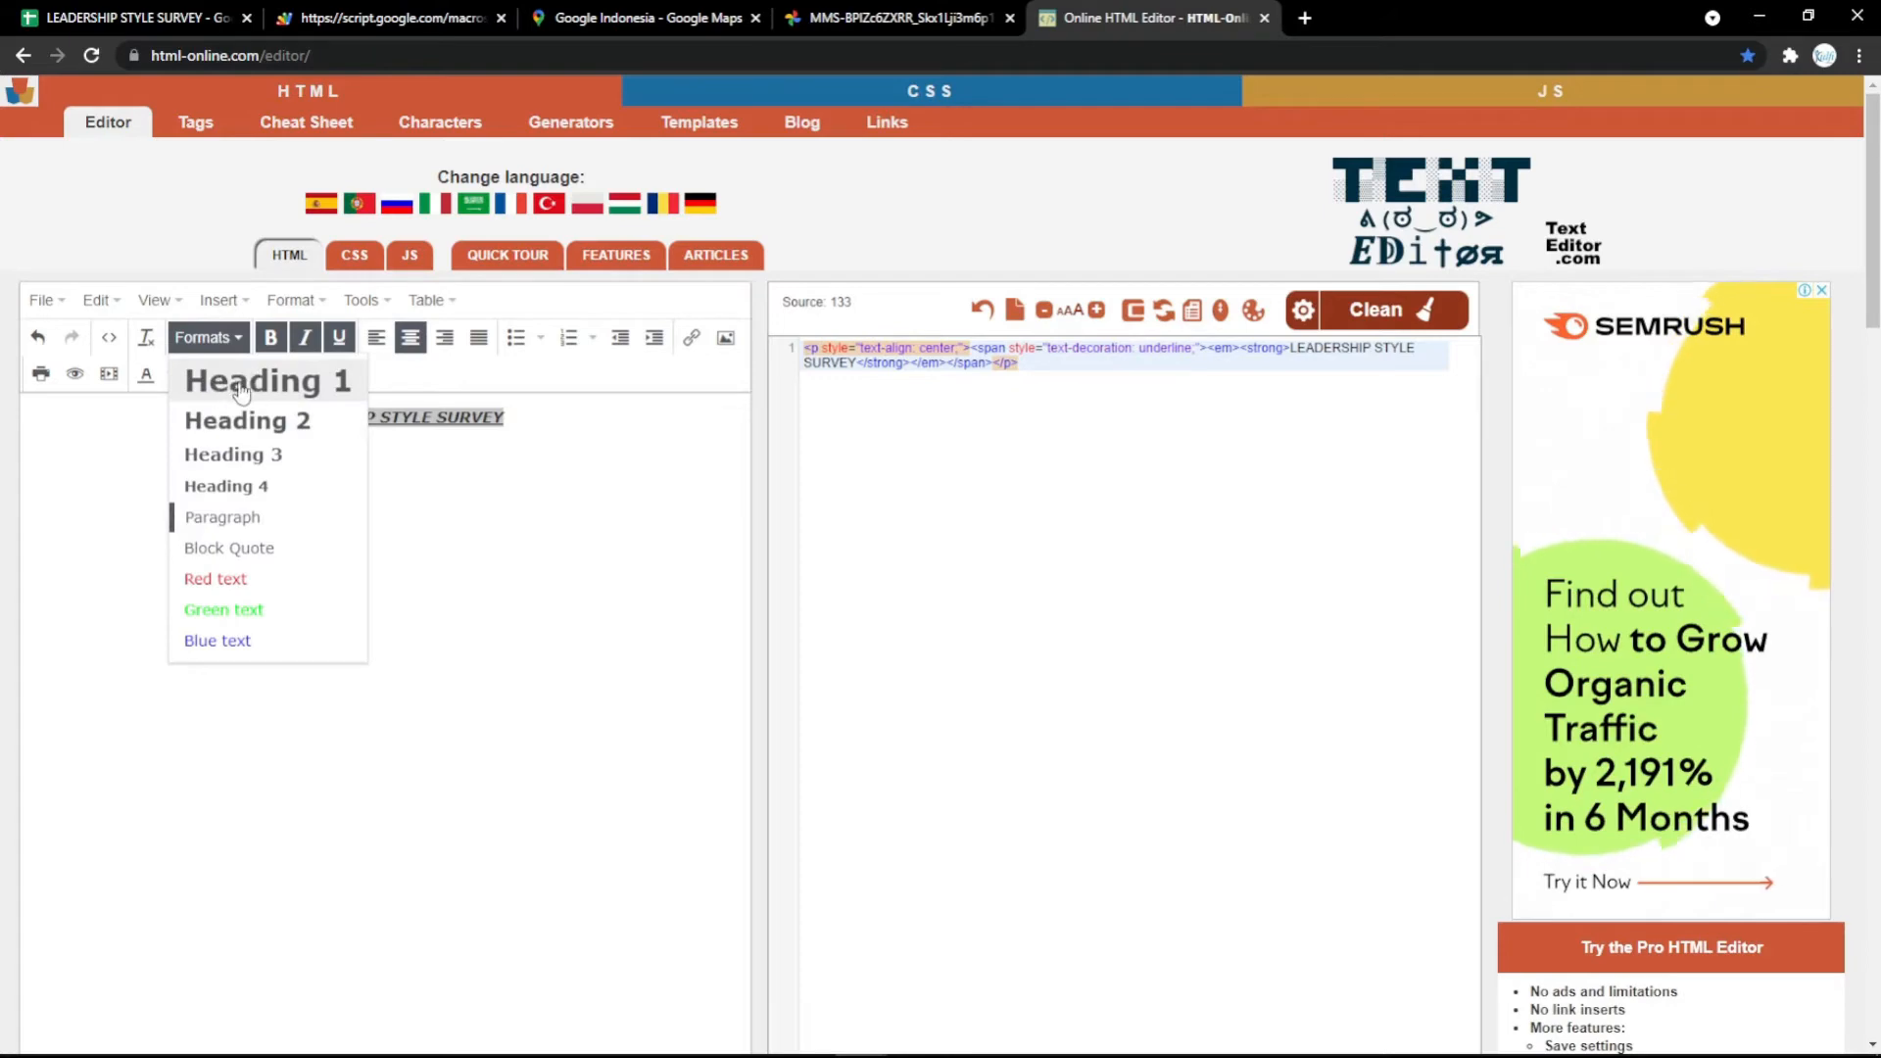
click(253, 382)
click(170, 374)
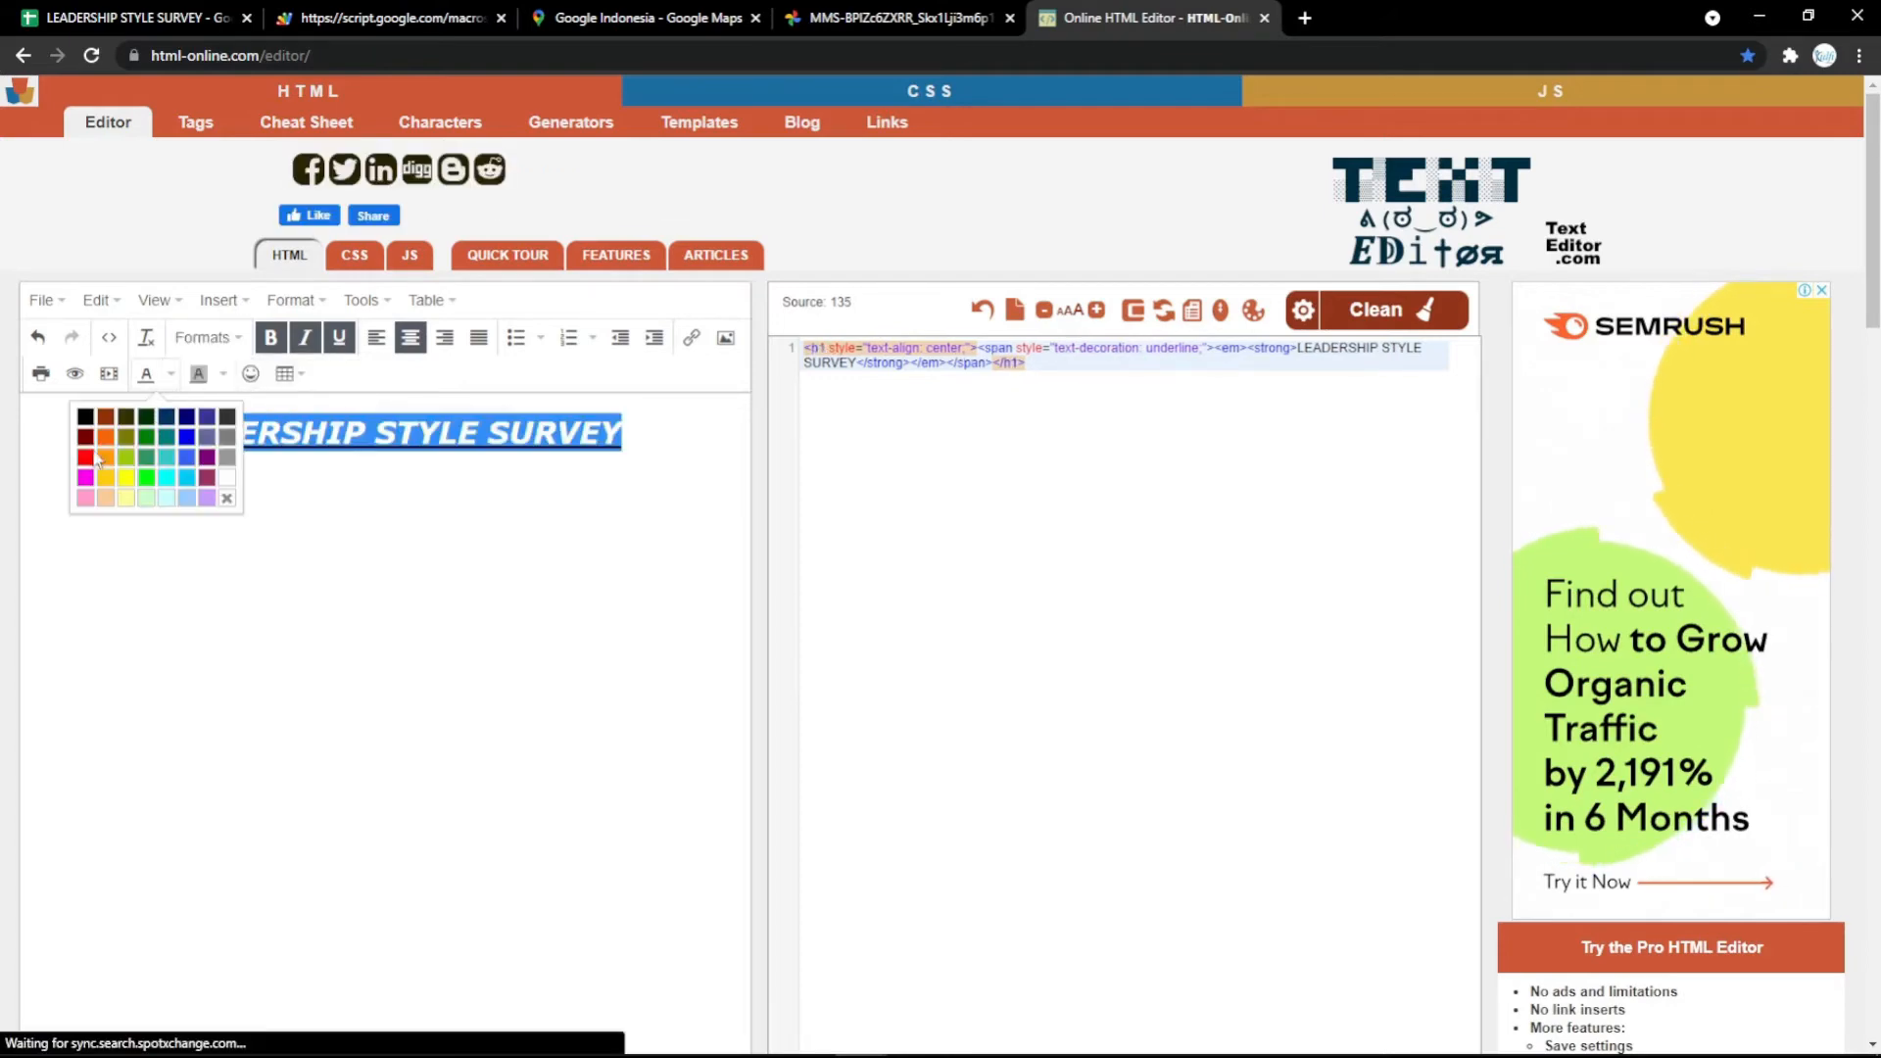
click(94, 477)
click(343, 433)
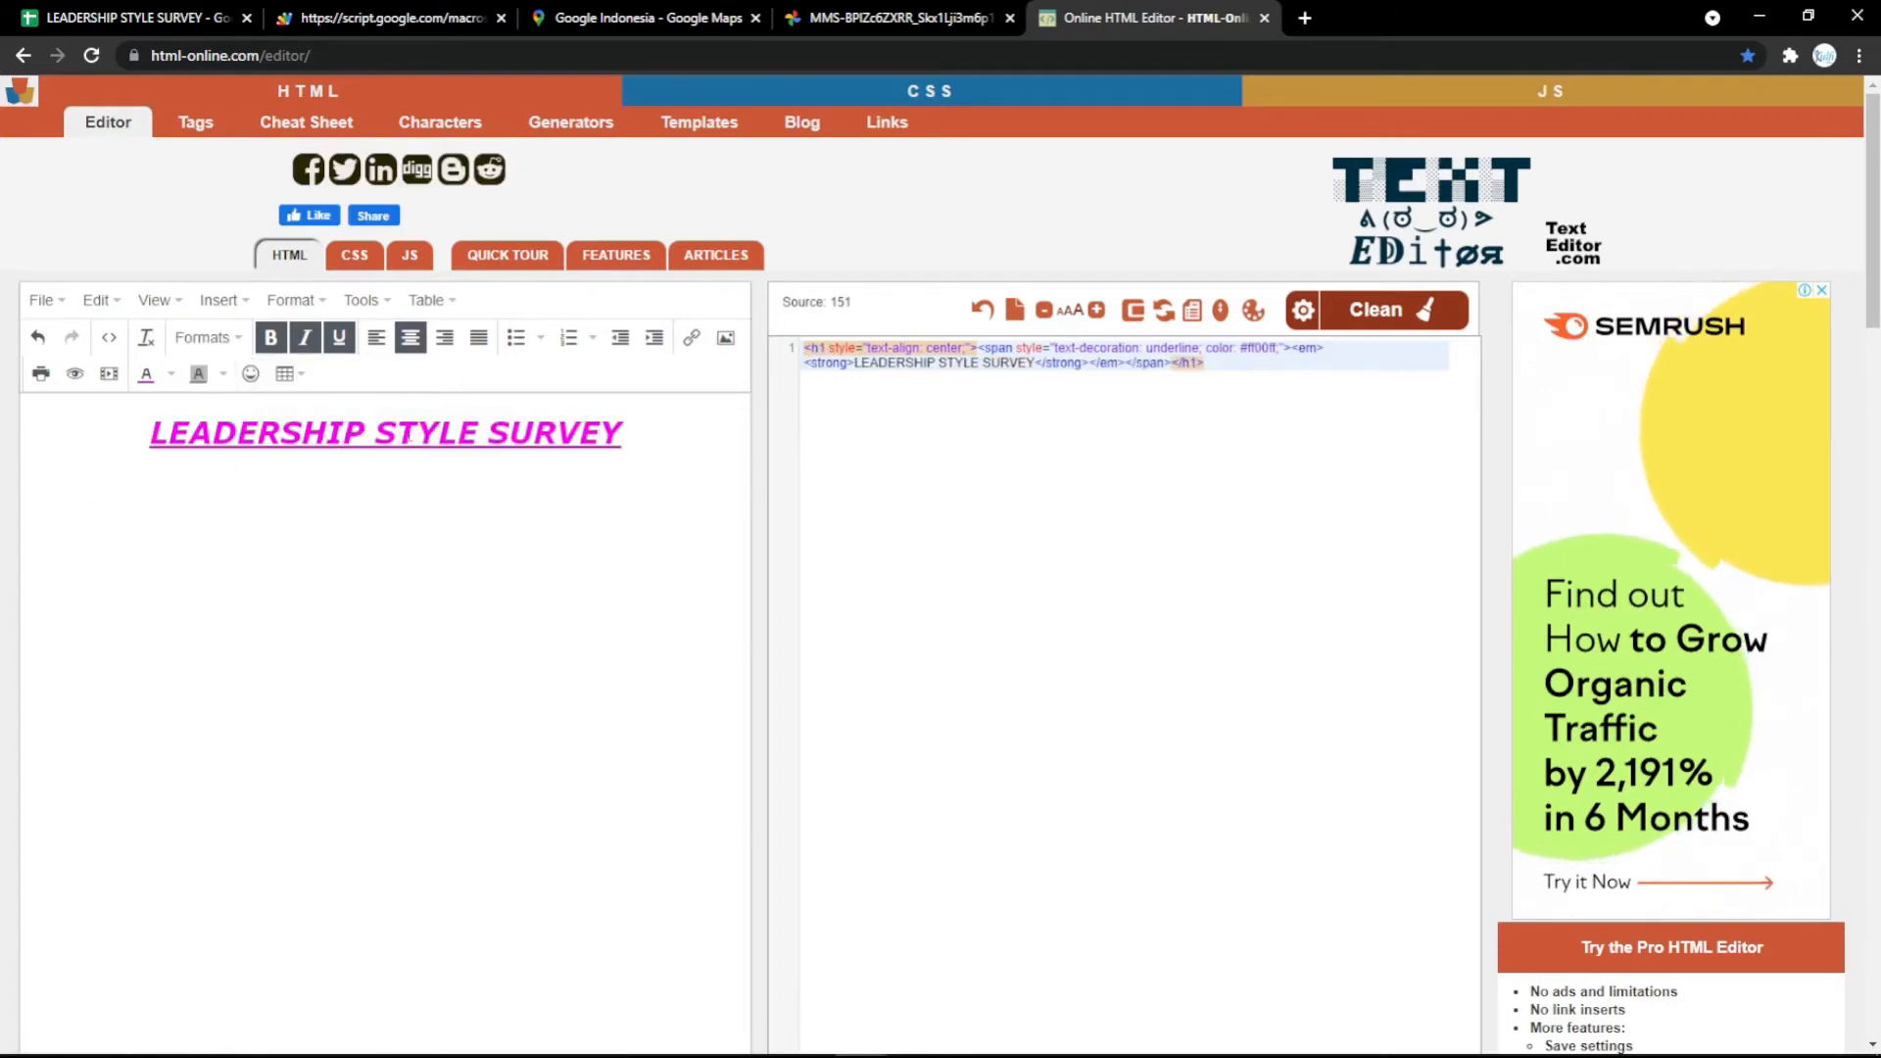
Step: Copy the generated title HTML, replace the Form Title on the Settings sheet with it and reload the live form
drag(1303, 365, 841, 312)
key(ctrl+c)
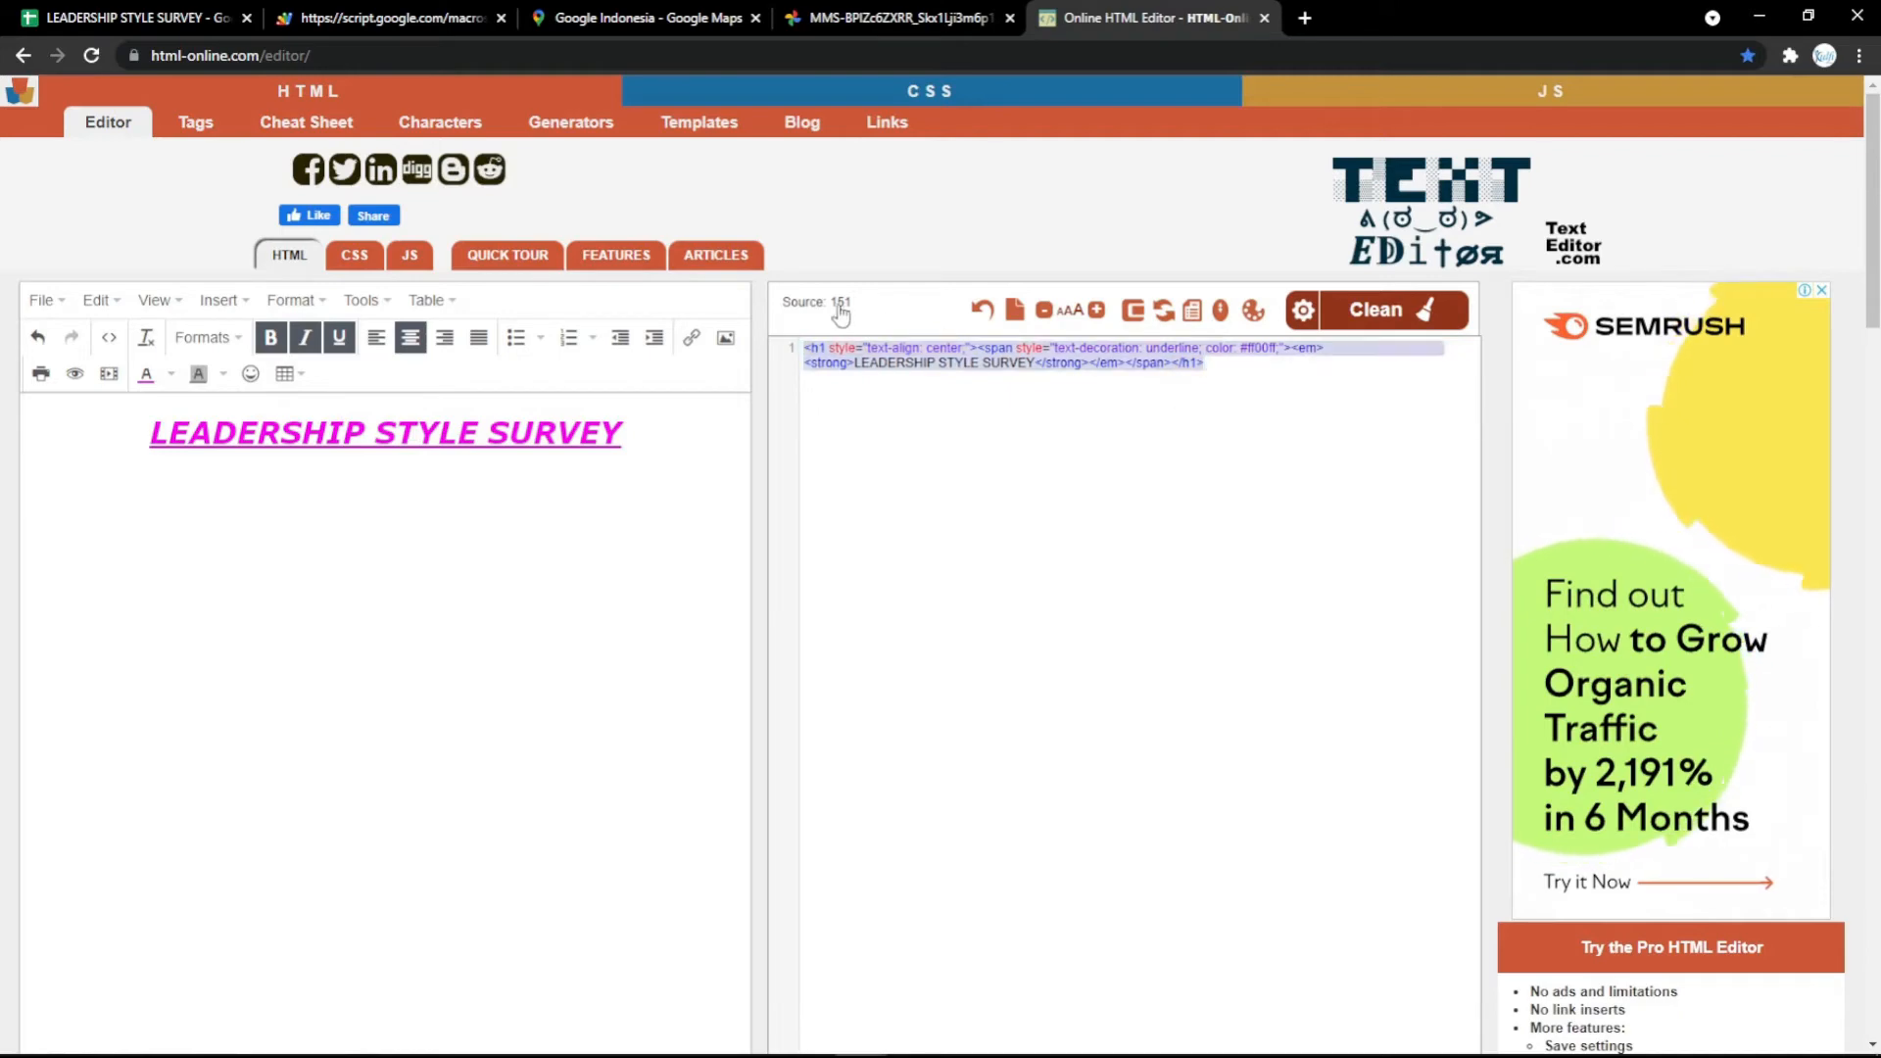
click(137, 18)
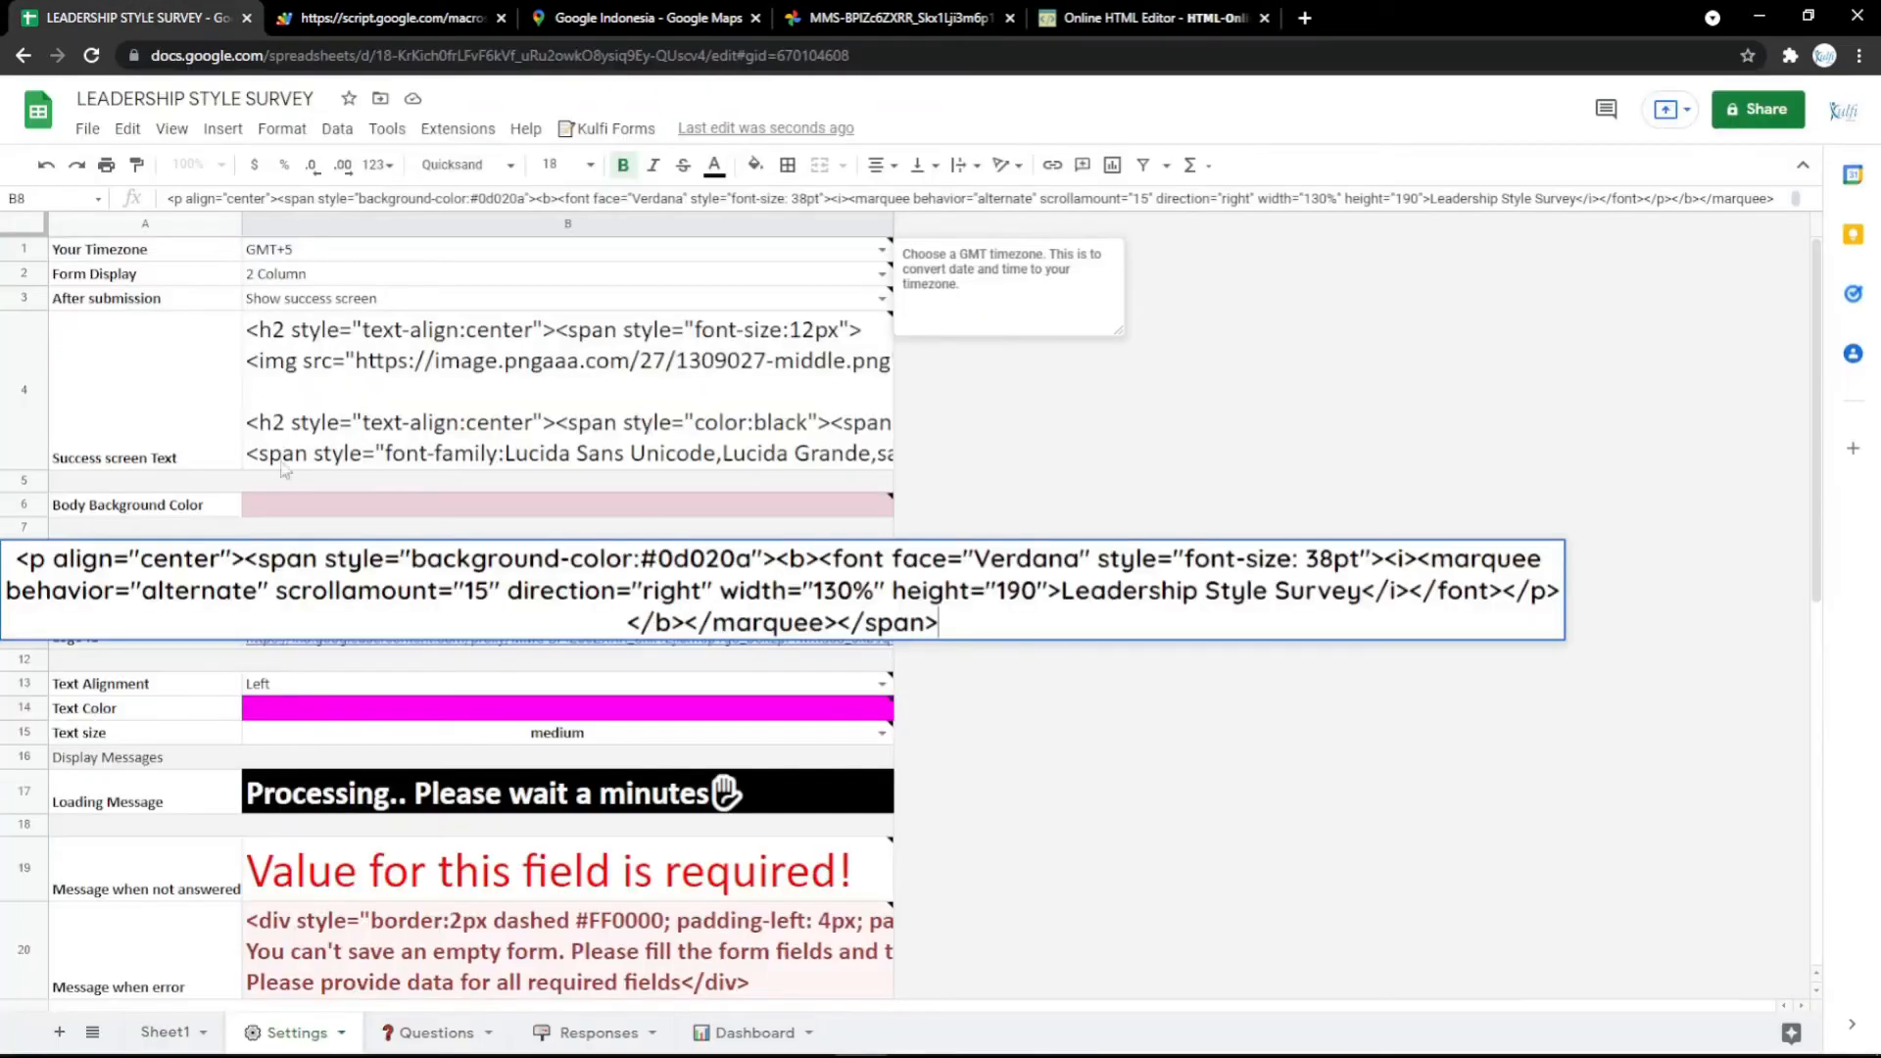
key(ctrl+a)
key(ctrl+v)
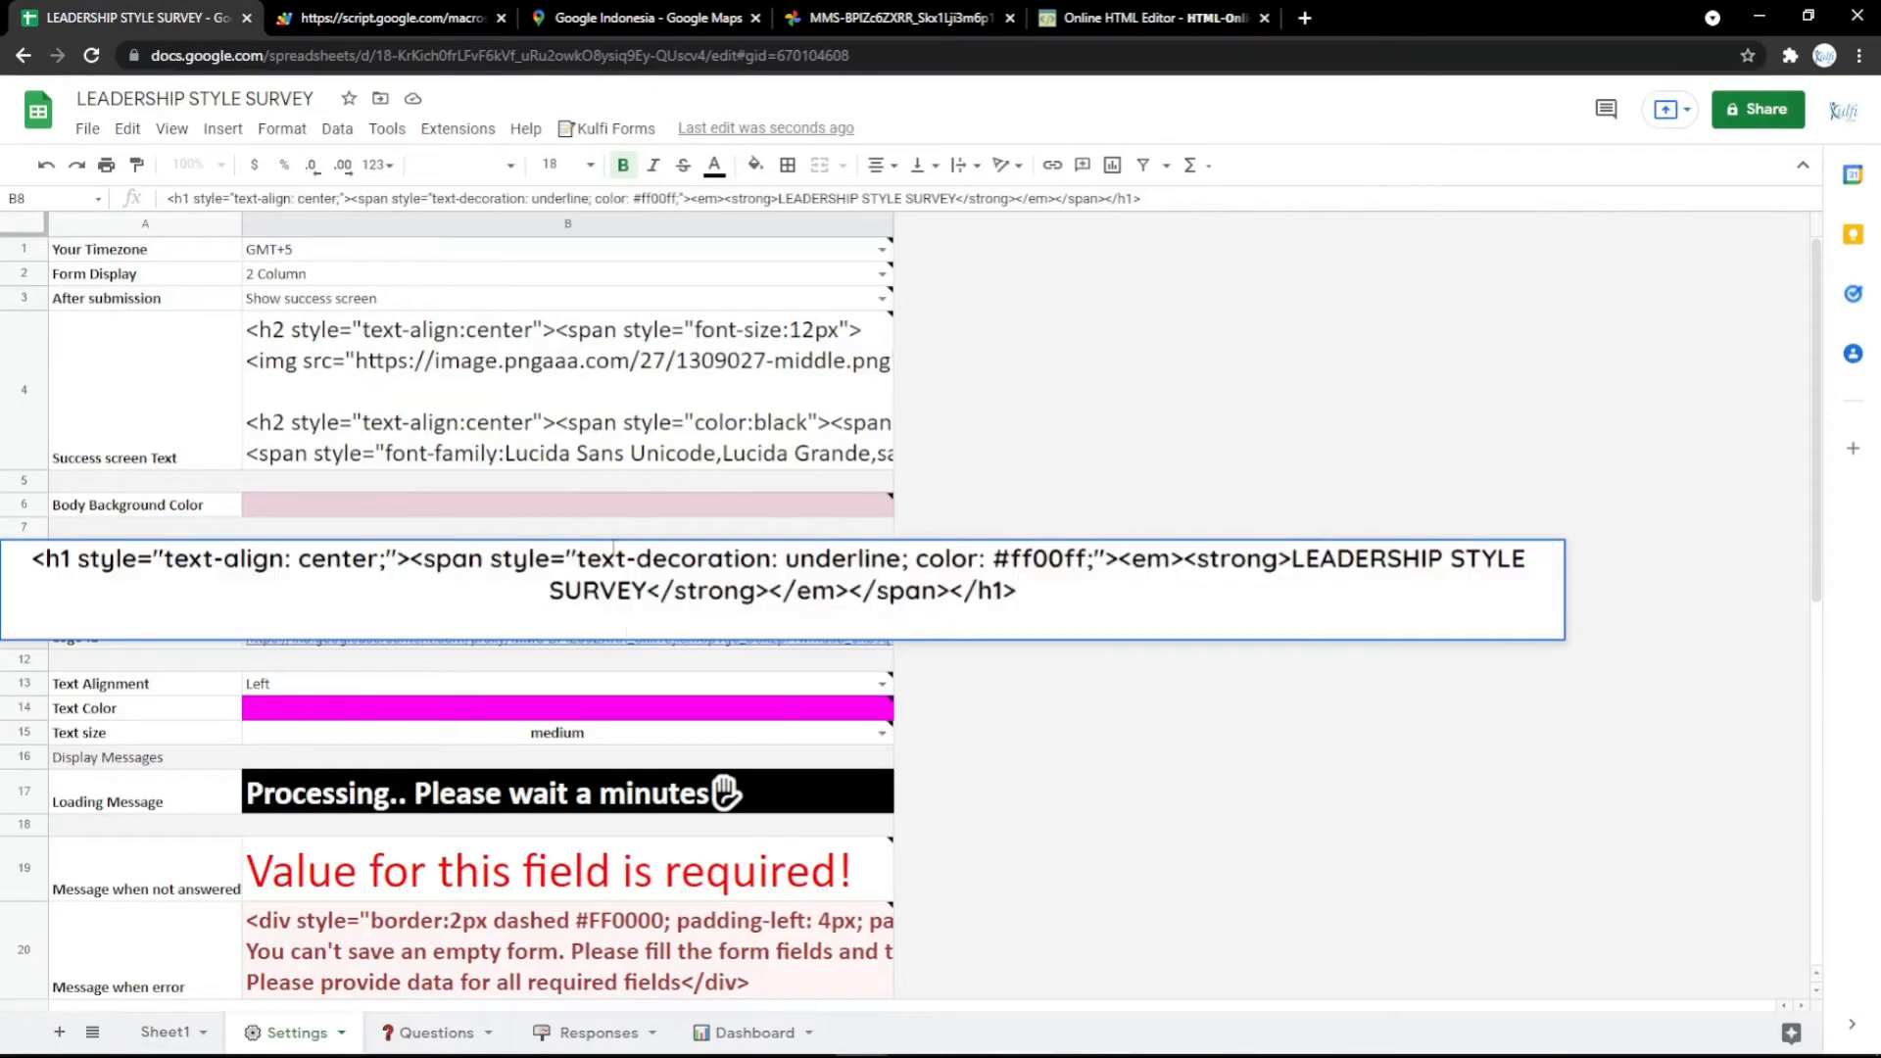
click(598, 528)
click(416, 22)
key(F5)
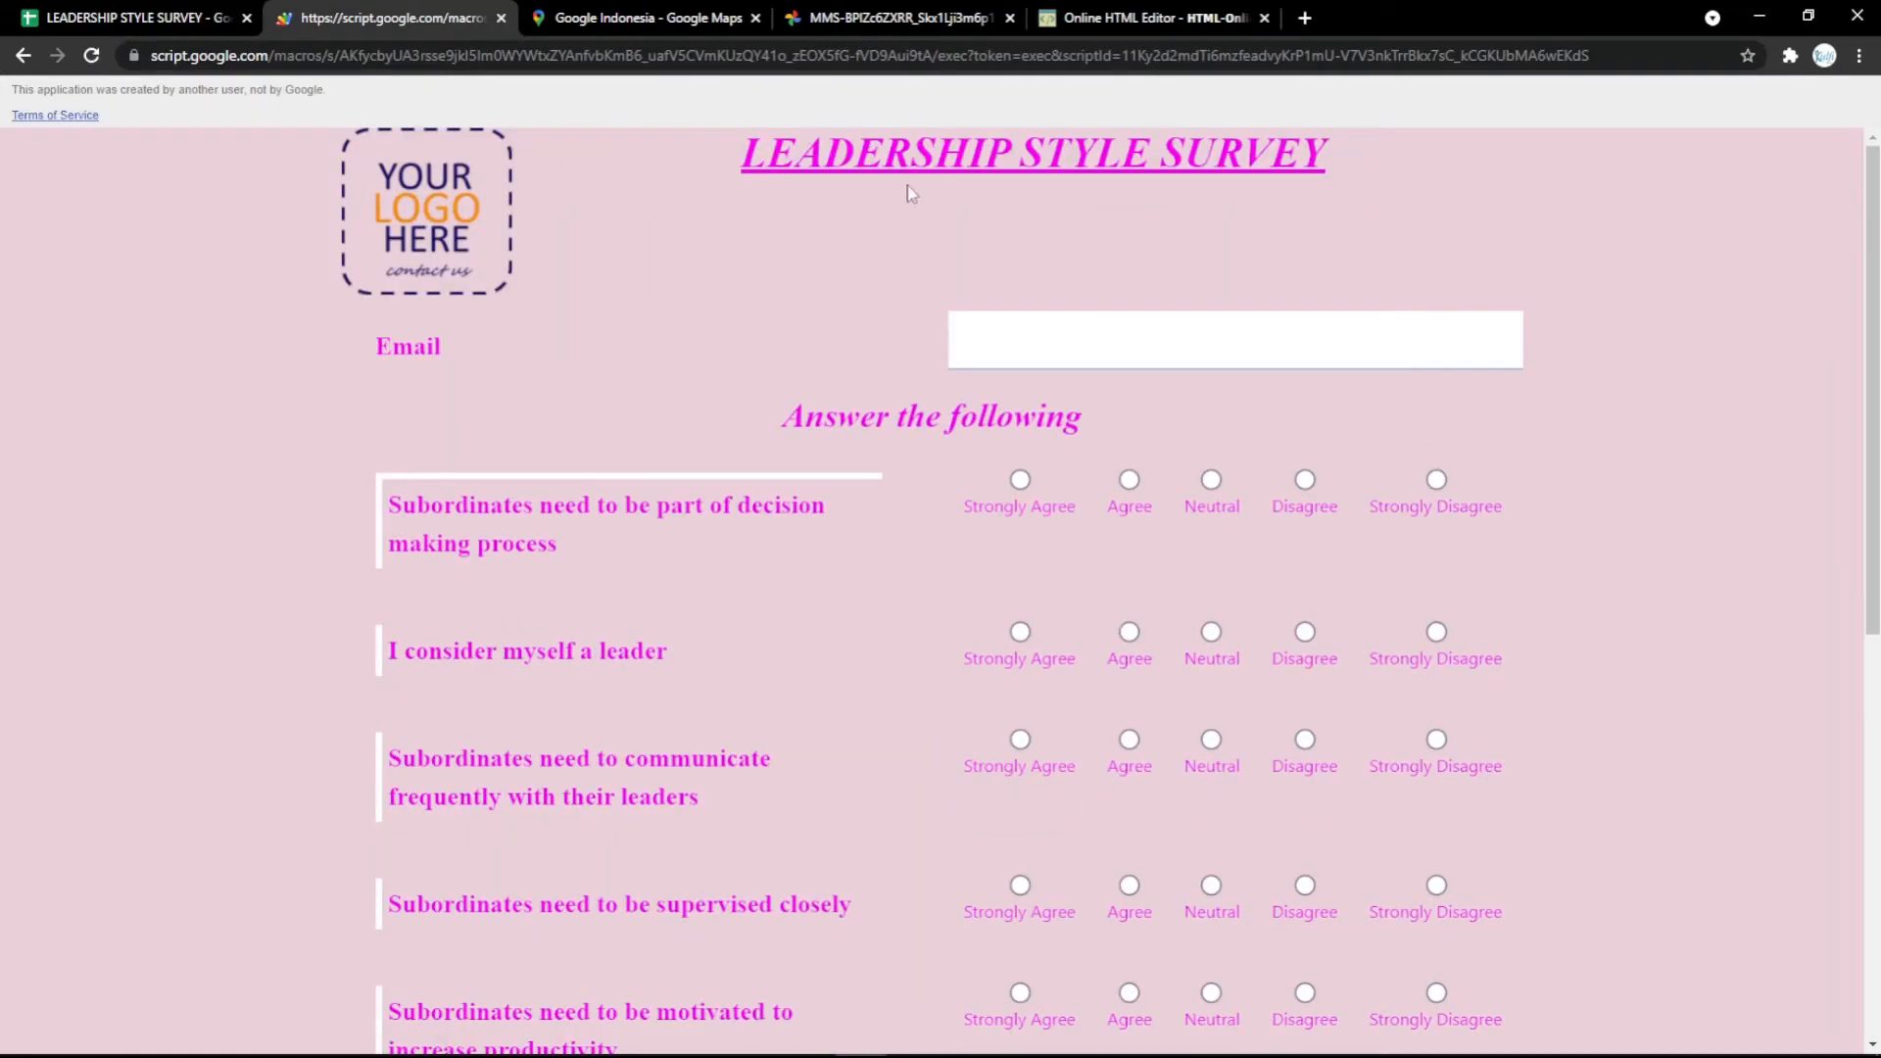
Step: Go to the Responses sheet, open the bookmarked Google Keep note RESPONSES in a new browser tab and copy its TRANSPOSE formula
click(98, 18)
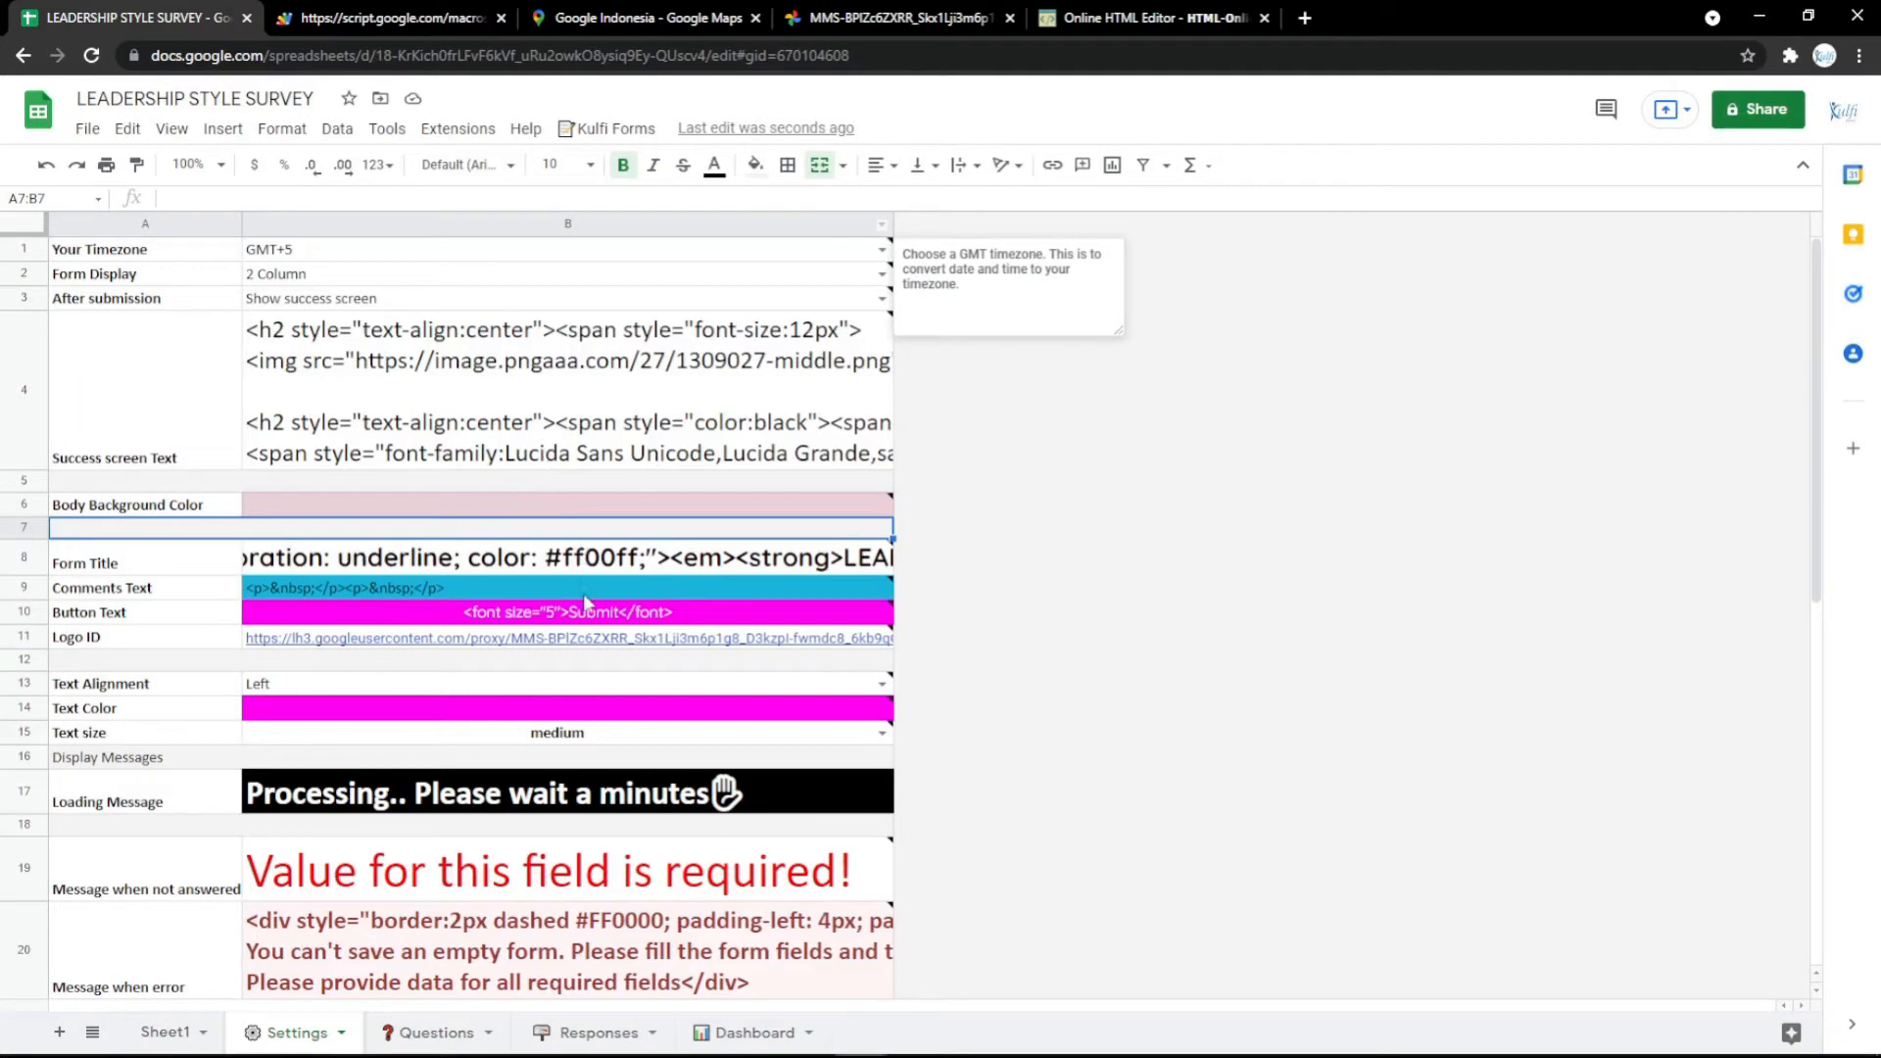
click(586, 1033)
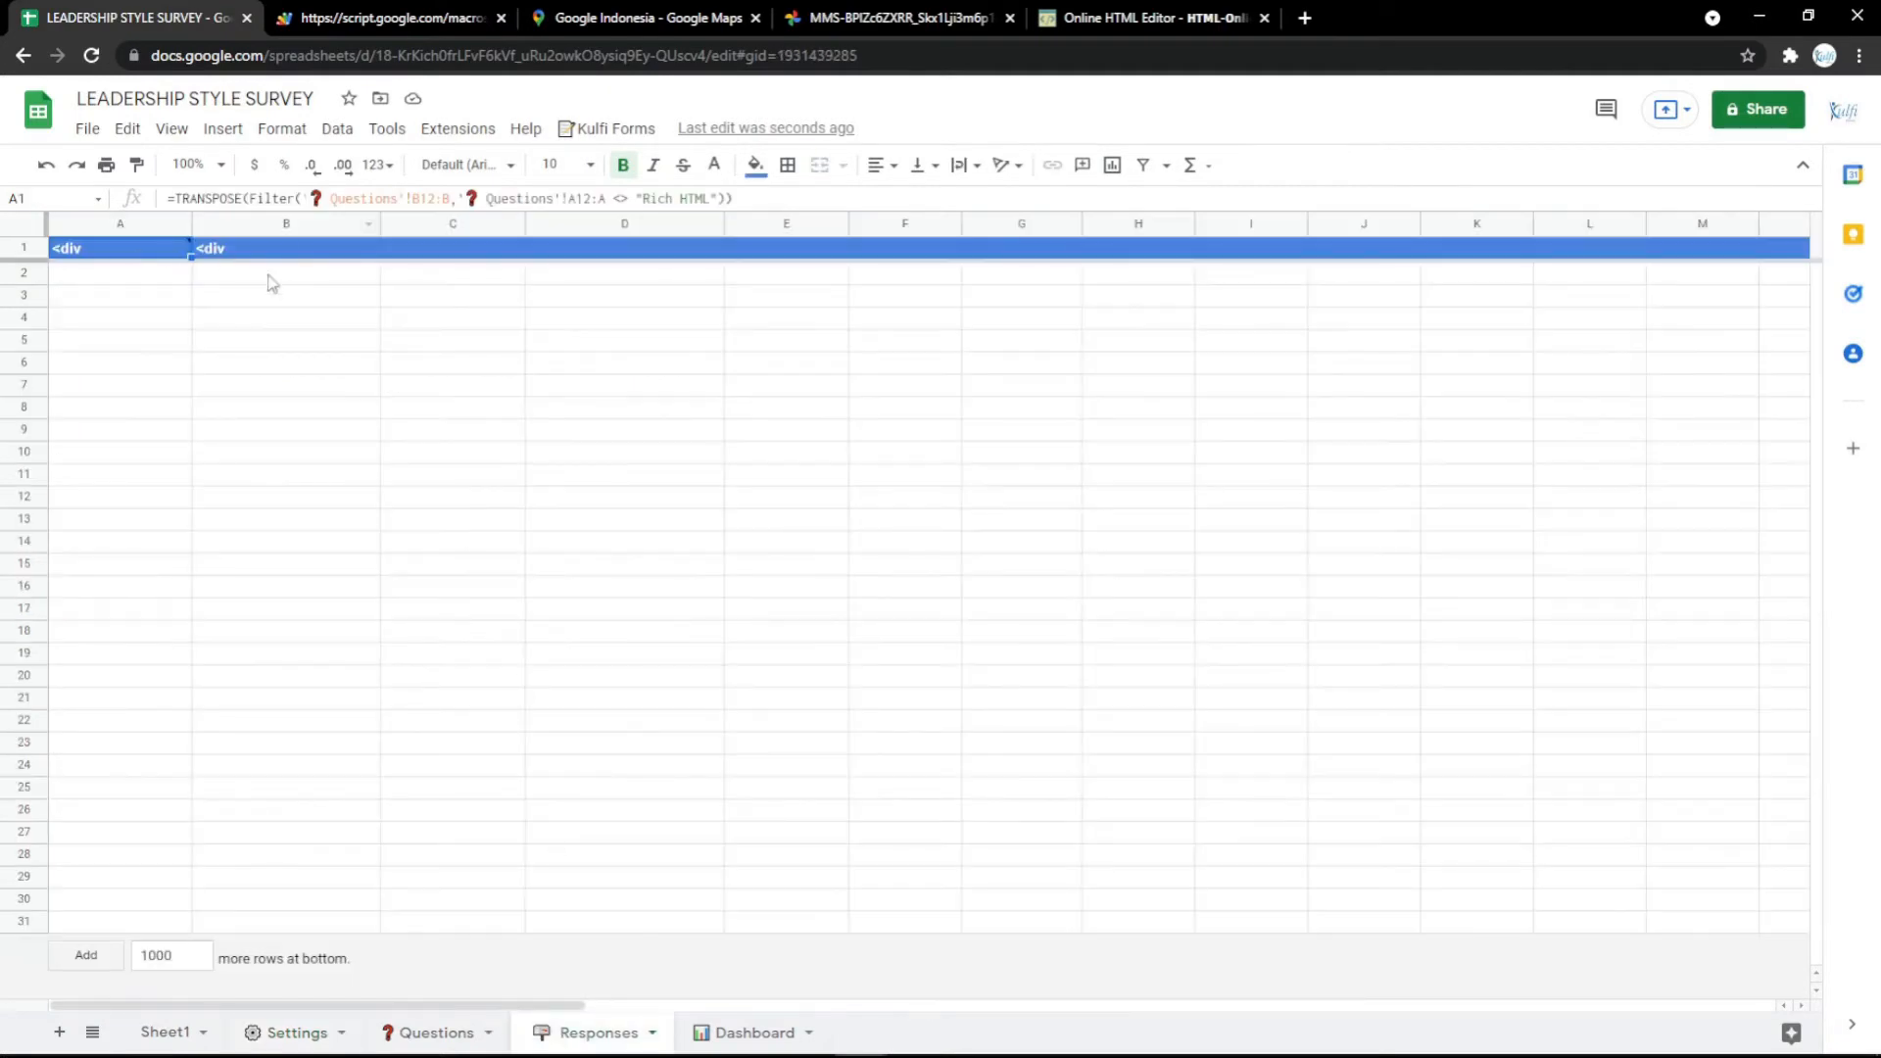
click(1305, 18)
click(299, 89)
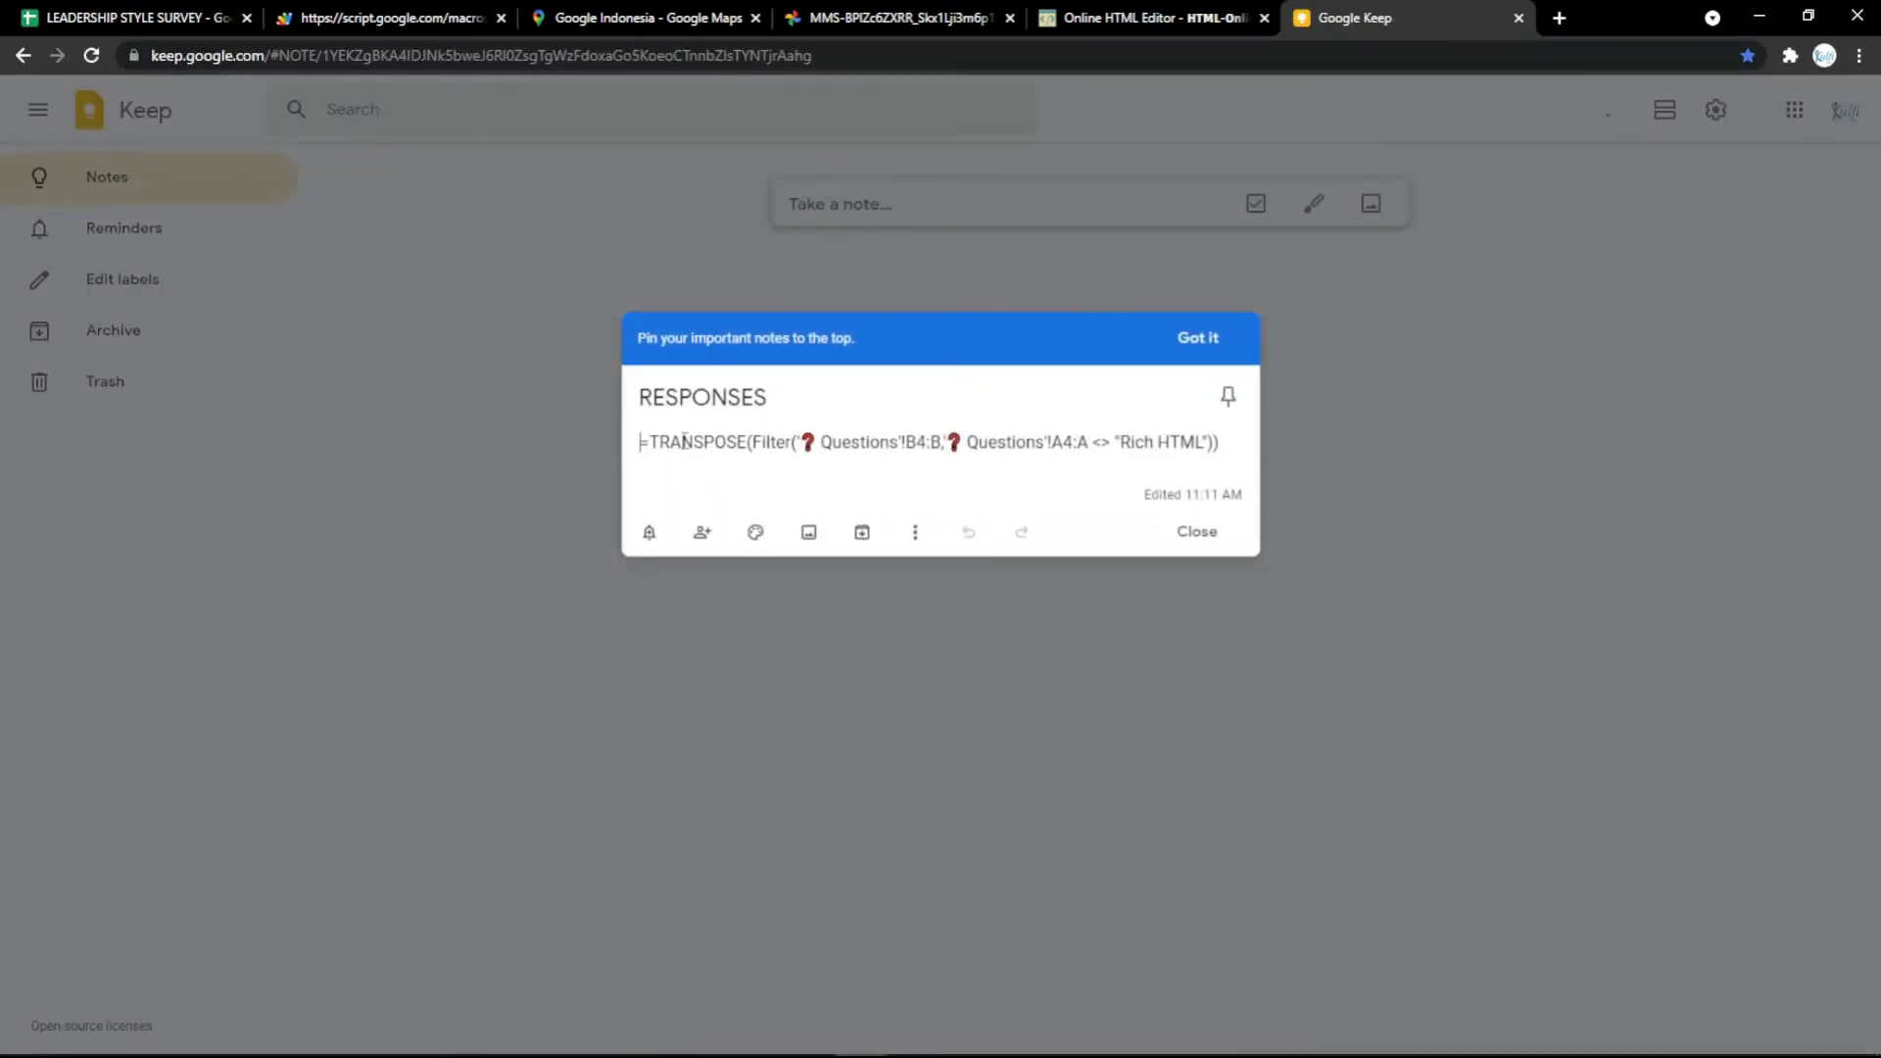
triple_click(655, 443)
key(ctrl+c)
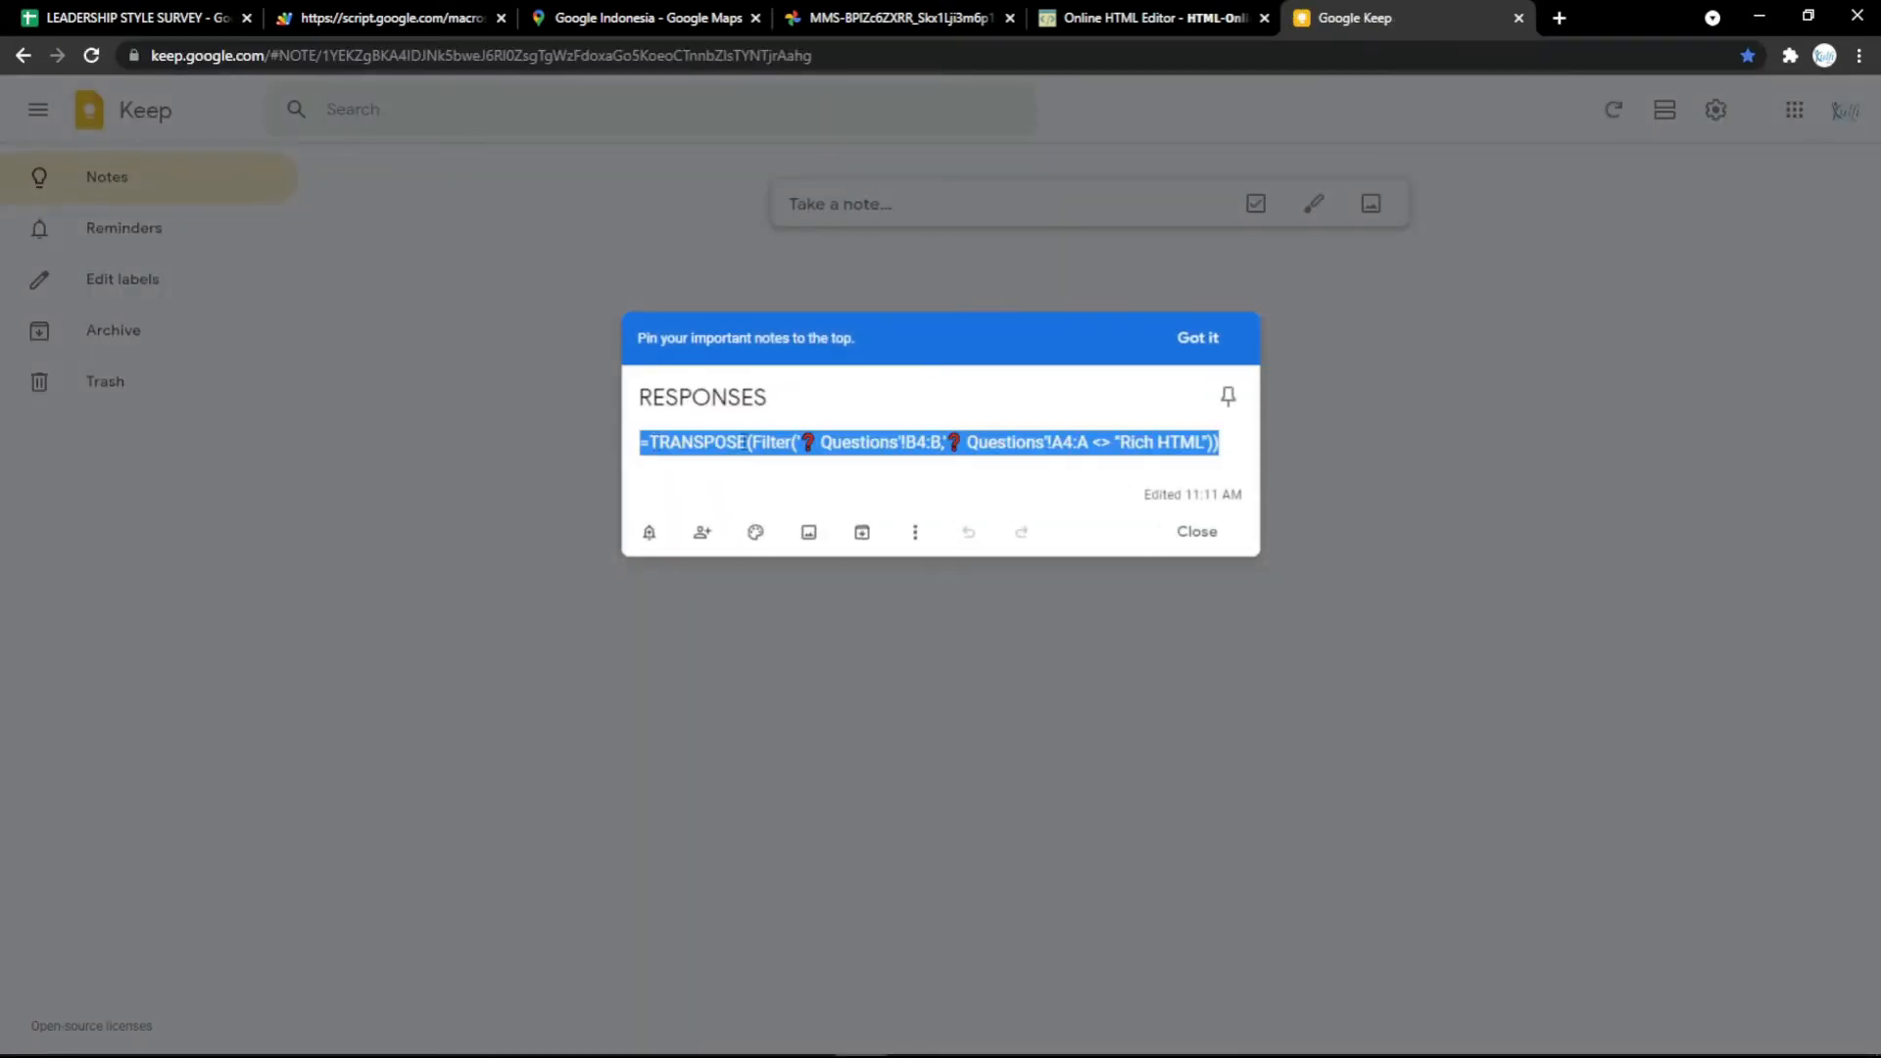
Step: Replace the formula in cell A1 of the Responses sheet with the copied TRANSPOSE formula using ranges B4:B and A4:A
click(166, 19)
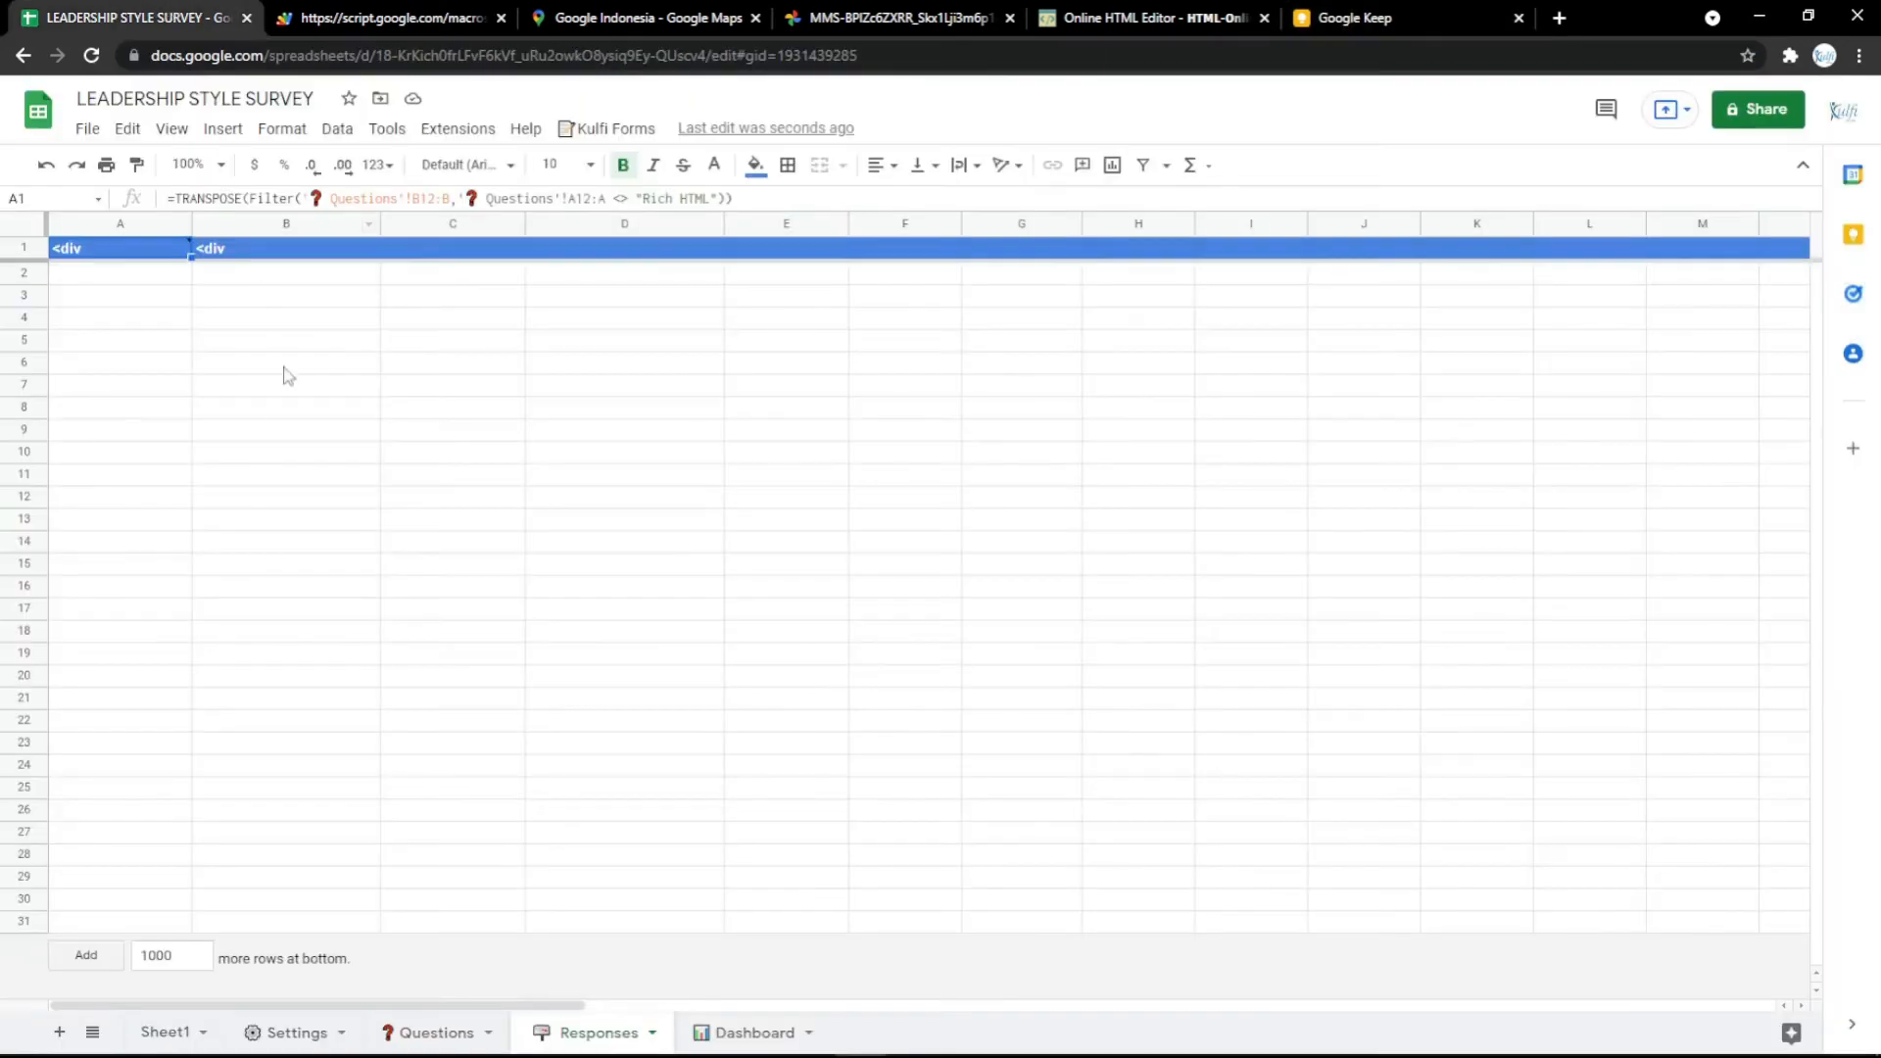
double_click(118, 252)
key(ctrl+a)
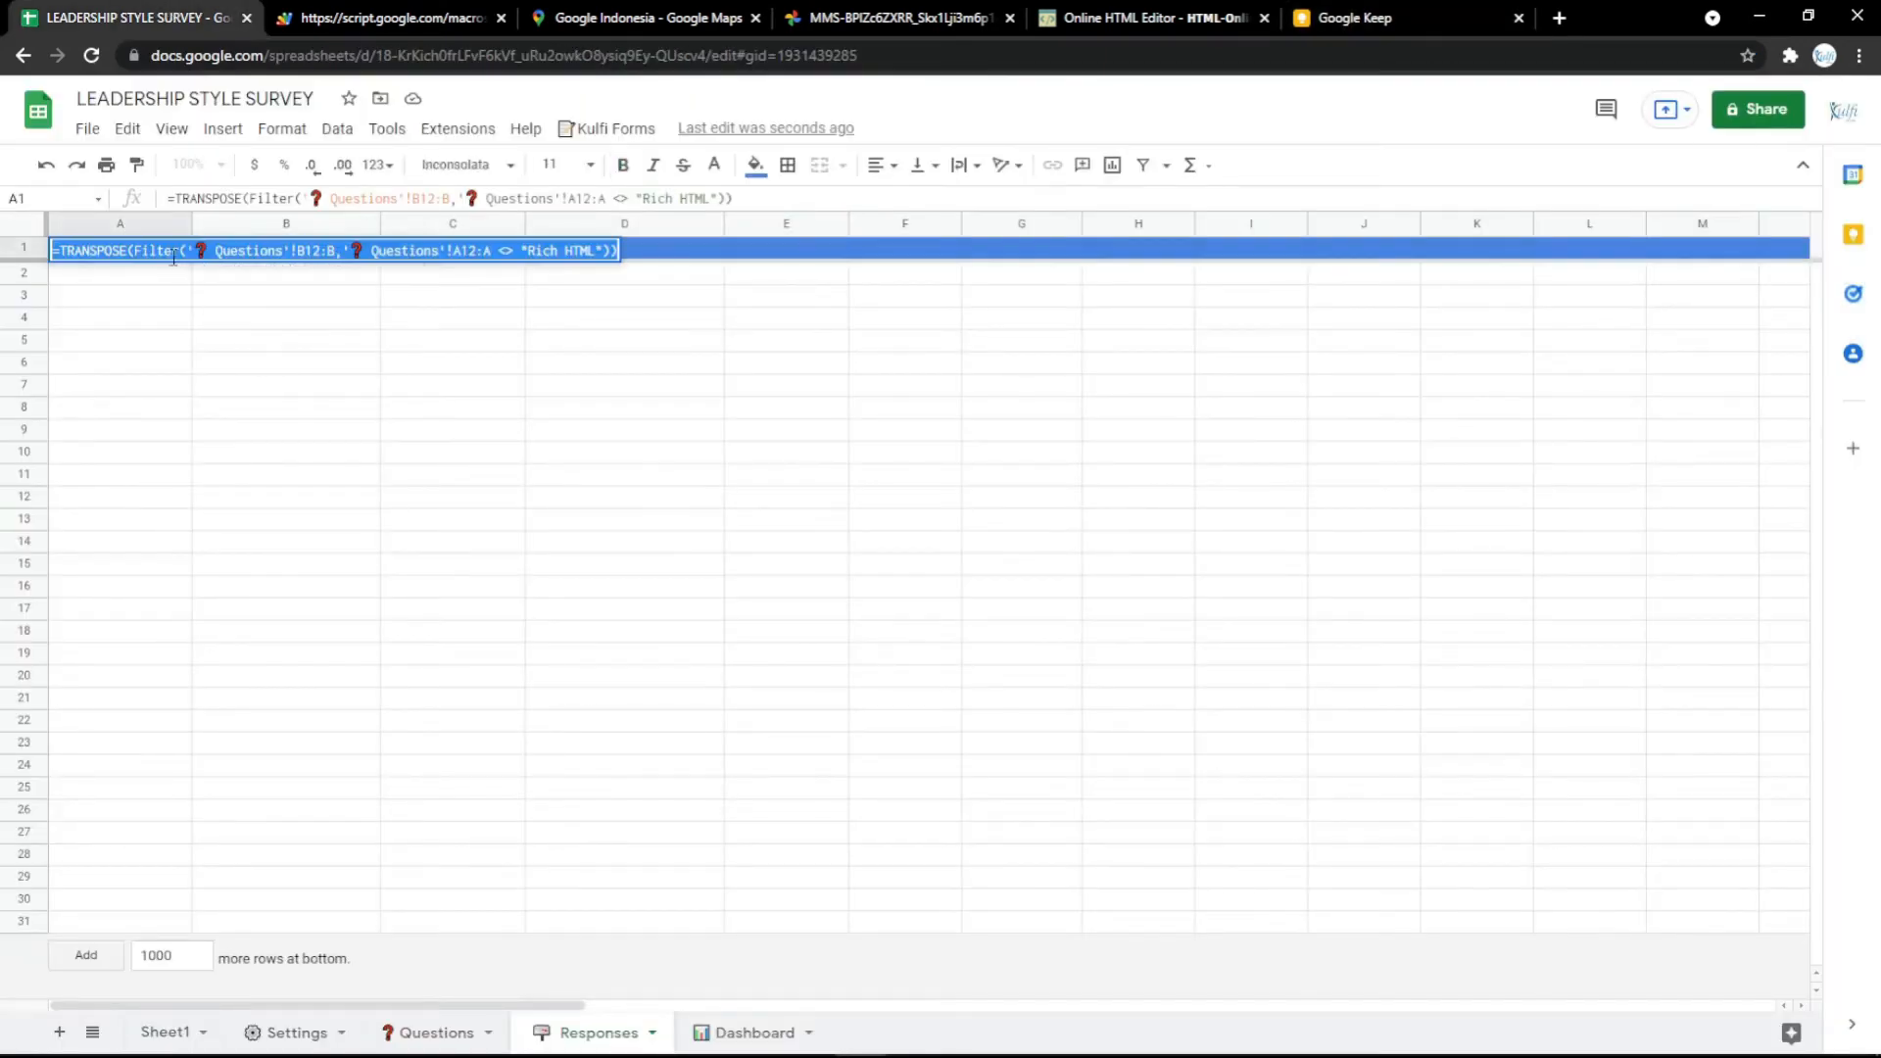
key(ctrl+v)
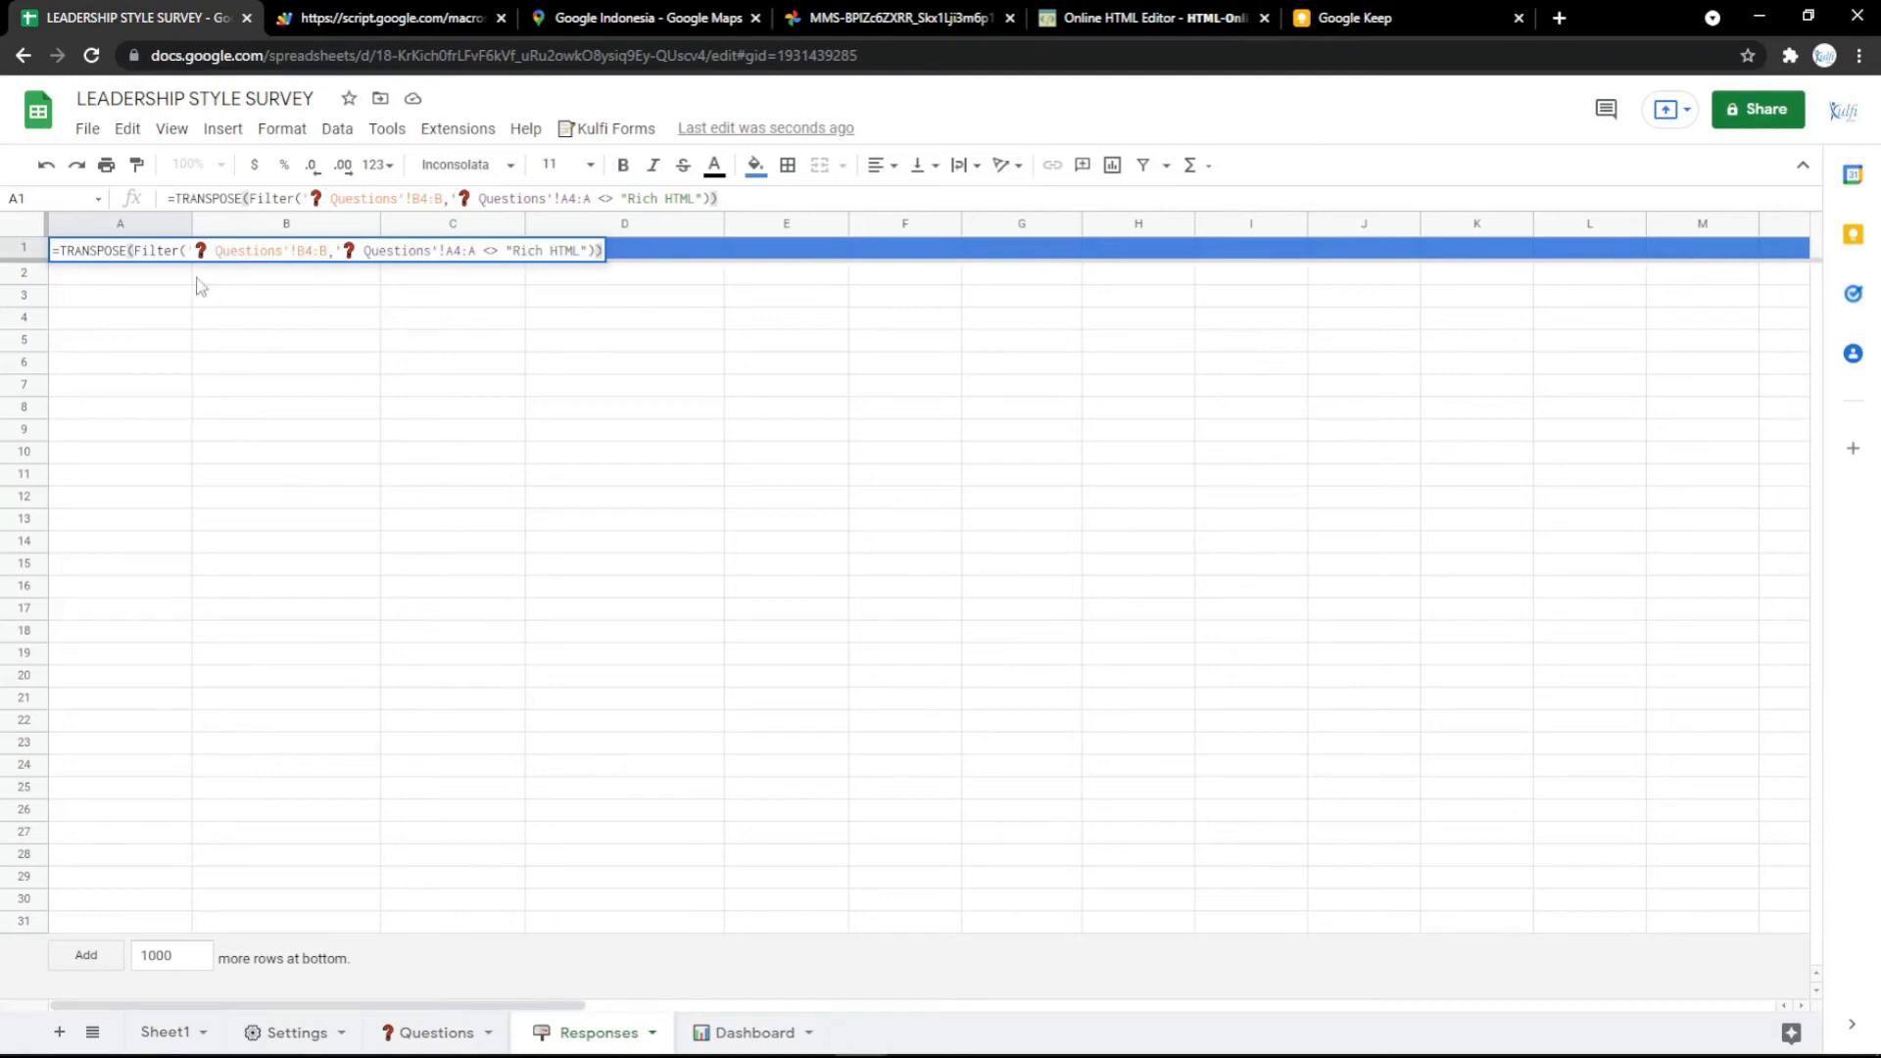
key(Return)
Step: Check the Email question's row on the Questions sheet and change the Responses A1 formula ranges to B3:B and A3:A
click(436, 1033)
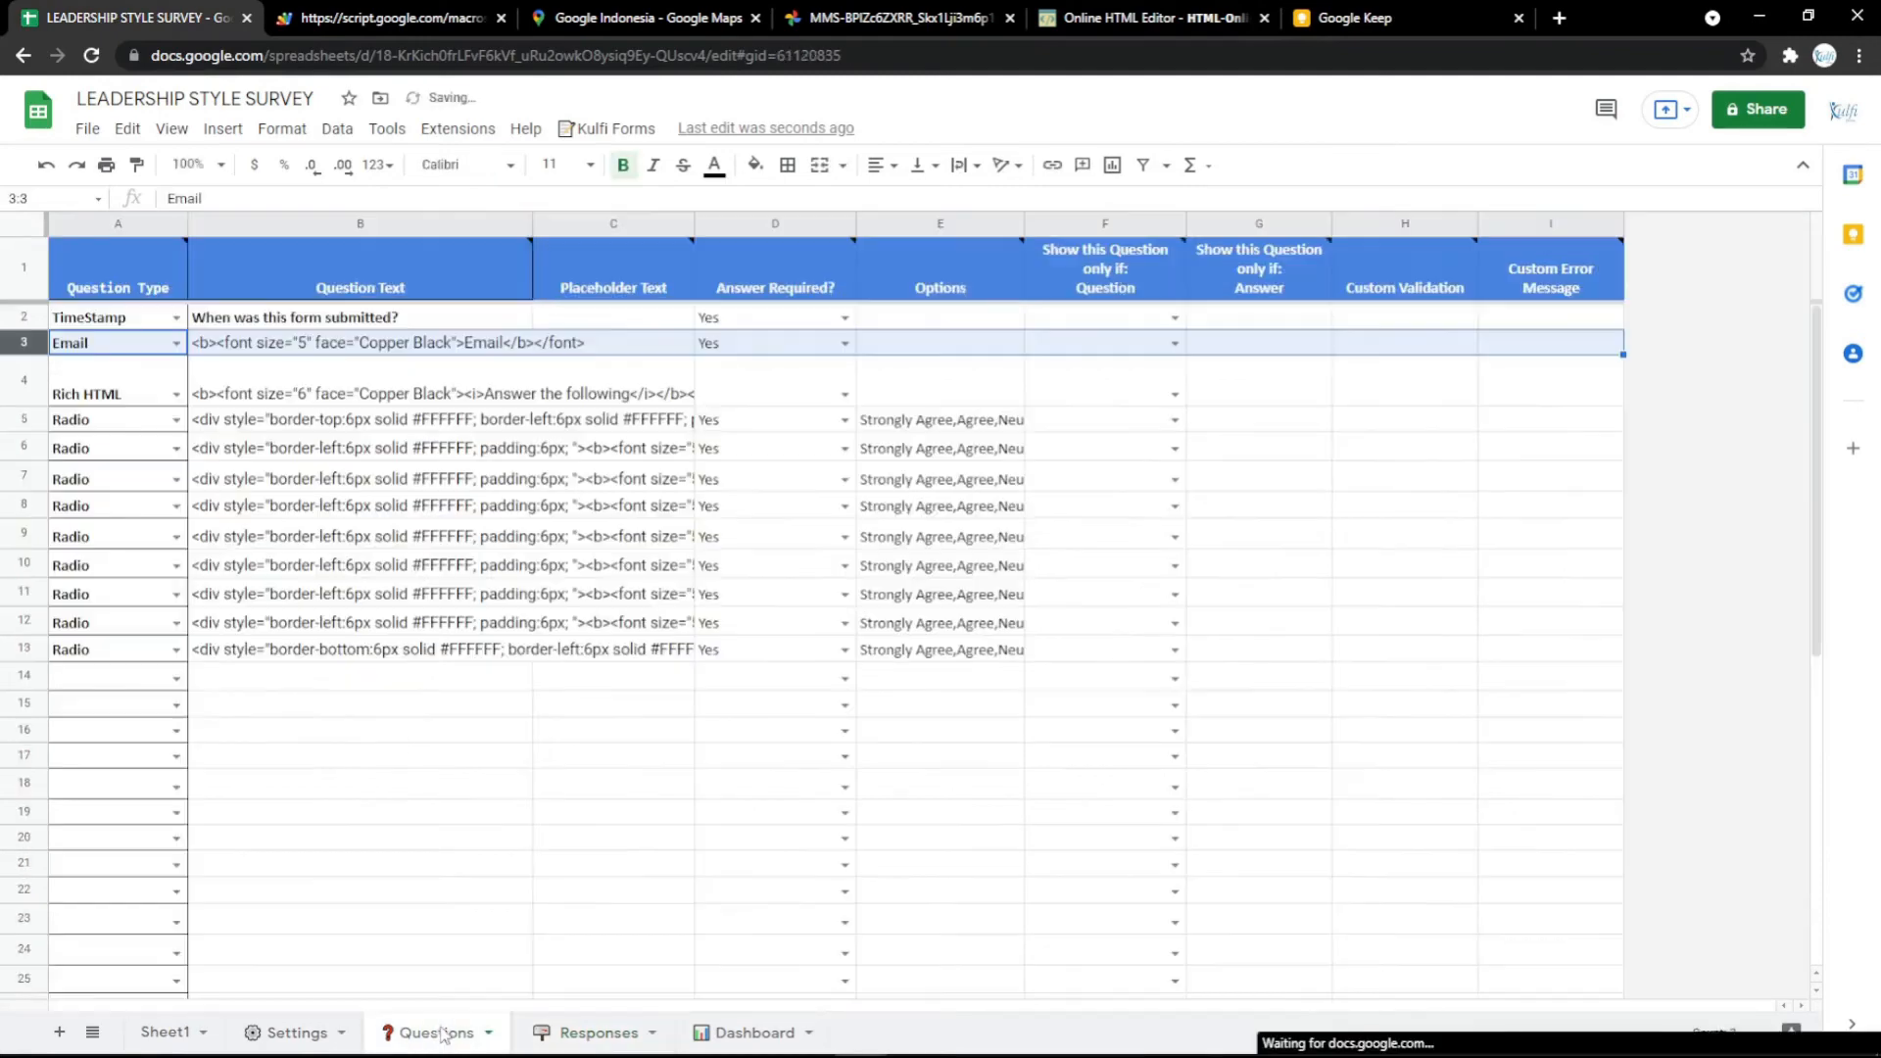
click(284, 343)
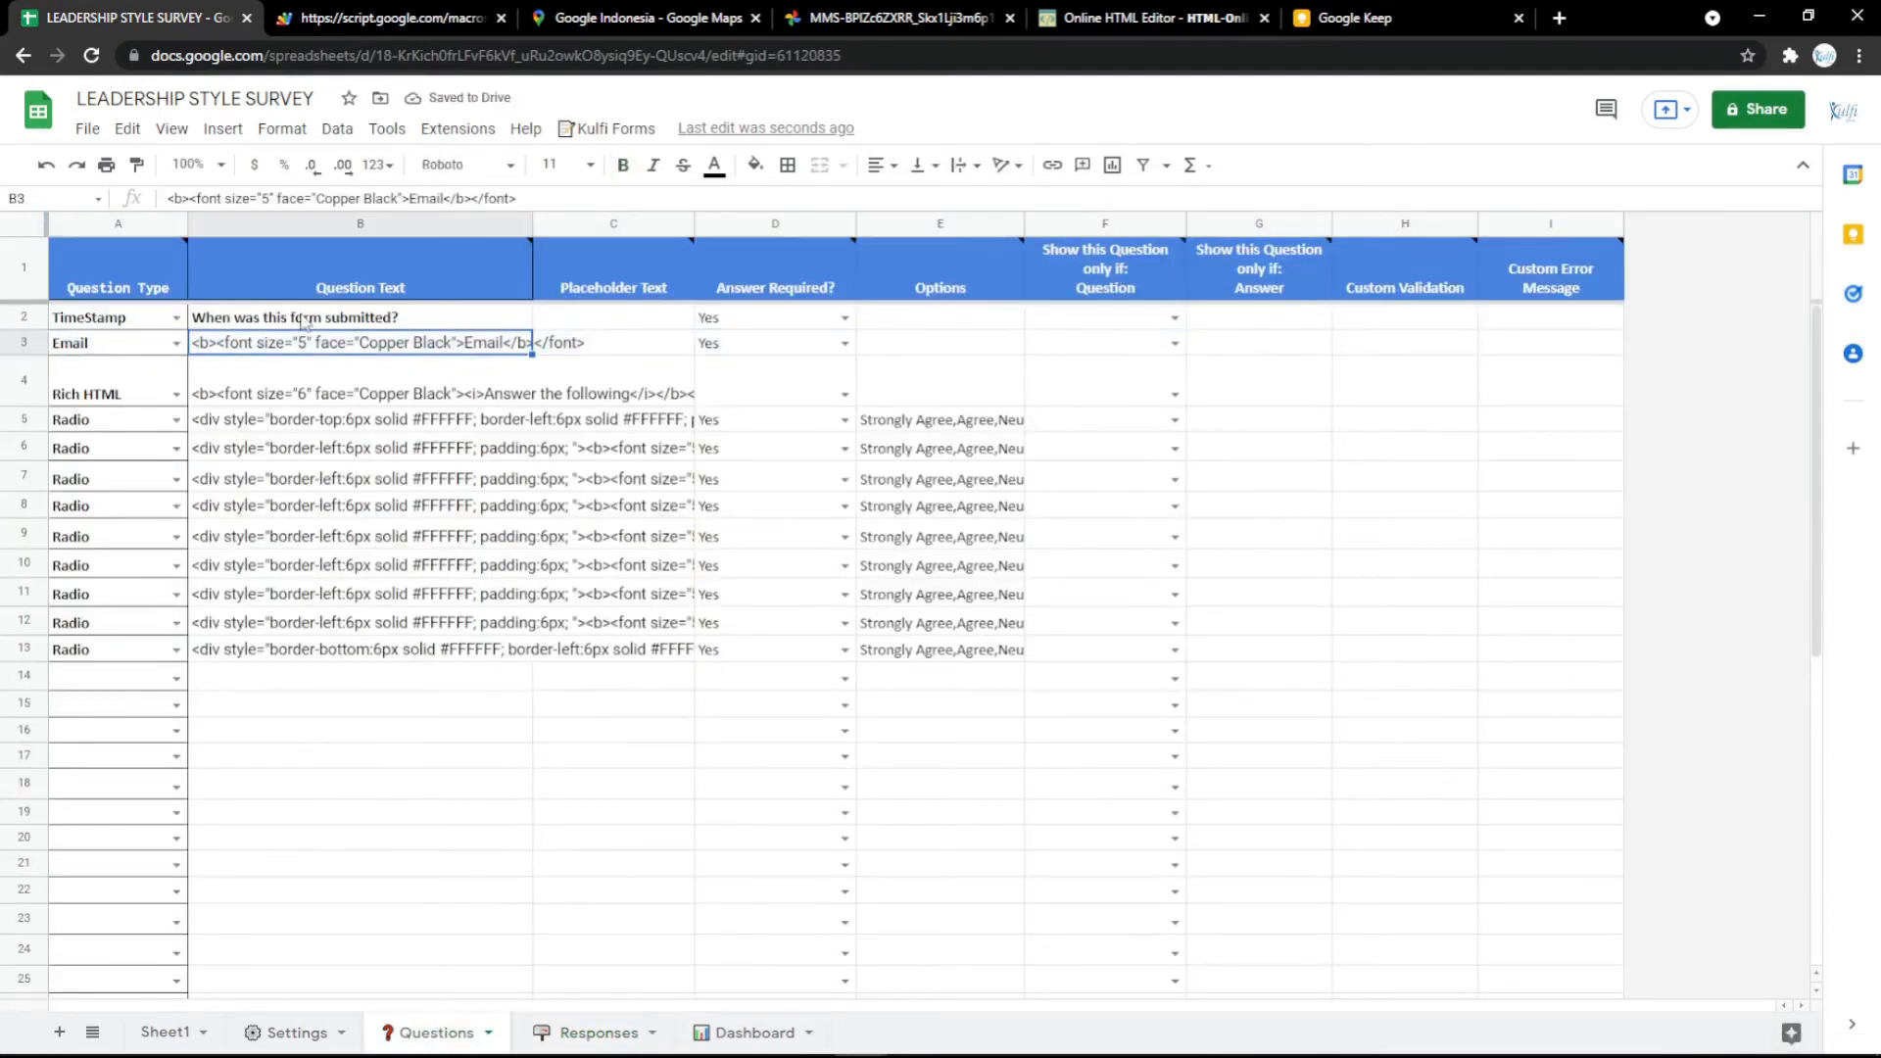
mouse_move(333, 249)
click(566, 1029)
double_click(164, 248)
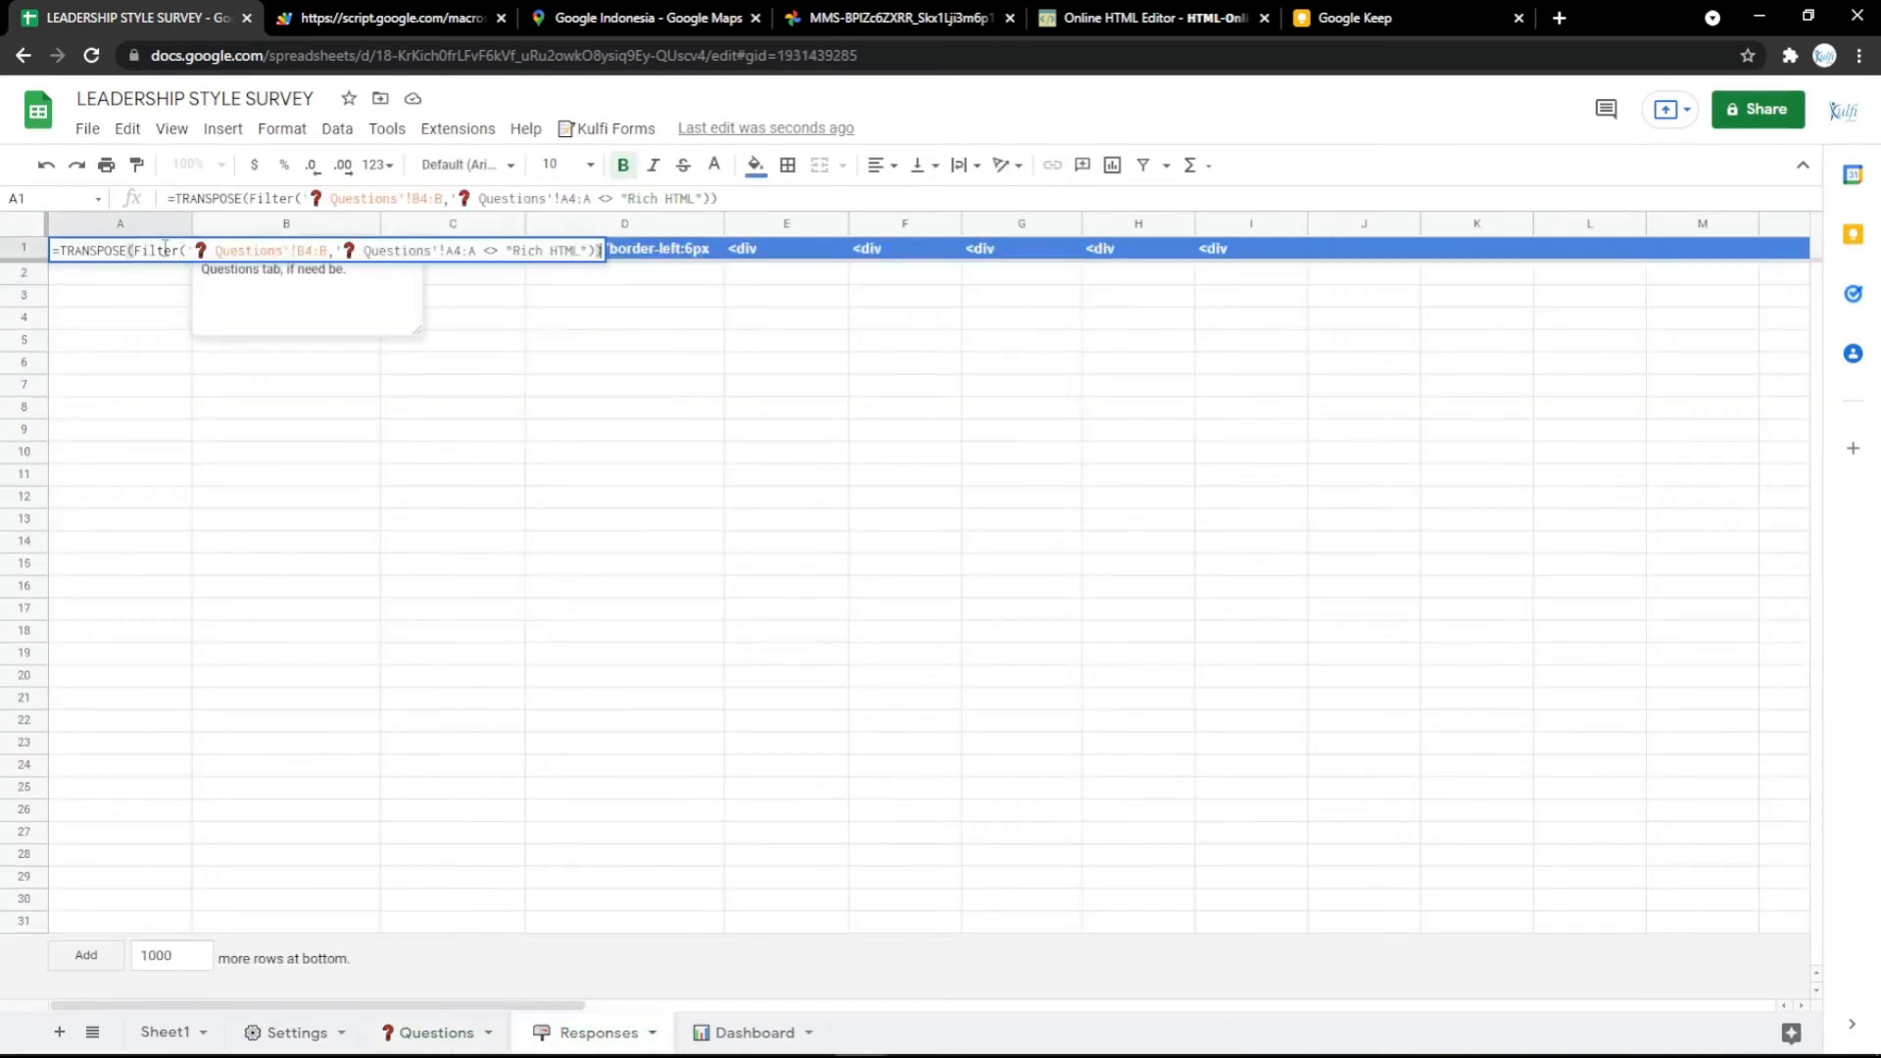
double_click(310, 251)
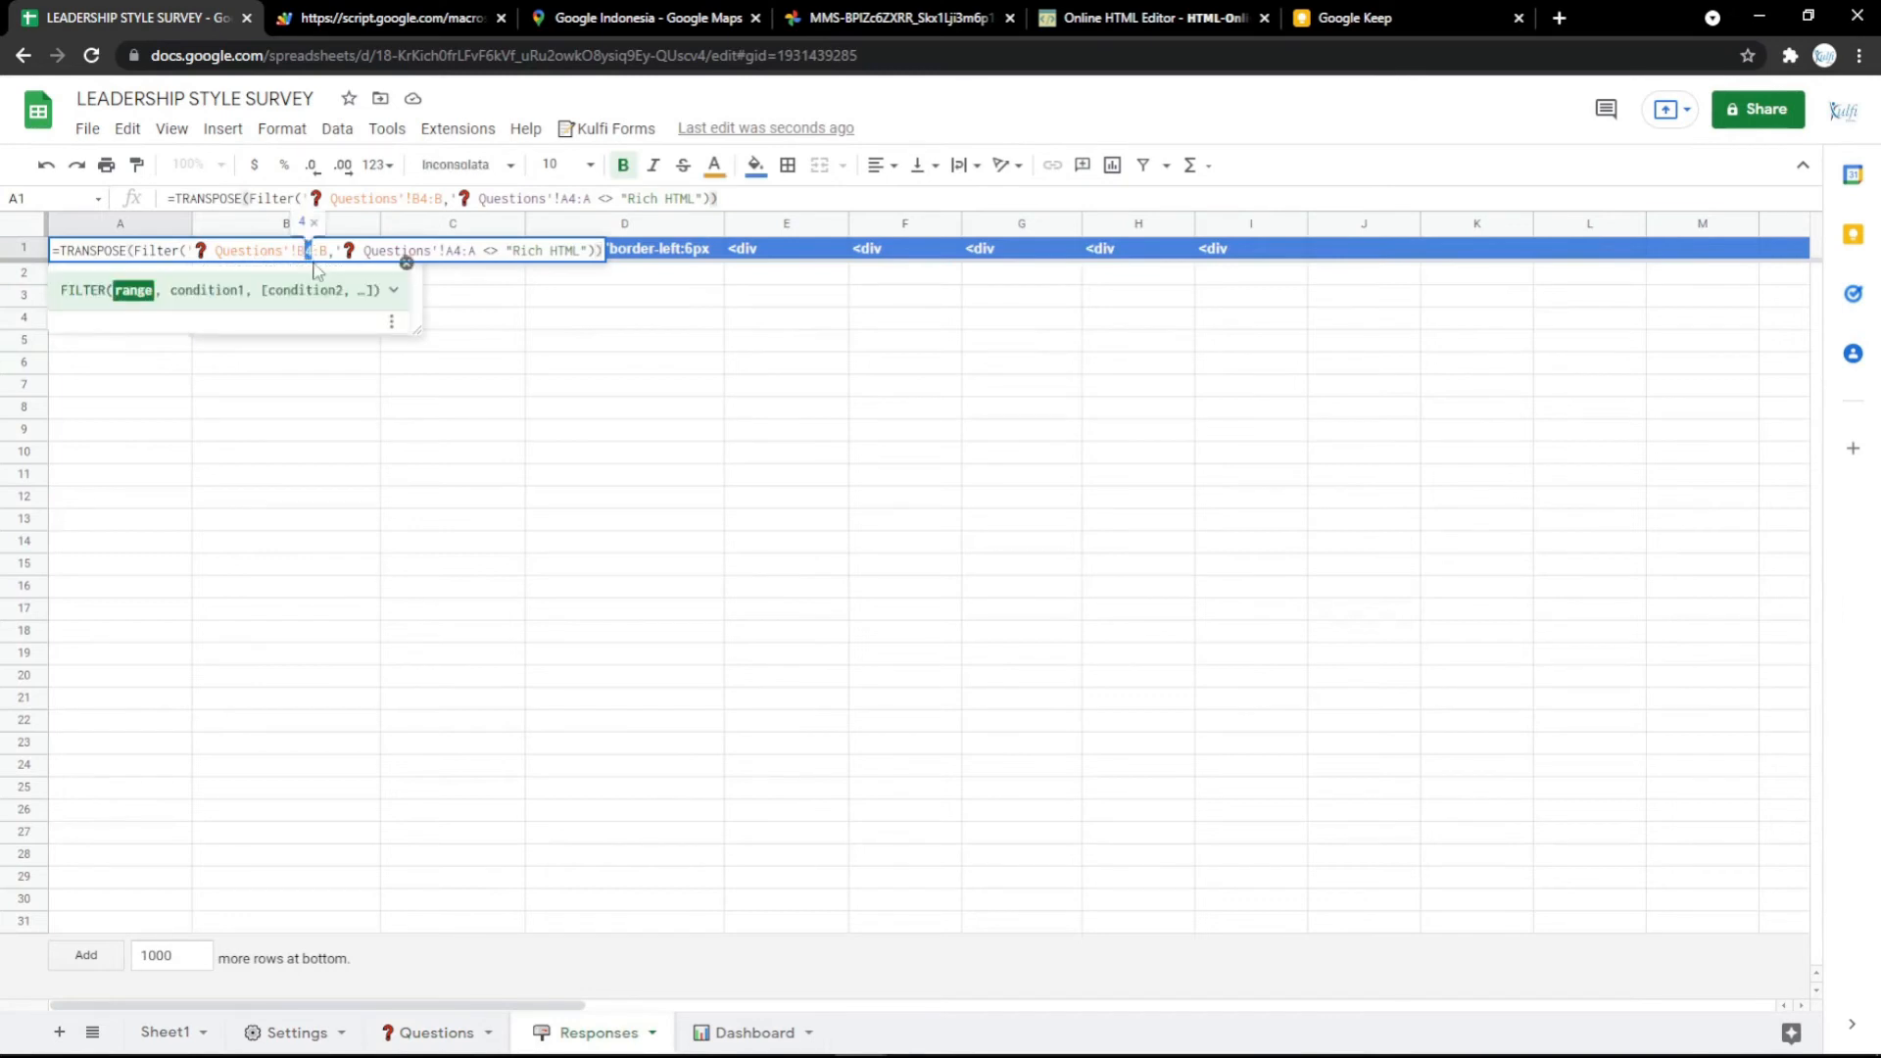
text(3)
double_click(457, 251)
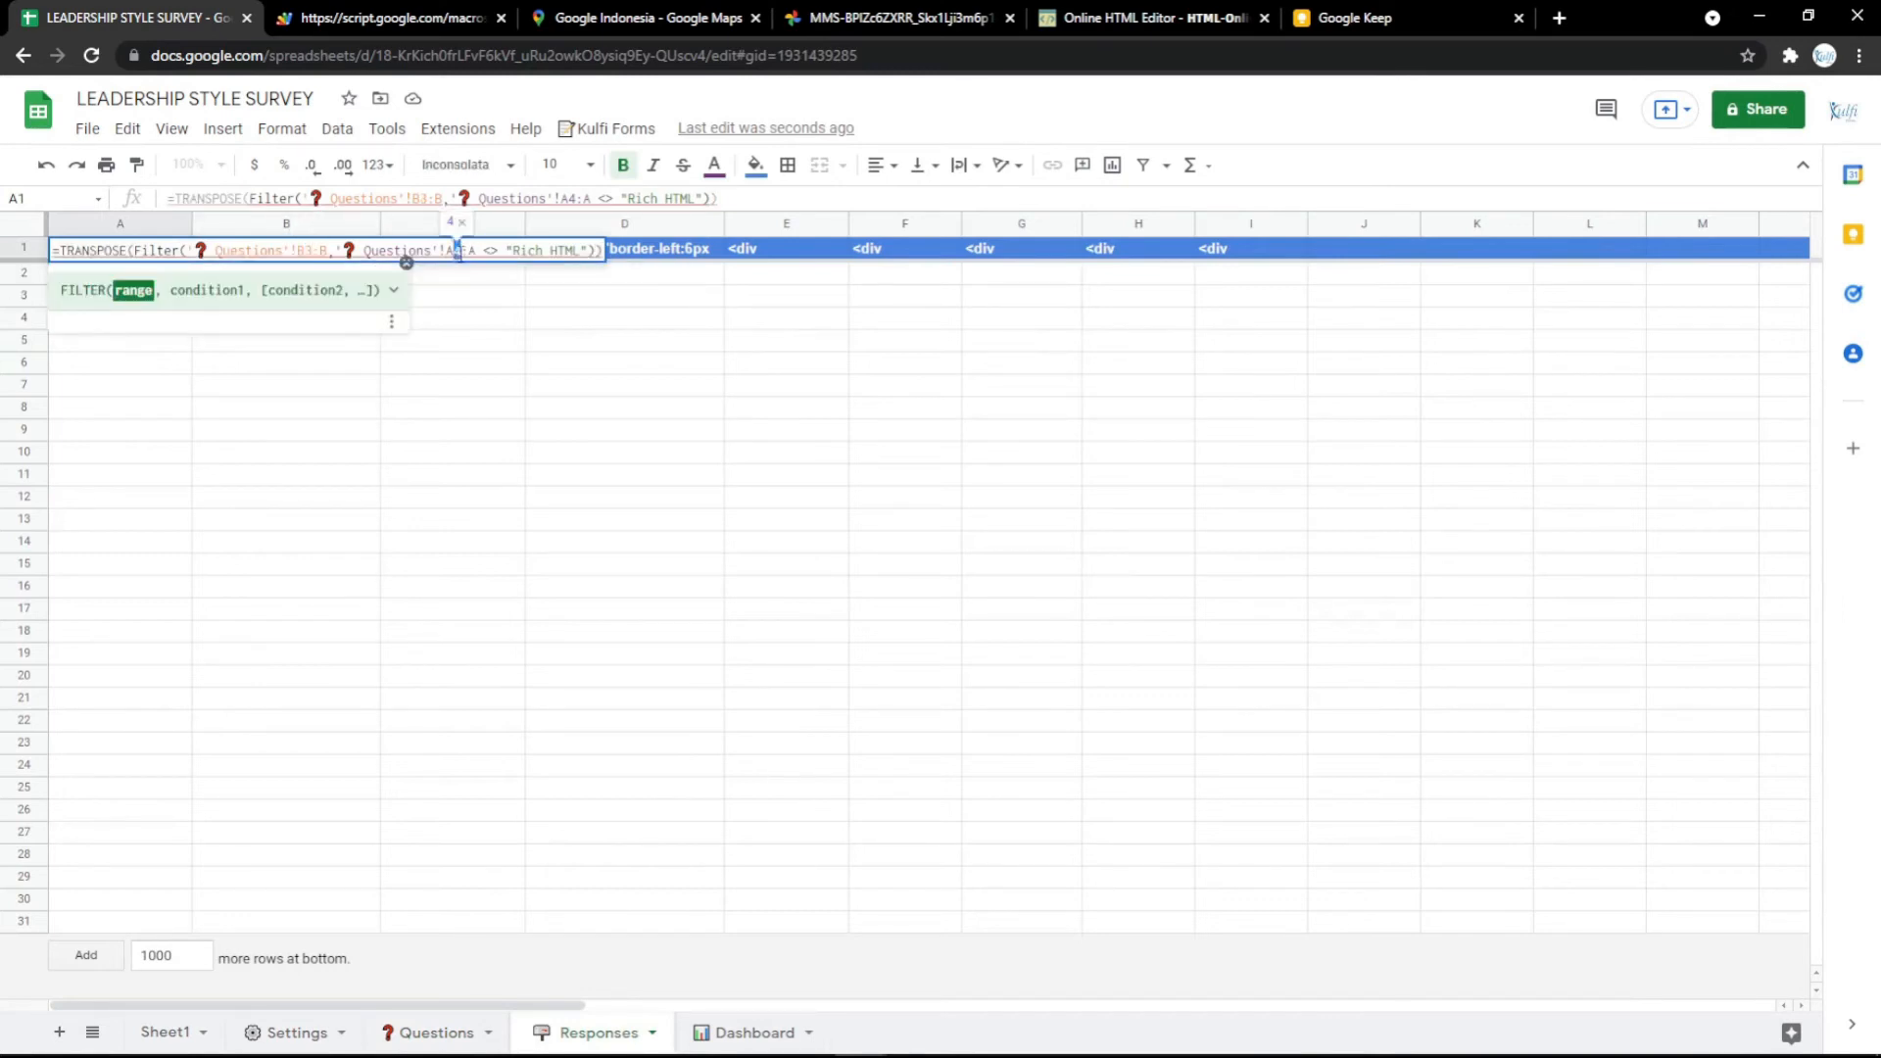
text(3)
click(469, 347)
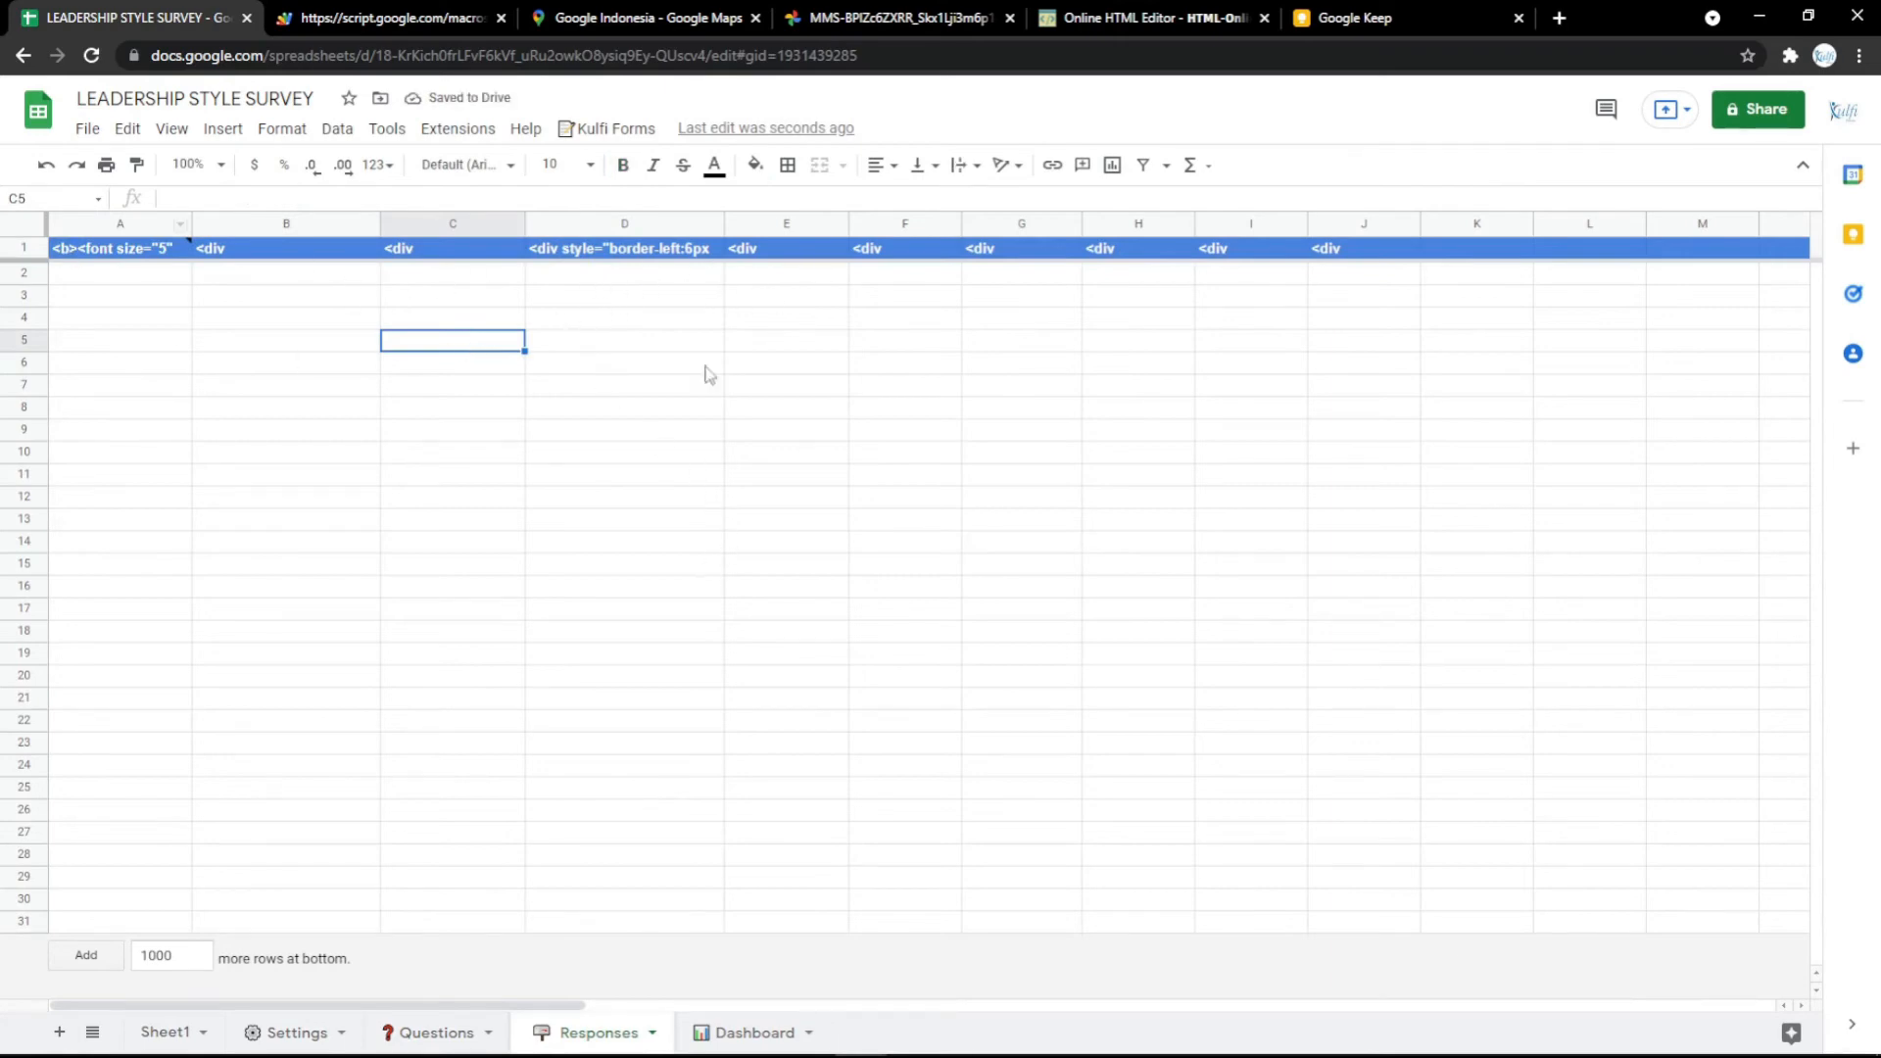
Step: Submit a completed test response on the reloaded live form and review its entry on the Responses sheet
click(397, 16)
key(F5)
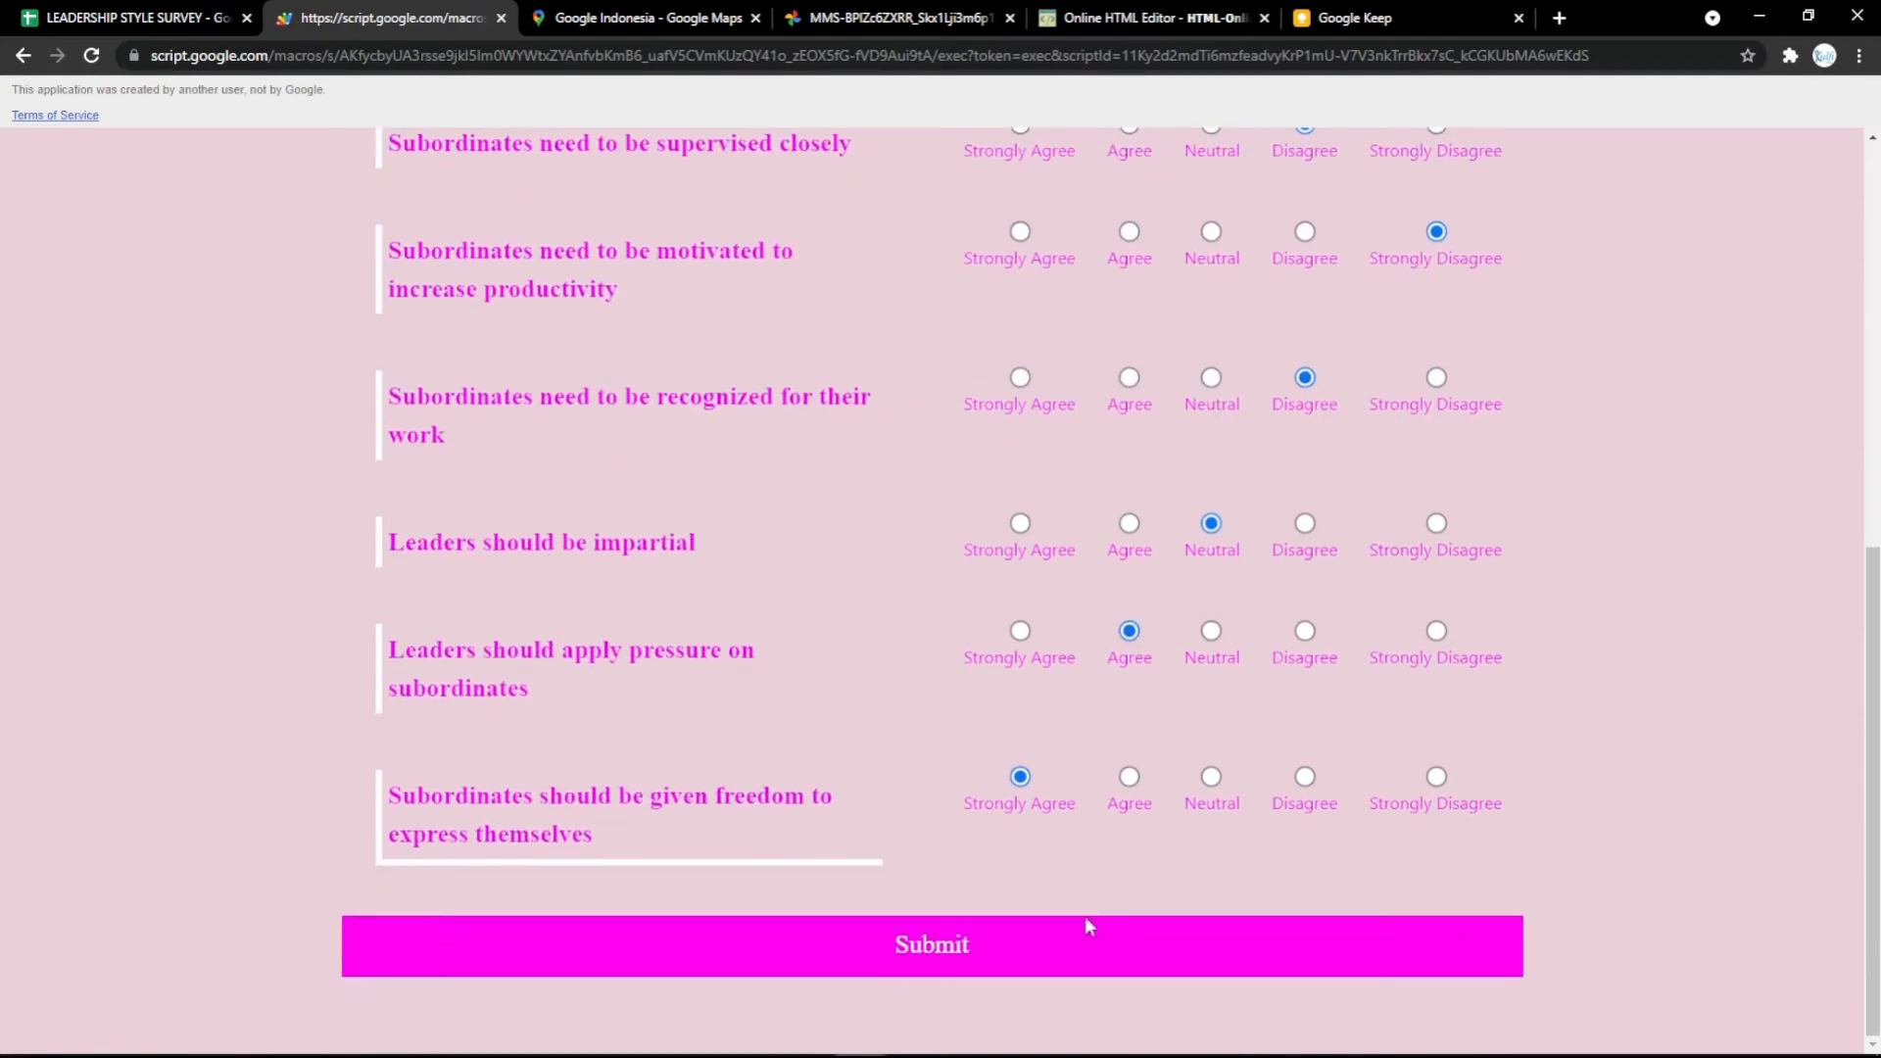
click(1060, 943)
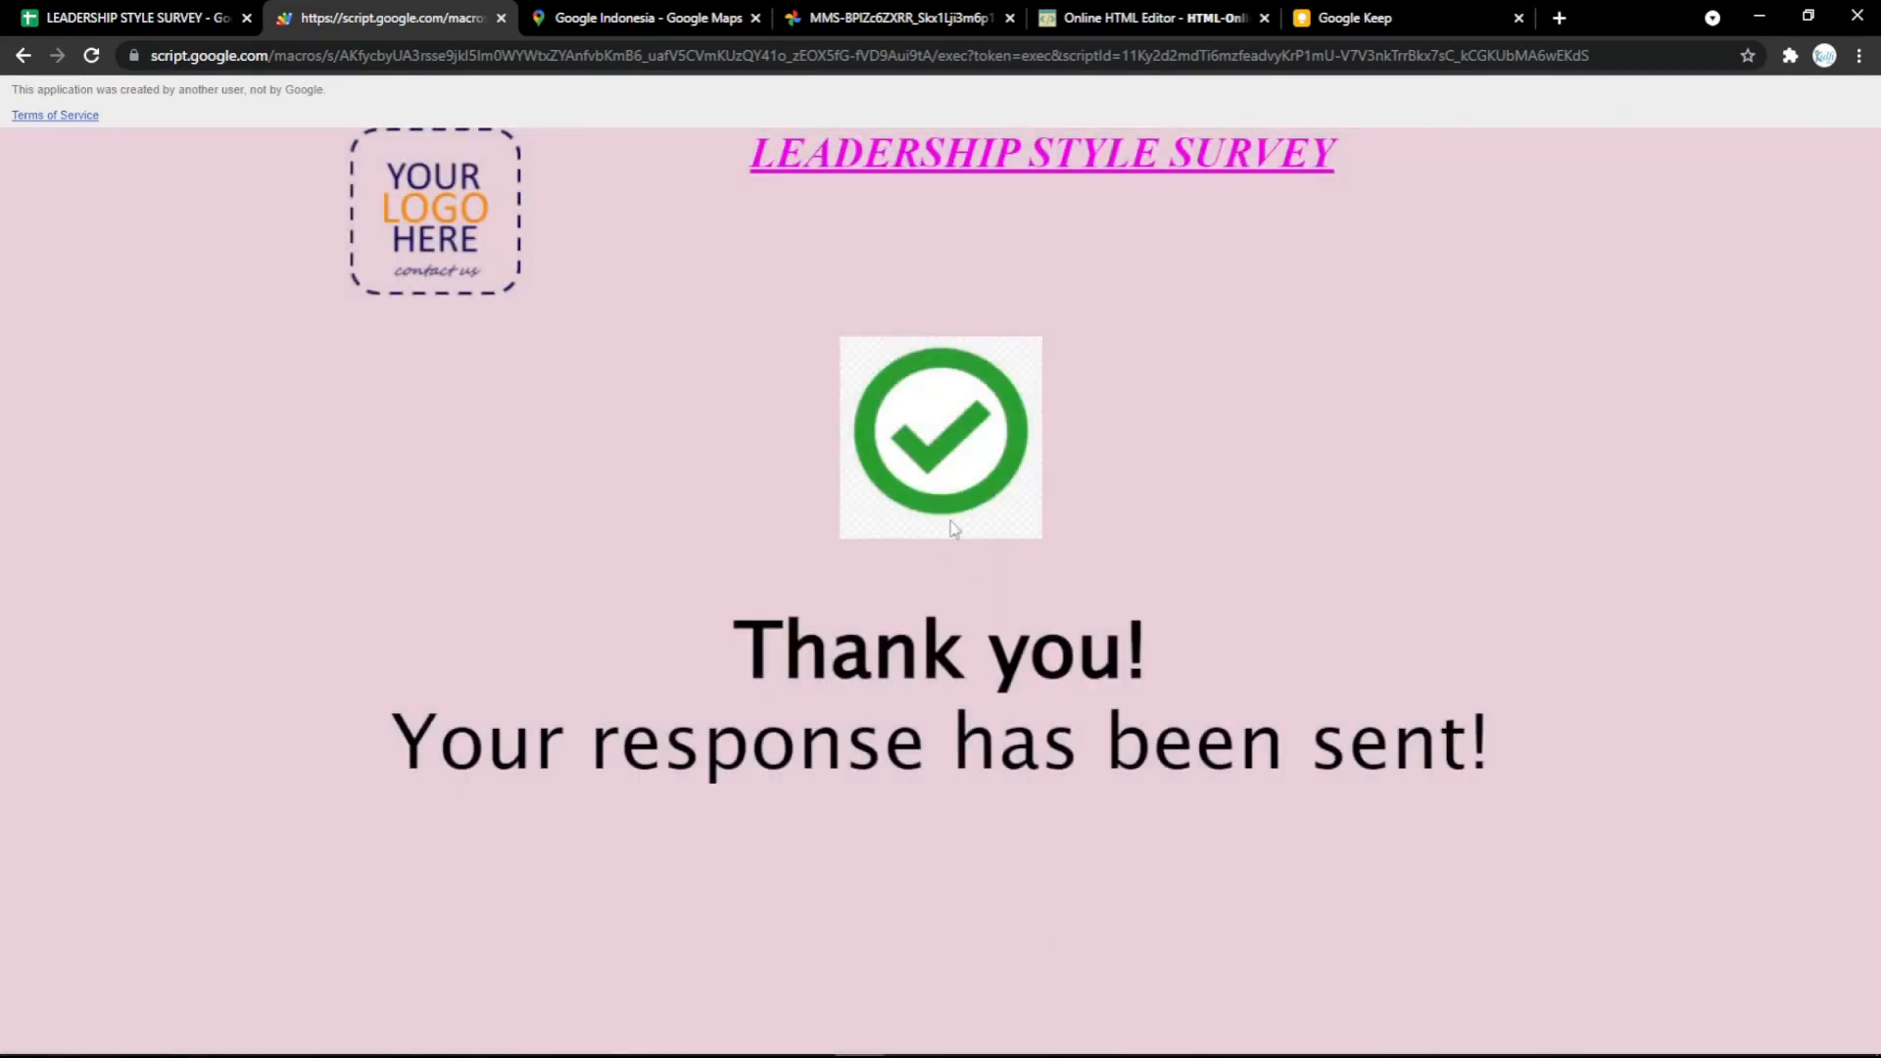
click(219, 14)
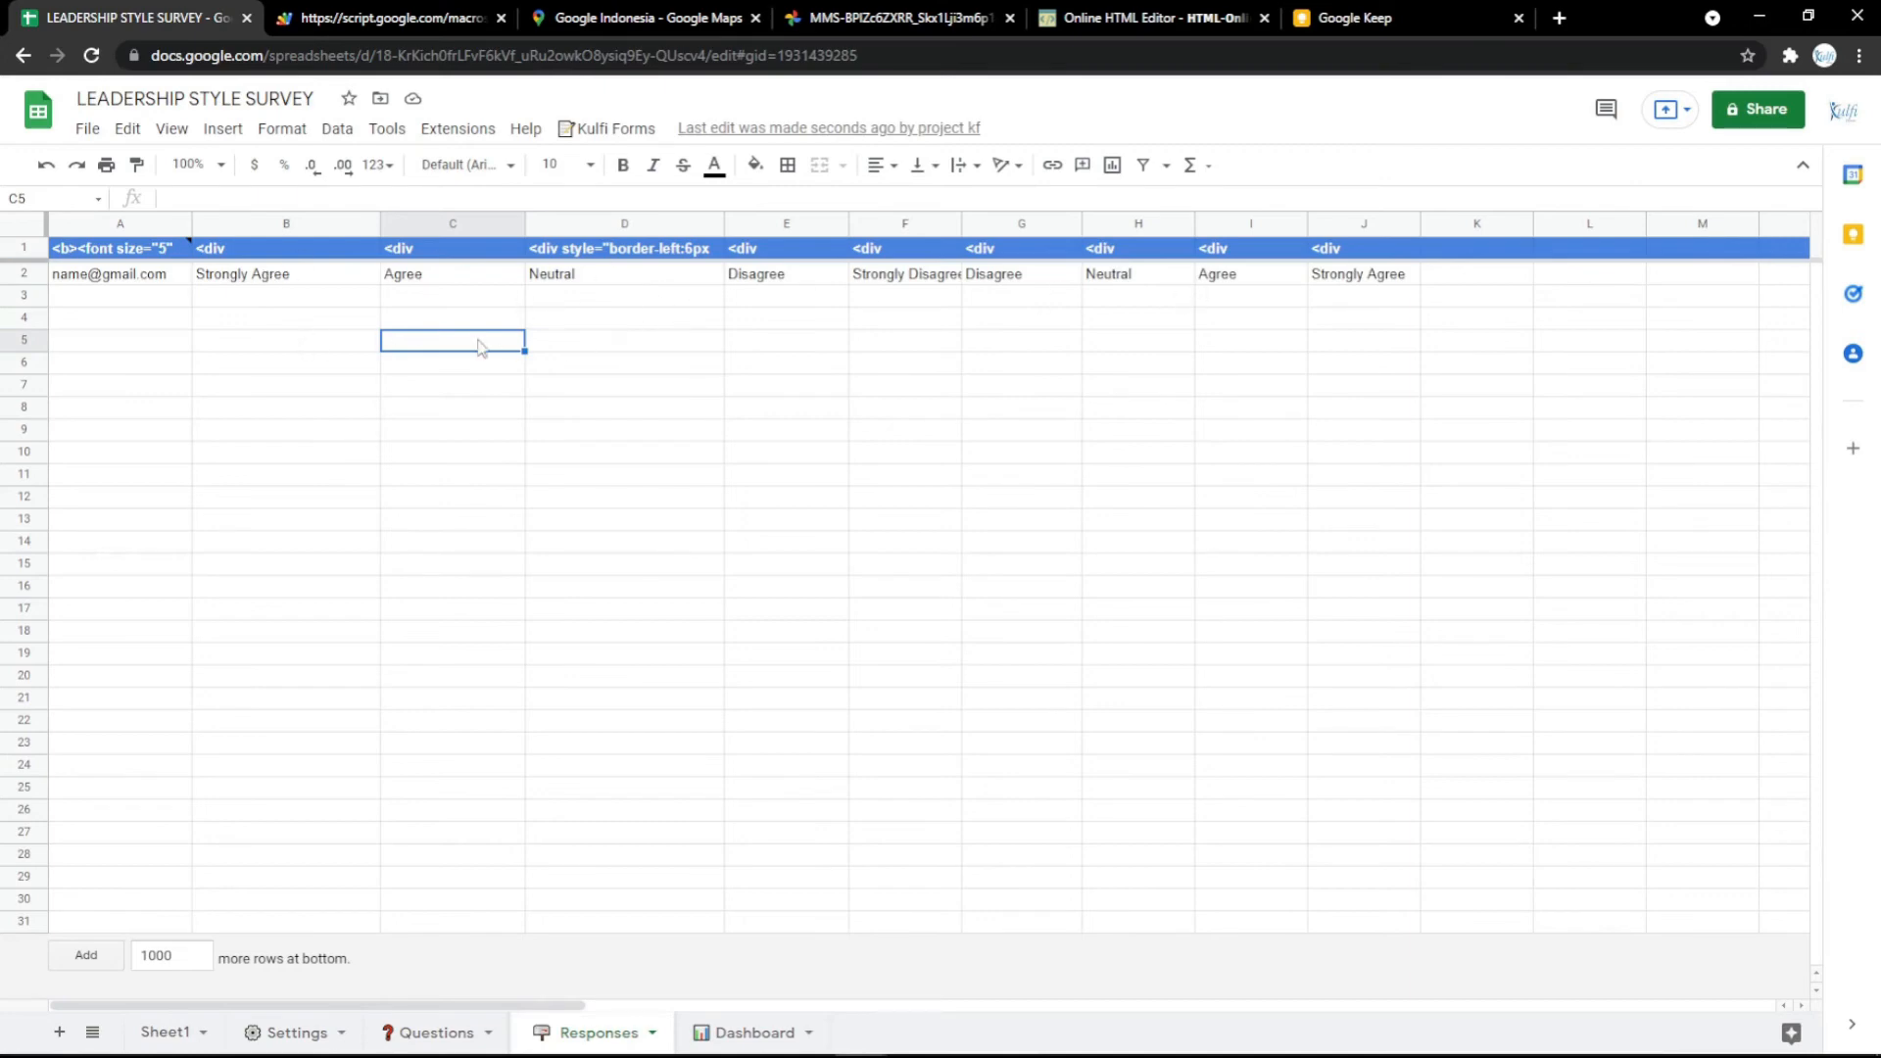
click(392, 17)
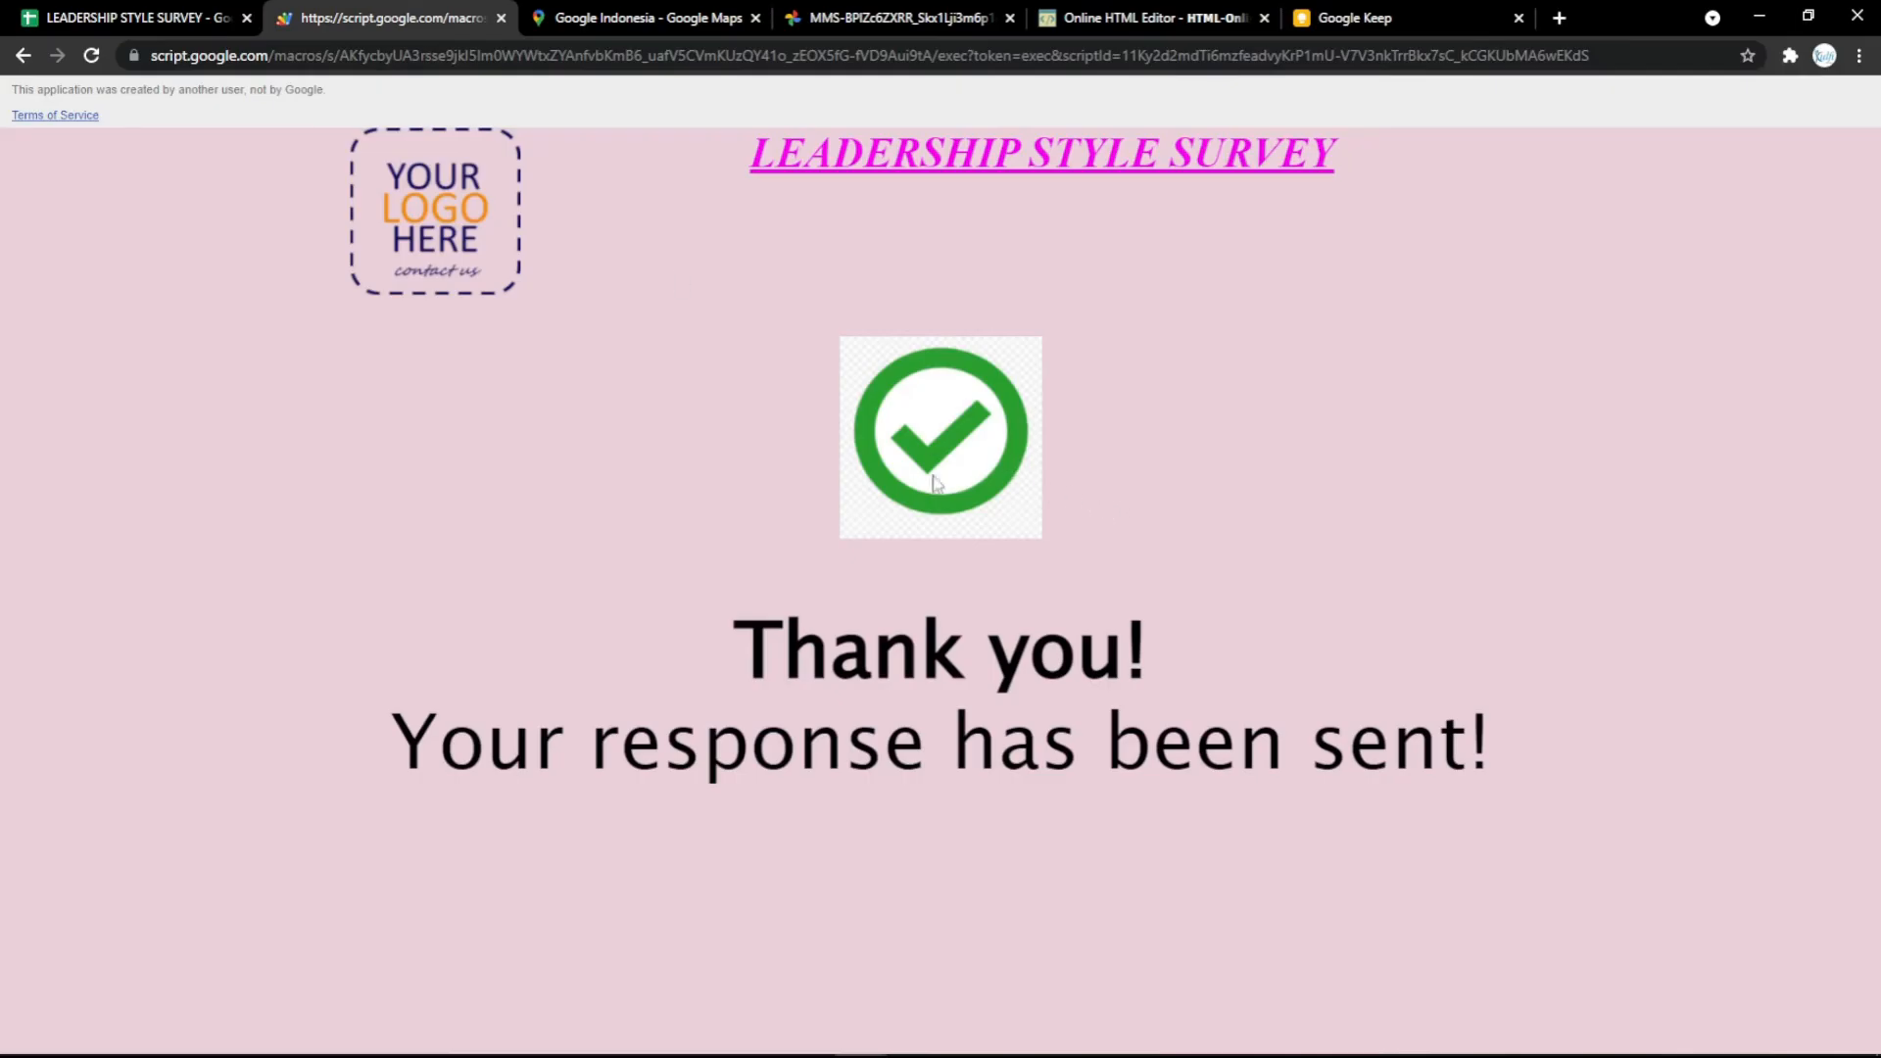
Step: Go to the Settings sheet of the LEADERSHIP STYLE SURVEY spreadsheet and open the Success screen Text cell for editing
click(225, 23)
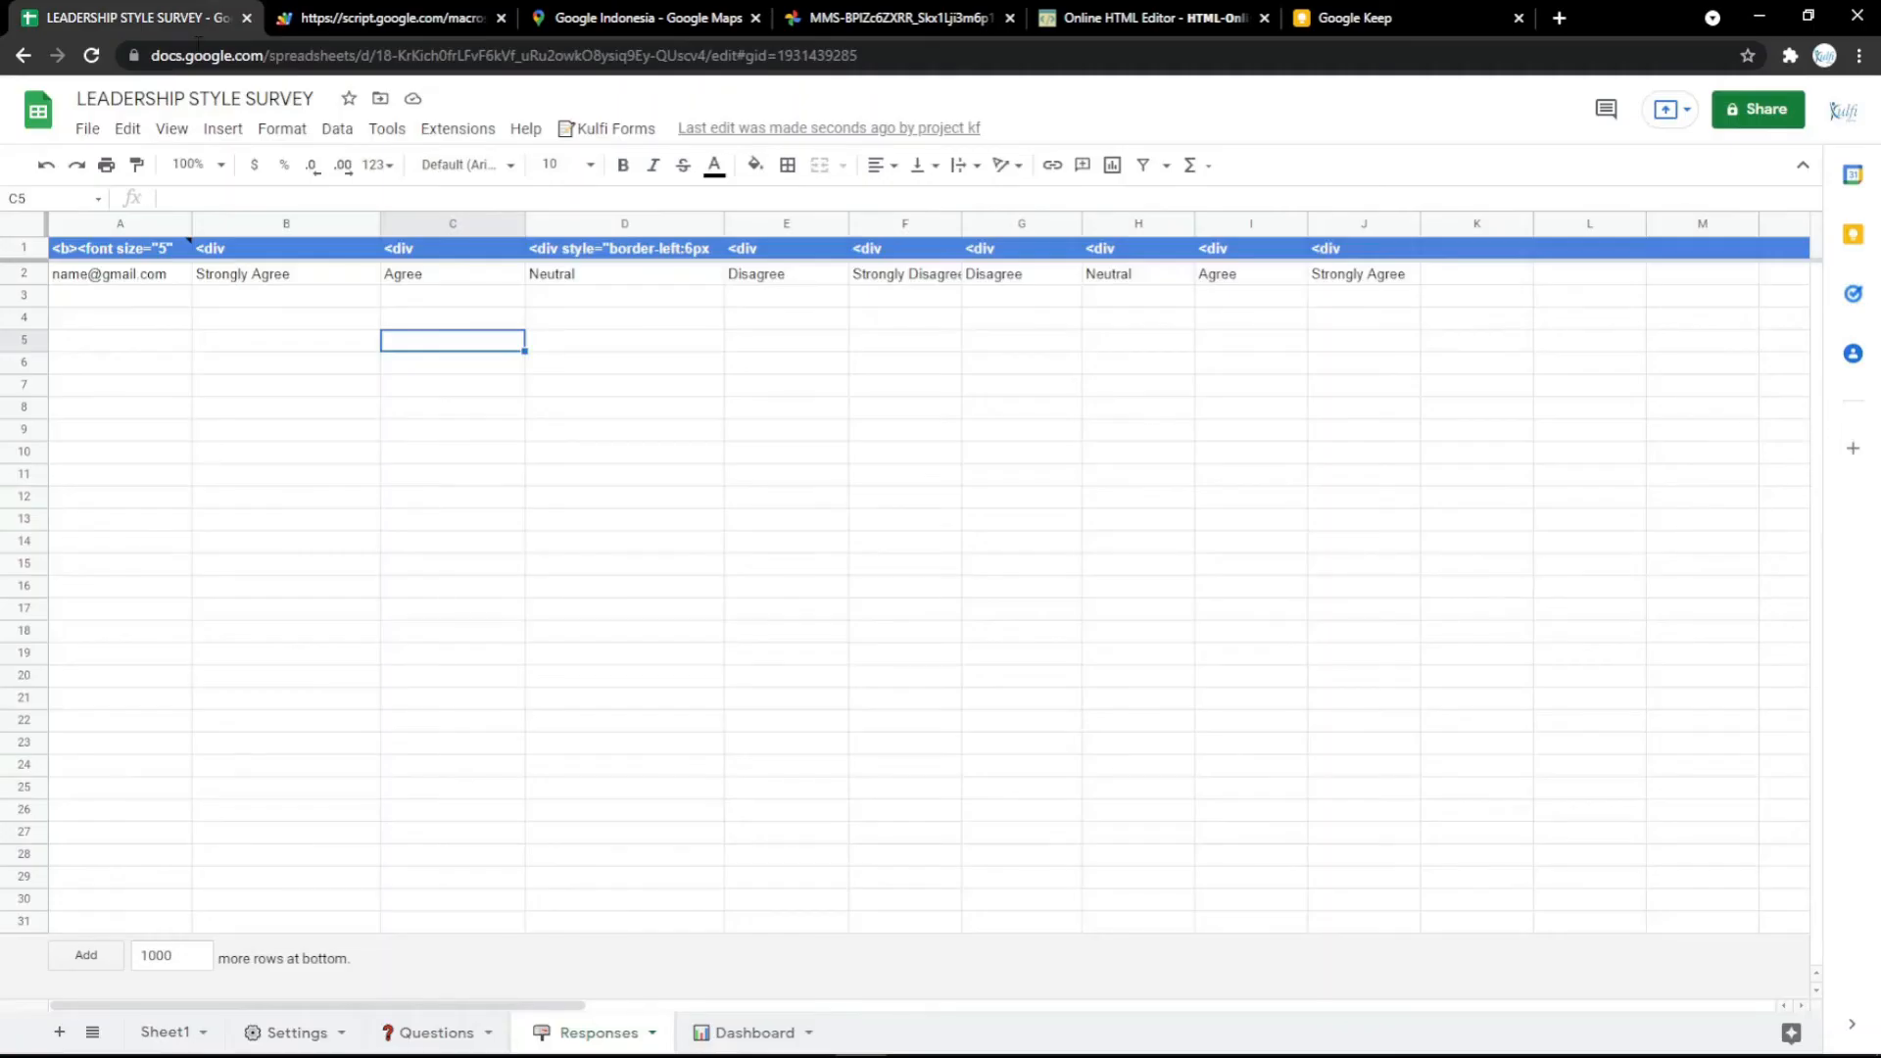
click(262, 1032)
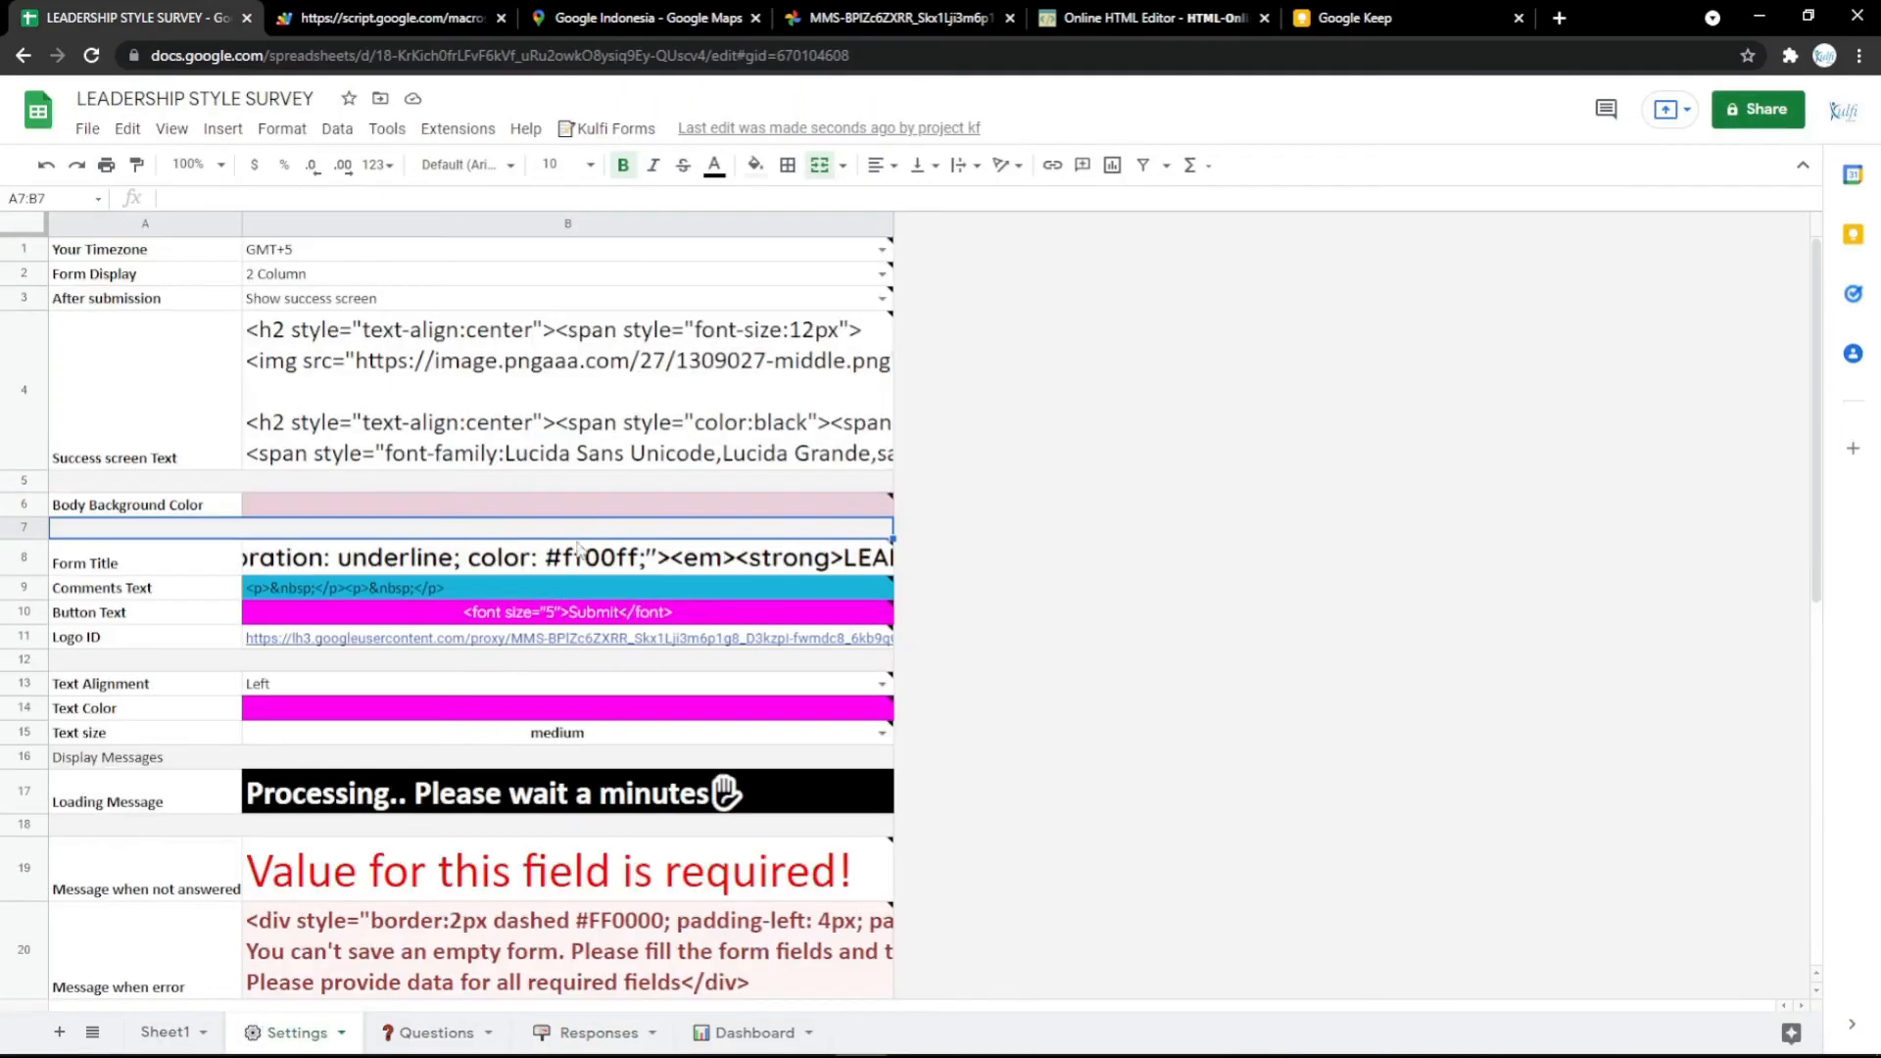
double_click(507, 358)
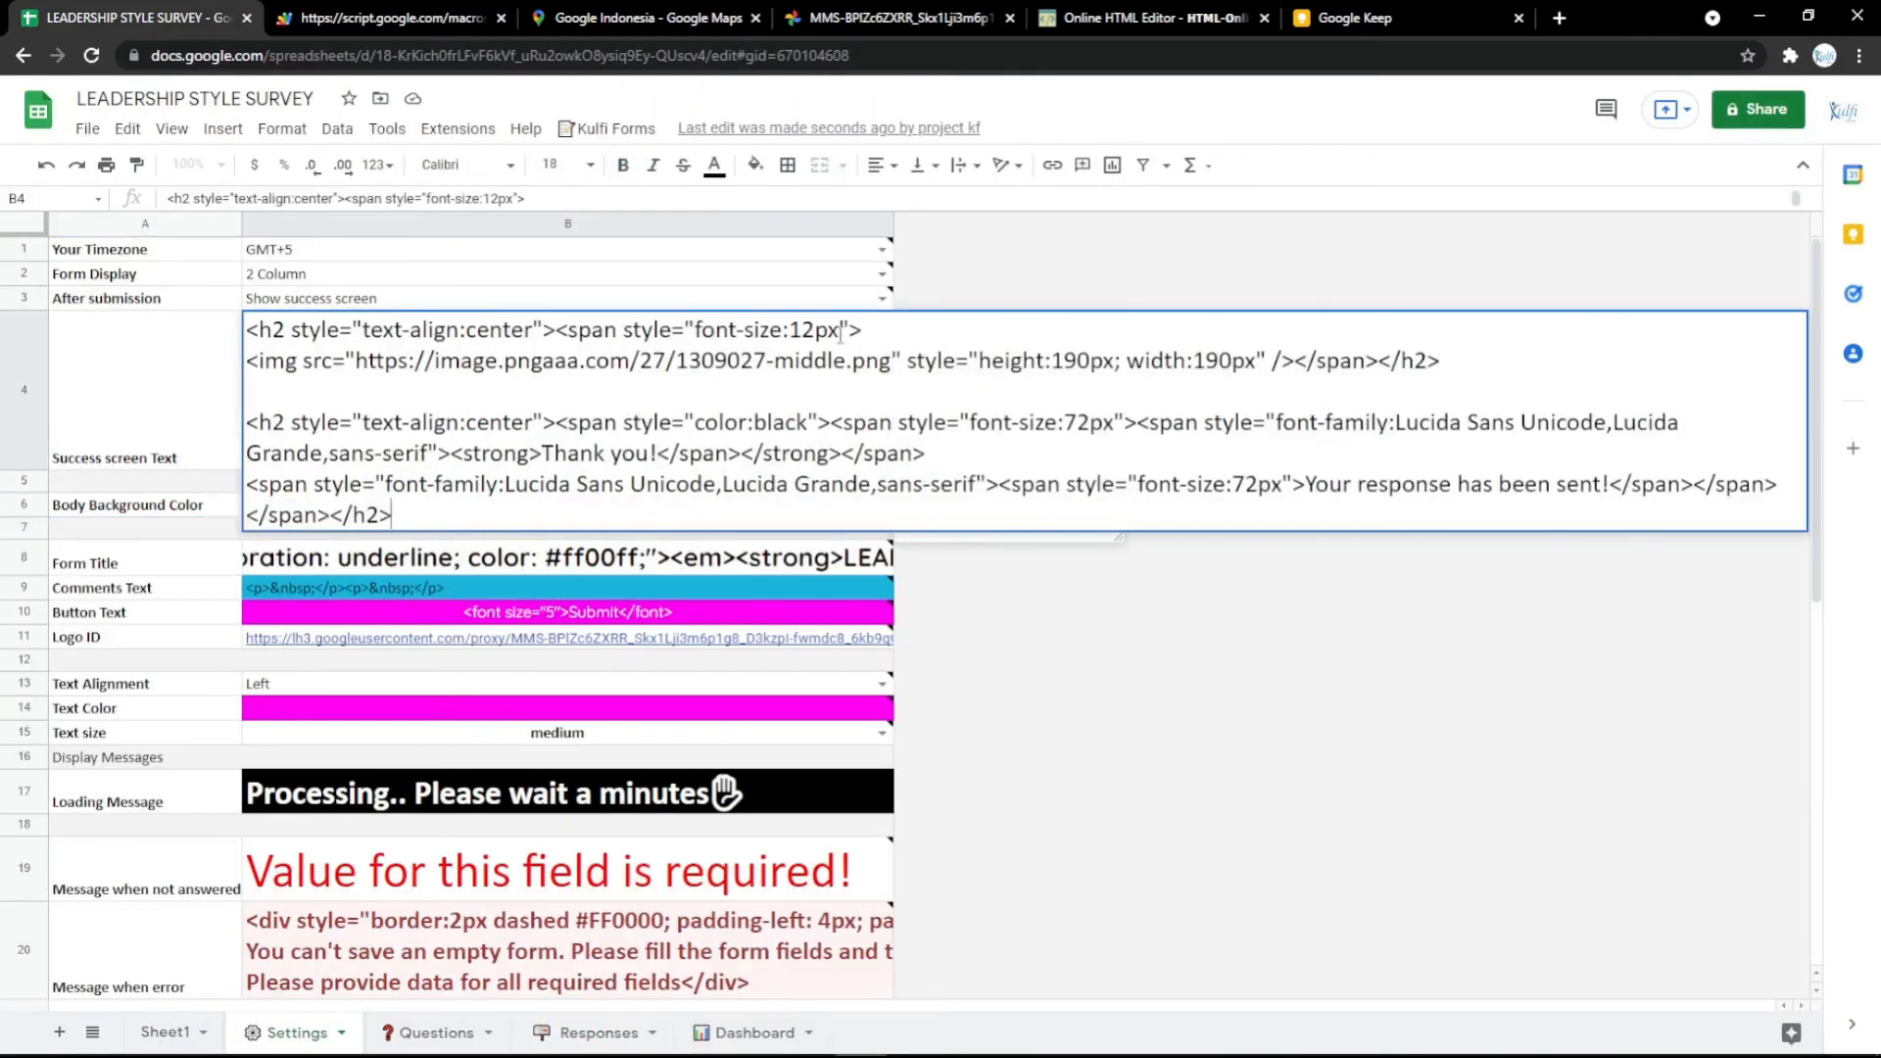
Step: Open the bookmarked thank_you_PNG66.png image in a new browser tab and copy its address
click(1559, 18)
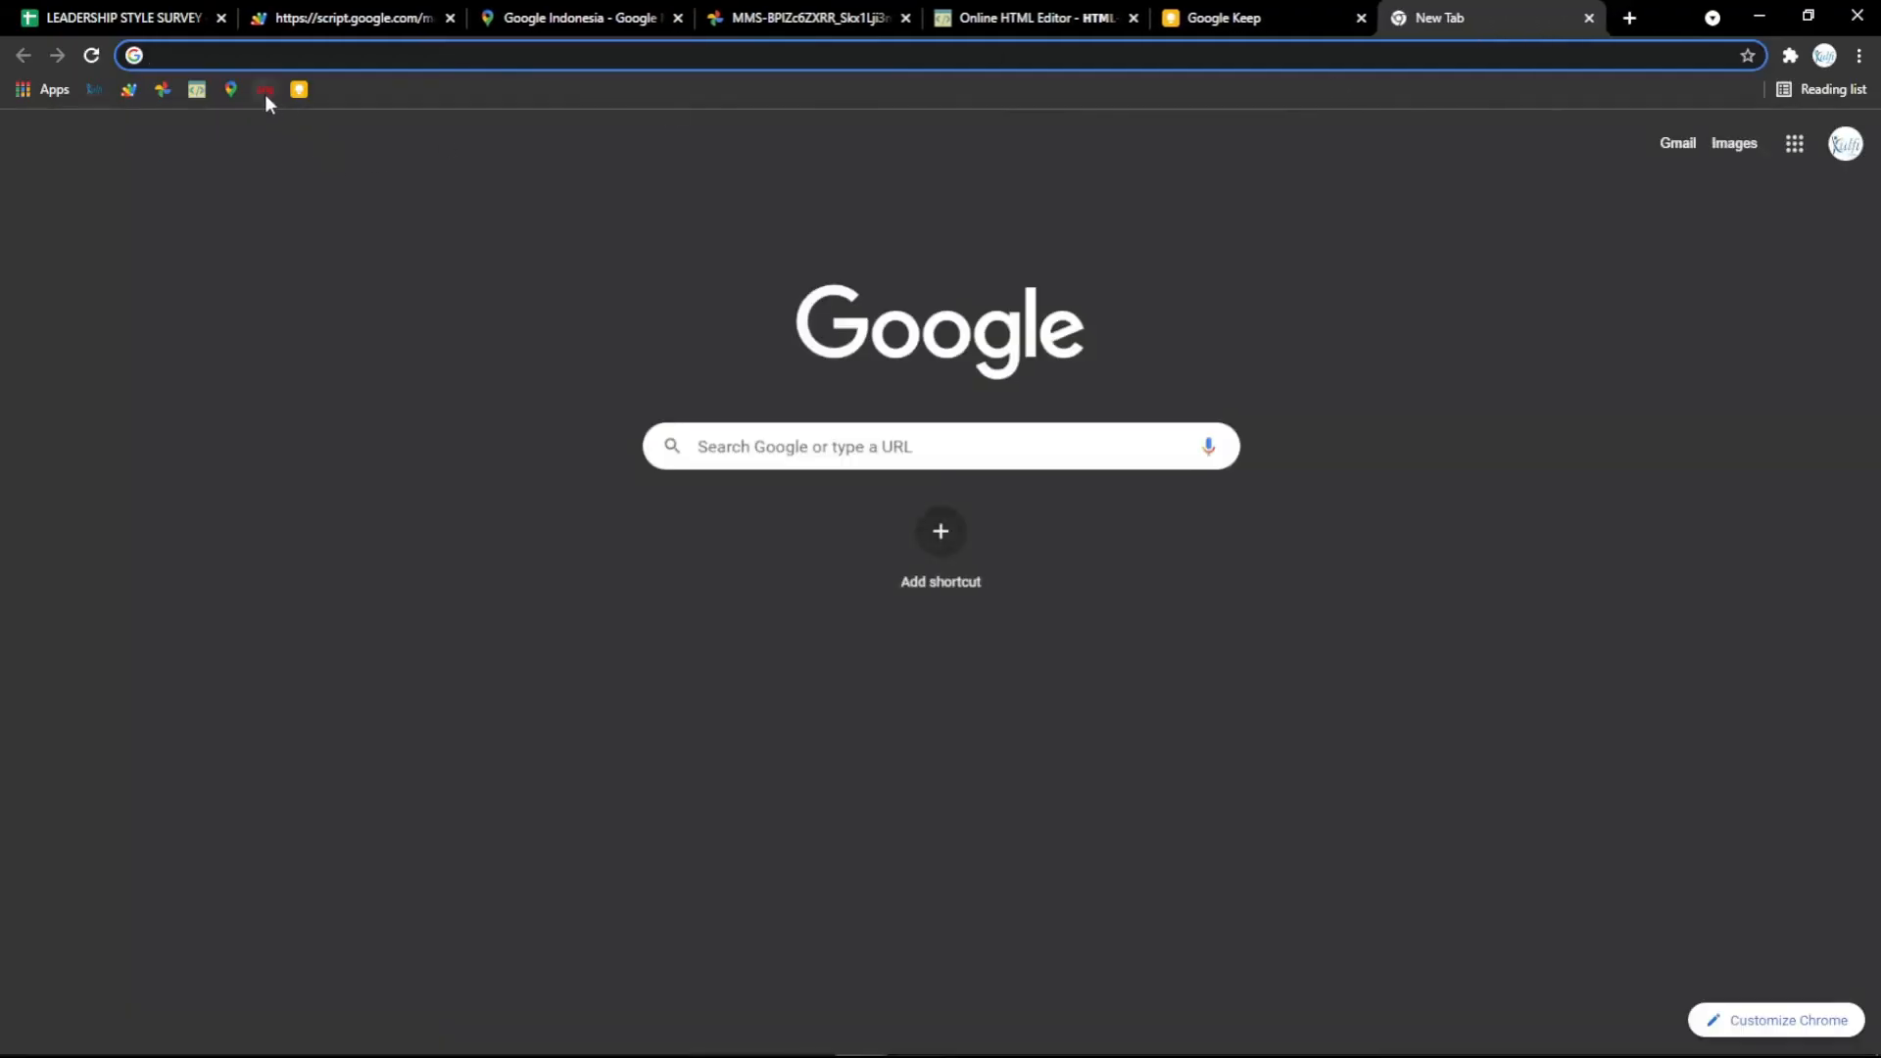
click(265, 90)
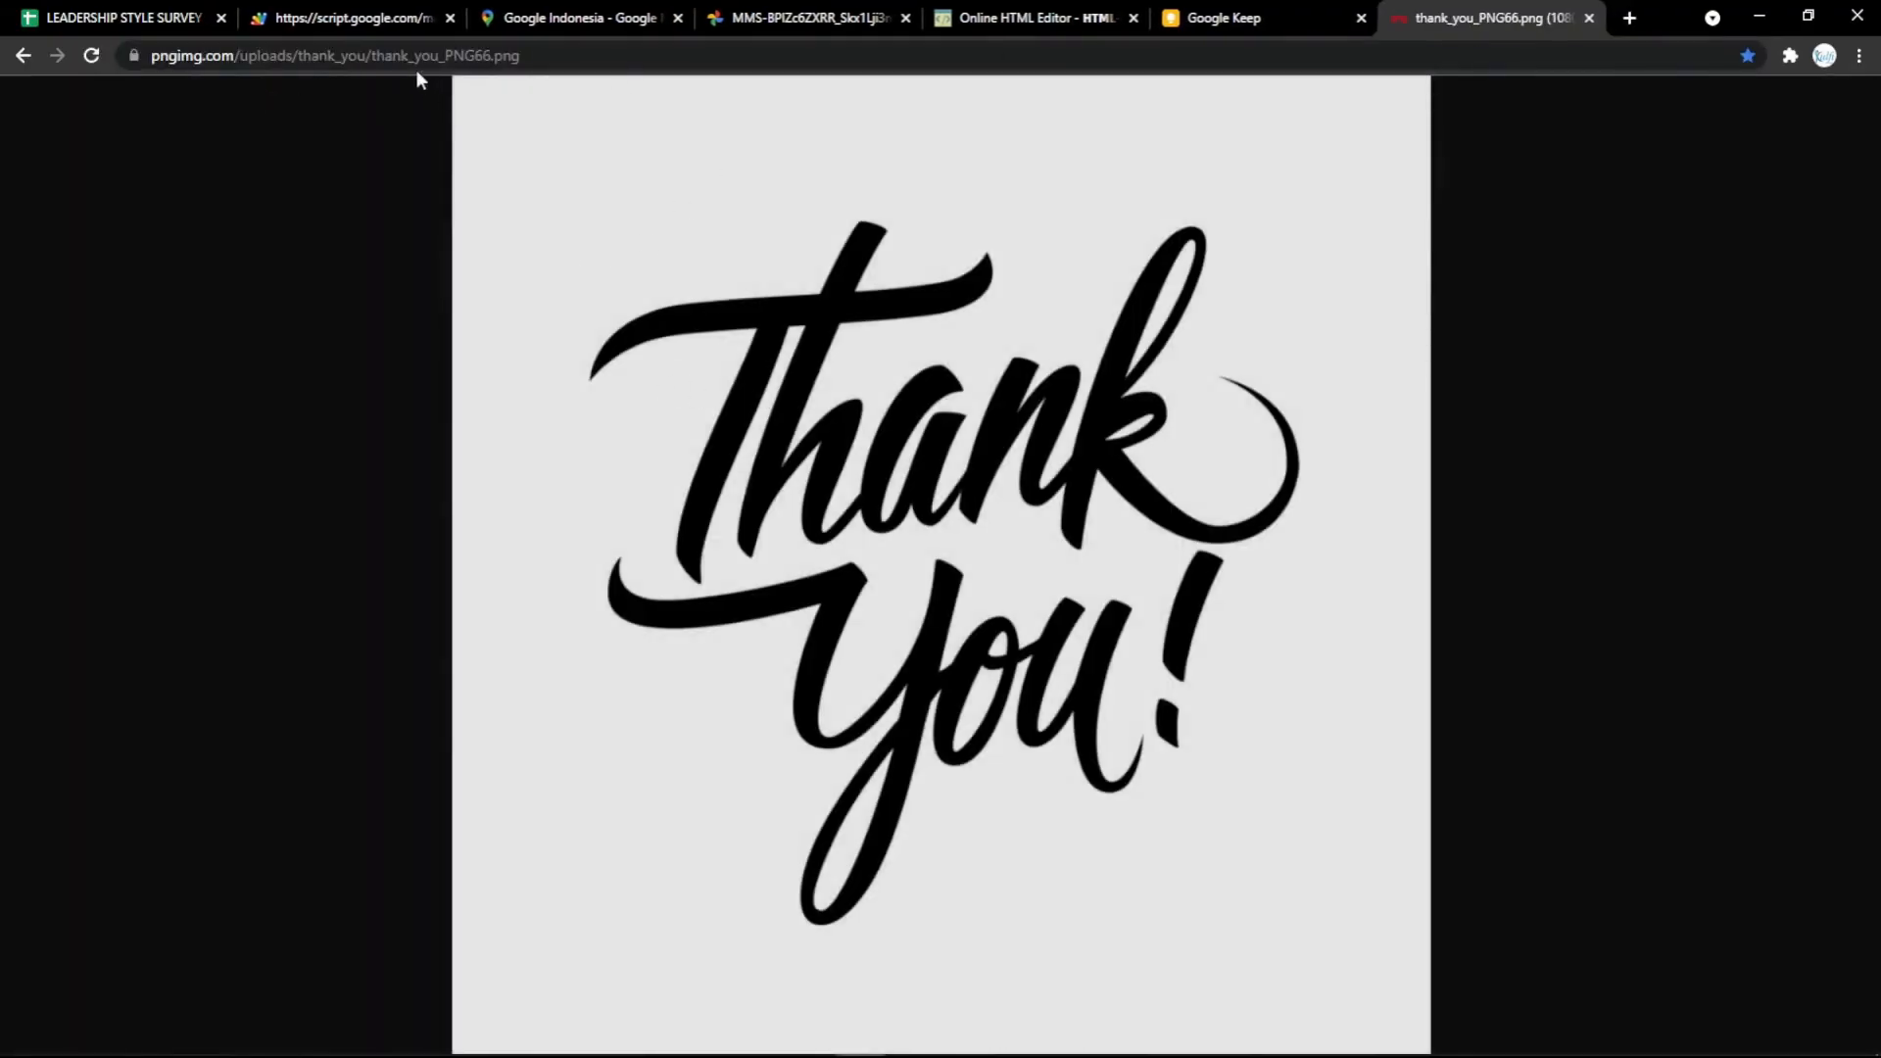
click(435, 66)
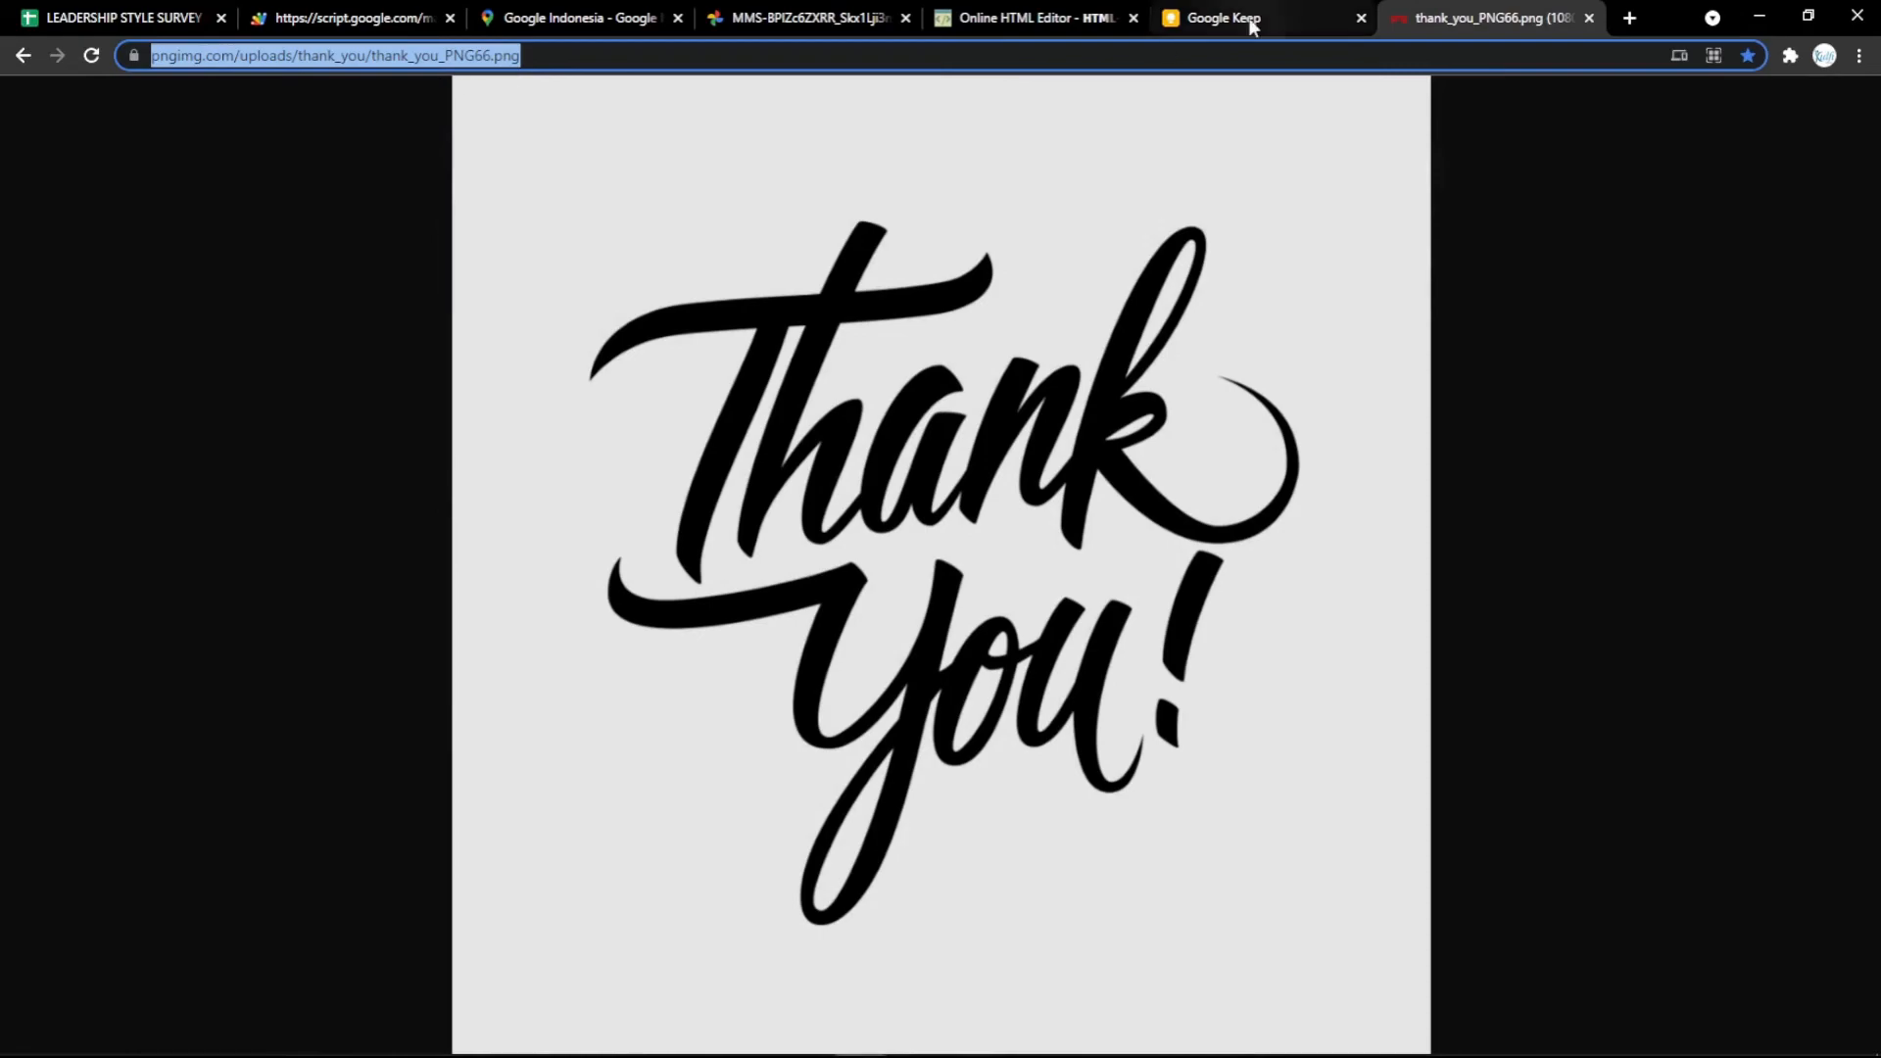
Step: Switch to the Online HTML Editor and replace the LEADERSHIP STYLE SURVEY heading with the image from the copied address
click(1028, 18)
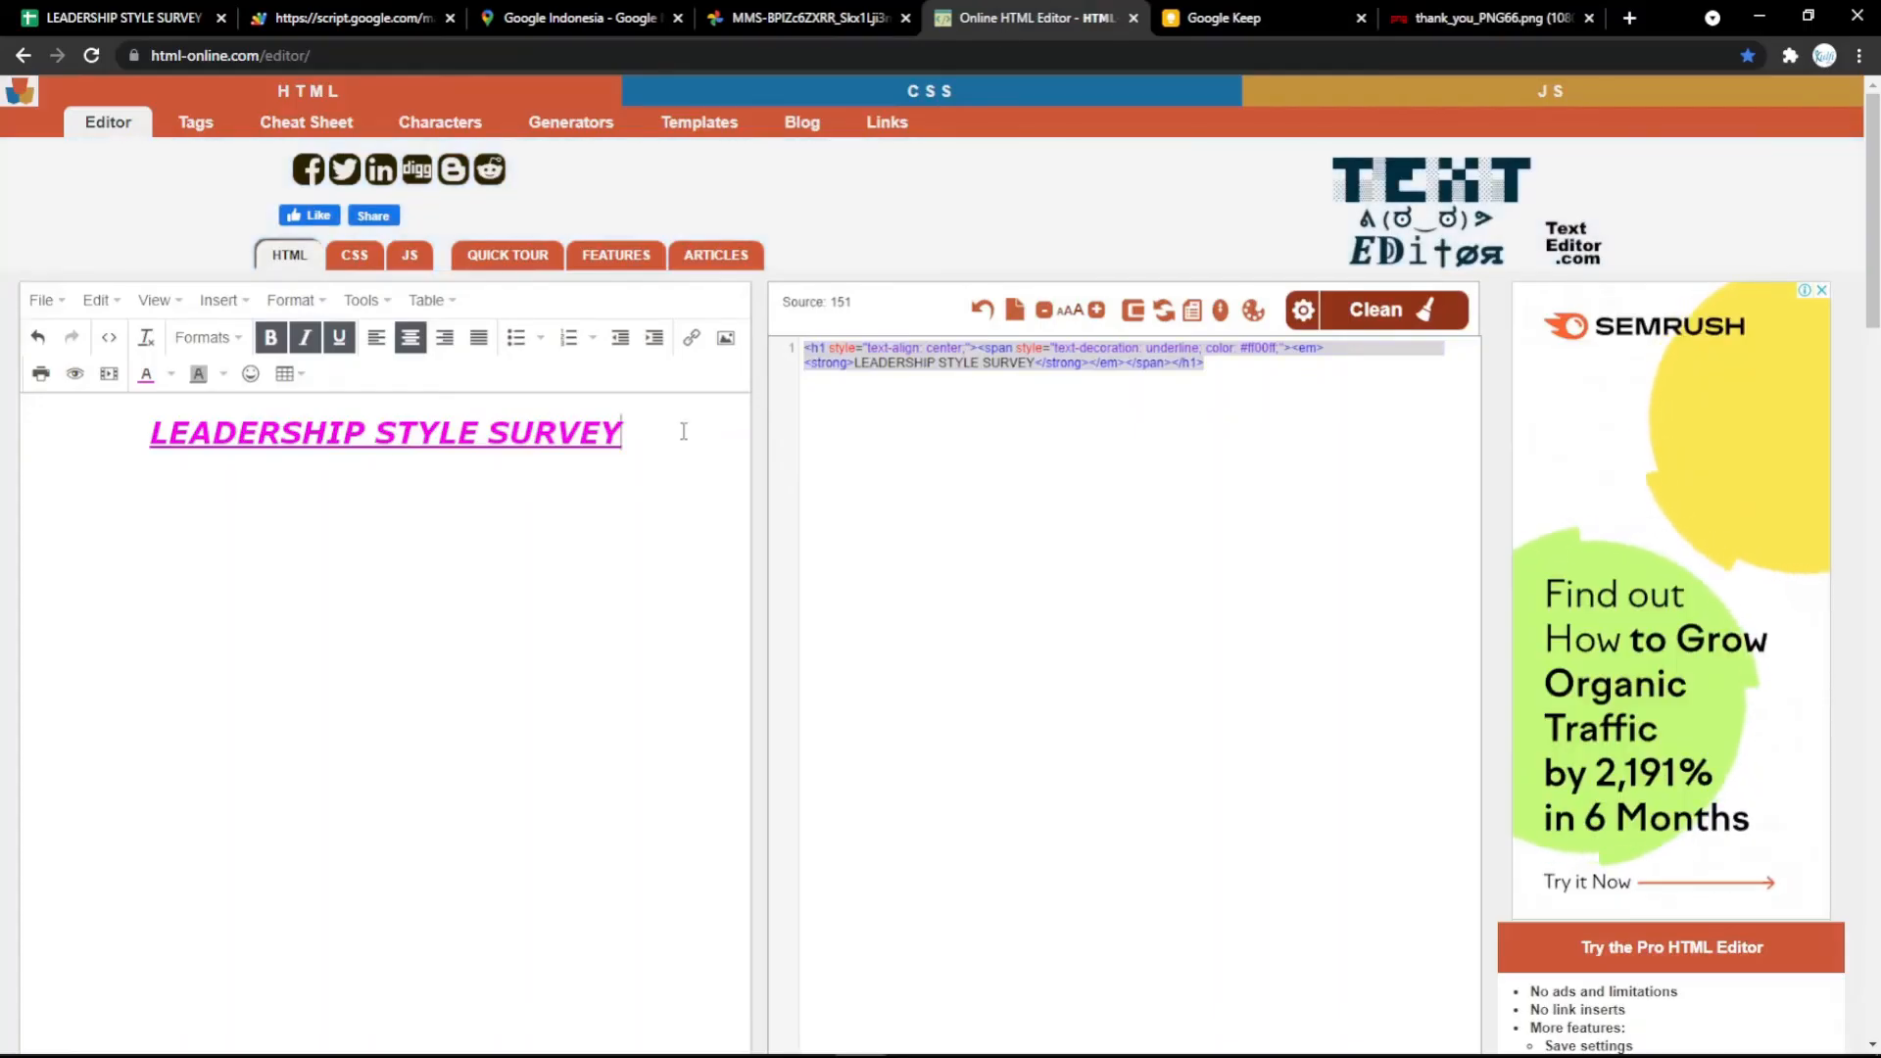
drag(684, 432, 147, 432)
key(BackSpace)
key(ctrl+v)
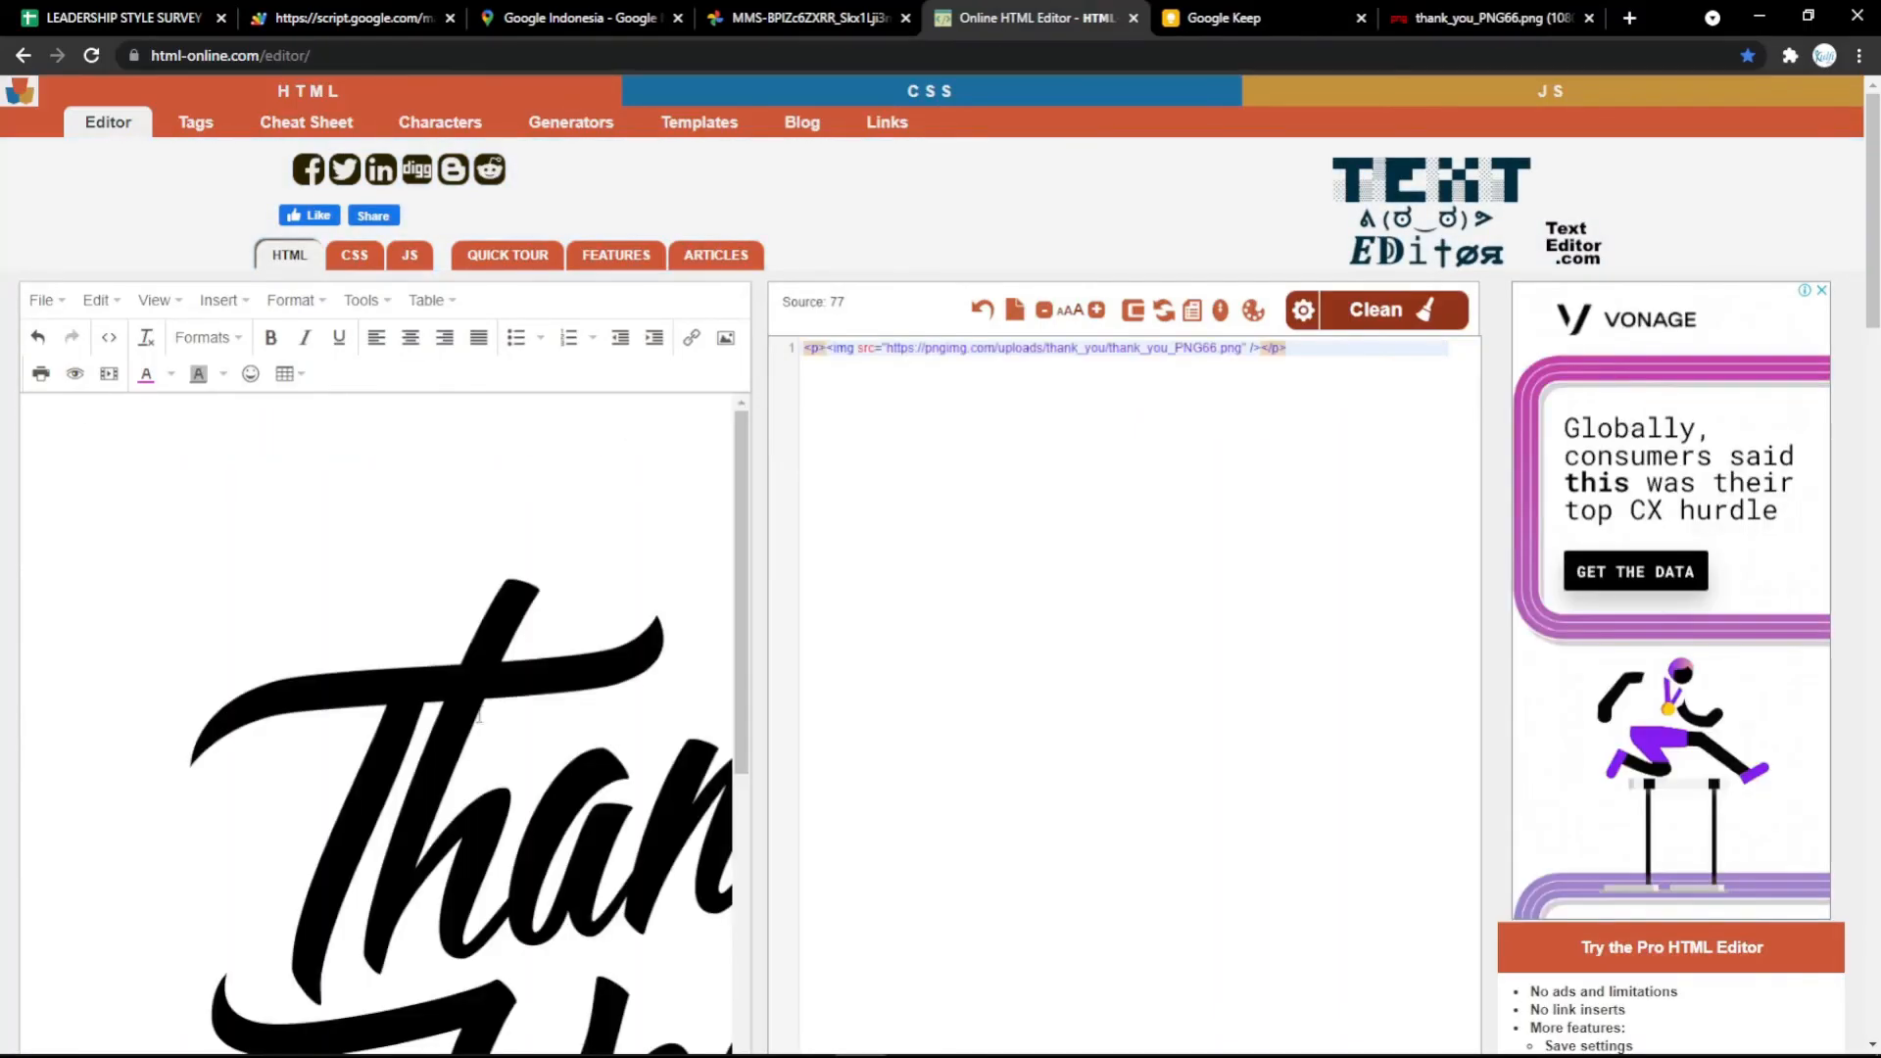
Step: Scale down the thank-you image and set its width and height to 500 in the HTML source
click(259, 630)
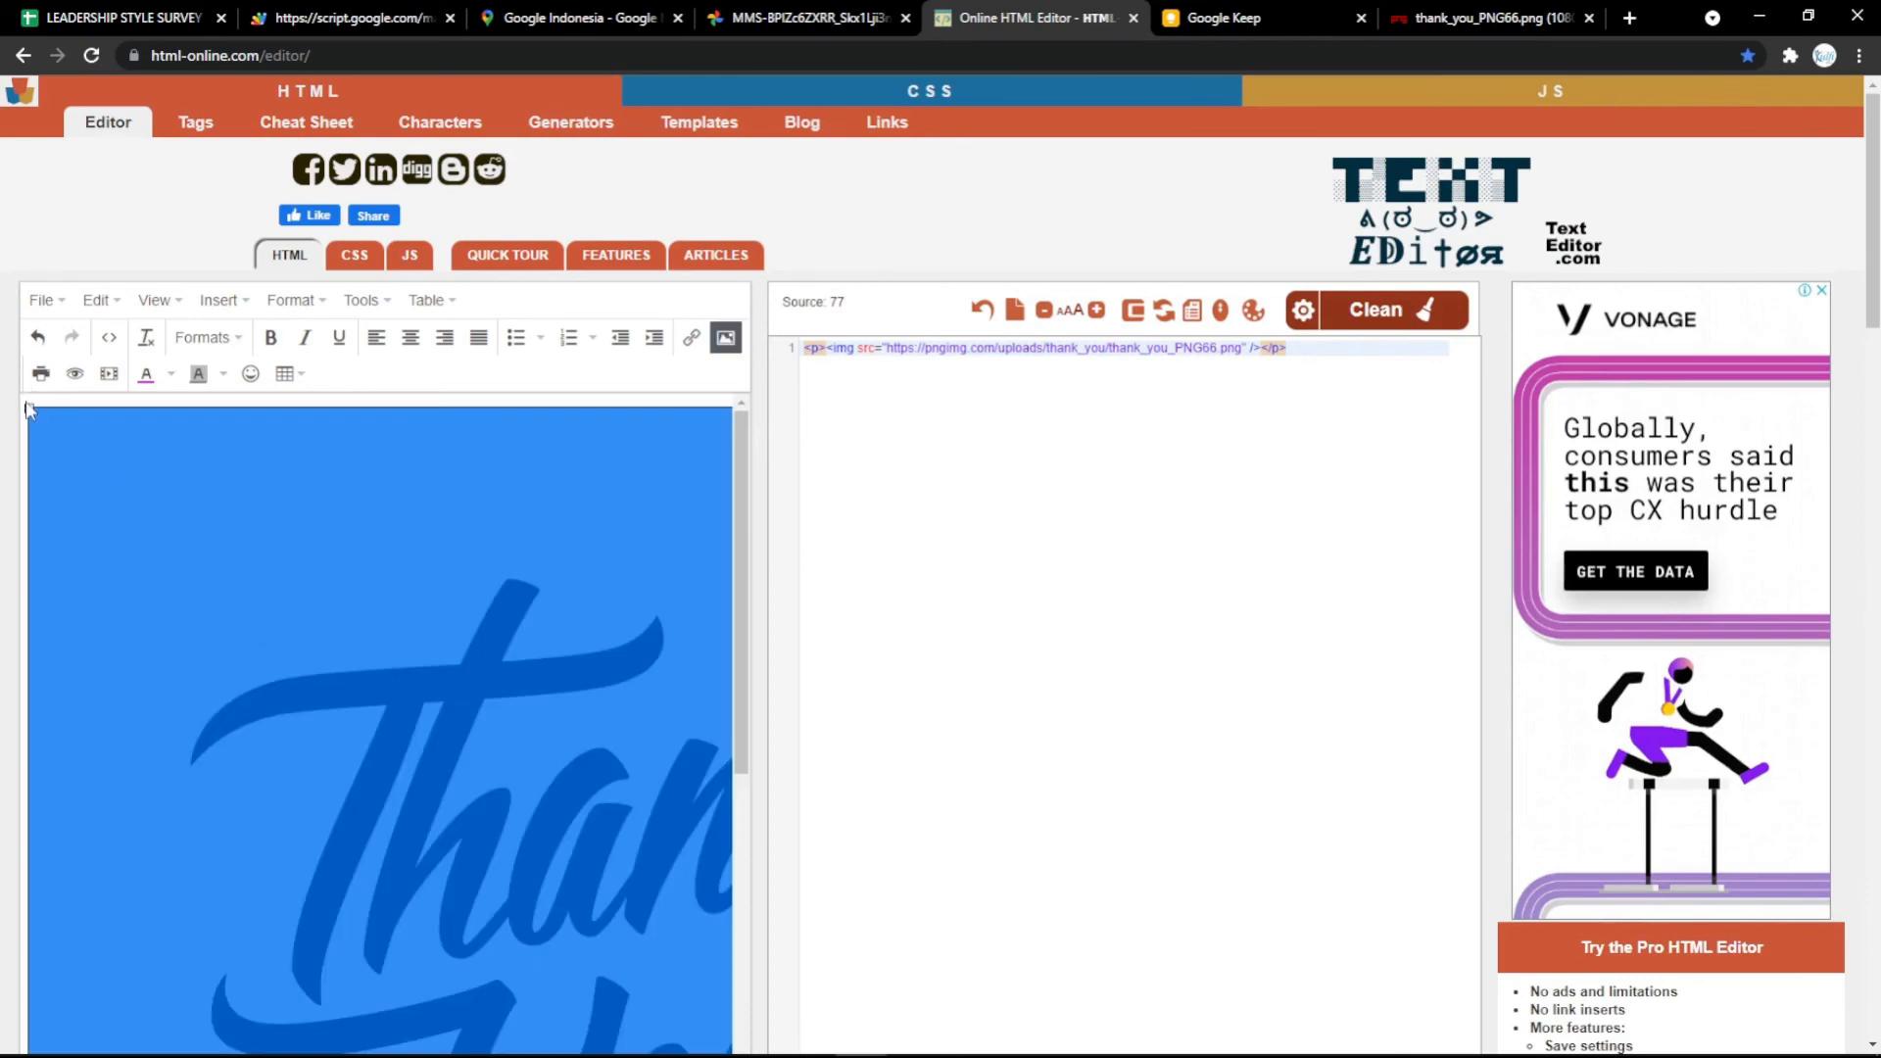
drag(27, 409, 603, 857)
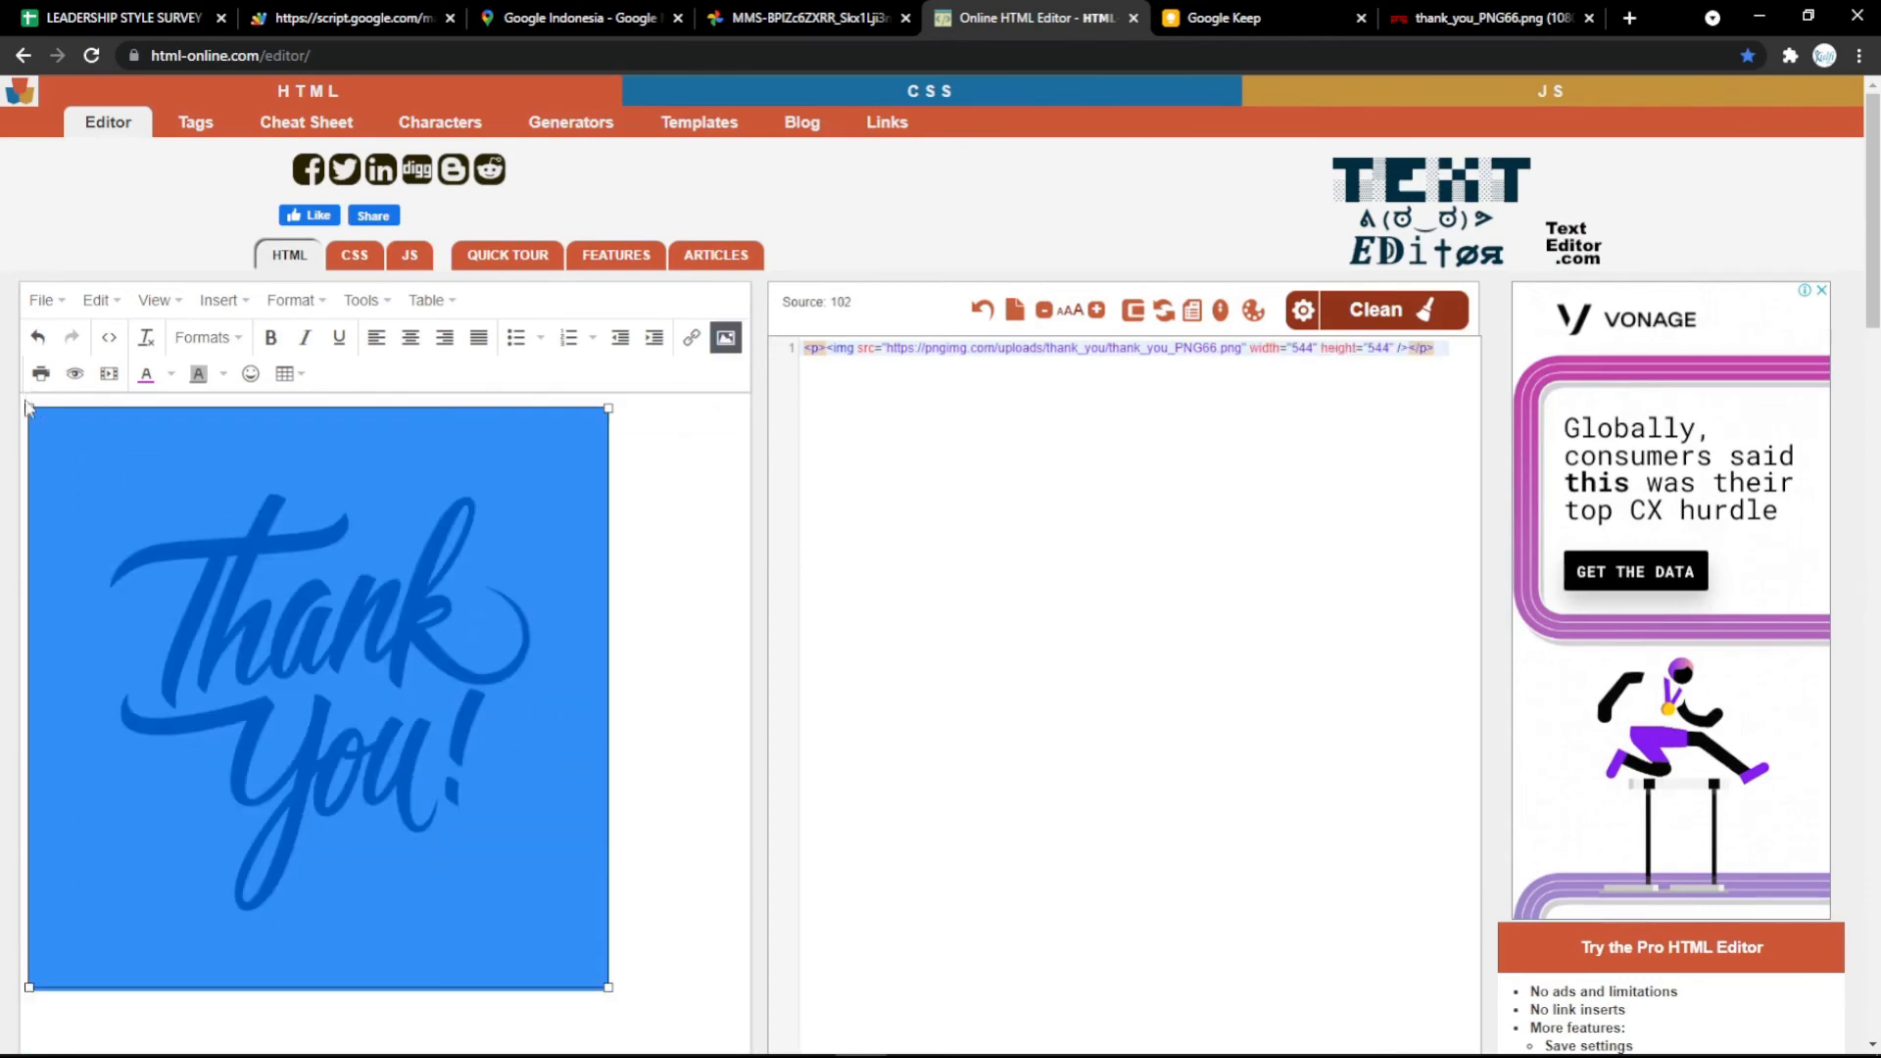
drag(28, 410, 79, 458)
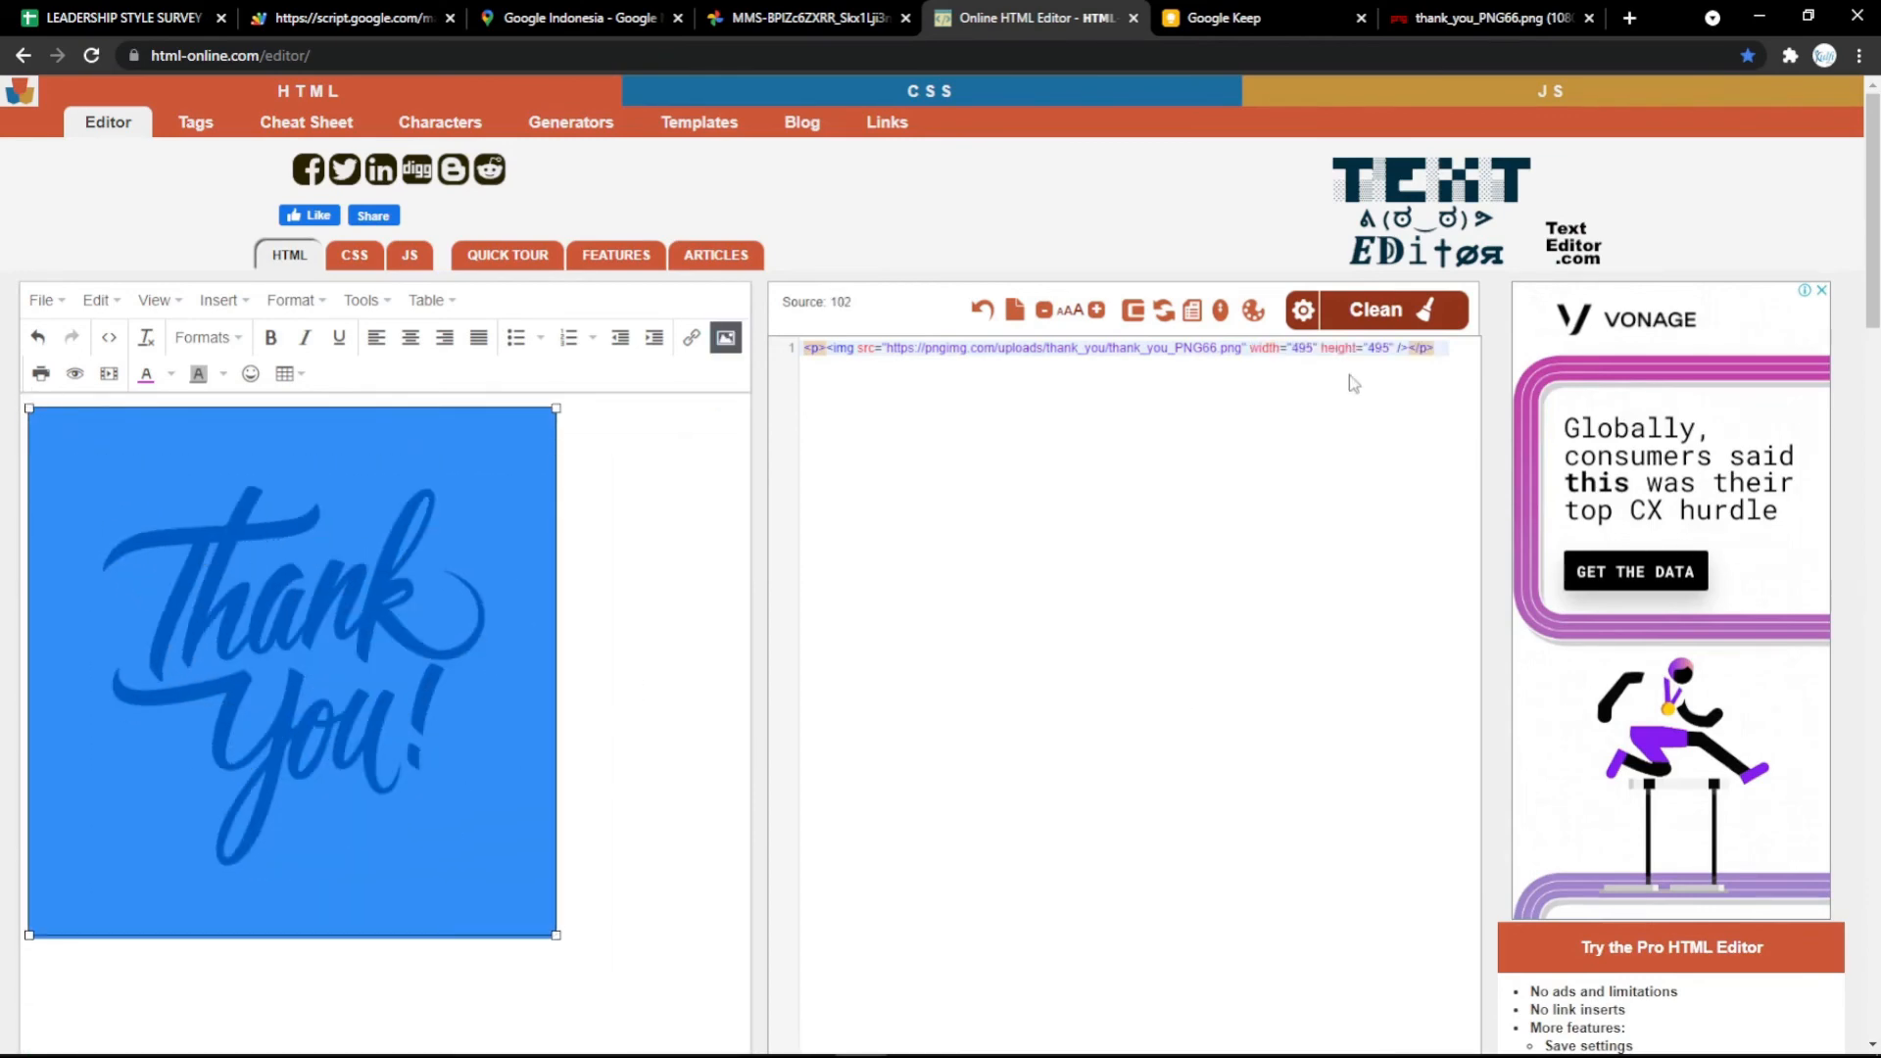
double_click(1304, 350)
text(500)
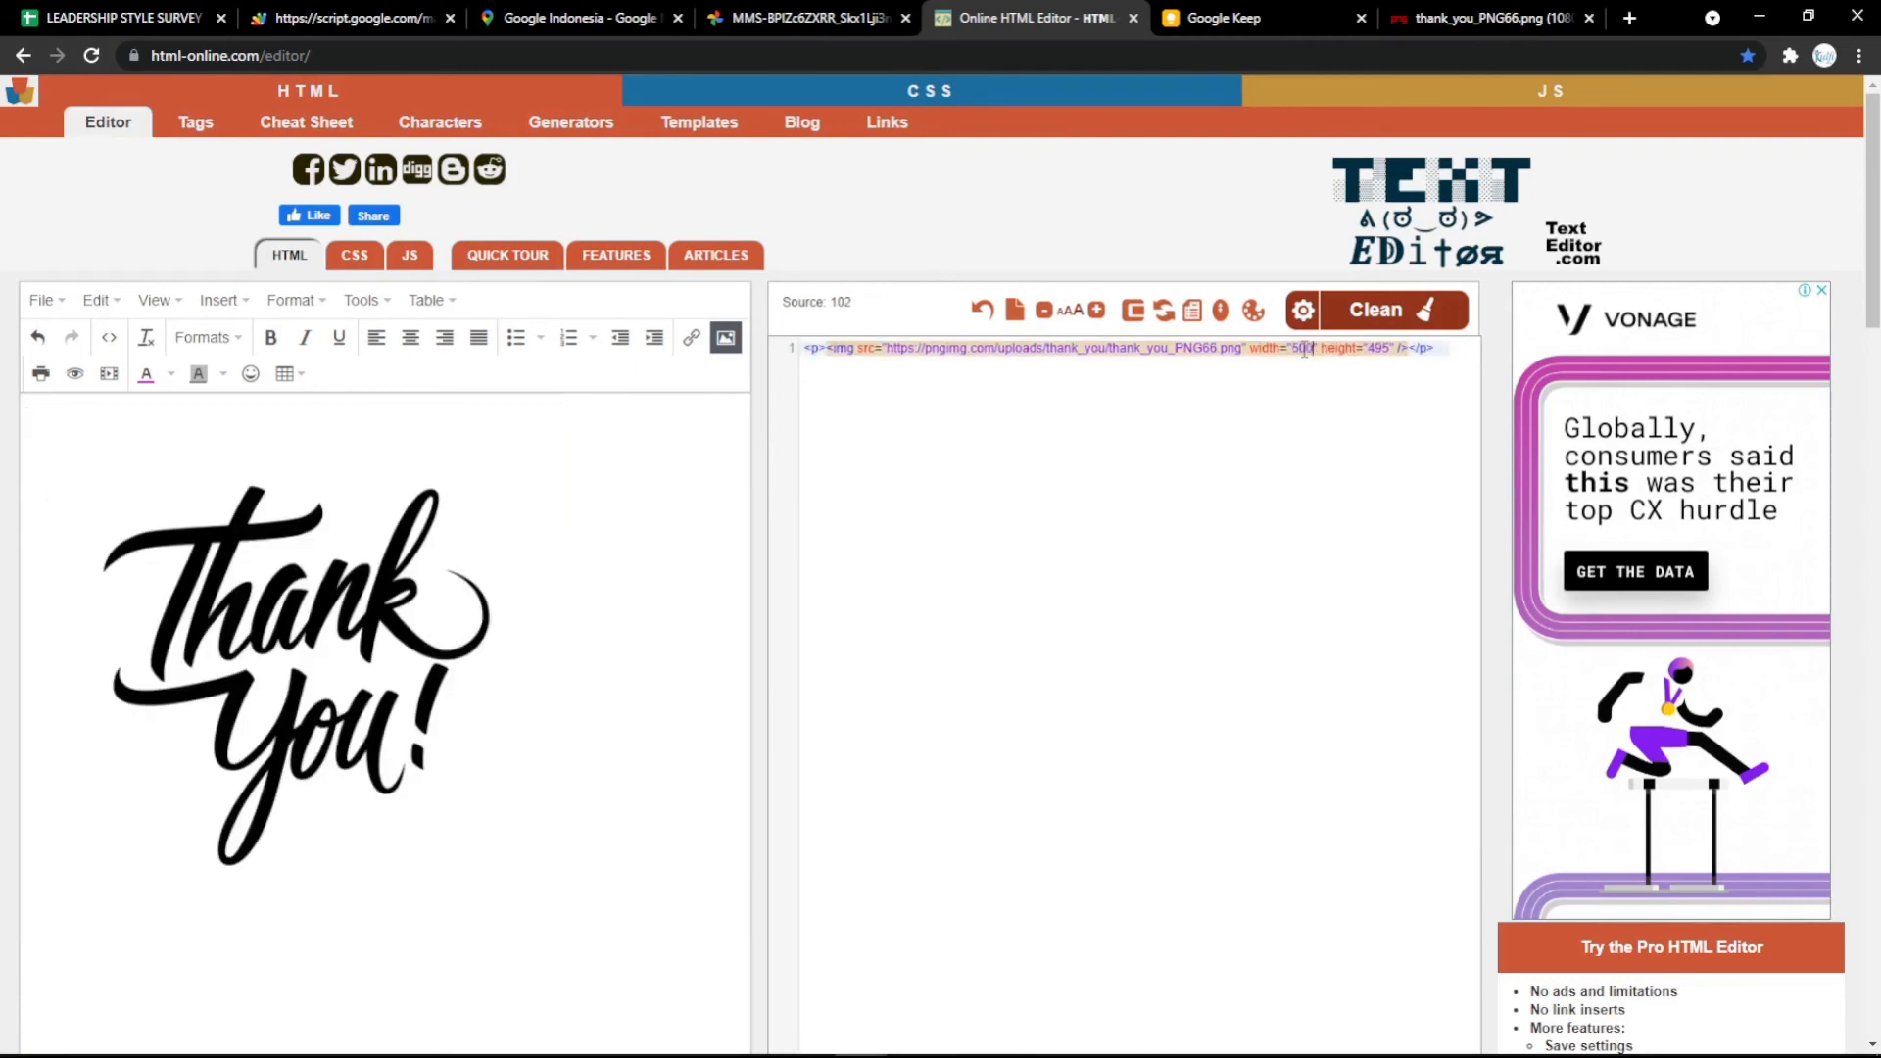
double_click(1376, 348)
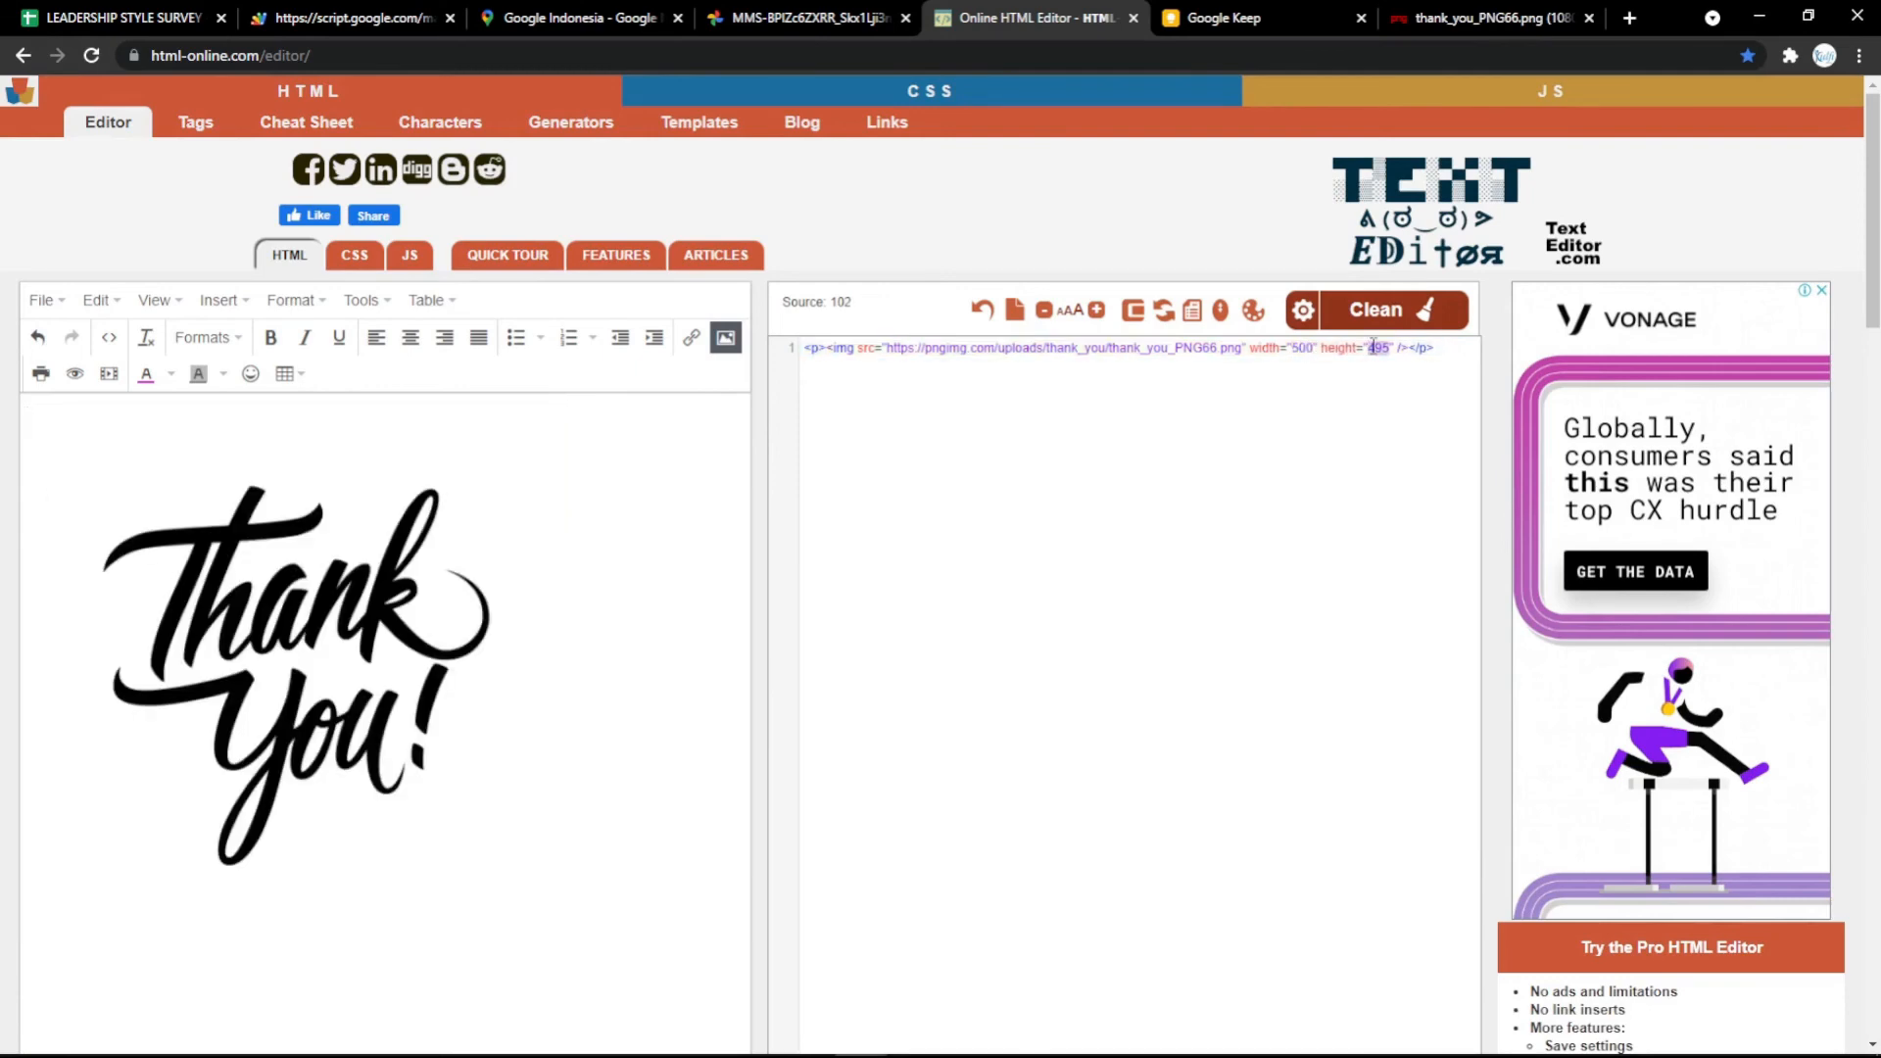
text(500)
click(602, 636)
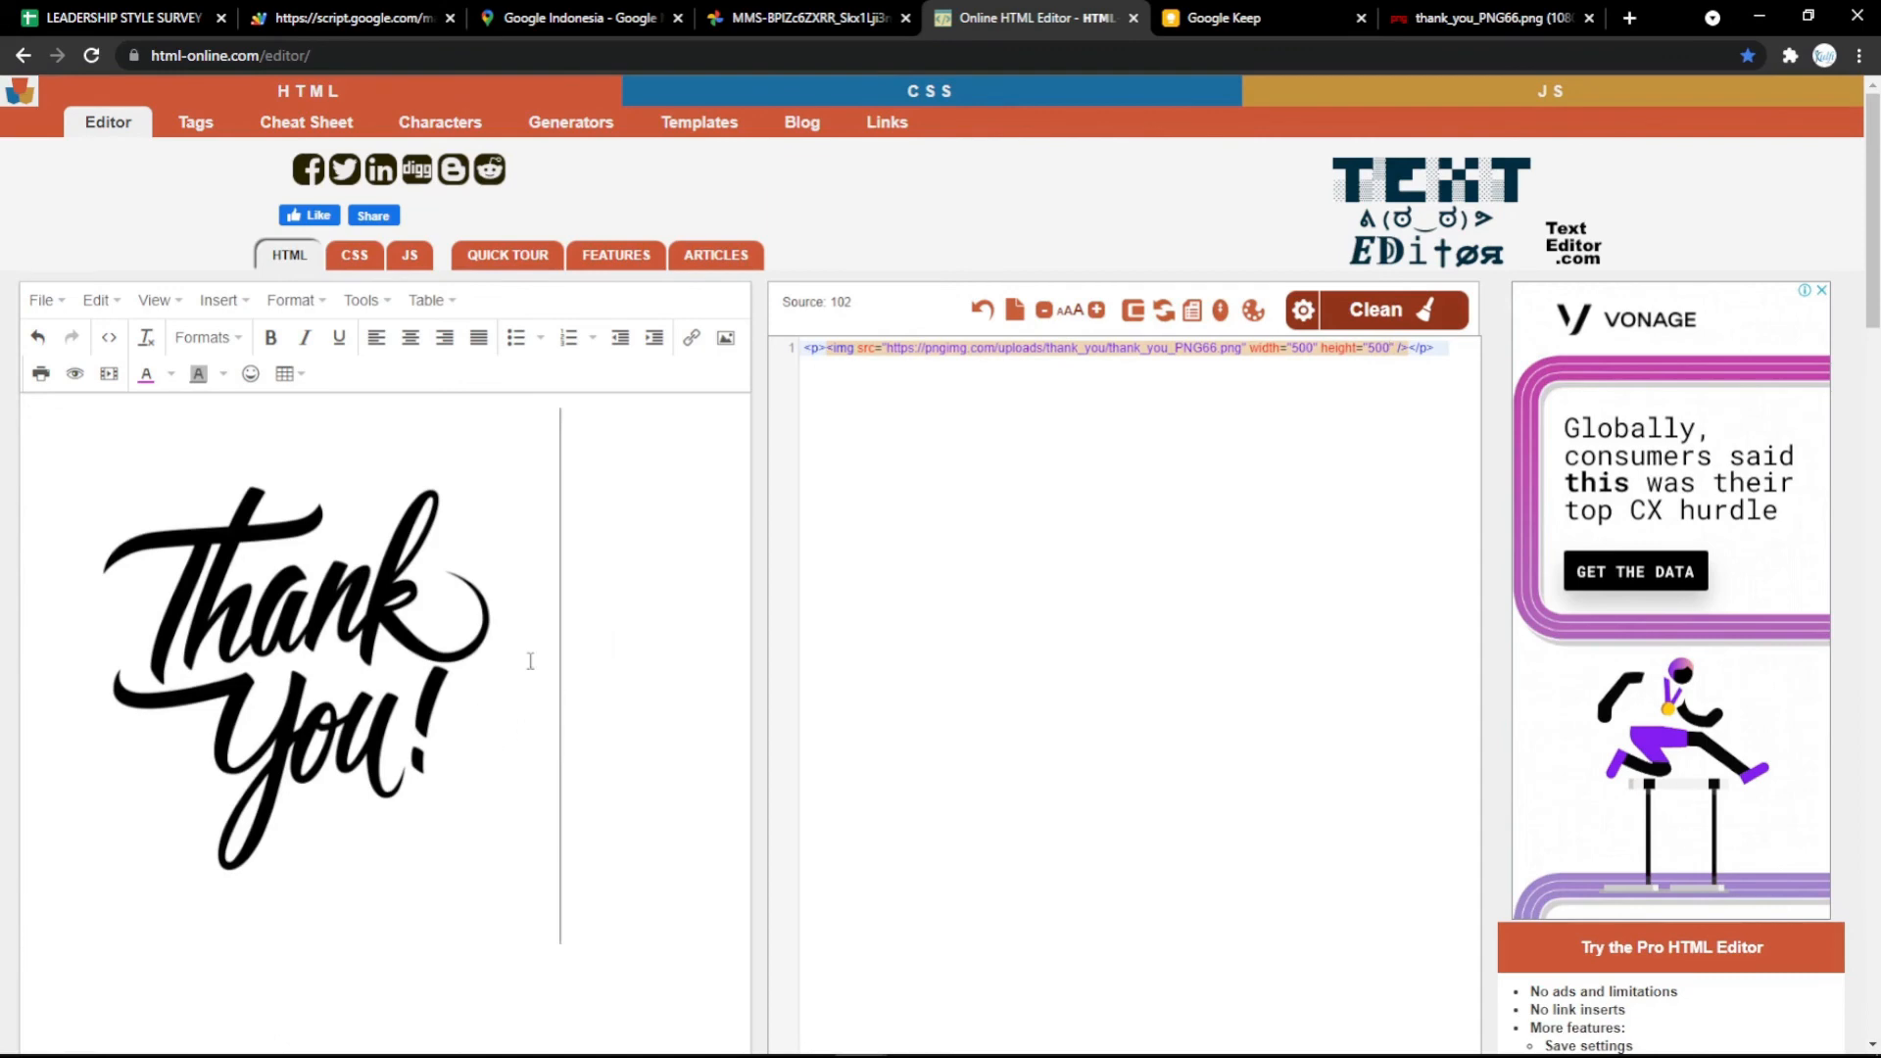
Step: Copy the image's complete HTML source and paste it over the existing img tag in the Settings sheet's Success screen Text cell
drag(1434, 347, 799, 351)
key(ctrl+c)
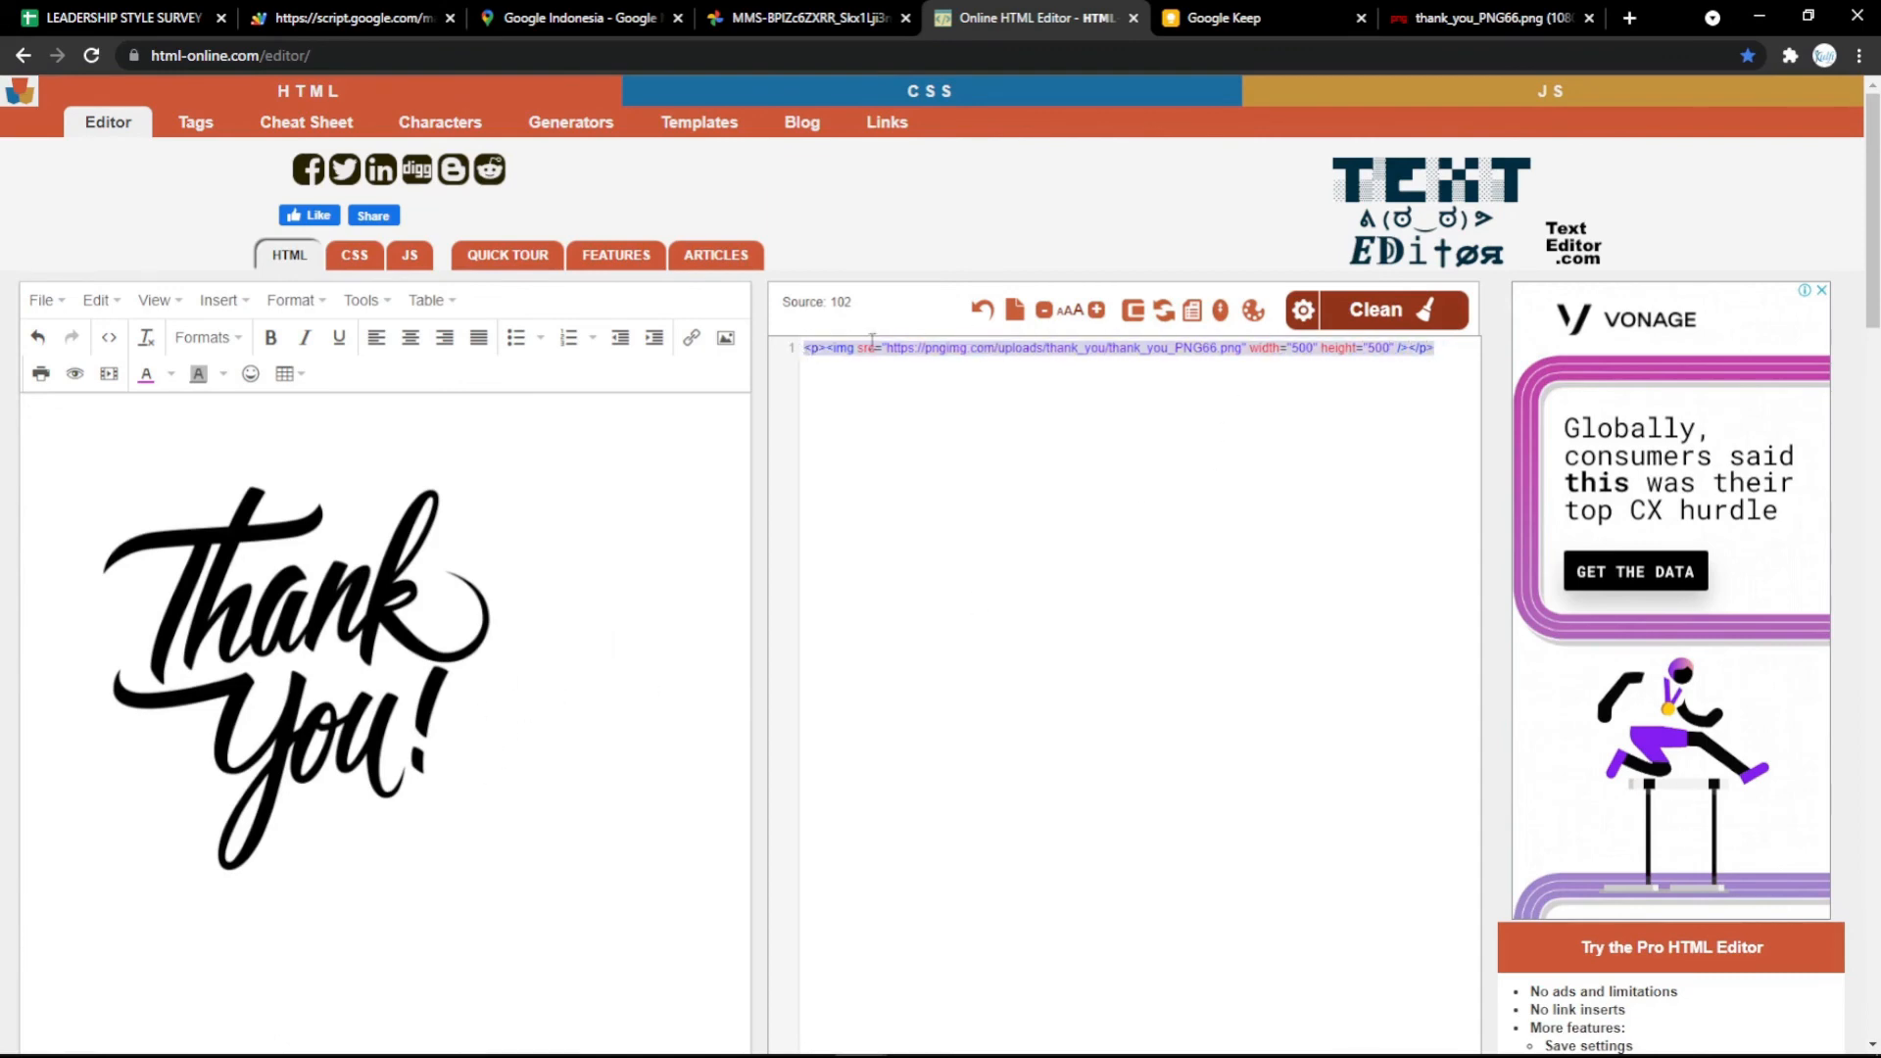
click(118, 18)
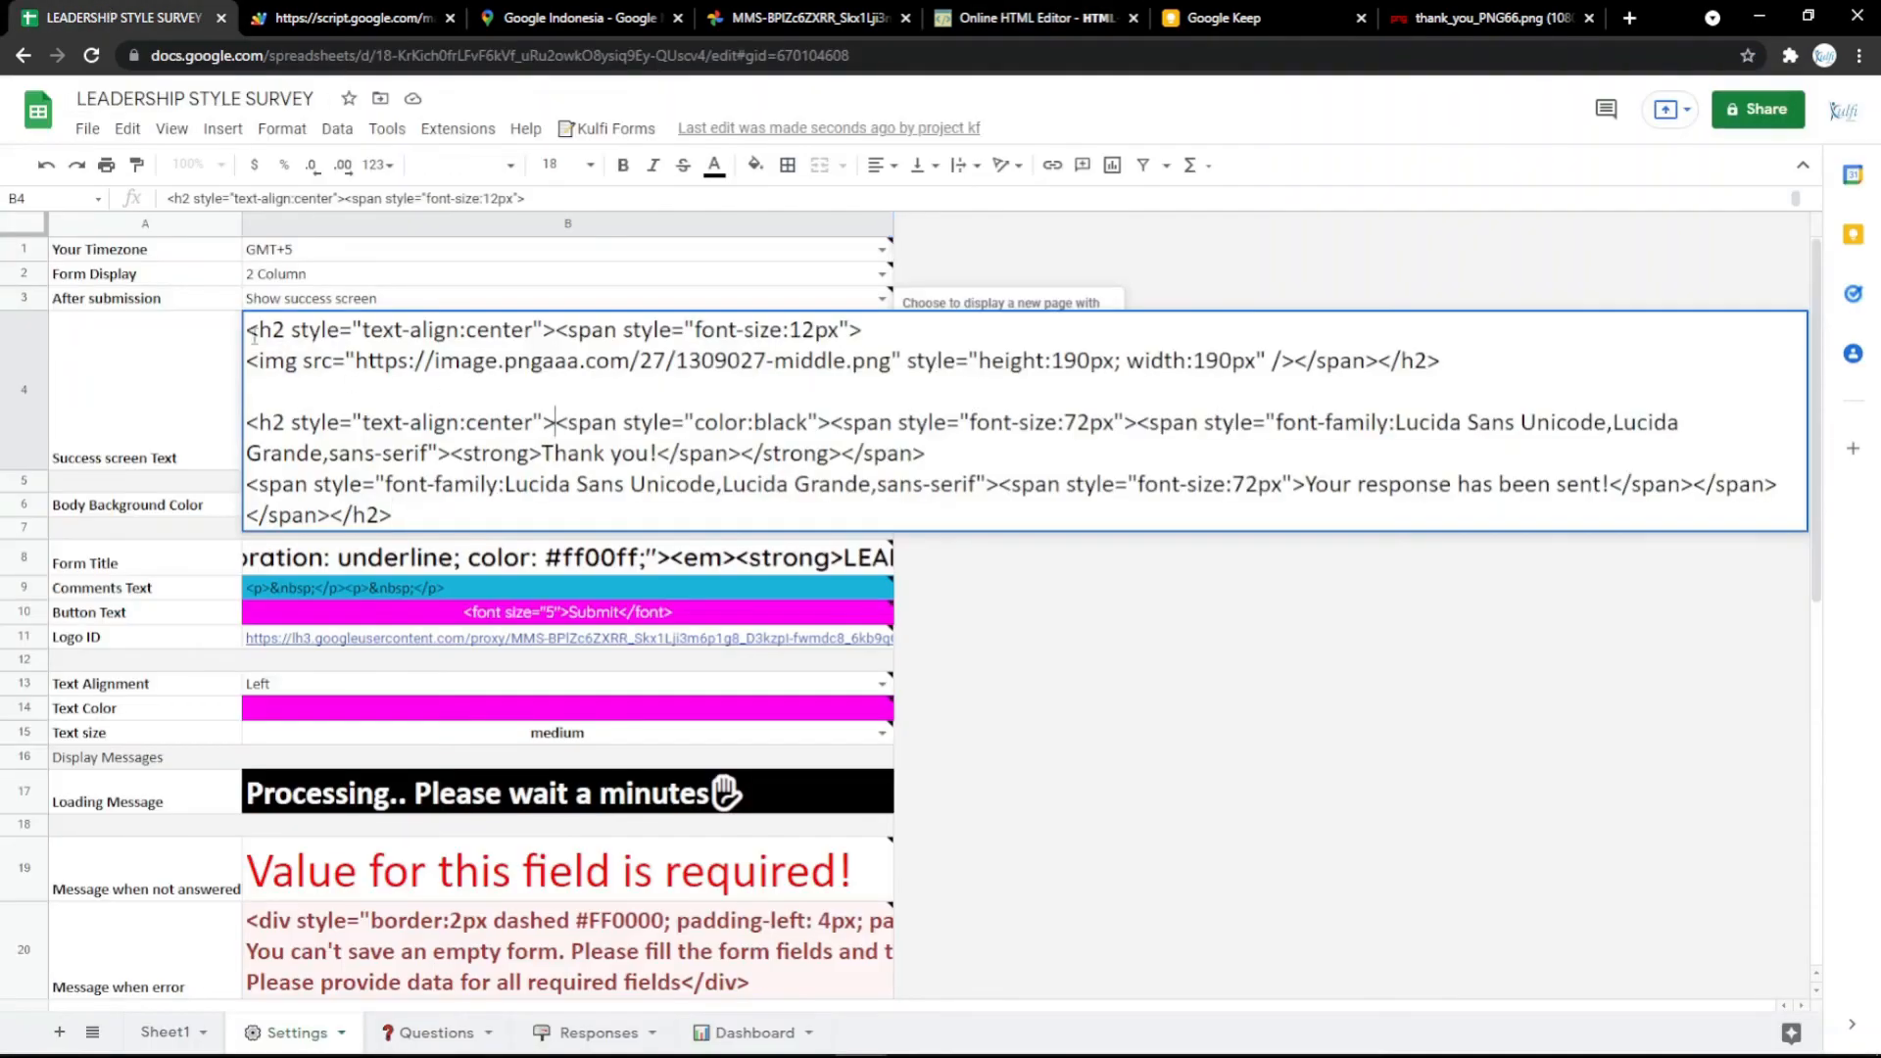
drag(250, 359, 1291, 345)
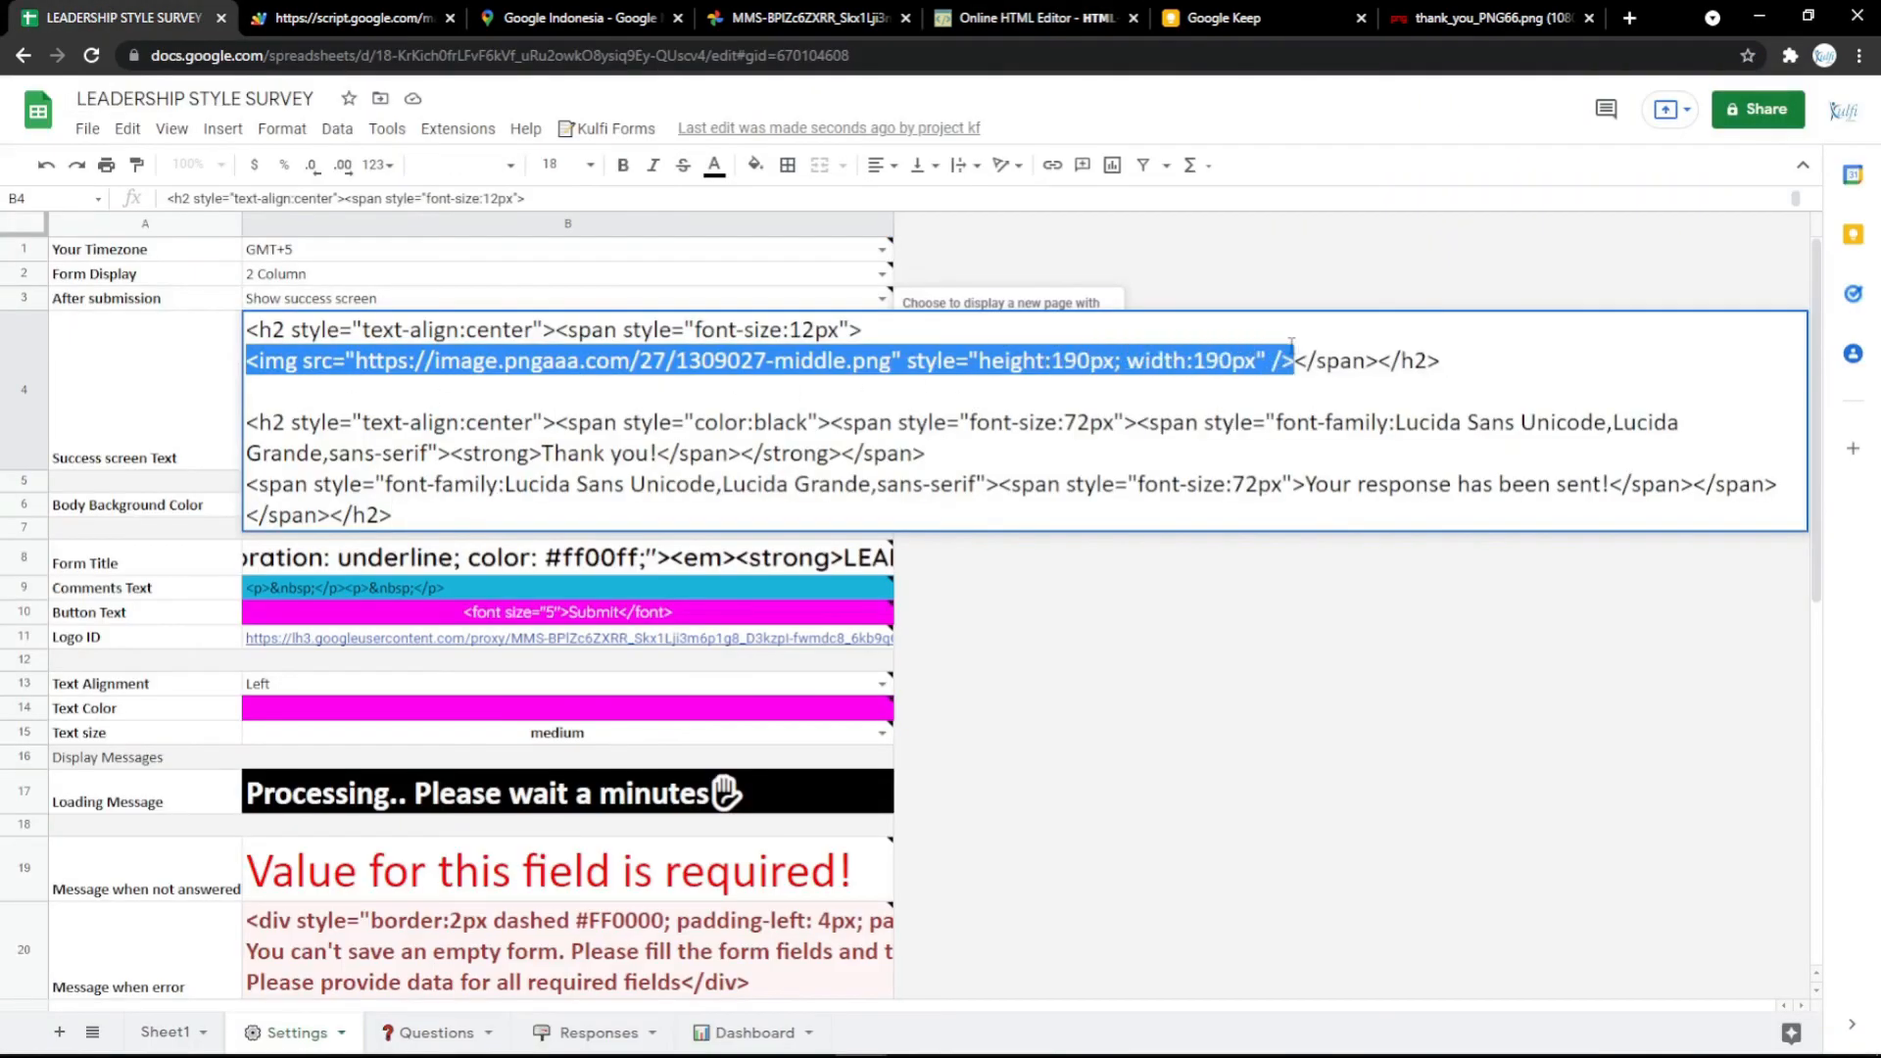
key(ctrl+v)
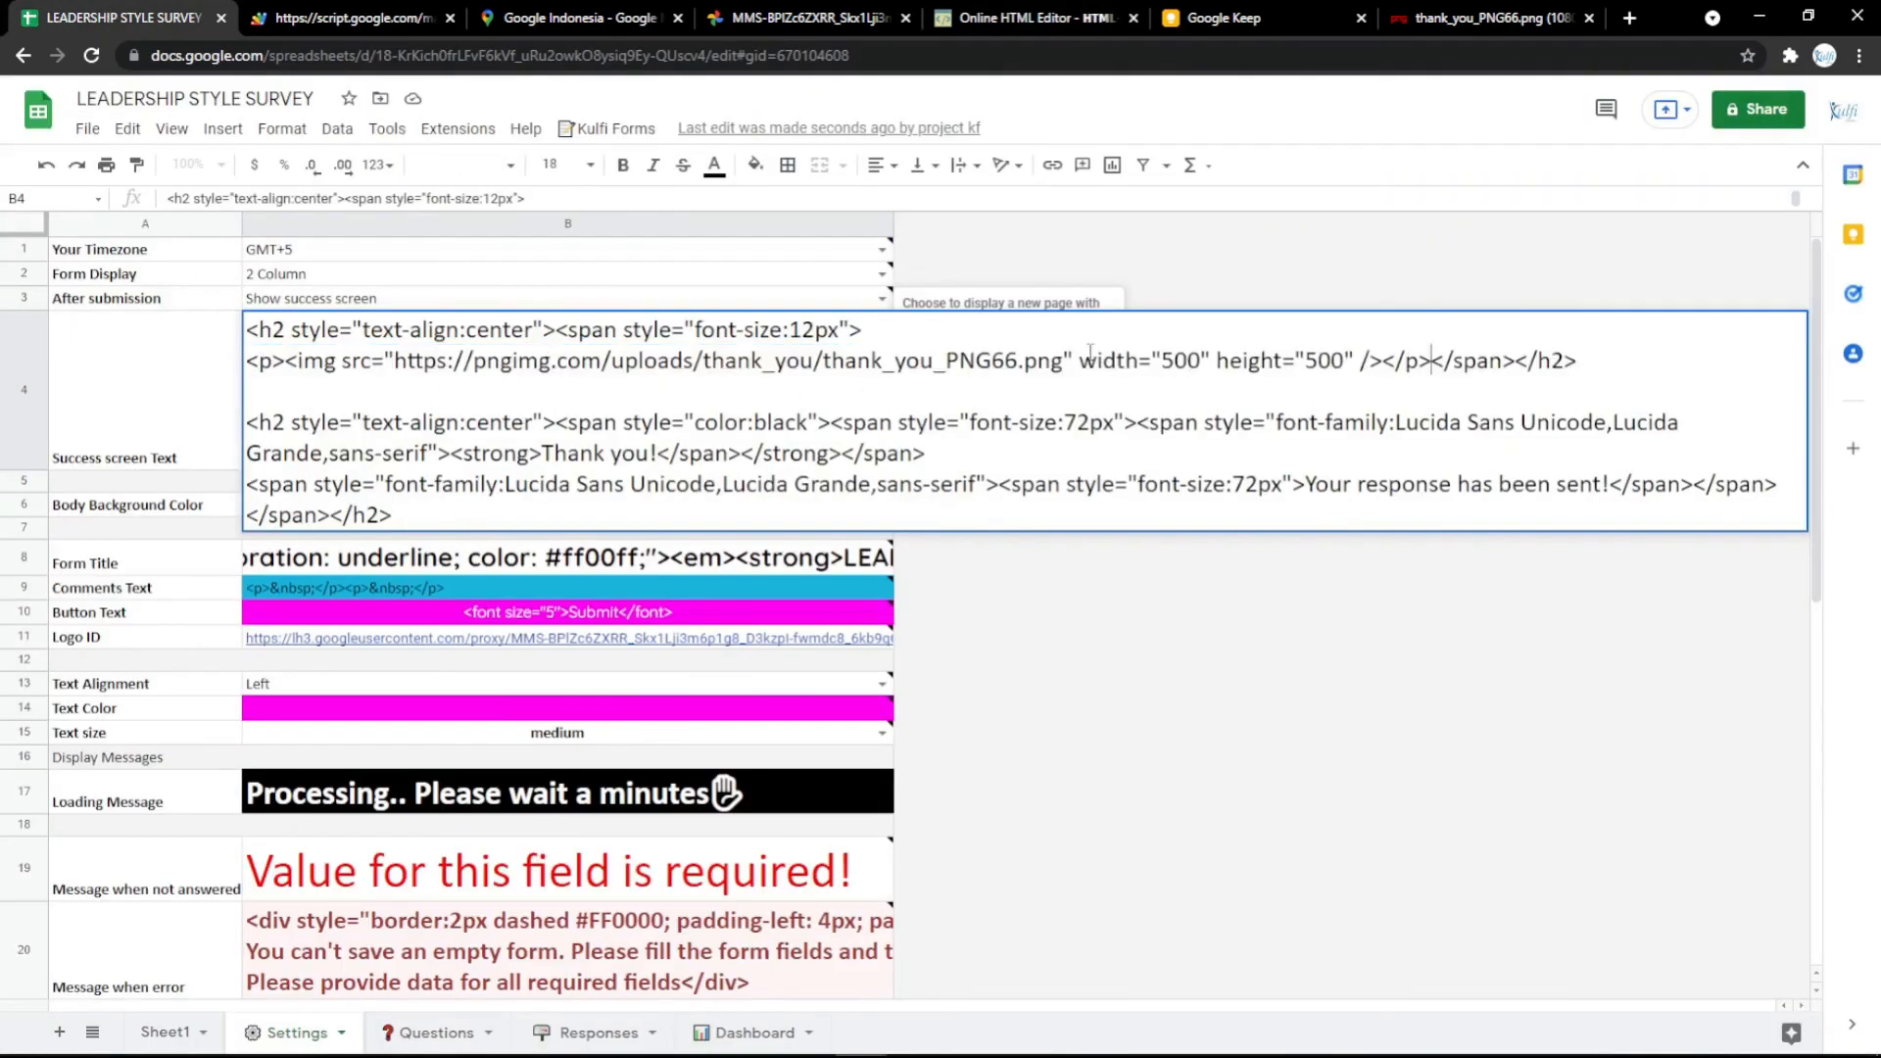
key(Return)
Step: Reload the live form and review the thank-you image on its success screen
click(344, 22)
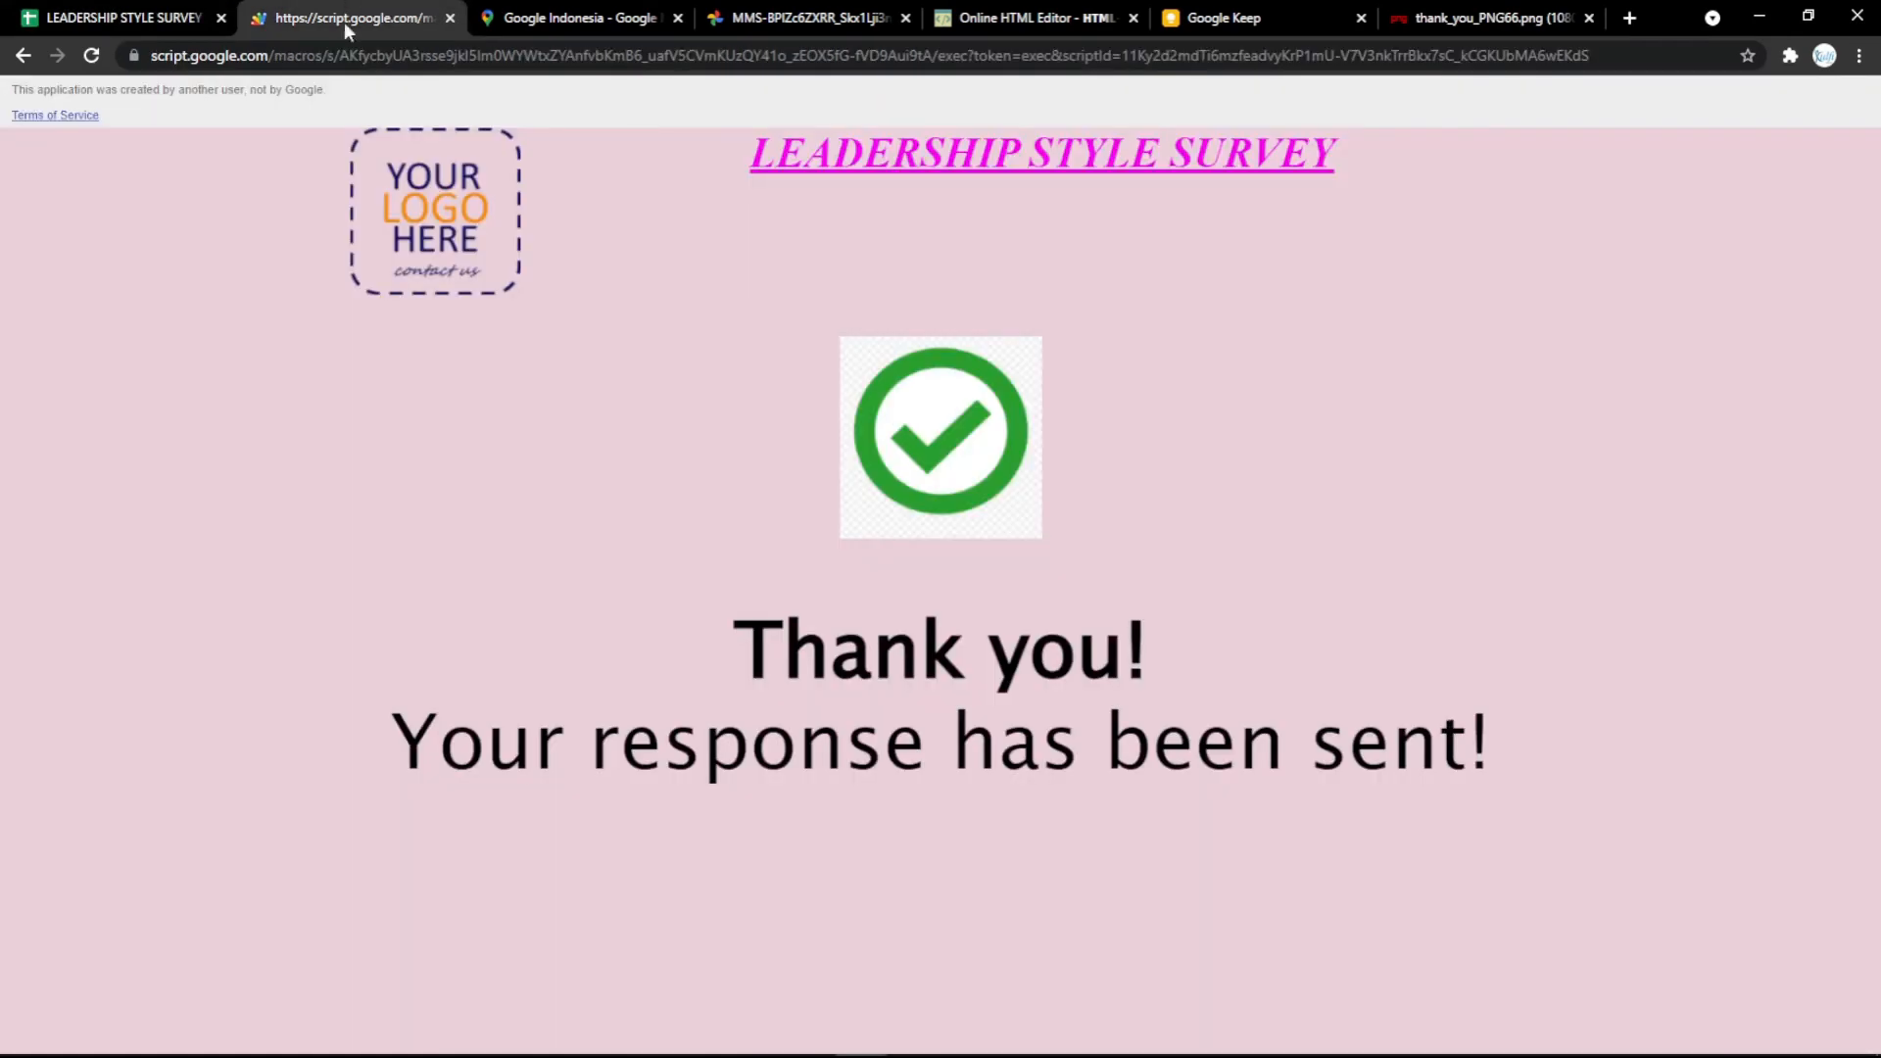
key(F5)
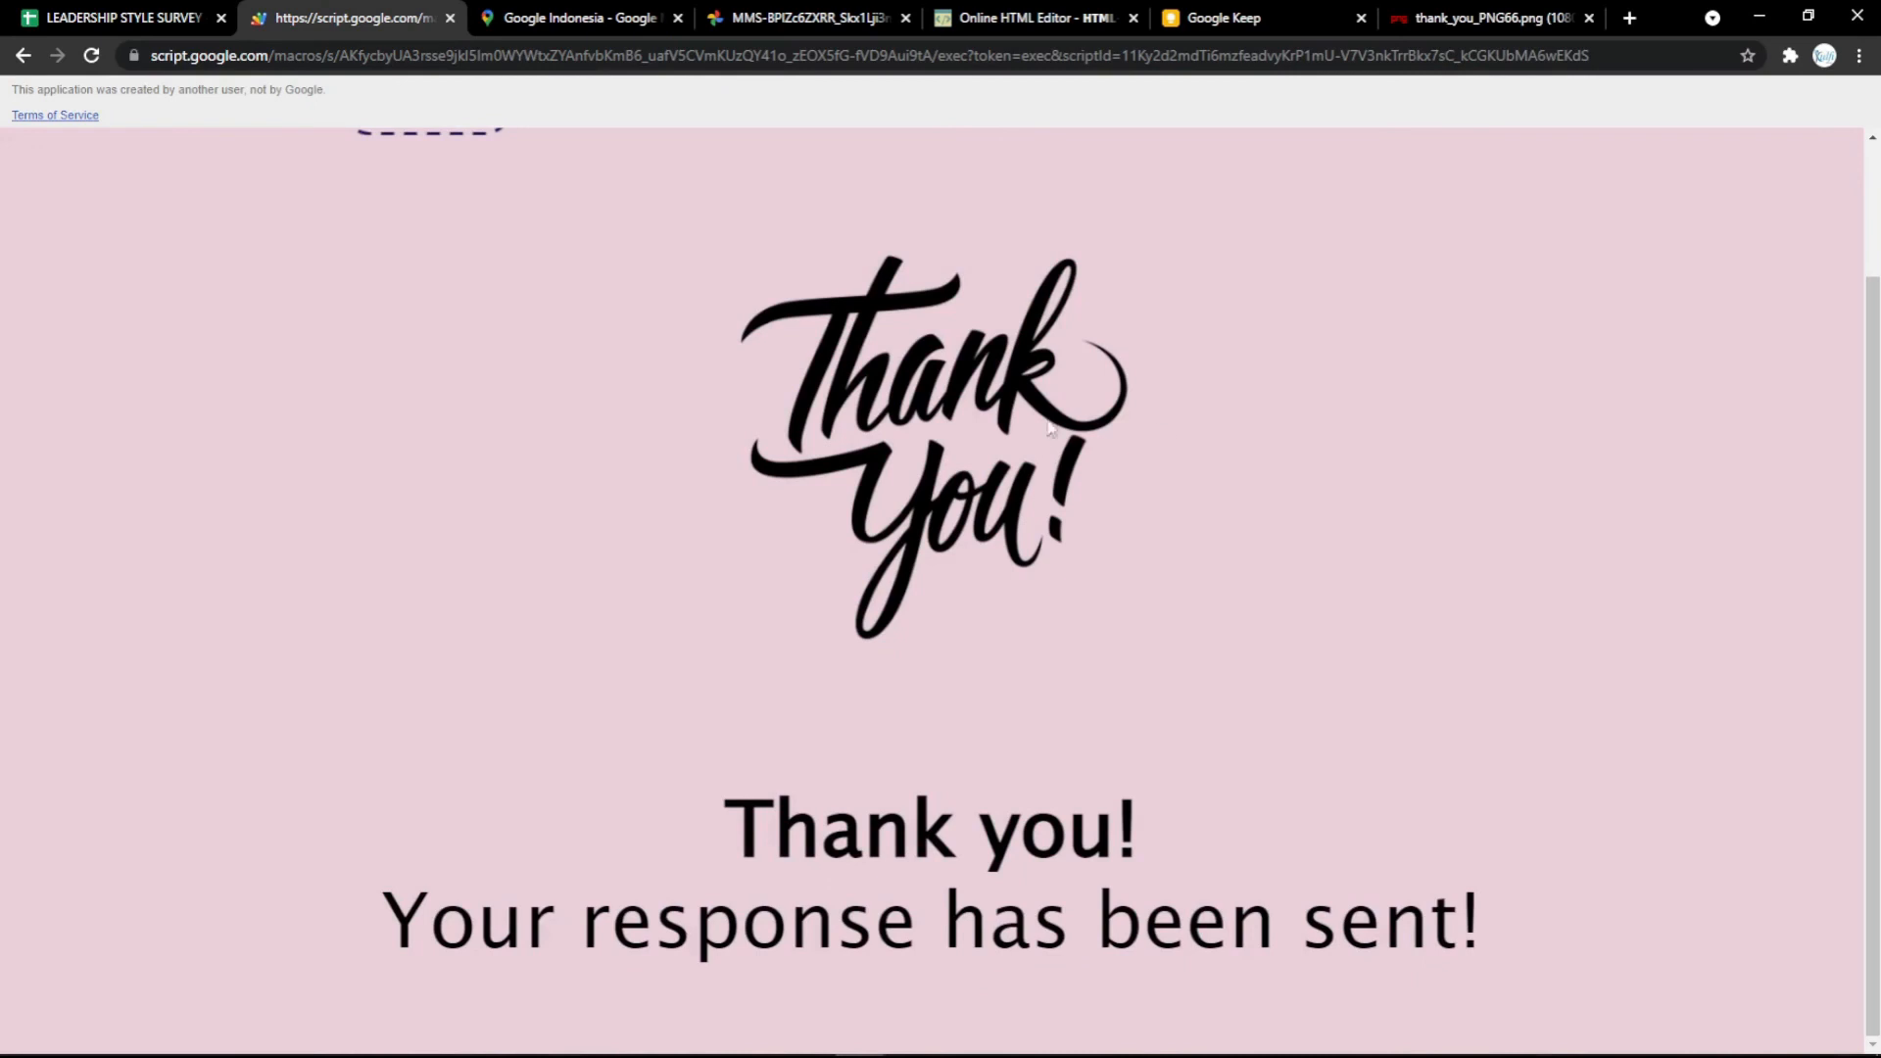
scroll(1222, 495, up, 2)
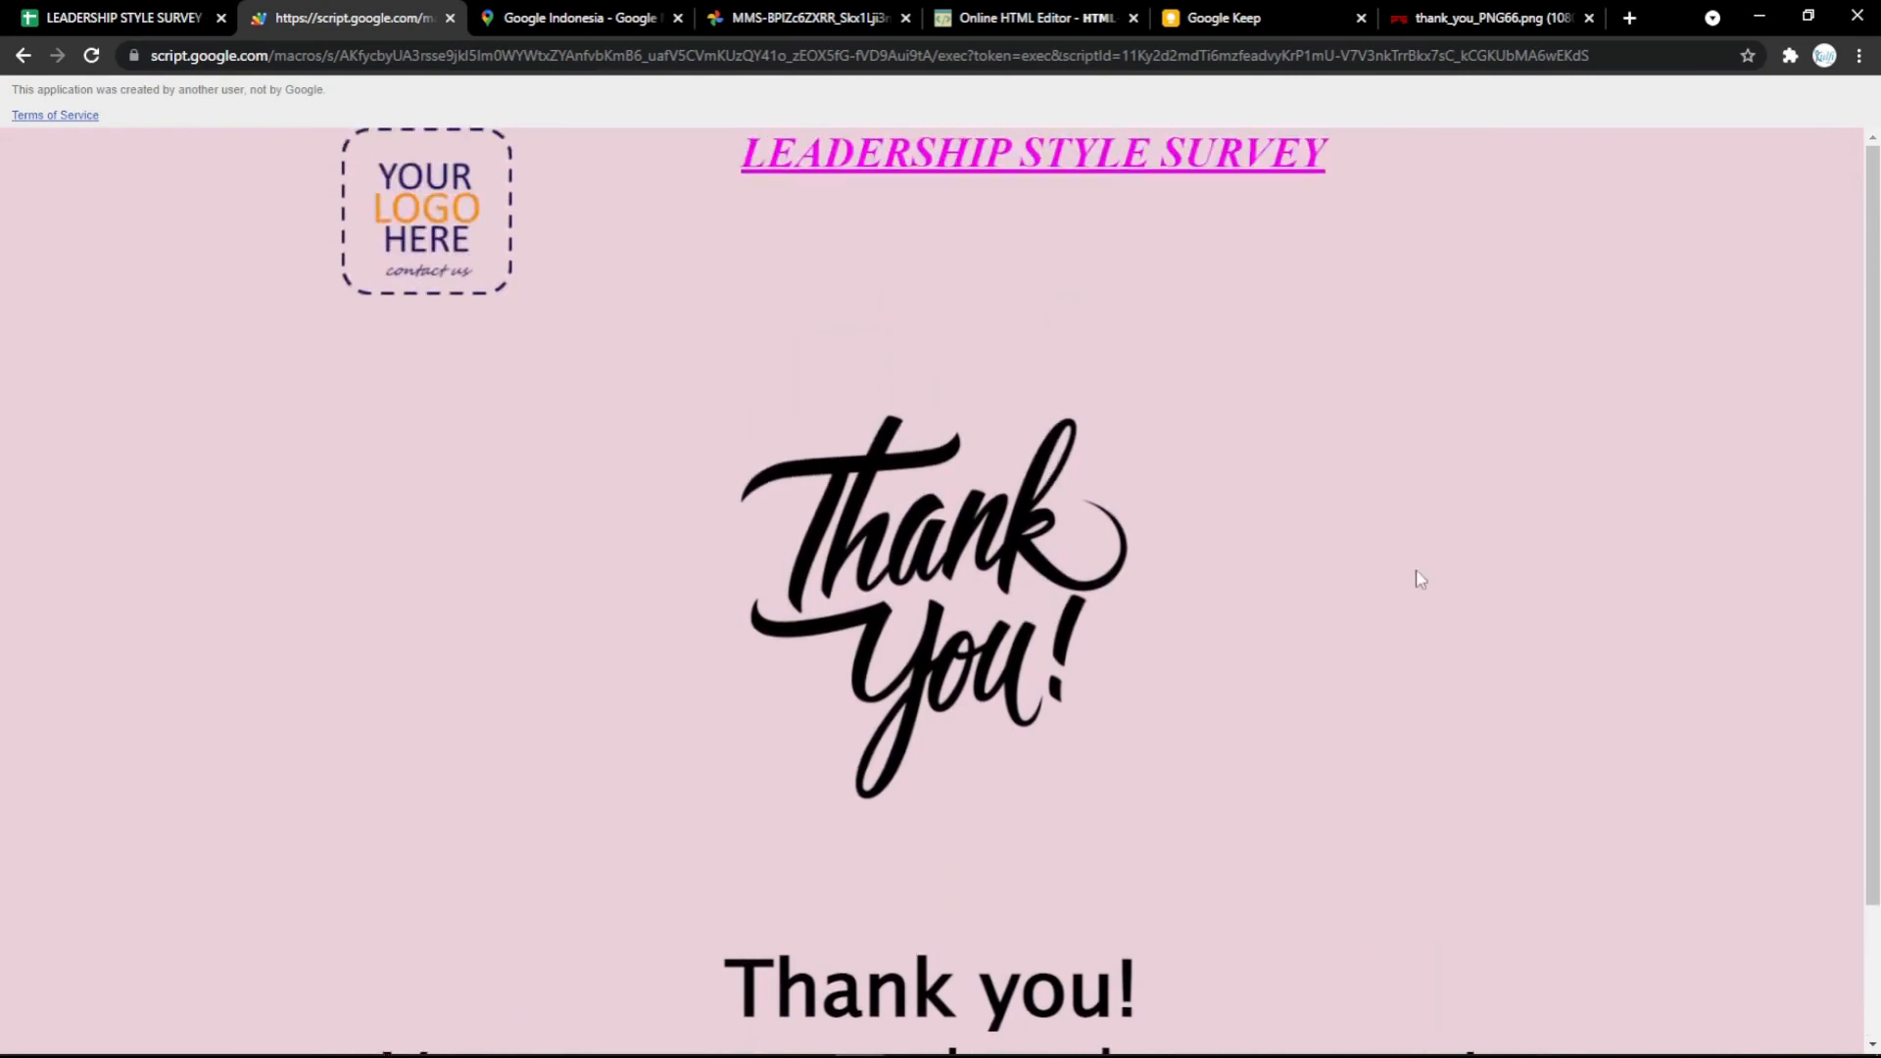